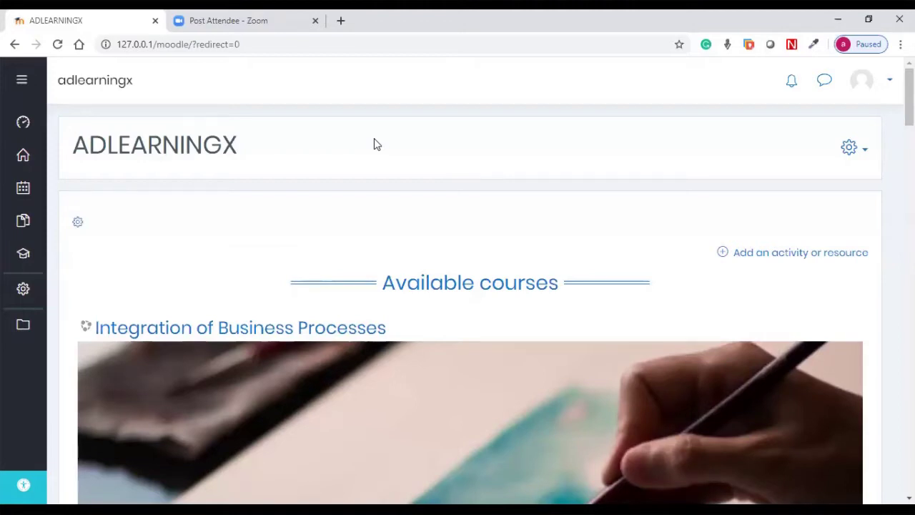
# Step: Open the Integration of Business Processes course and its Topic 15 Post Assessment Test quiz
pyautogui.click(255, 337)
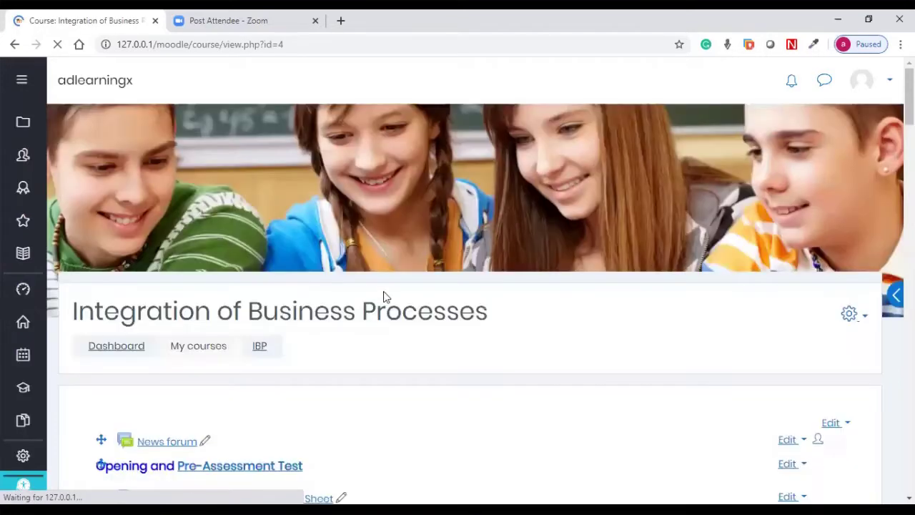
pyautogui.scroll(-2, 385, 291)
pyautogui.scroll(-4, 385, 288)
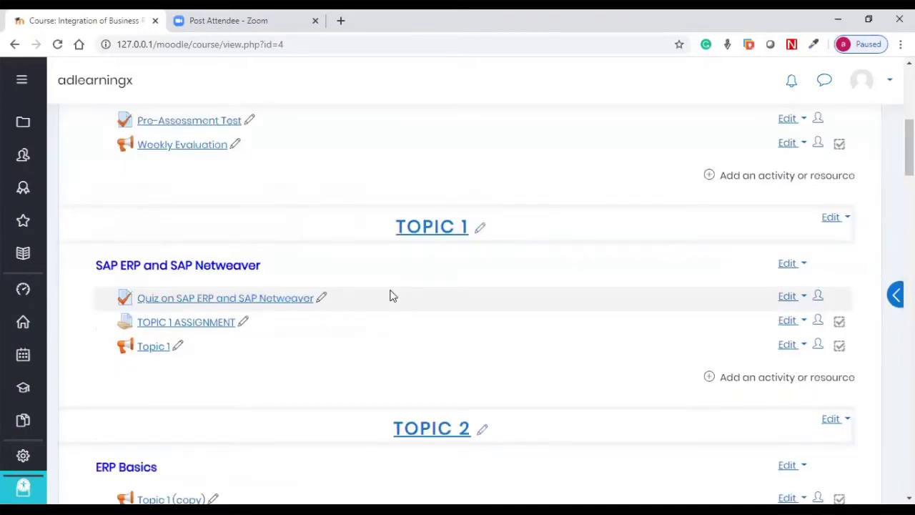
pyautogui.scroll(-10, 365, 286)
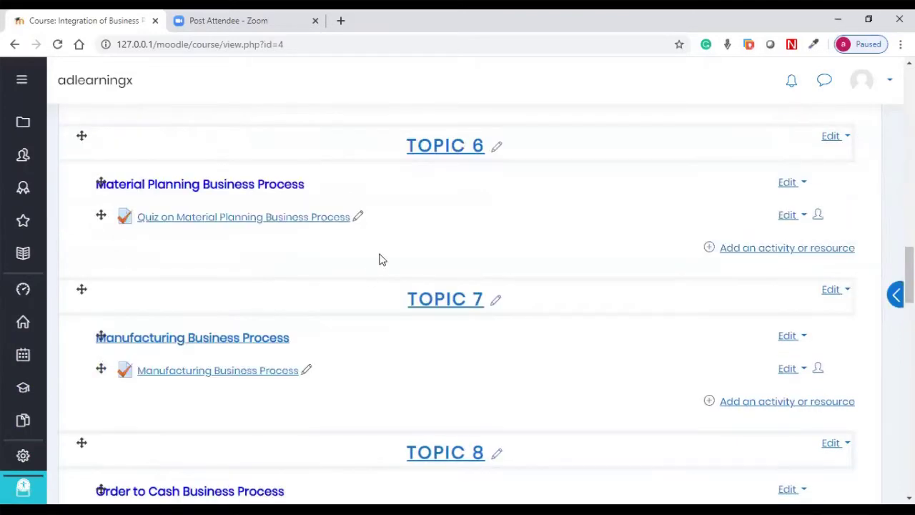
pyautogui.scroll(-10, 176, 191)
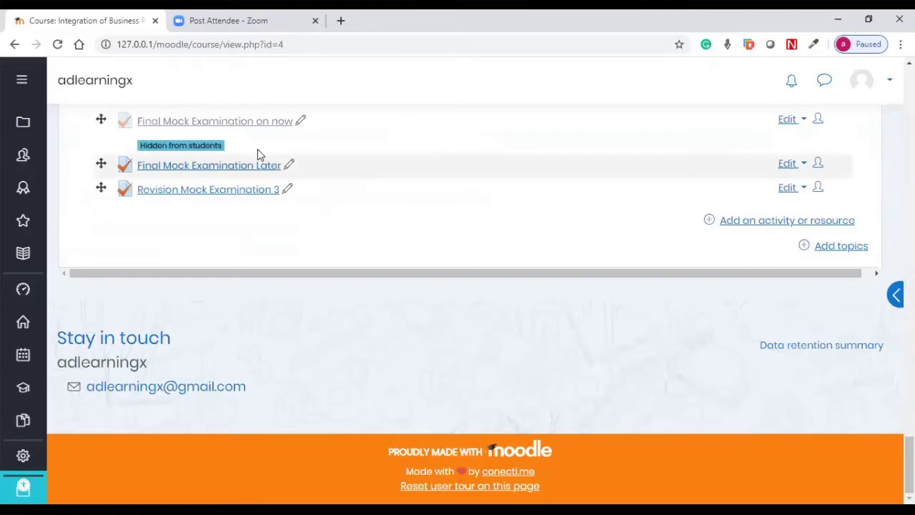
pyautogui.scroll(1, 404, 186)
pyautogui.scroll(3, 216, 239)
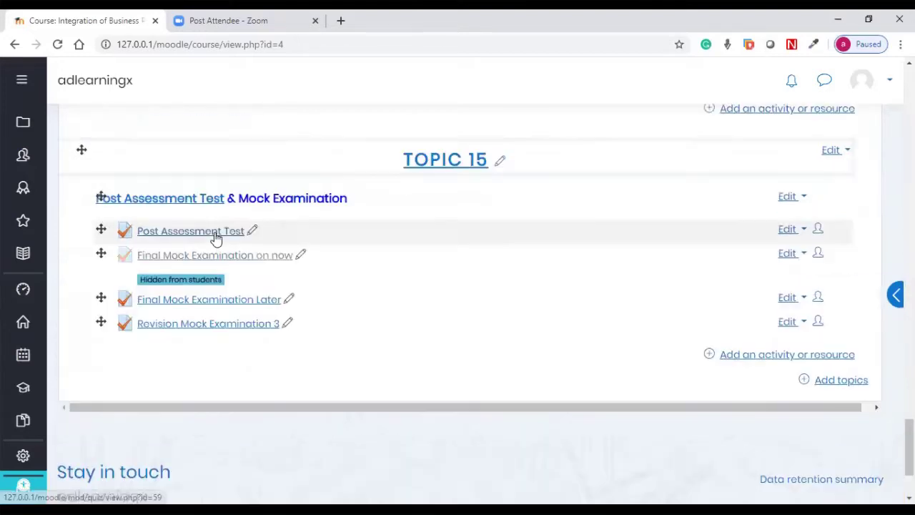
pyautogui.click(217, 238)
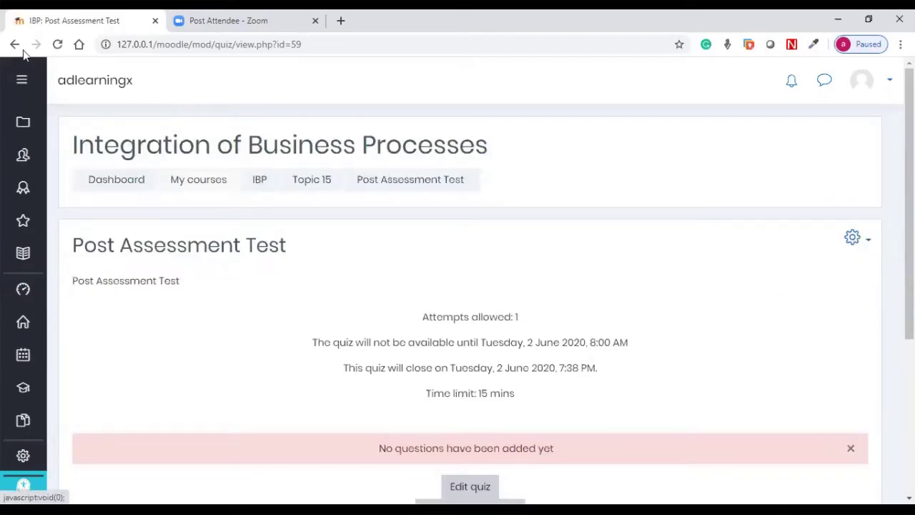
# Step: Return to the course and open Final Mock Examination Later's Edit settings form
pyautogui.hotkey('alt', 'Left')
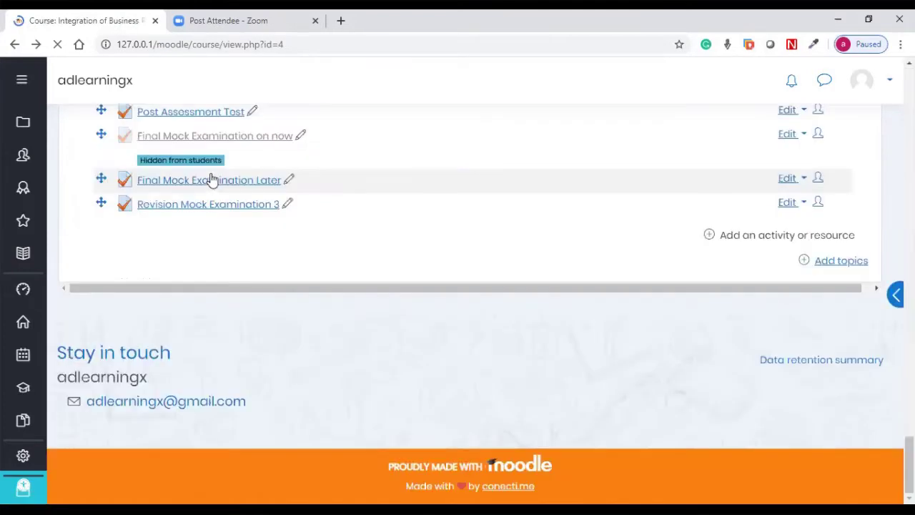
pyautogui.click(213, 181)
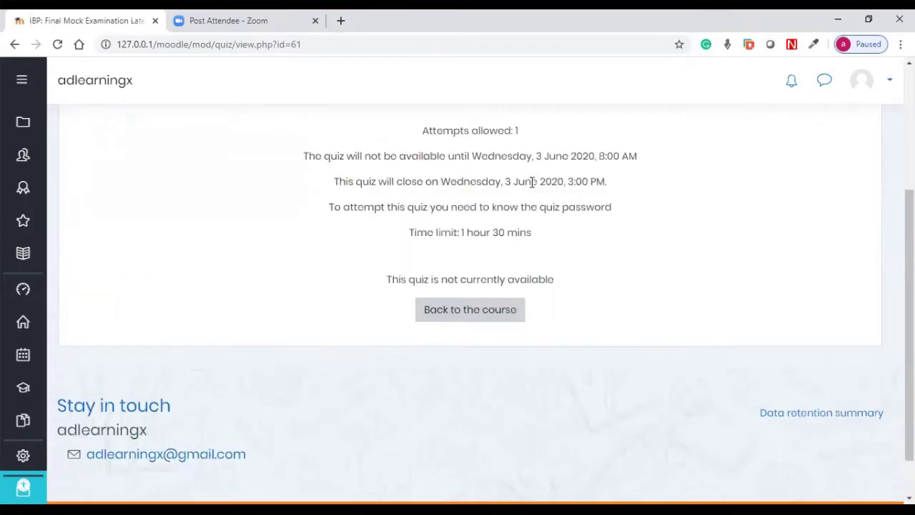
pyautogui.scroll(2, 780, 220)
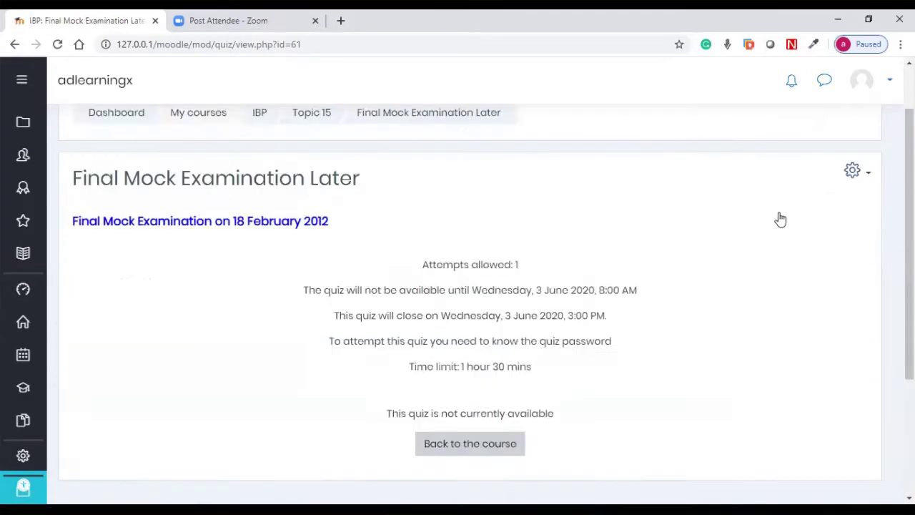
pyautogui.click(852, 170)
pyautogui.click(853, 171)
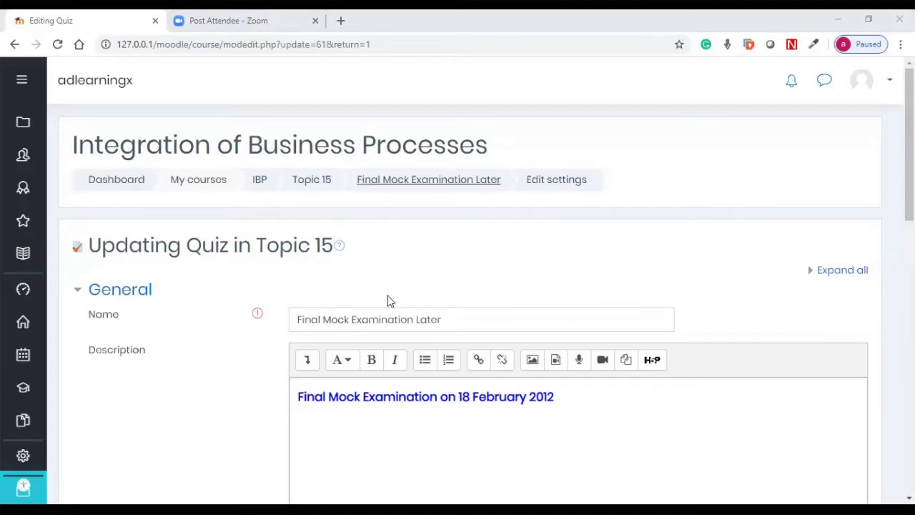
# Step: Expand the Timing section, showing the quiz opens 3 June 2020 08:00 and closes 15:00
pyautogui.scroll(-15, 373, 299)
pyautogui.scroll(3, 372, 304)
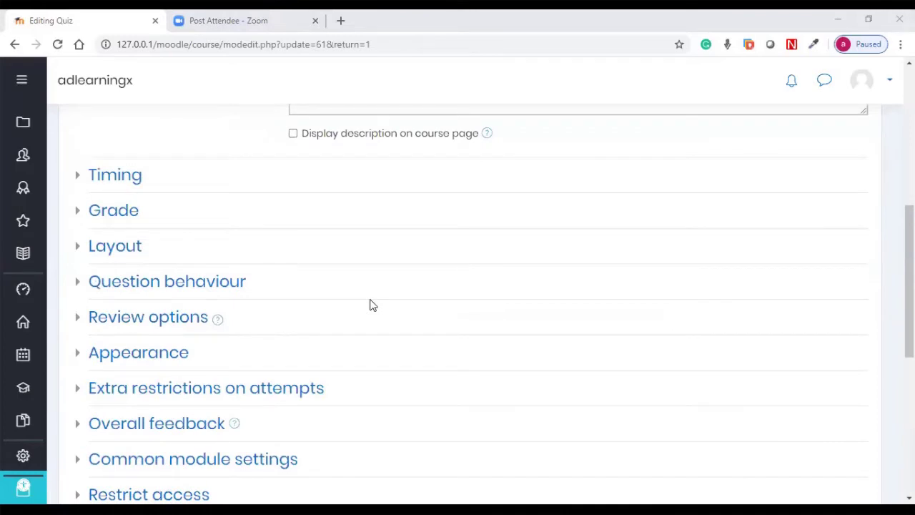
pyautogui.click(106, 186)
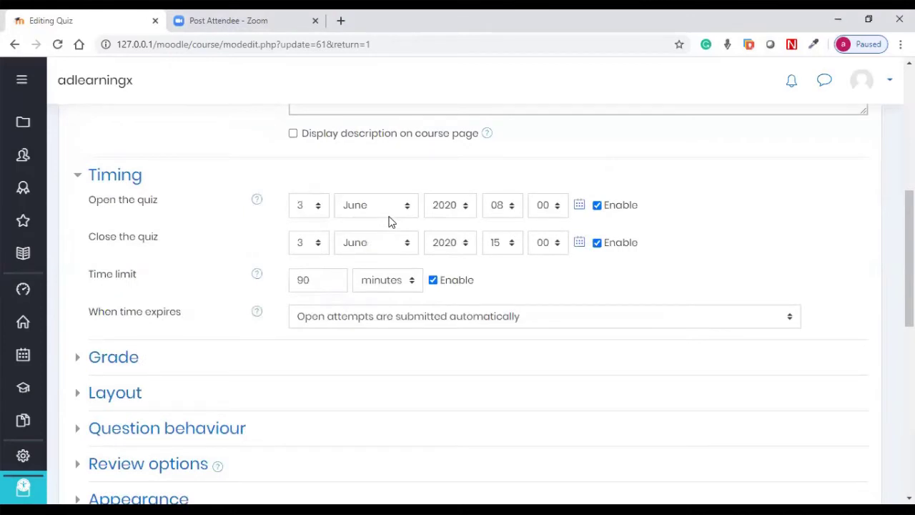
pyautogui.scroll(2, 392, 221)
pyautogui.scroll(5, 394, 217)
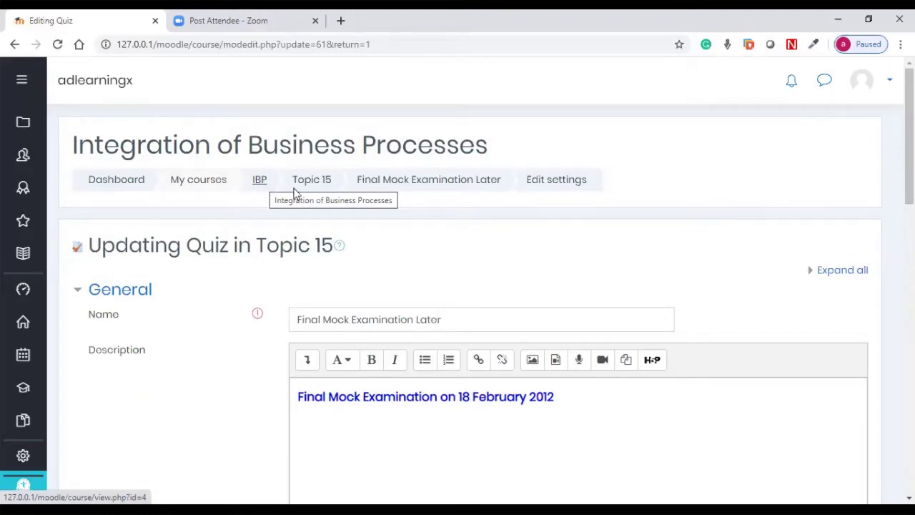
pyautogui.rightClick(264, 185)
pyautogui.click(296, 193)
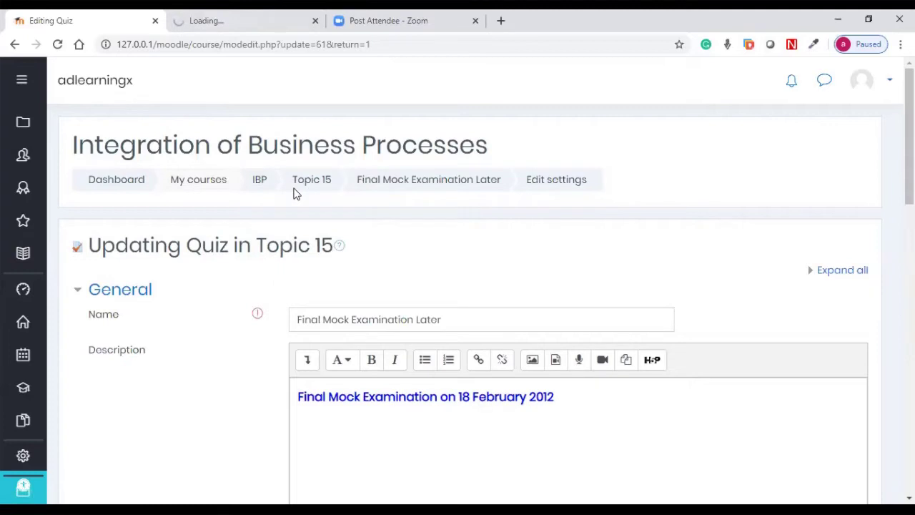
pyautogui.hotkey('ctrl', 'Tab')
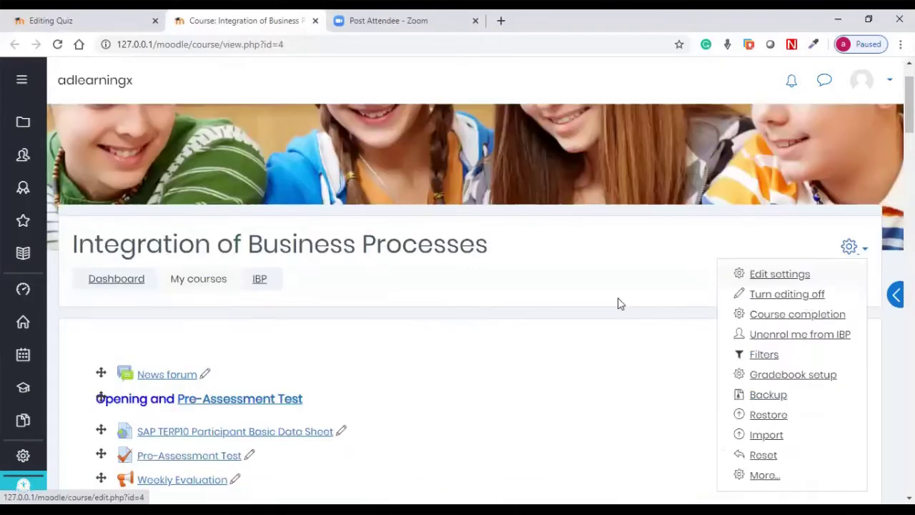
pyautogui.scroll(-3, 738, 180)
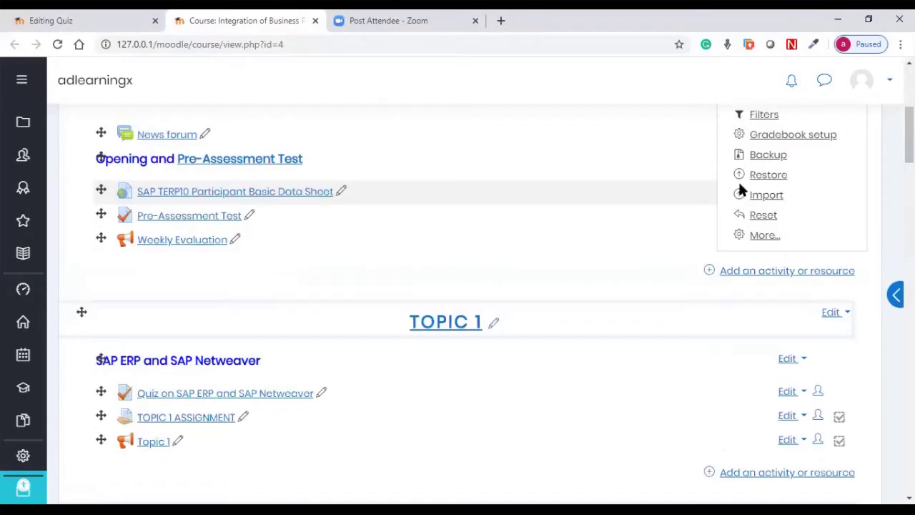
pyautogui.scroll(-1, 738, 179)
pyautogui.click(738, 179)
pyautogui.scroll(-3, 336, 286)
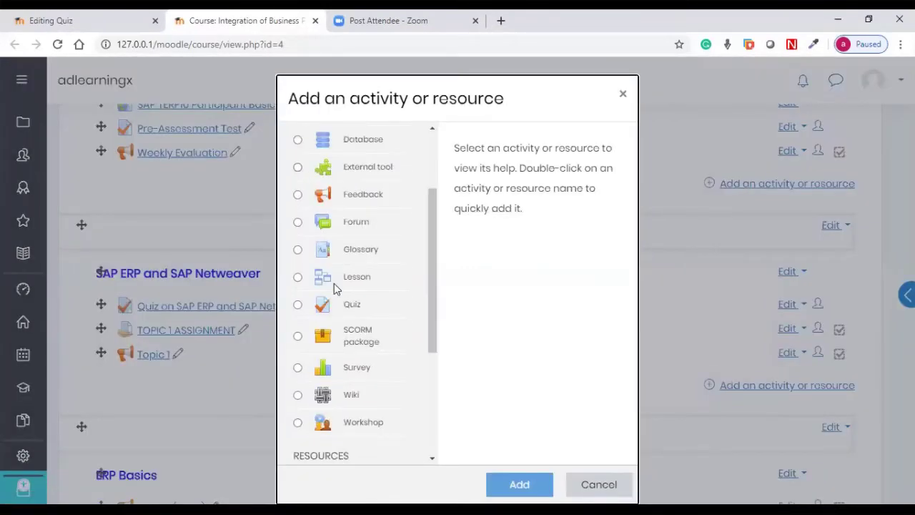
pyautogui.scroll(-2, 334, 283)
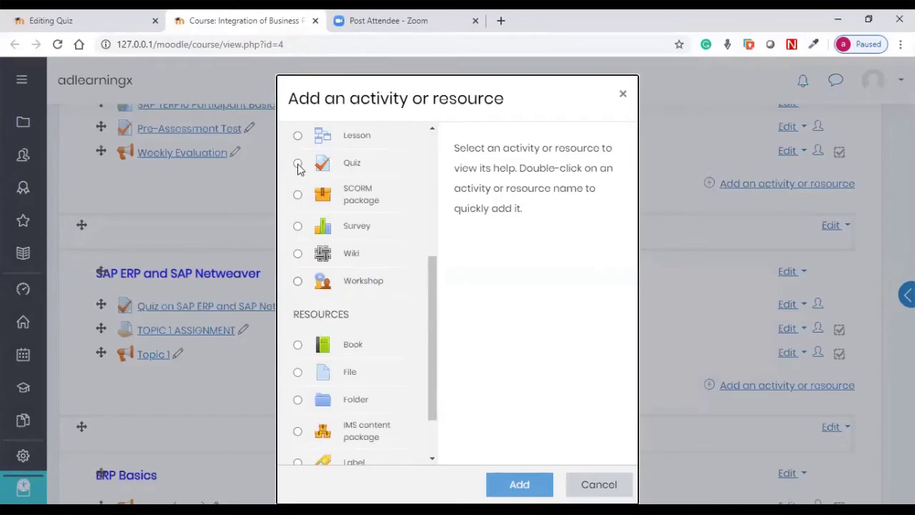
pyautogui.doubleClick(362, 177)
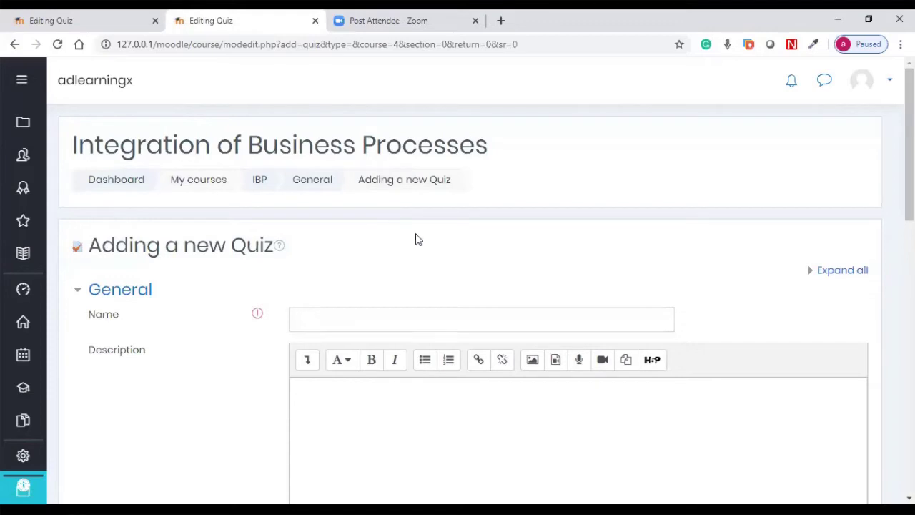
pyautogui.scroll(-15, 362, 179)
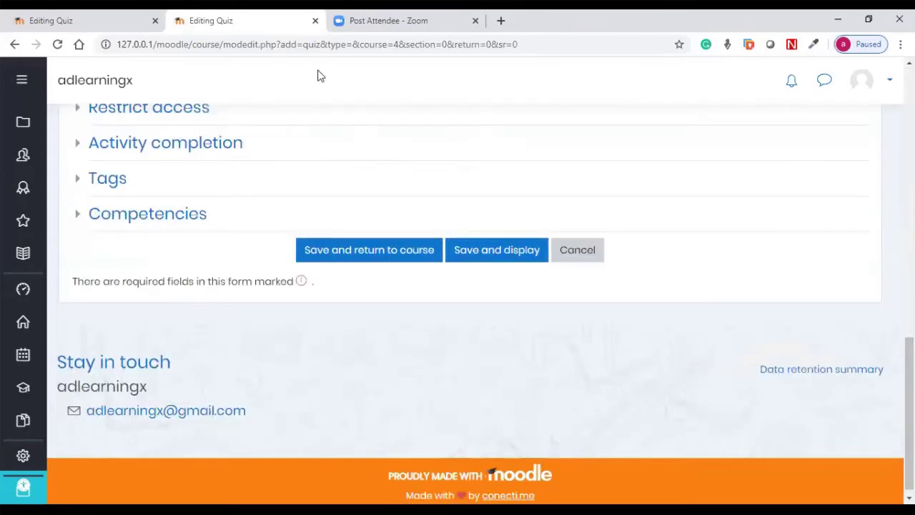
pyautogui.press('pageup')
pyautogui.press('pageup')
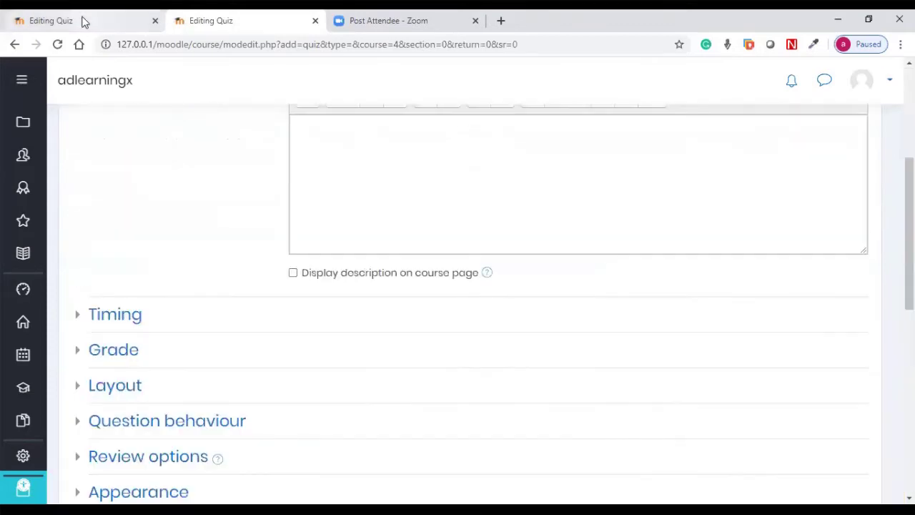
pyautogui.click(84, 23)
pyautogui.click(315, 20)
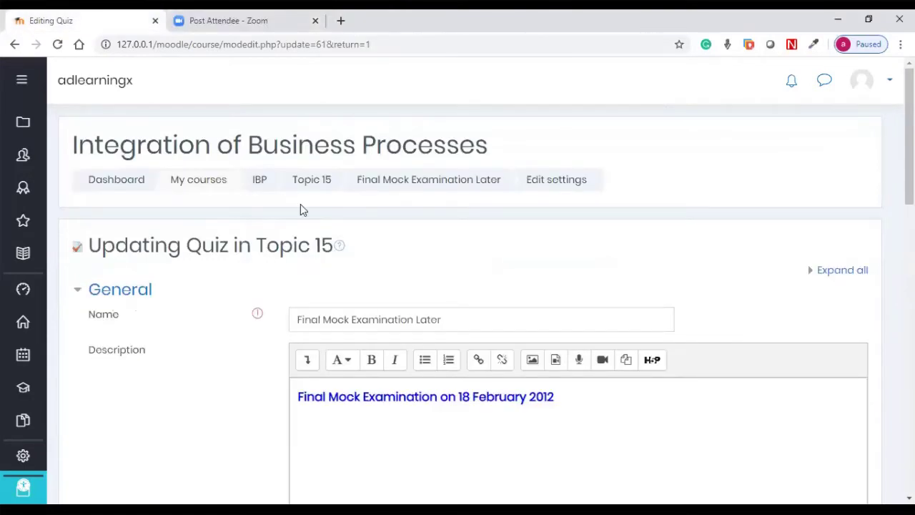
# Step: Add a new 'Password:' line at the end of the quiz description
pyautogui.scroll(-3, 300, 209)
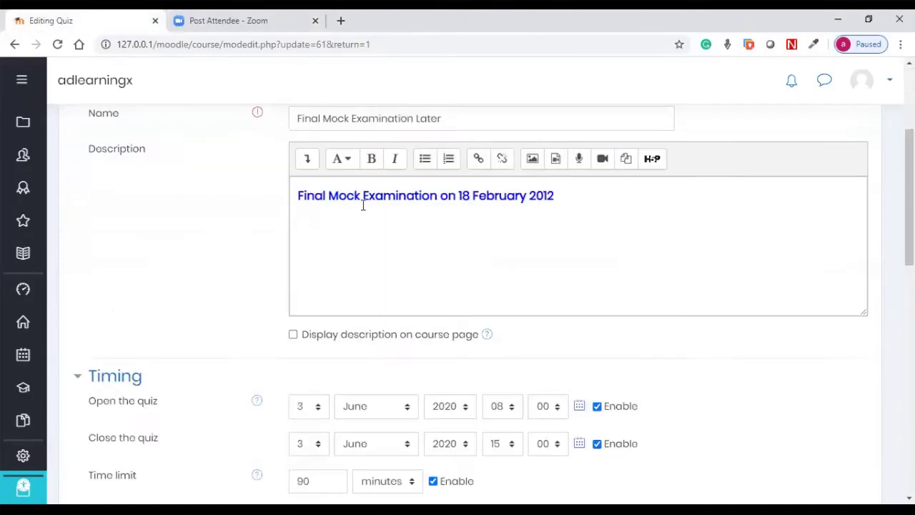
pyautogui.click(571, 203)
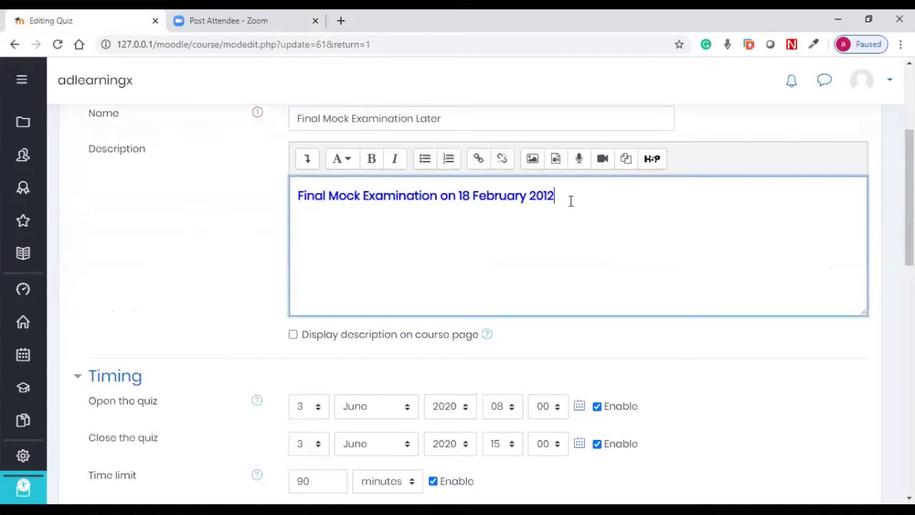
pyautogui.press('Return')
pyautogui.press('Return')
pyautogui.write('Pass')
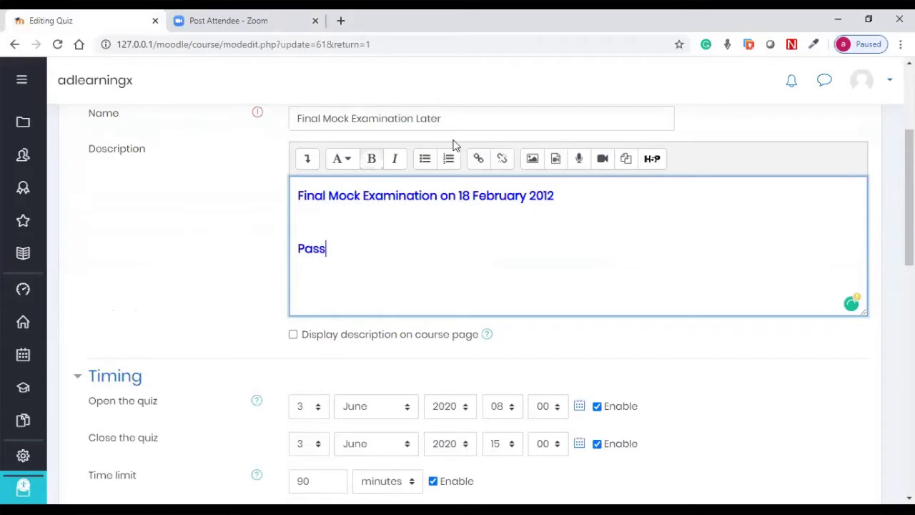
pyautogui.write('word:')
# Step: Reveal the quiz password under Extra restrictions on attempts
pyautogui.scroll(-5, 240, 383)
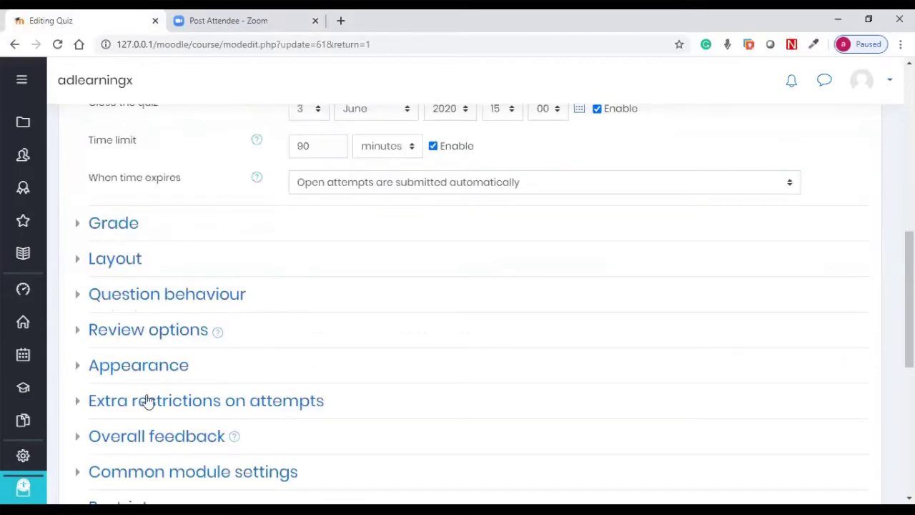
pyautogui.click(277, 402)
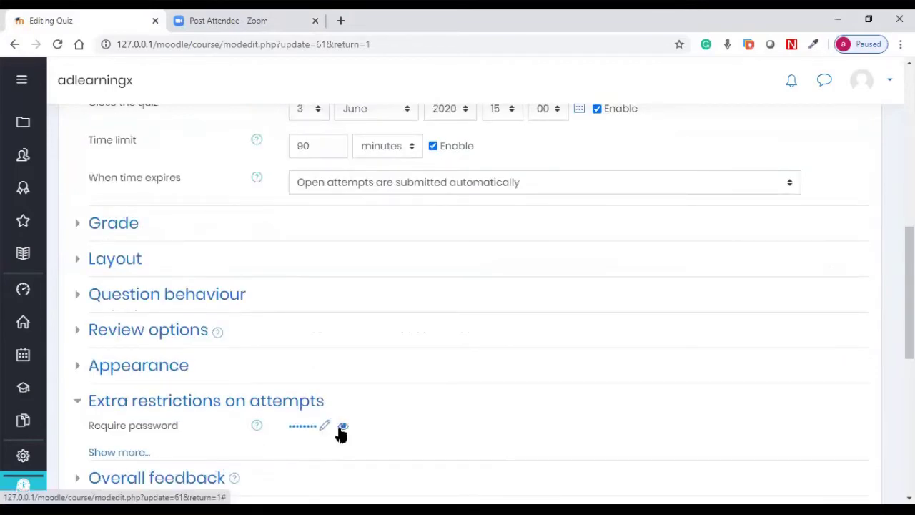
pyautogui.click(343, 427)
pyautogui.click(366, 432)
pyautogui.hotkey('ctrl', 'c')
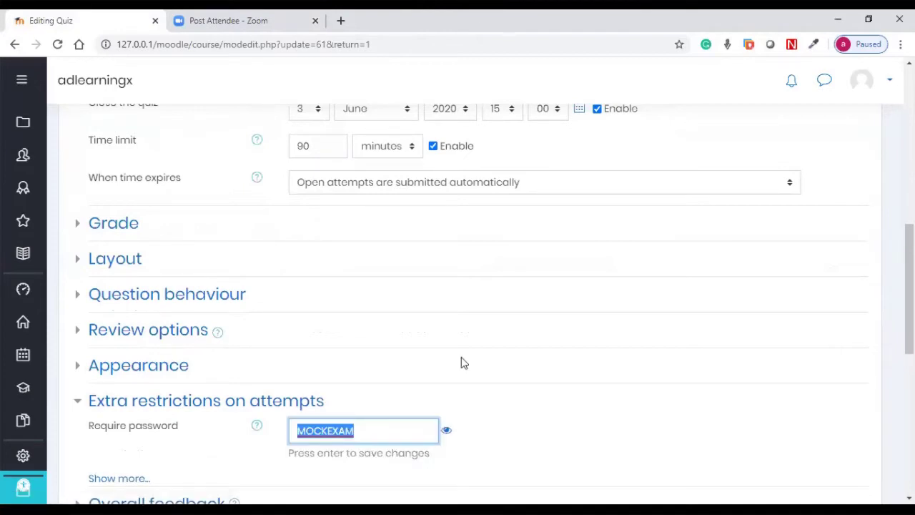
# Step: Paste the quiz password after 'Password:' in the description, then scroll down to Timing
pyautogui.scroll(5, 411, 255)
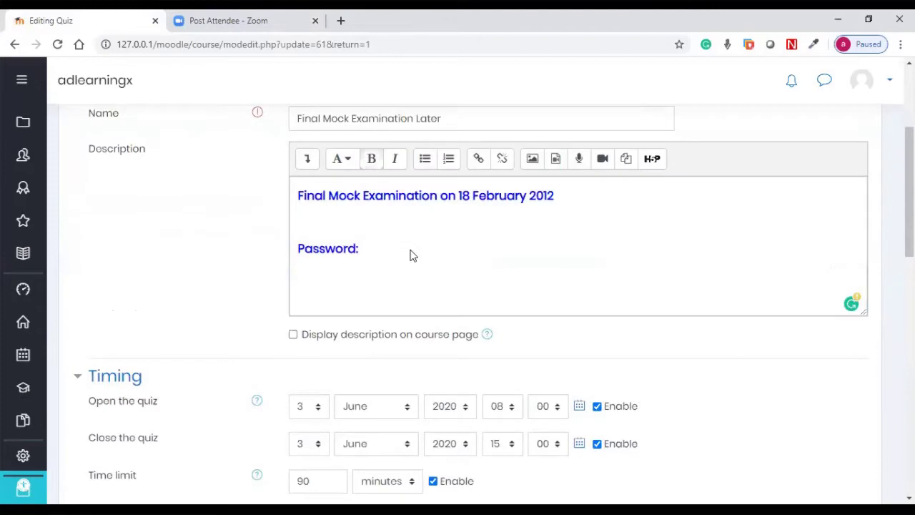
pyautogui.scroll(-5, 410, 243)
pyautogui.scroll(6, 414, 279)
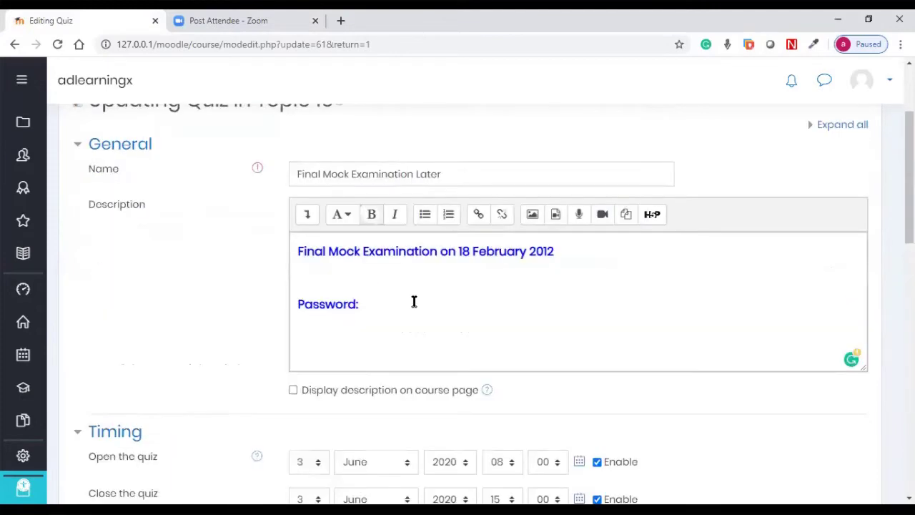
pyautogui.click(414, 301)
pyautogui.hotkey('ctrl', 'v')
pyautogui.scroll(-1, 414, 302)
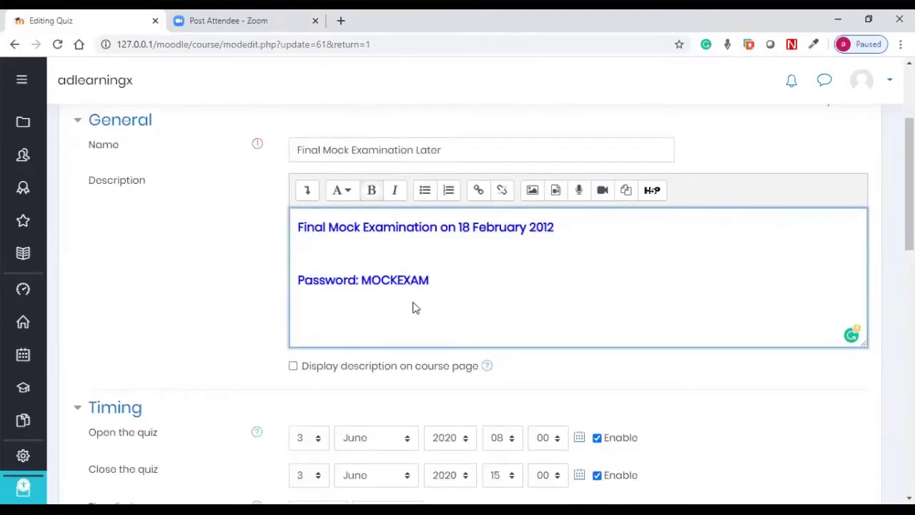
pyautogui.scroll(-2, 415, 308)
pyautogui.scroll(-1, 415, 308)
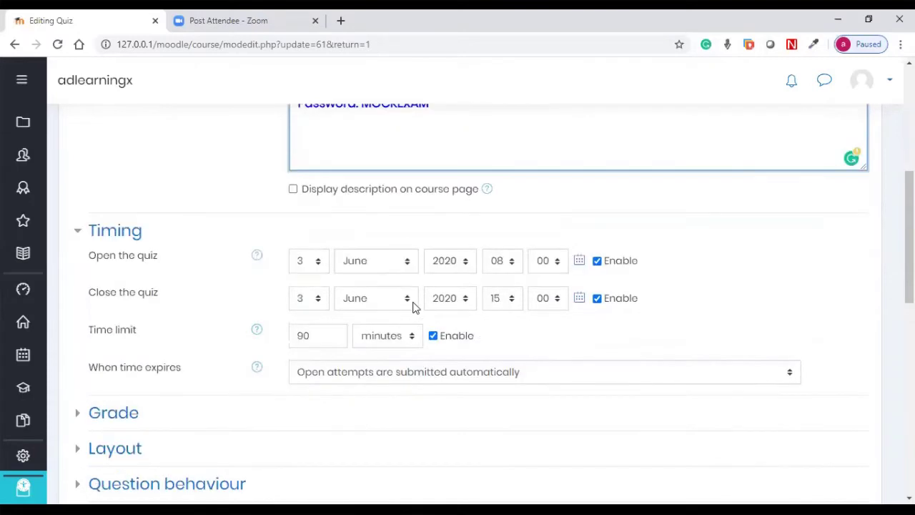
# Step: Set the quiz opening date to 28 May 2020
pyautogui.click(308, 263)
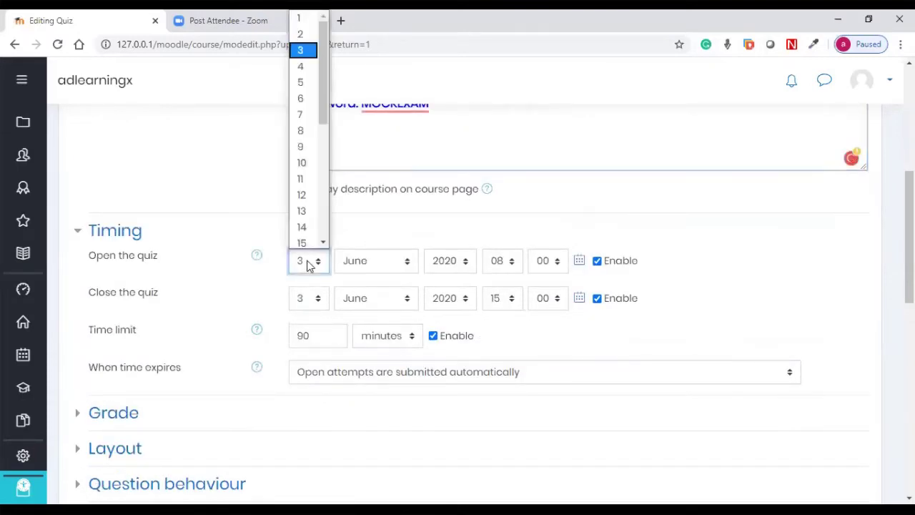
pyautogui.press('1')
pyautogui.press('4')
pyautogui.click(371, 266)
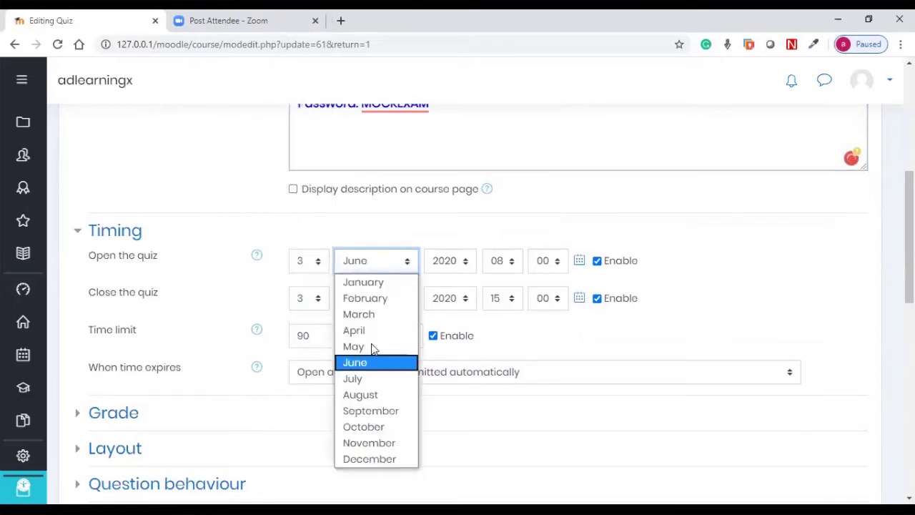
pyautogui.click(373, 348)
pyautogui.hotkey('shift', 'Tab')
pyautogui.hotkey('alt', 'Down')
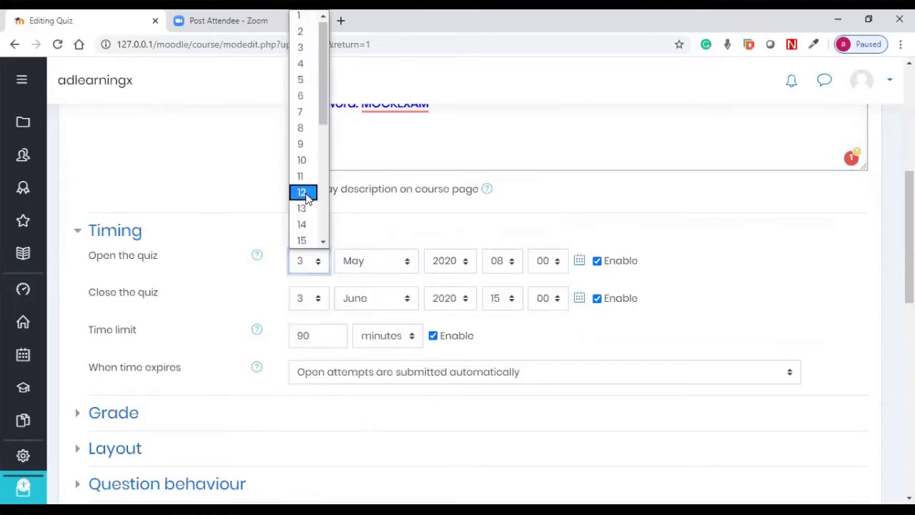
pyautogui.scroll(-5, 306, 198)
pyautogui.press('Down')
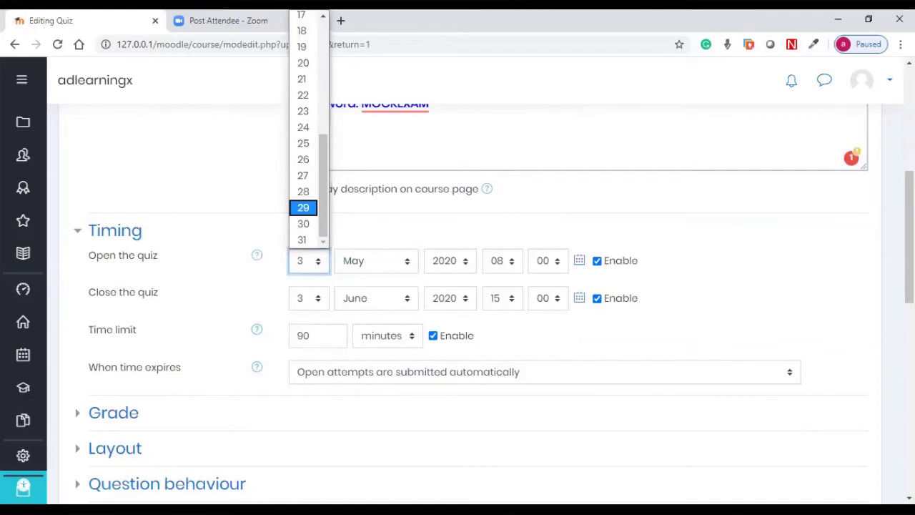
pyautogui.click(315, 193)
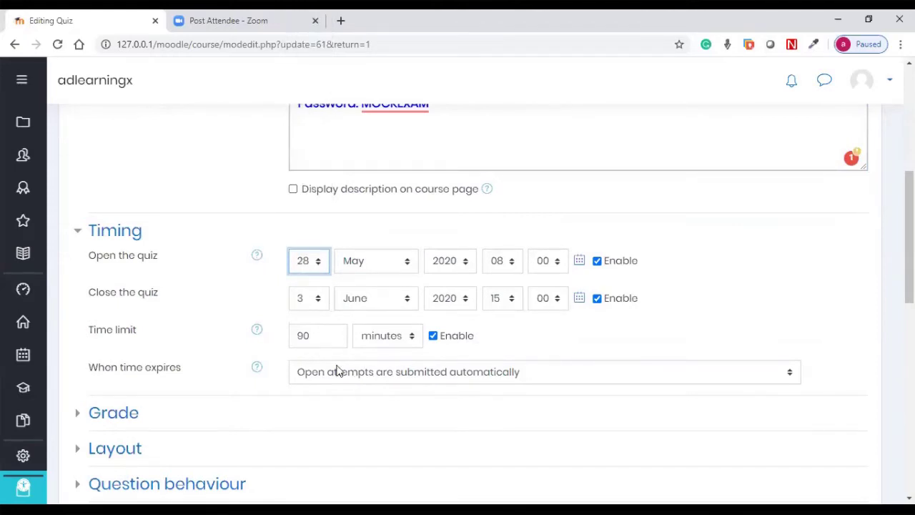
# Step: Expand the Grade settings section
pyautogui.scroll(-1, 338, 357)
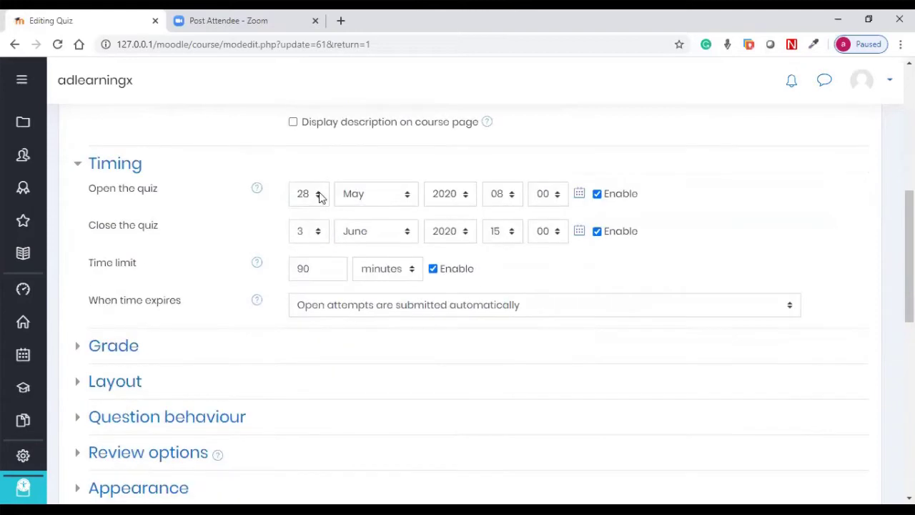
pyautogui.scroll(-2, 317, 196)
pyautogui.click(147, 224)
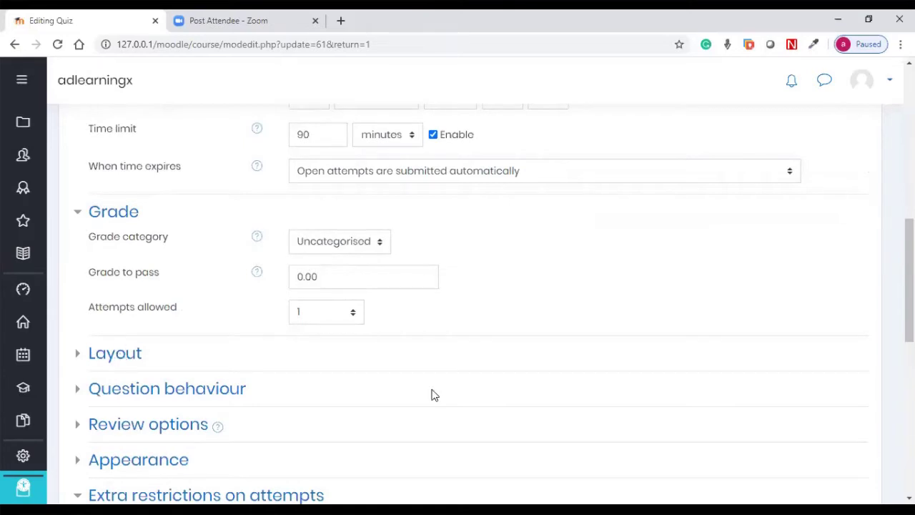
# Step: Expand the Layout, Question behaviour and Review options sections of the quiz settings
pyautogui.click(118, 355)
pyautogui.scroll(-2, 181, 325)
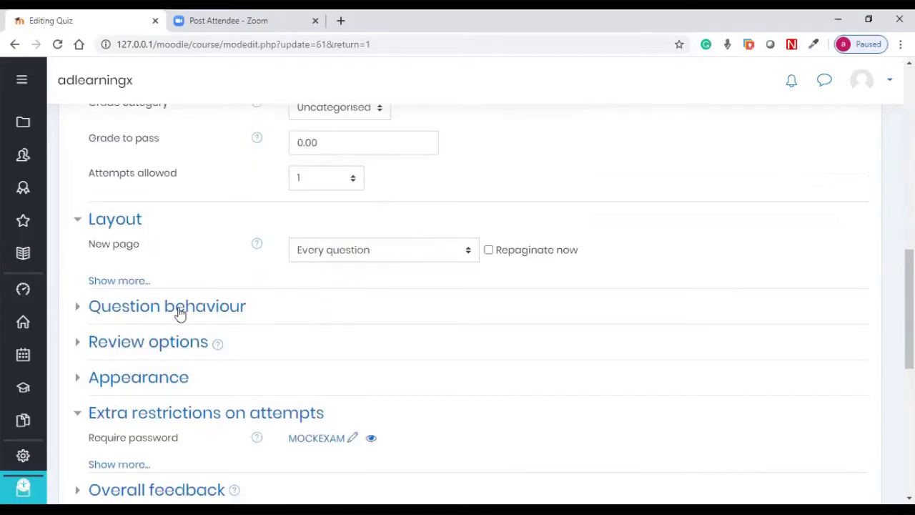
pyautogui.click(178, 313)
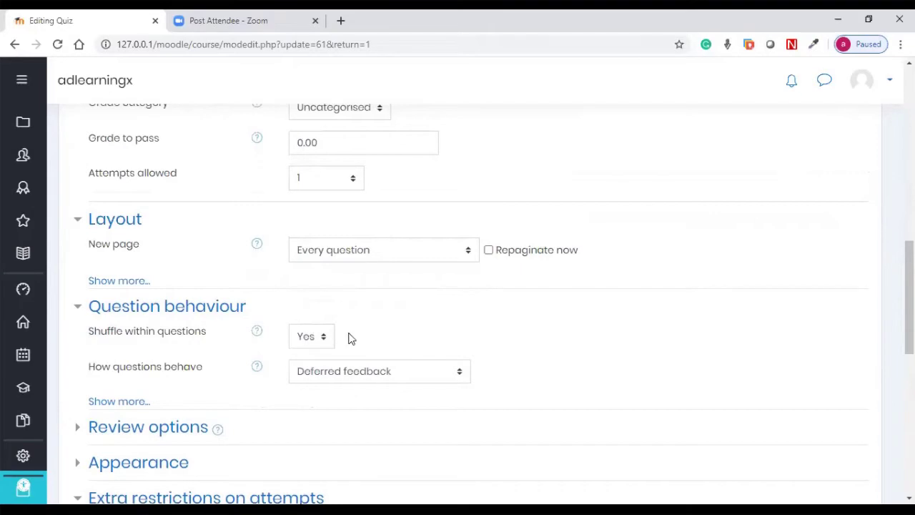
pyautogui.scroll(-2, 351, 339)
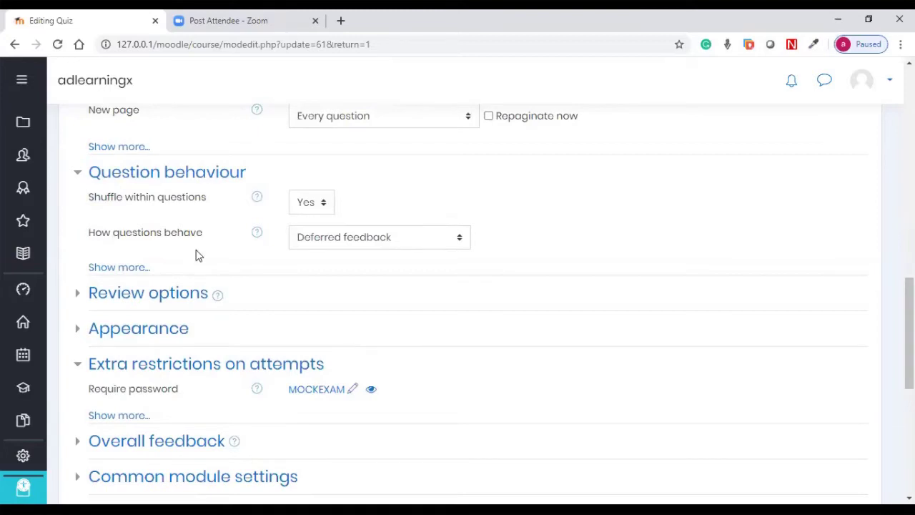
pyautogui.click(96, 301)
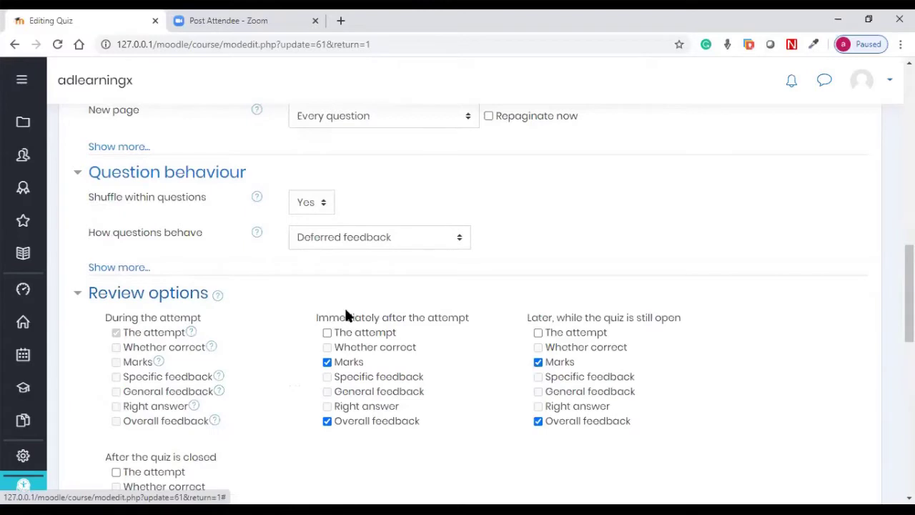
pyautogui.scroll(-2, 346, 314)
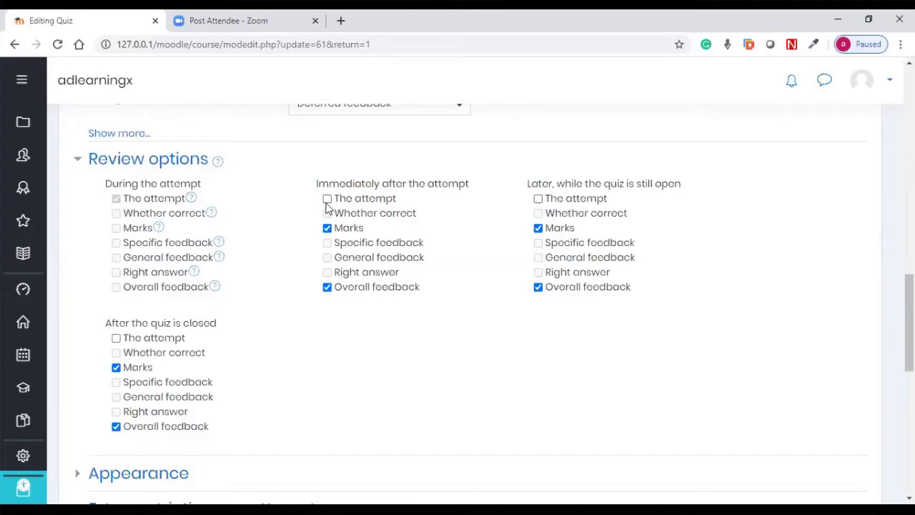
pyautogui.click(327, 199)
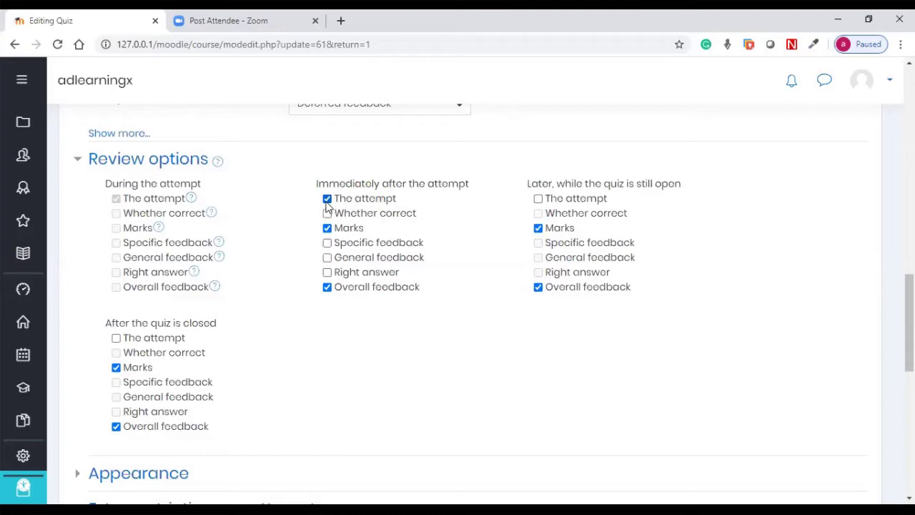
pyautogui.click(538, 198)
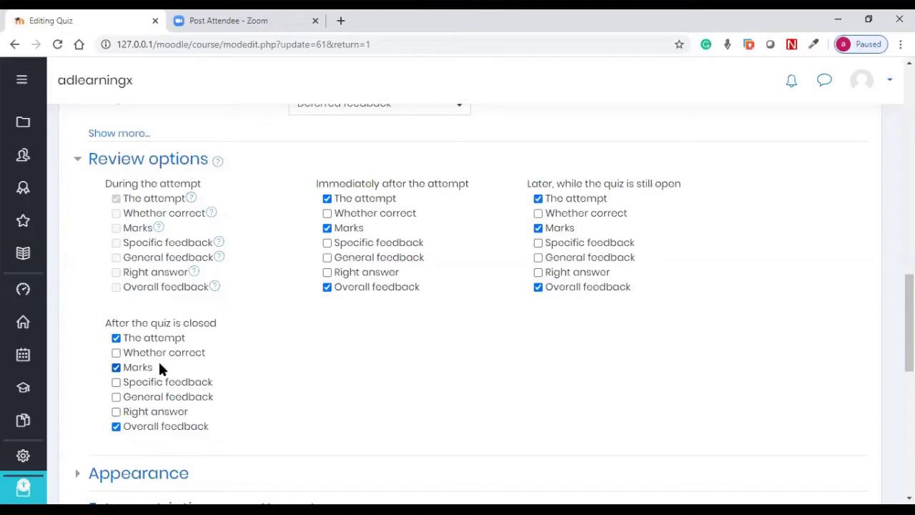
pyautogui.click(327, 214)
pyautogui.click(539, 215)
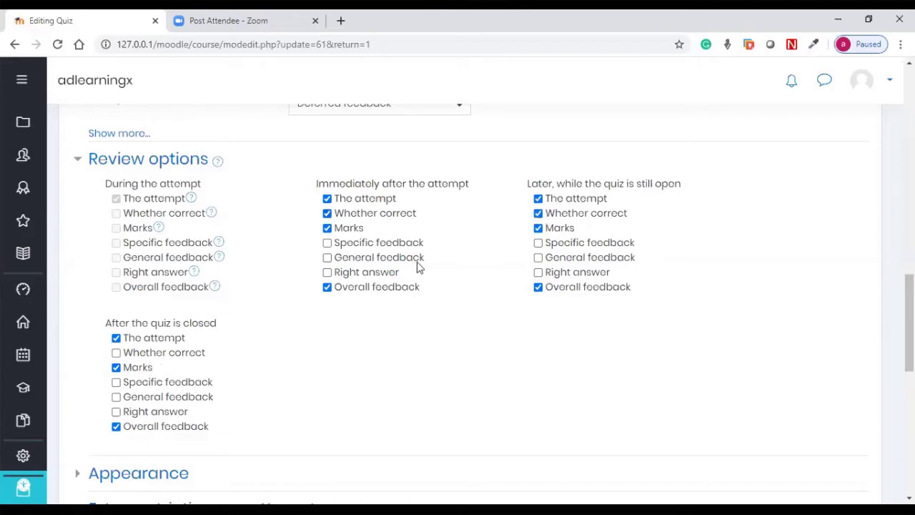
pyautogui.click(201, 352)
pyautogui.click(327, 272)
pyautogui.click(538, 271)
pyautogui.click(143, 412)
pyautogui.click(538, 199)
pyautogui.click(328, 199)
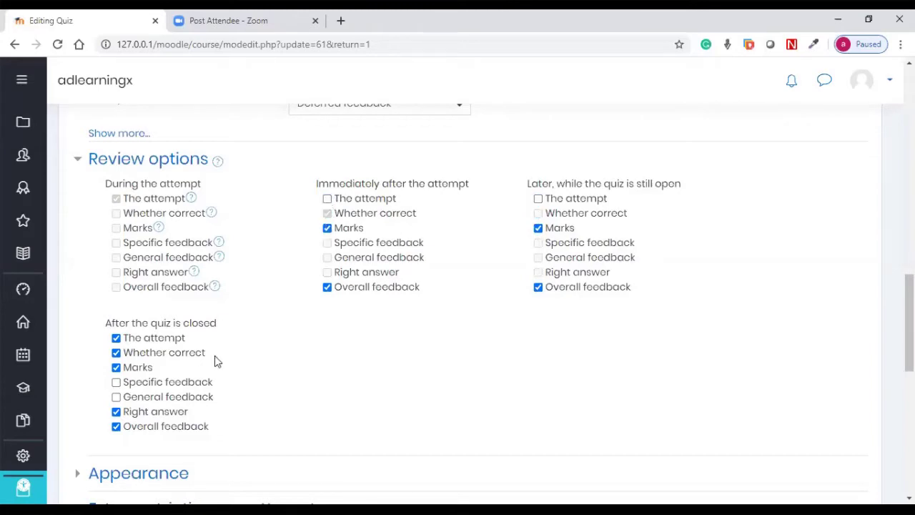
pyautogui.click(117, 339)
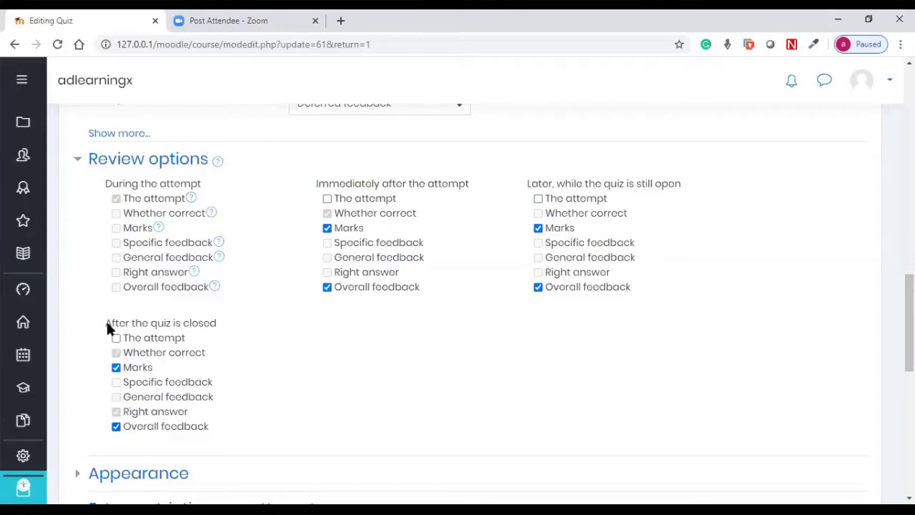
pyautogui.click(116, 339)
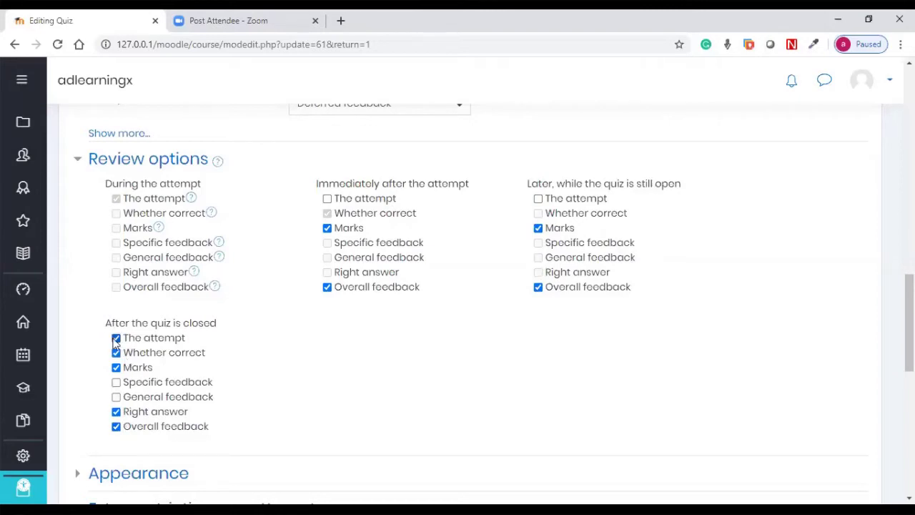
pyautogui.click(117, 339)
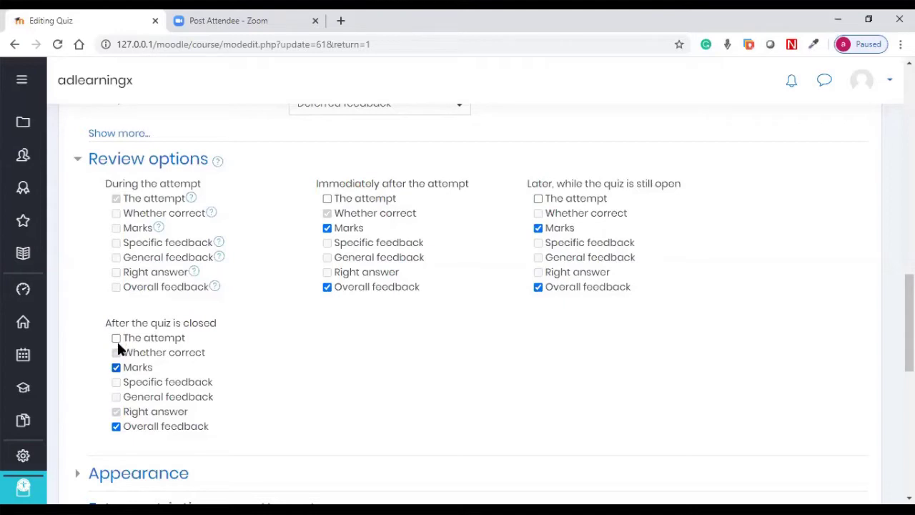
pyautogui.click(117, 340)
pyautogui.click(116, 339)
pyautogui.click(115, 338)
pyautogui.click(116, 353)
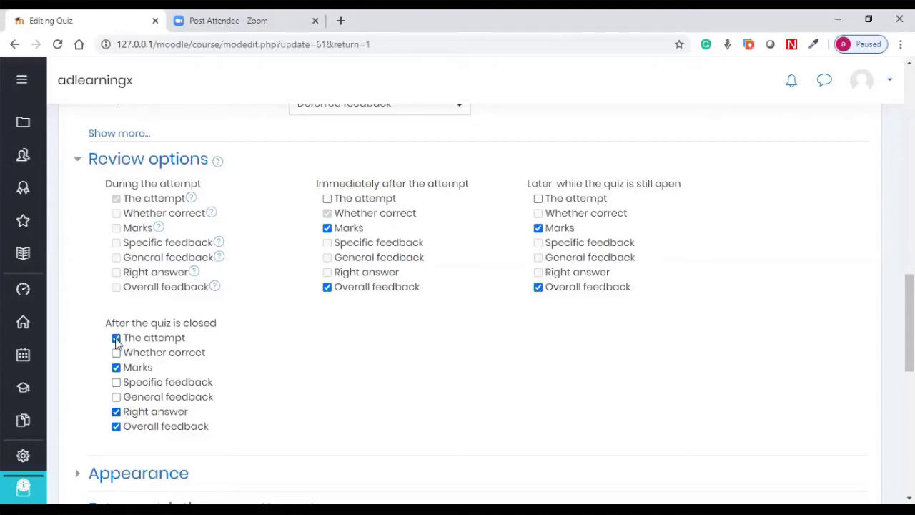
pyautogui.click(116, 411)
pyautogui.click(115, 337)
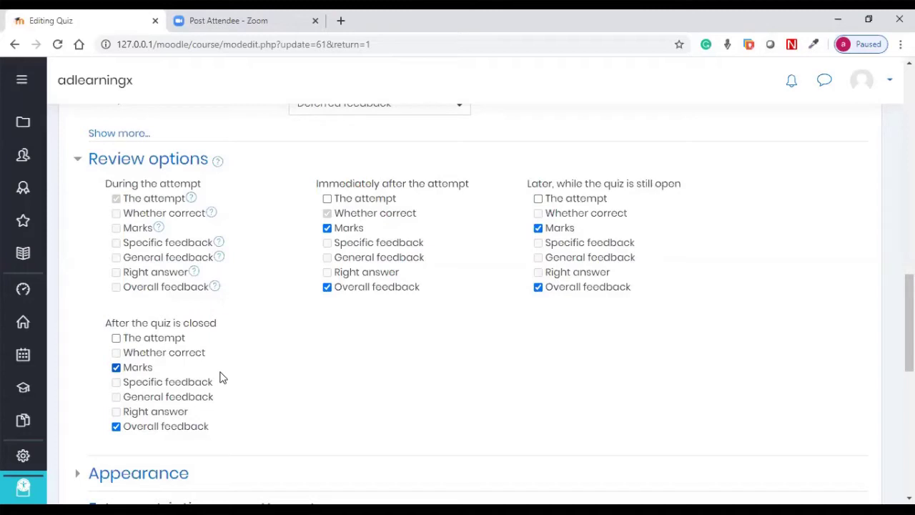
# Step: Under Appearance, set Decimal places in grades to 0
pyautogui.scroll(-4, 394, 313)
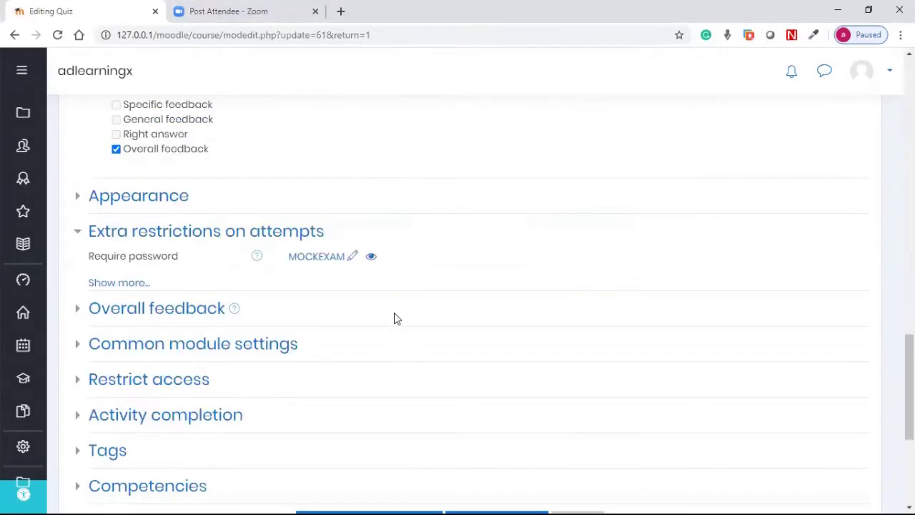
pyautogui.click(138, 195)
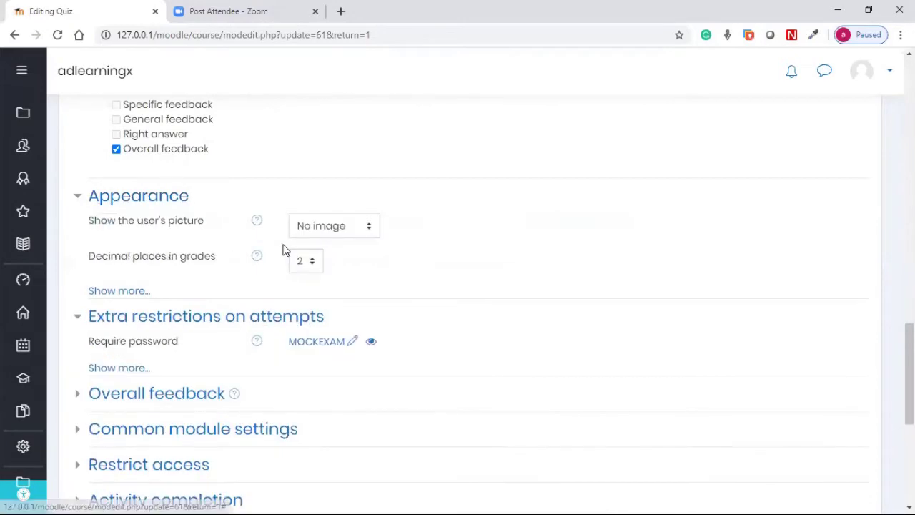
pyautogui.click(306, 262)
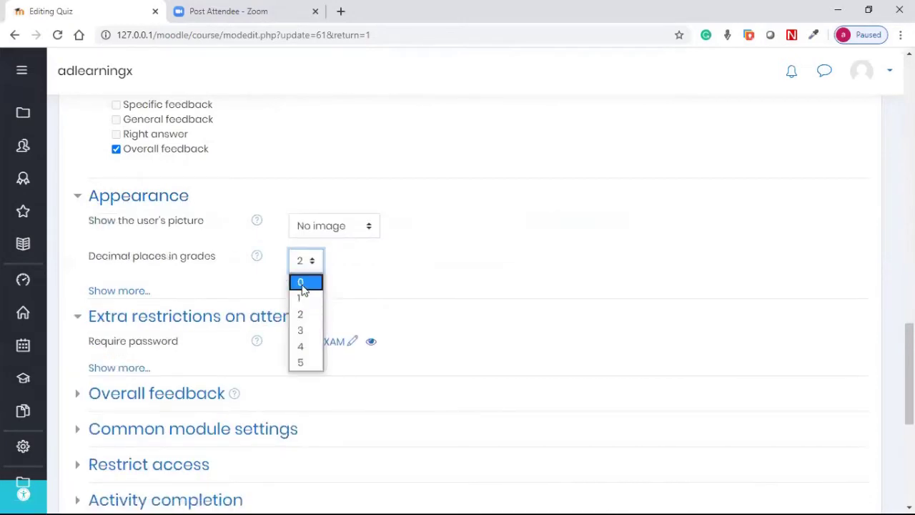
pyautogui.click(301, 283)
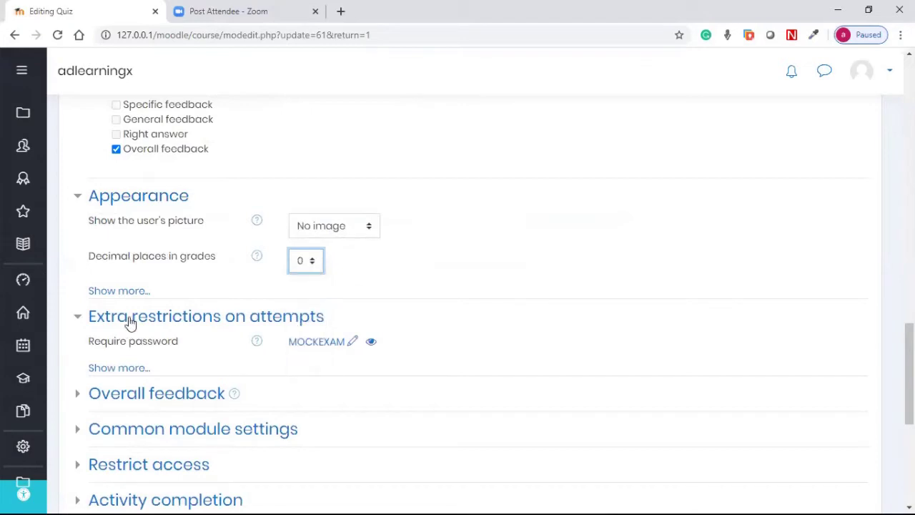
# Step: Expand Overall feedback, showing grade boundaries from 100% to 0%
pyautogui.scroll(-2, 129, 298)
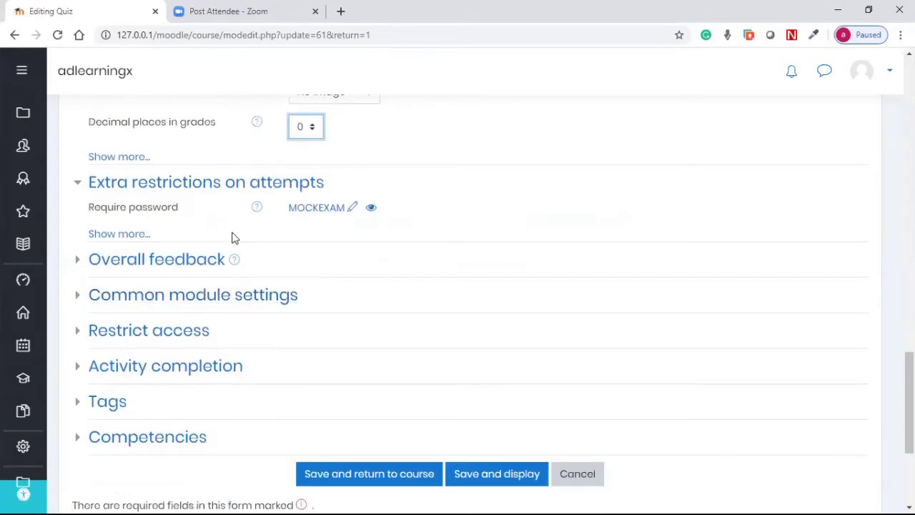
pyautogui.click(125, 263)
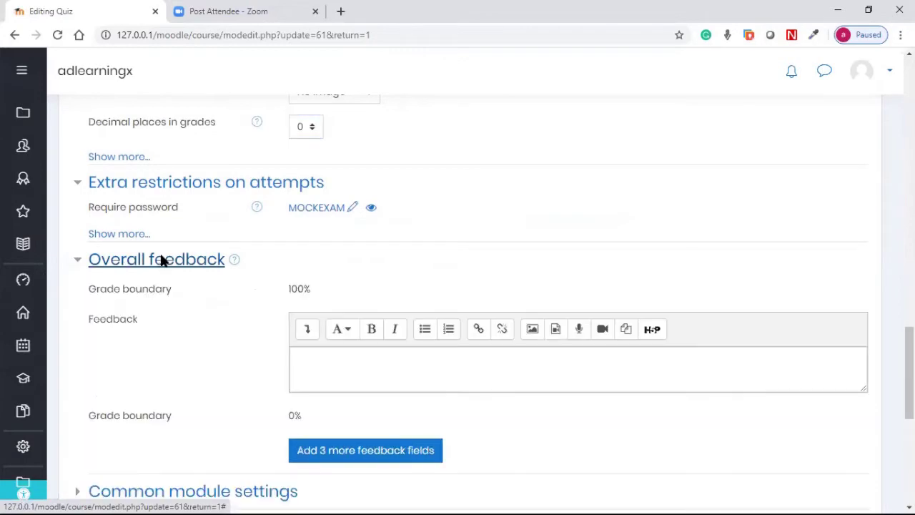
pyautogui.scroll(-2, 293, 195)
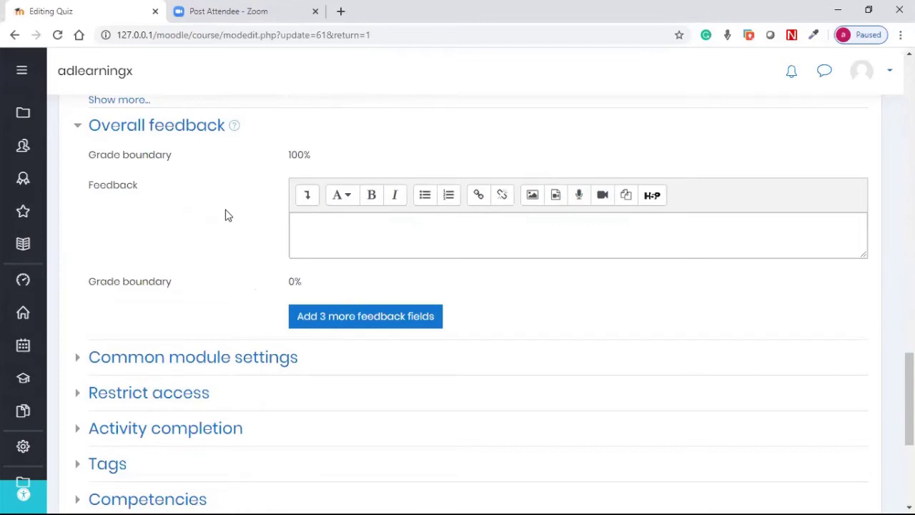
pyautogui.scroll(-3, 183, 243)
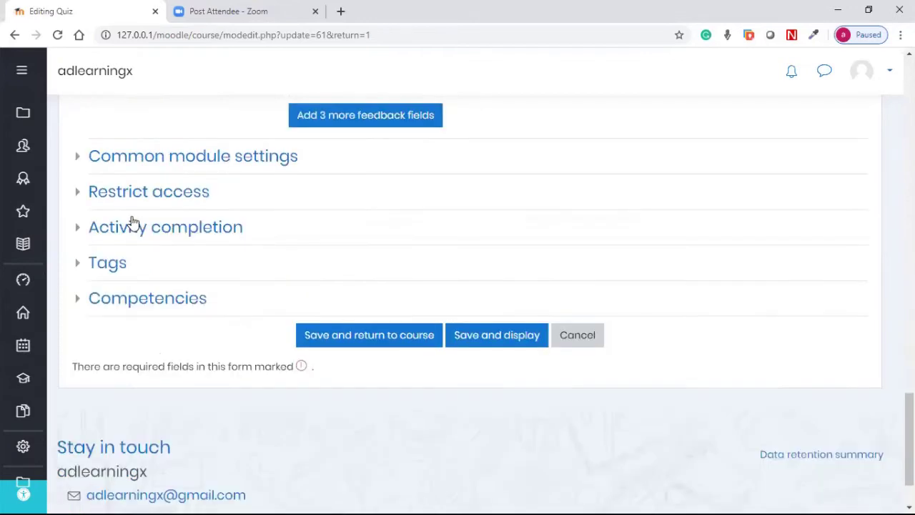
# Step: Set completion to 'Show activity as complete when conditions are met' with Require view and Require grade
pyautogui.click(89, 233)
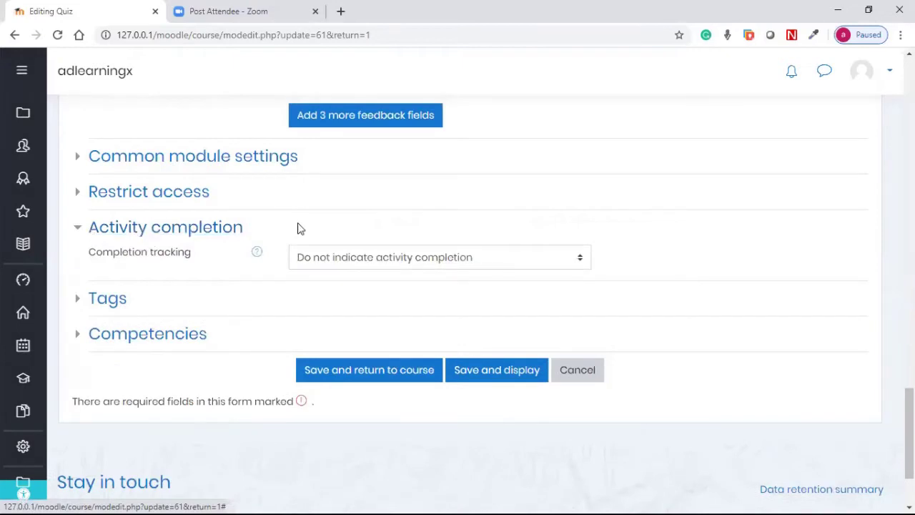
pyautogui.click(322, 259)
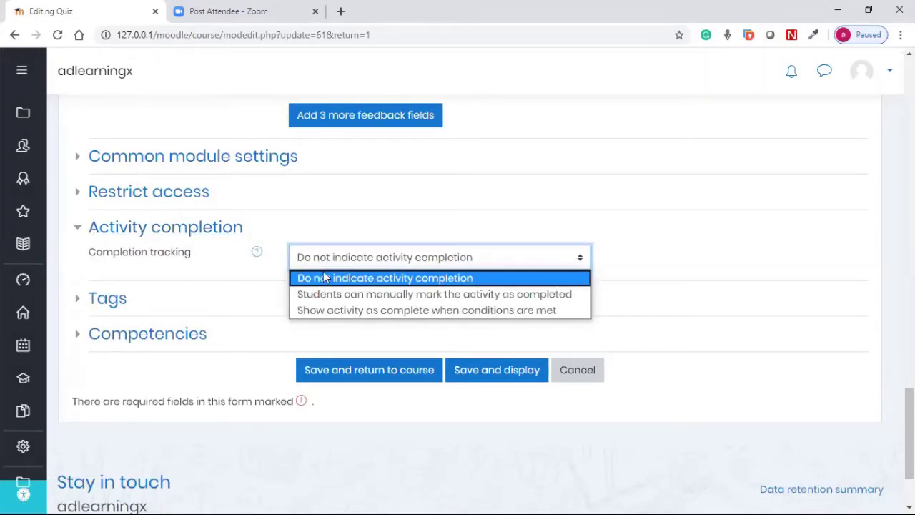
pyautogui.click(345, 310)
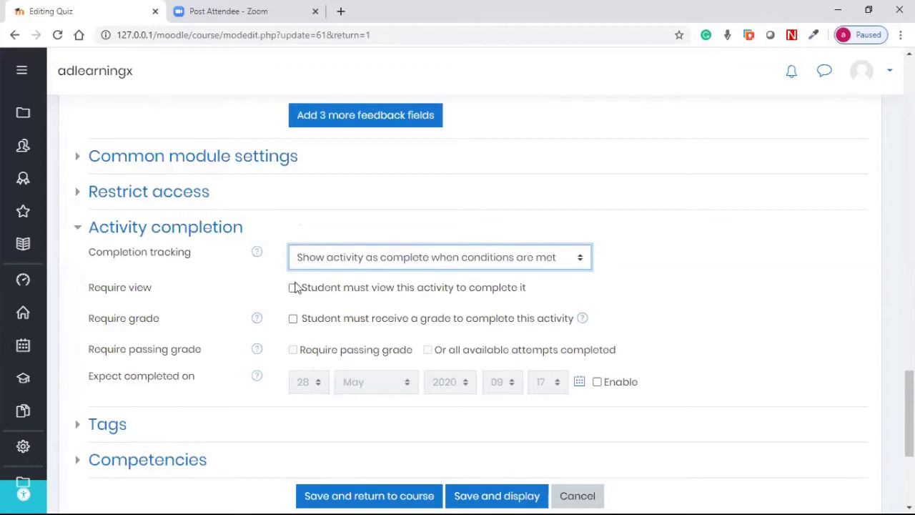
pyautogui.click(293, 288)
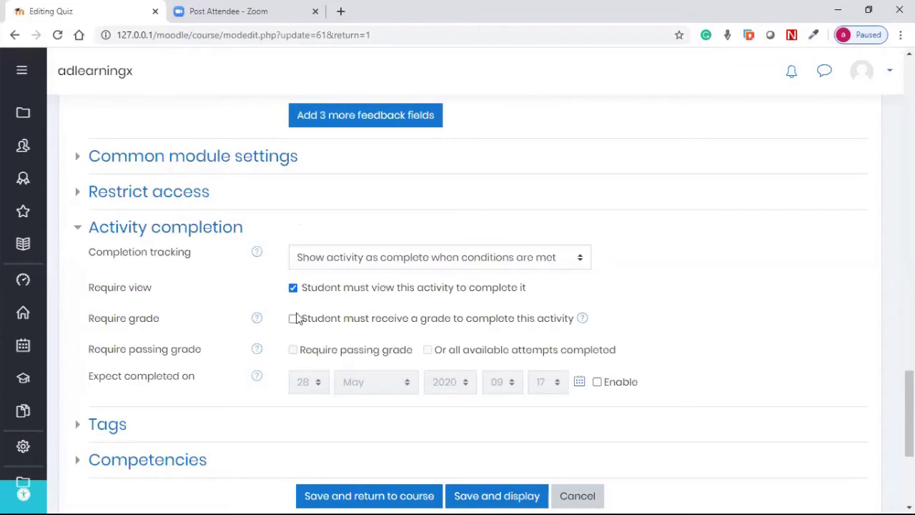
pyautogui.click(295, 320)
pyautogui.scroll(-3, 472, 286)
# Step: Save and display the quiz, then copy the quiz password shown on its page
pyautogui.click(486, 254)
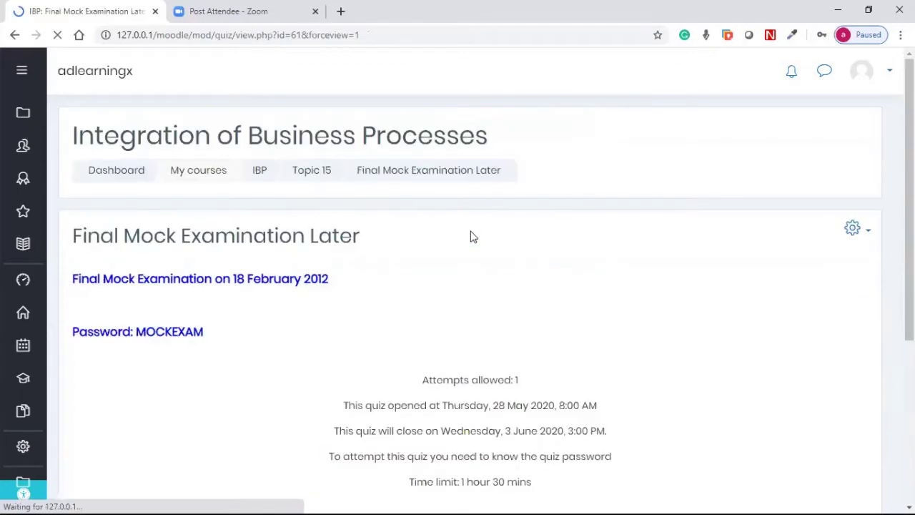
pyautogui.scroll(-3, 472, 233)
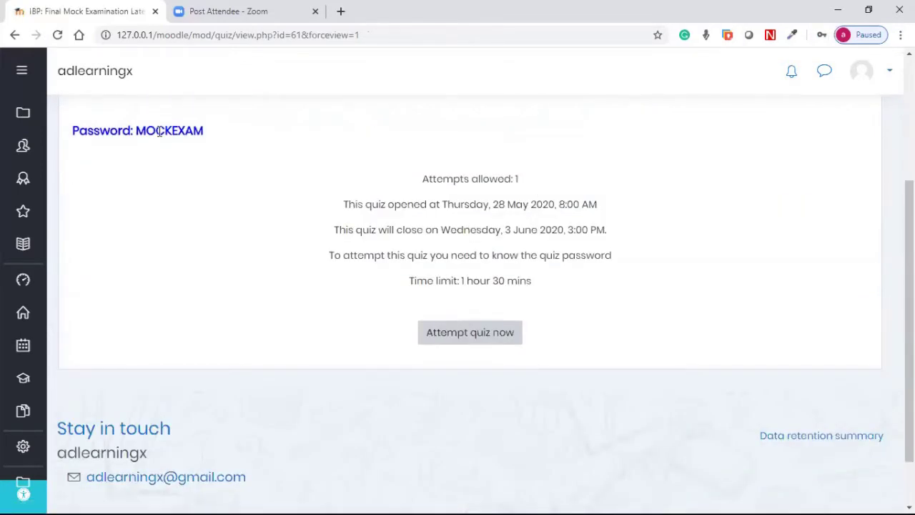
pyautogui.moveTo(164, 131); pyautogui.dragTo(138, 132)
pyautogui.rightClick(138, 132)
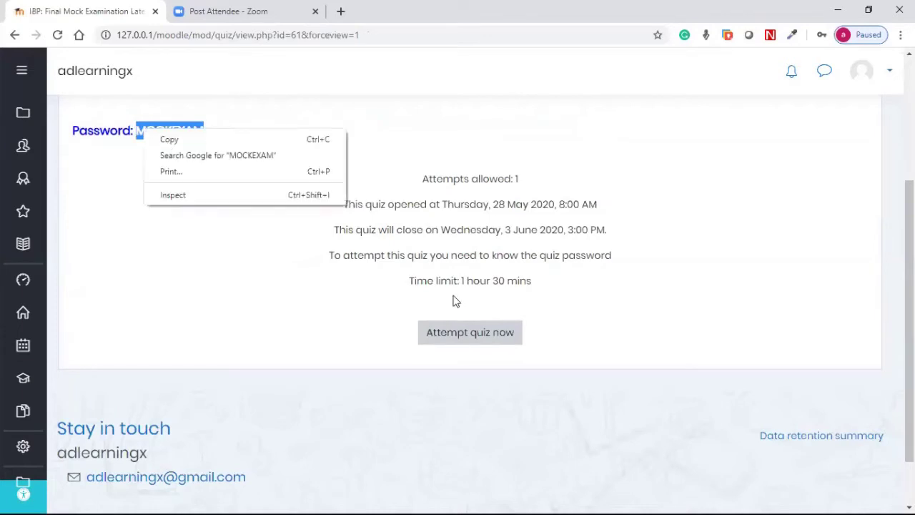
# Step: Start a preview attempt, pasting the copied password into Quiz password
pyautogui.click(461, 336)
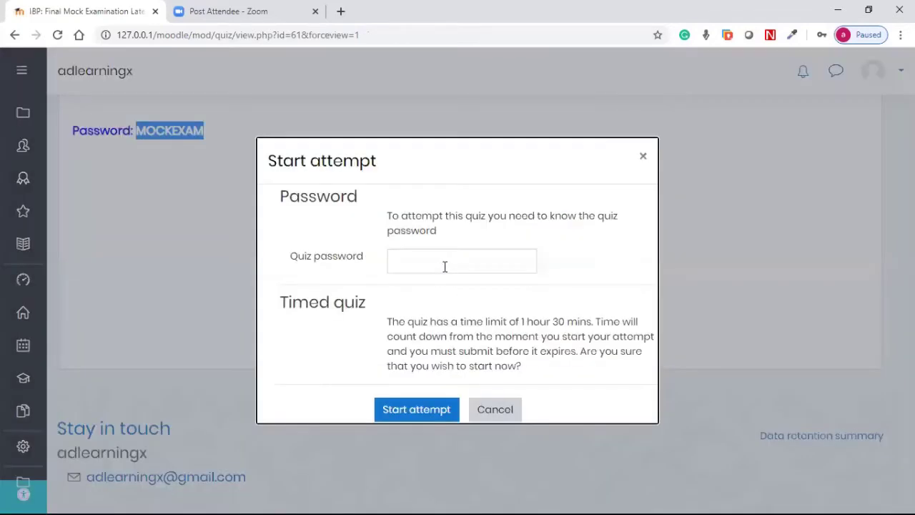
pyautogui.click(445, 267)
pyautogui.hotkey('ctrl', 'v')
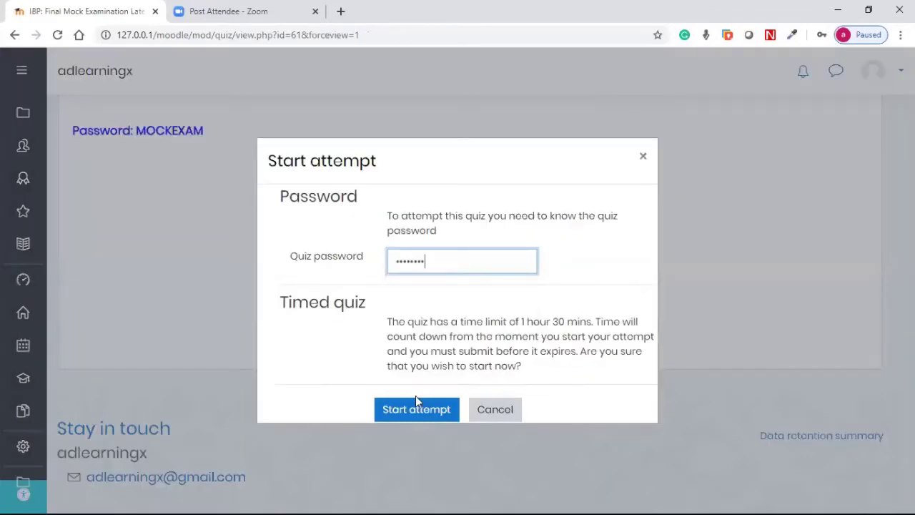
pyautogui.click(414, 404)
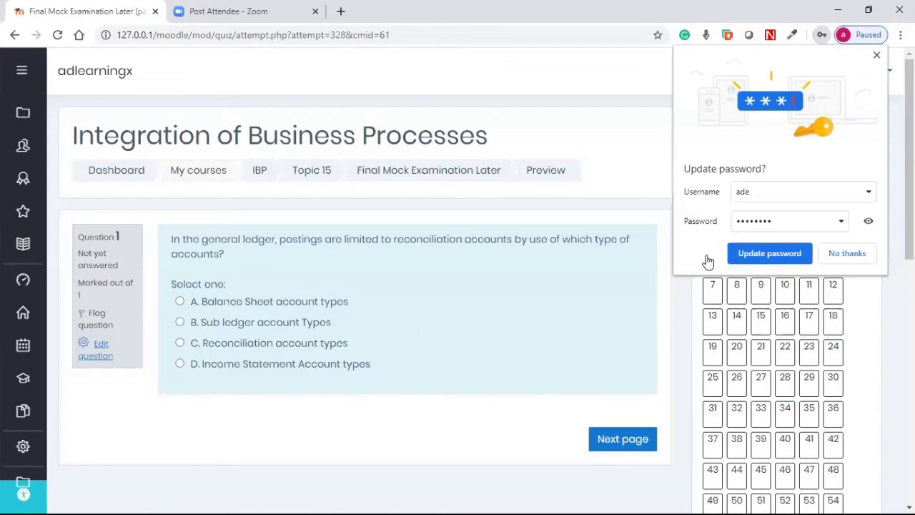
# Step: Submit all and finish the unanswered attempt, confirming it, for a 0 out of 100 review
pyautogui.scroll(-6, 708, 262)
pyautogui.scroll(3, 708, 262)
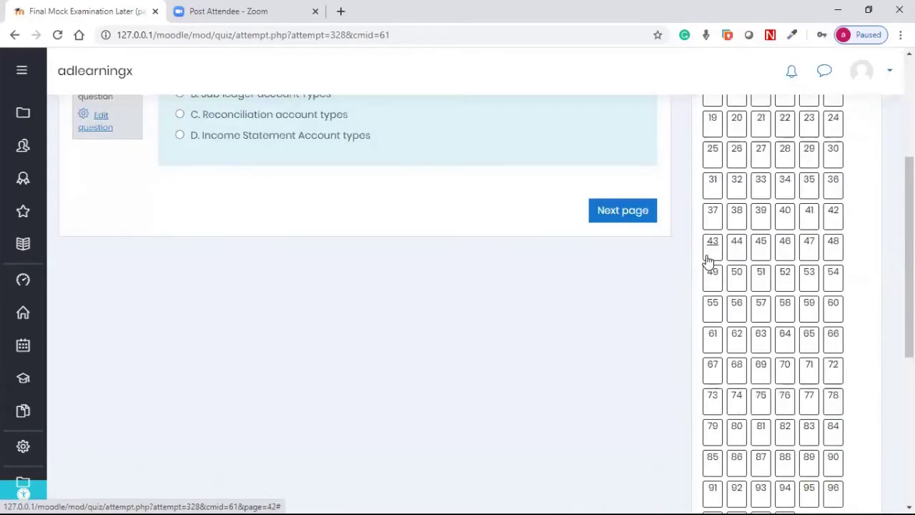
pyautogui.scroll(2, 510, 236)
pyautogui.scroll(1, 550, 276)
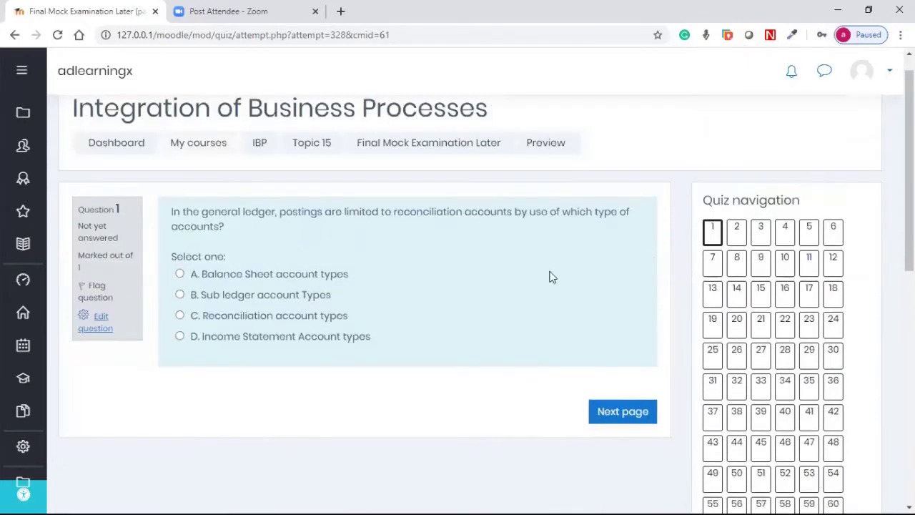
pyautogui.scroll(-5, 731, 292)
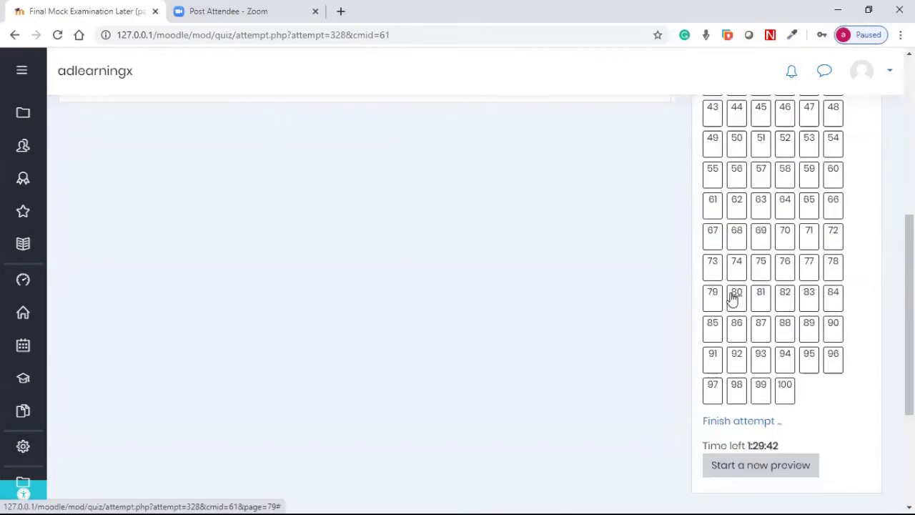
pyautogui.scroll(-1, 742, 361)
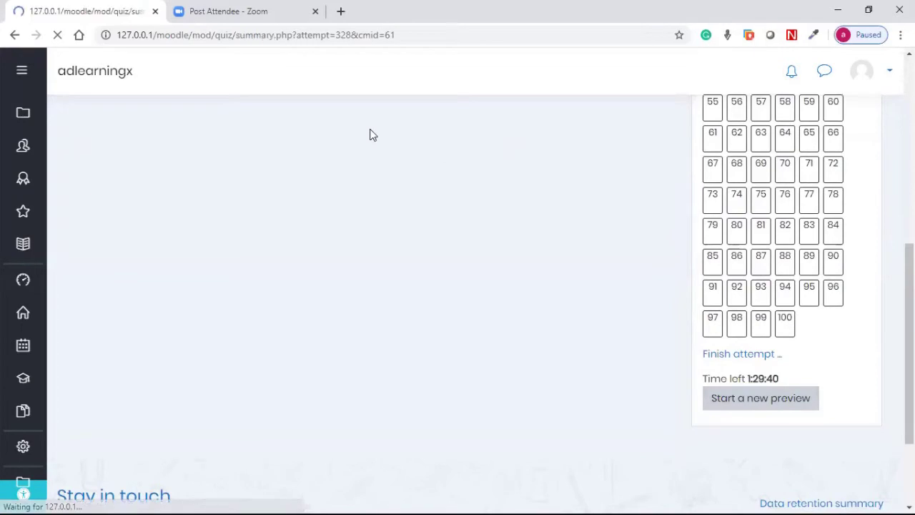
pyautogui.scroll(-20, 312, 211)
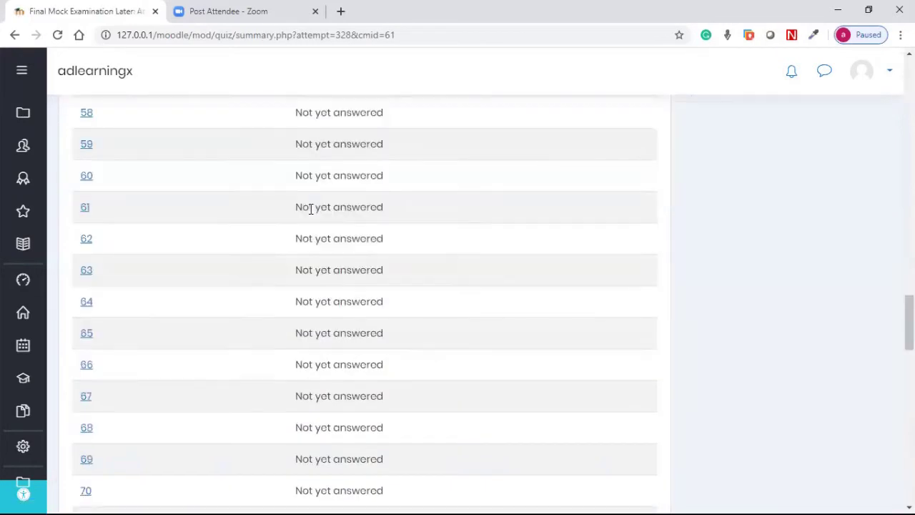
pyautogui.scroll(-19, 312, 211)
pyautogui.click(364, 291)
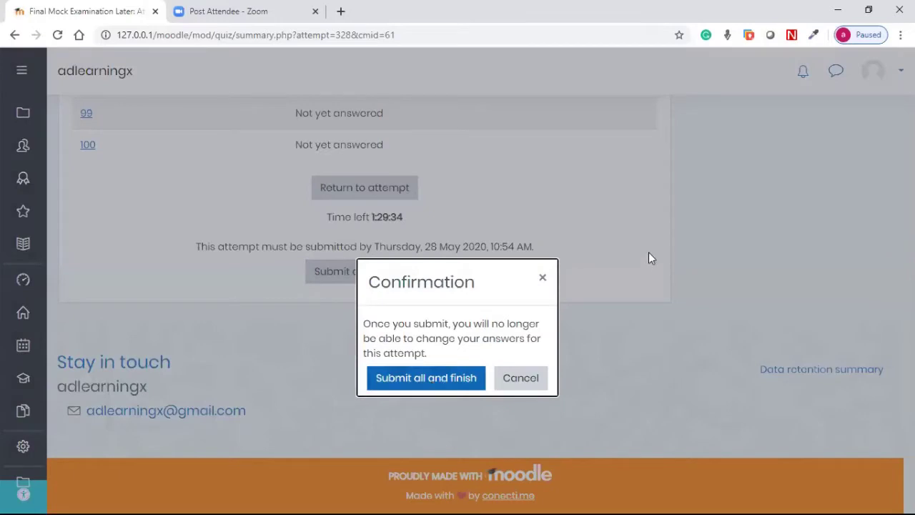
pyautogui.press('Return')
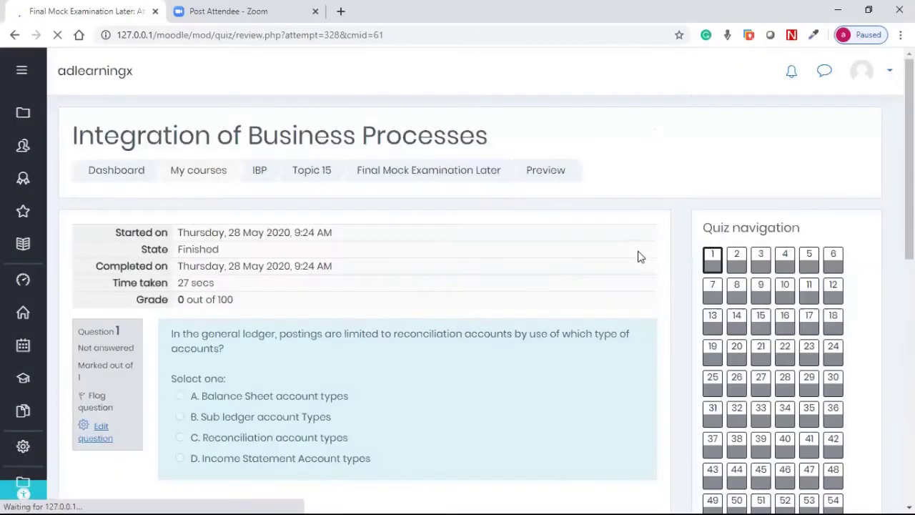
pyautogui.scroll(-2, 557, 271)
pyautogui.scroll(2, 551, 266)
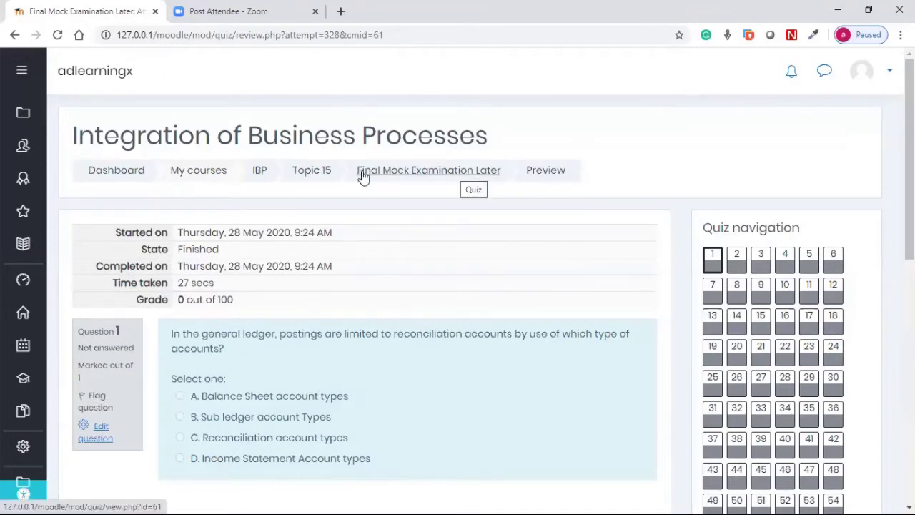
# Step: From Topic 15, open the Final Mock Examination Later quiz's question bank (Default for TERP10, 281)
pyautogui.click(304, 176)
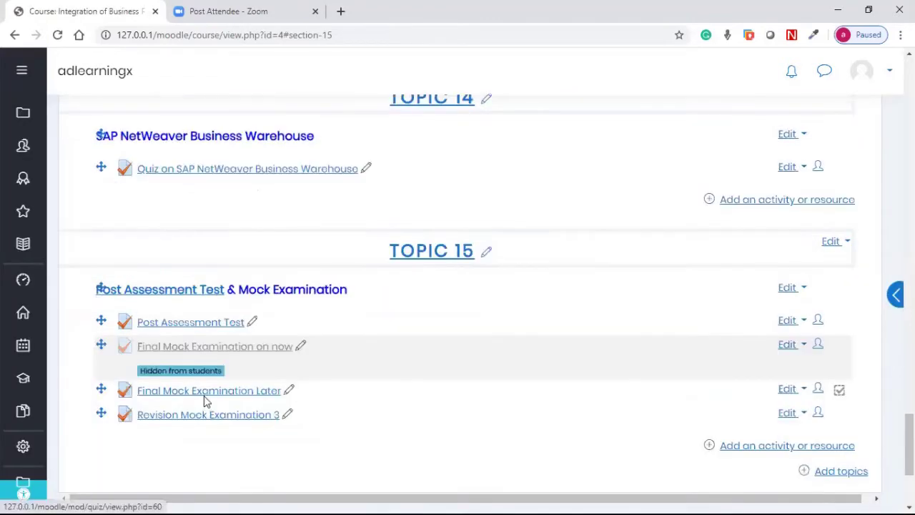
pyautogui.click(207, 396)
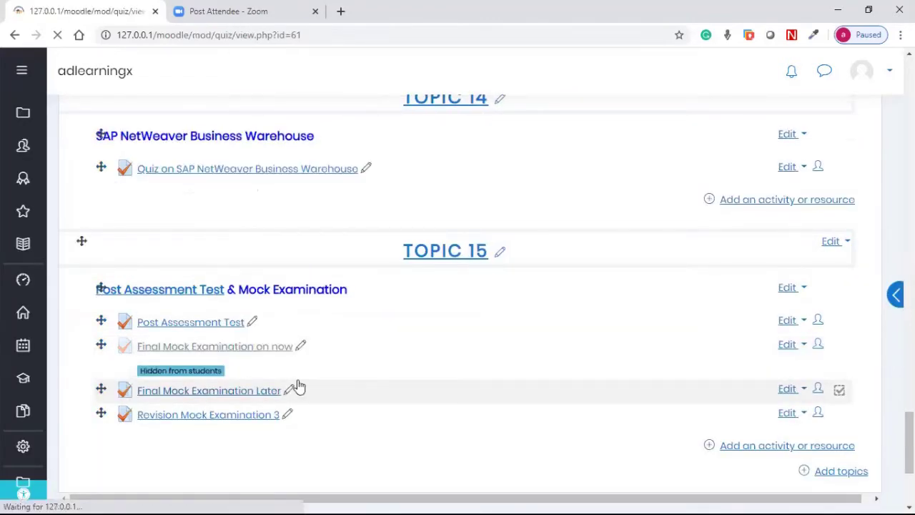
pyautogui.scroll(-3, 351, 355)
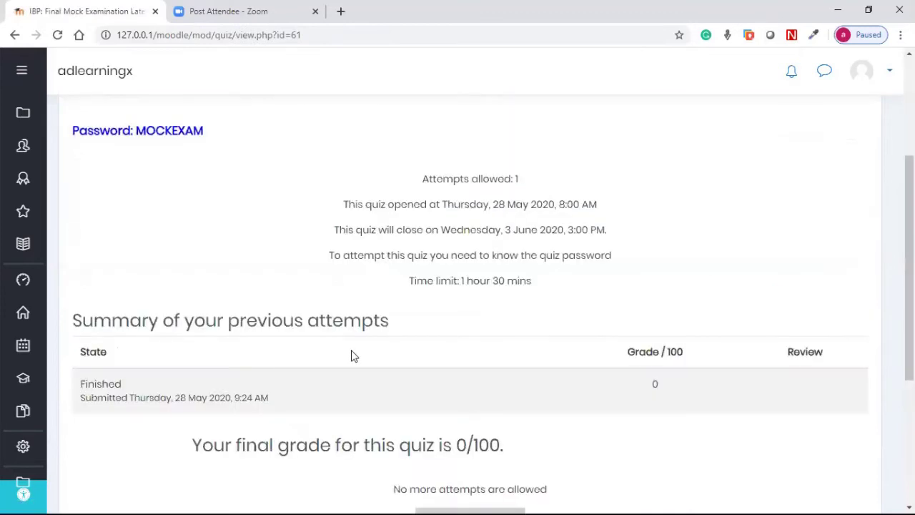
pyautogui.scroll(2, 823, 282)
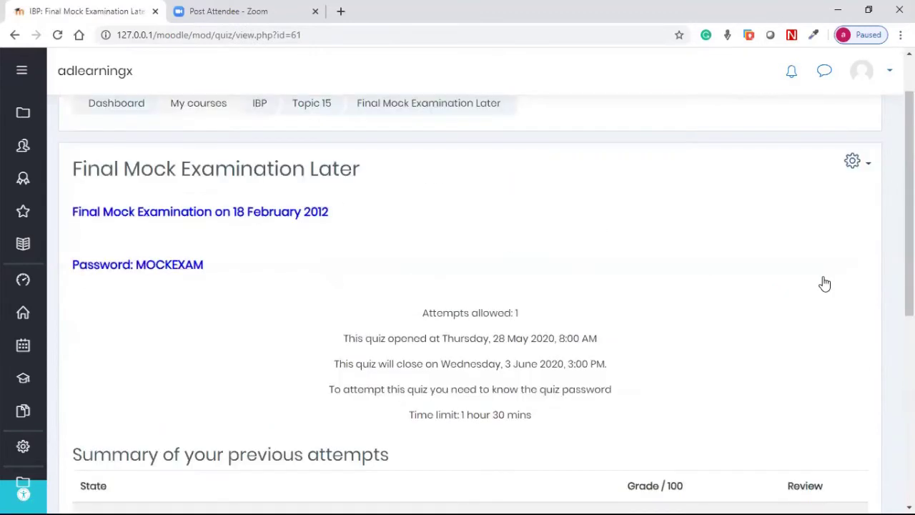
pyautogui.click(854, 160)
pyautogui.scroll(-5, 760, 200)
pyautogui.scroll(-1, 770, 166)
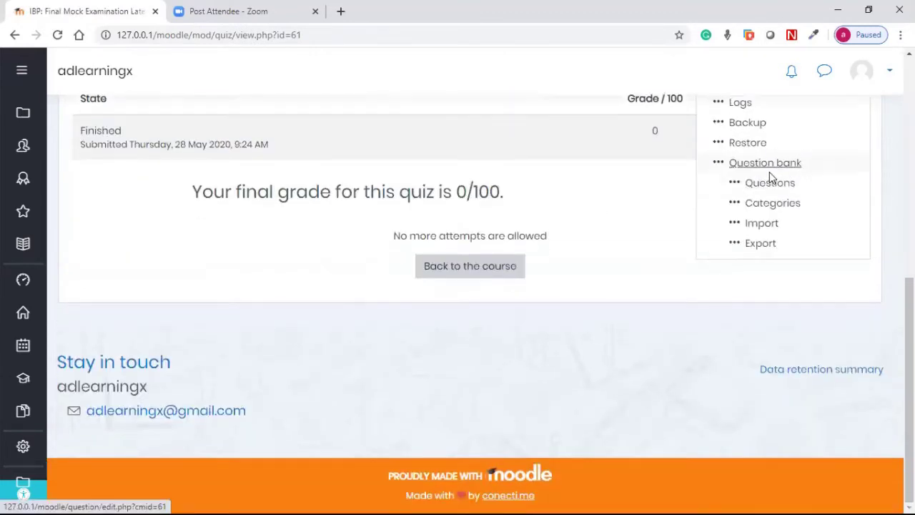
pyautogui.press('F5')
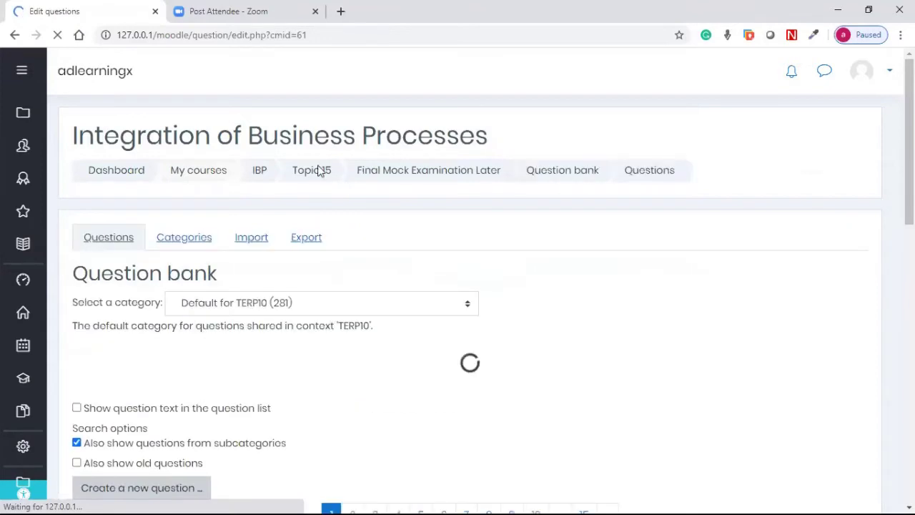
# Step: Keep the Default for TERP10 category, browse to page 2, then list all 281 questions
pyautogui.scroll(-2, 319, 171)
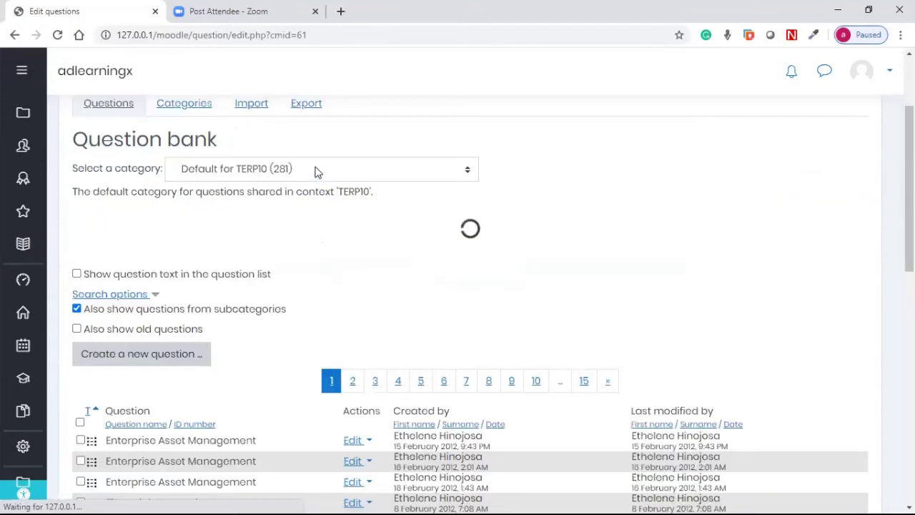
pyautogui.click(240, 170)
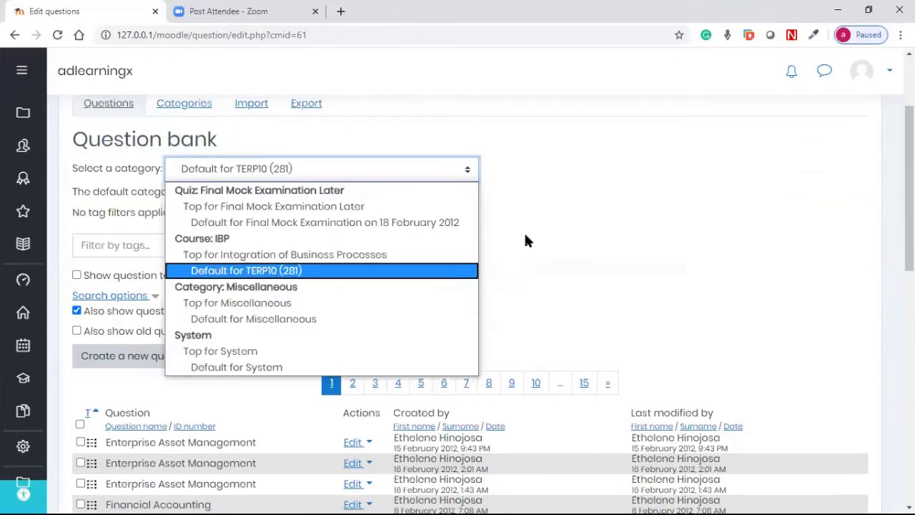
pyautogui.click(521, 227)
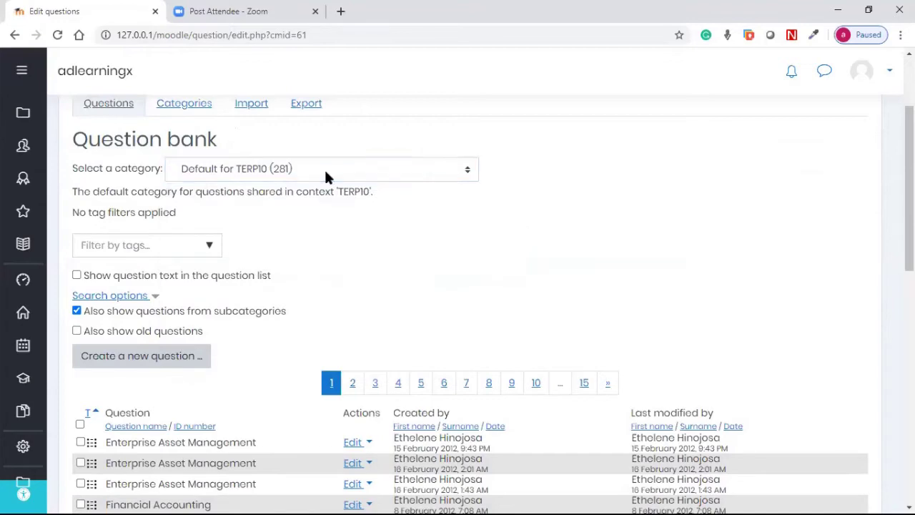
pyautogui.scroll(-2, 326, 171)
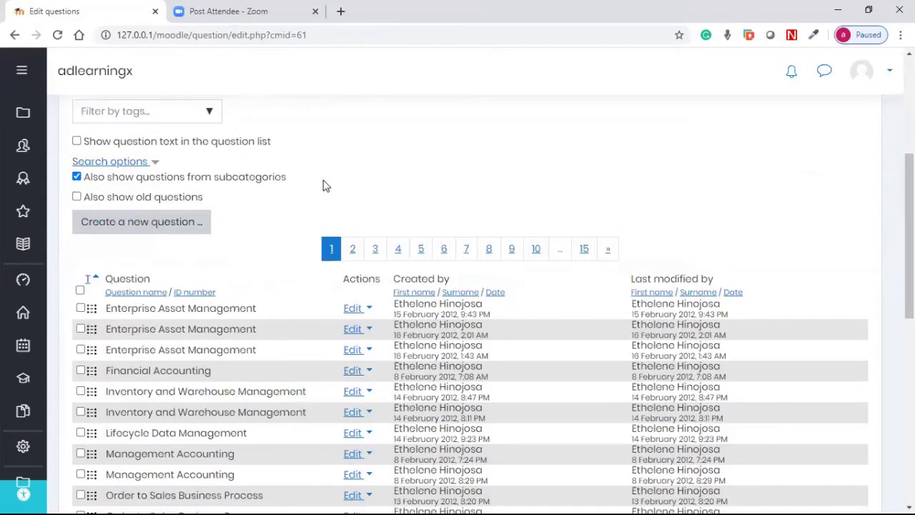
pyautogui.scroll(-2, 323, 186)
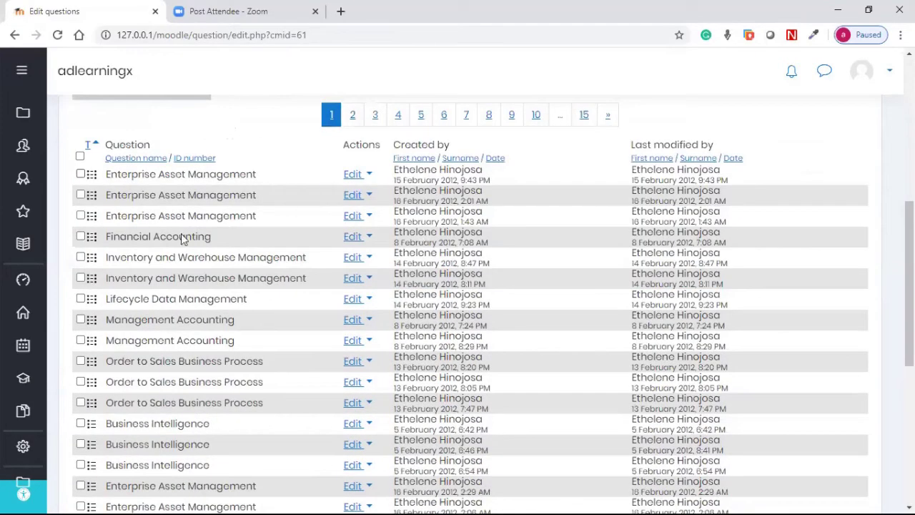
pyautogui.scroll(-1, 181, 237)
pyautogui.scroll(-1, 354, 443)
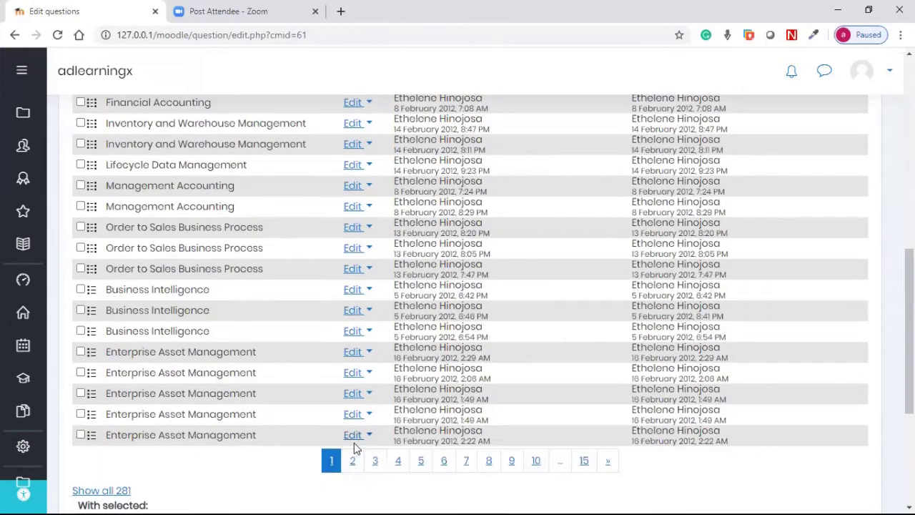
pyautogui.click(354, 462)
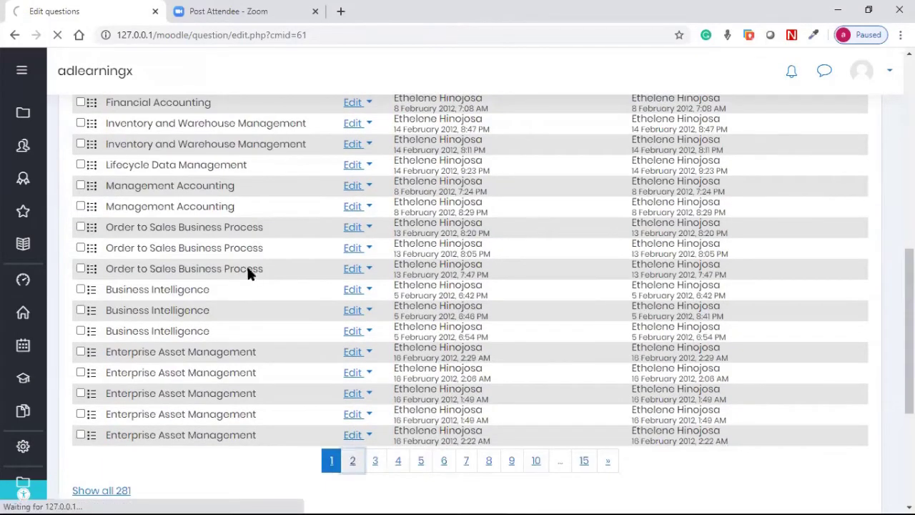
pyautogui.scroll(-10, 357, 233)
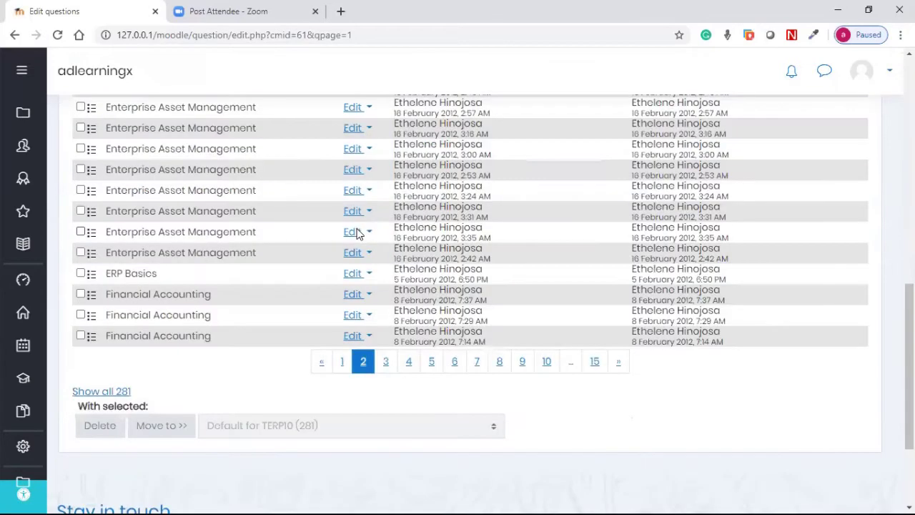
pyautogui.scroll(-3, 192, 233)
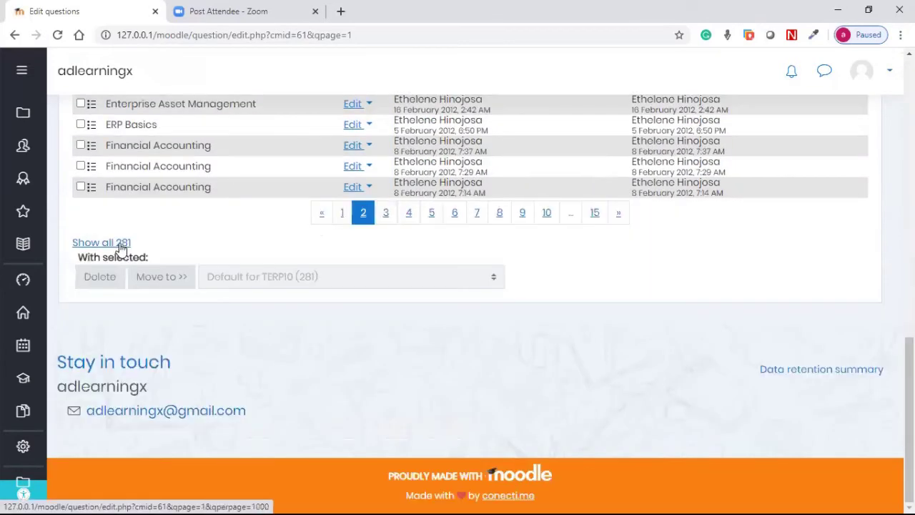
pyautogui.click(130, 245)
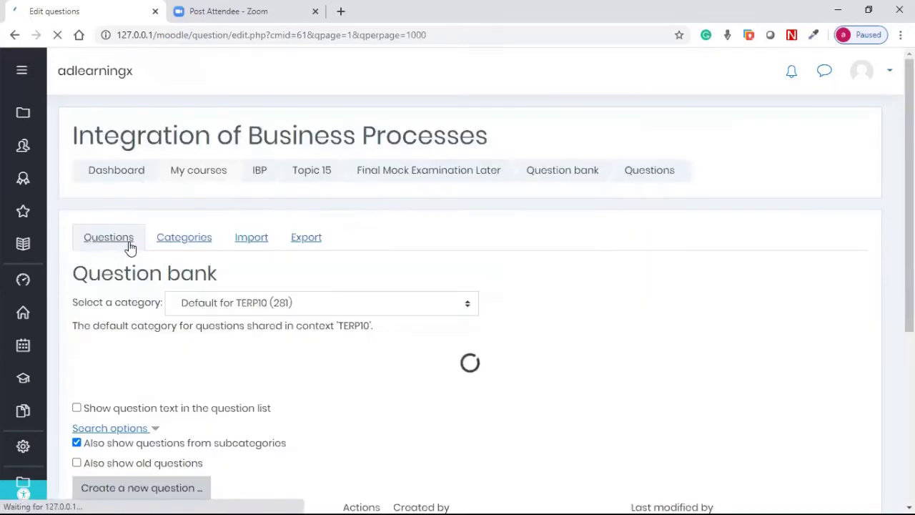
# Step: Return to 20 questions per page and preview an Enterprise Asset Management question
pyautogui.scroll(-4, 224, 184)
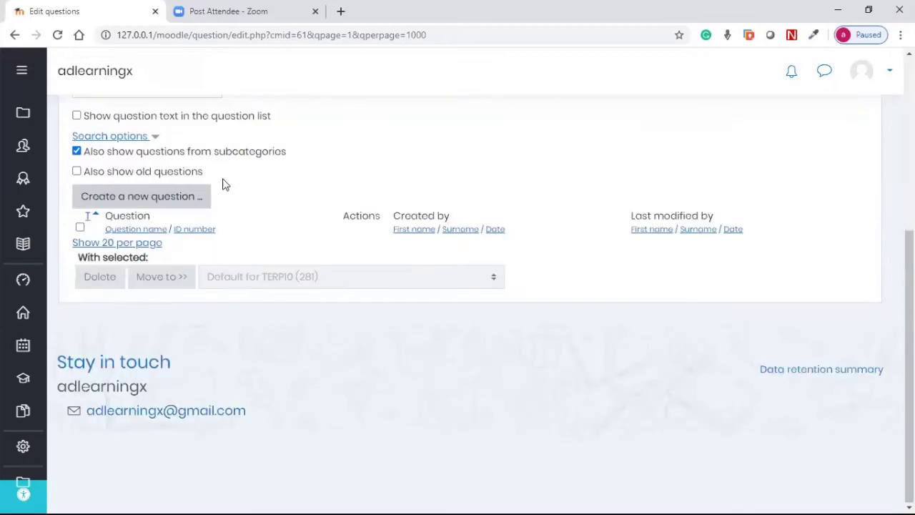
pyautogui.scroll(1, 241, 164)
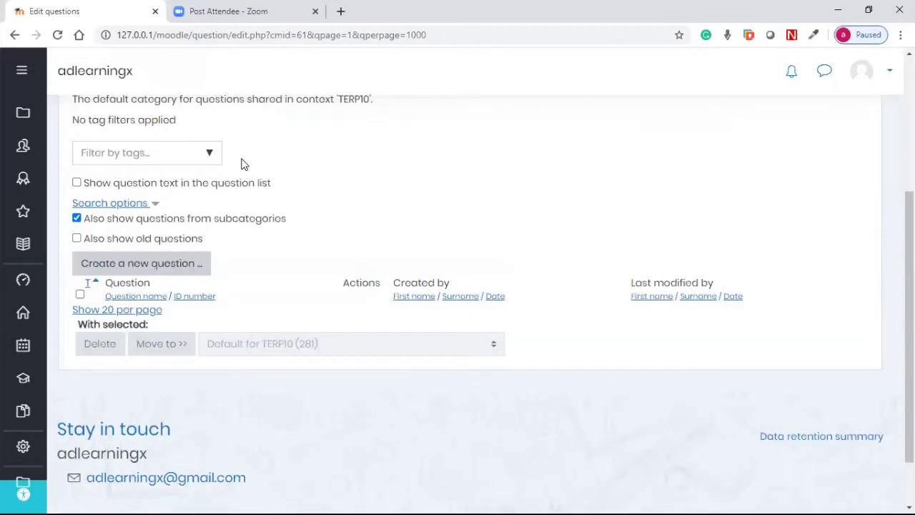
pyautogui.scroll(3, 290, 282)
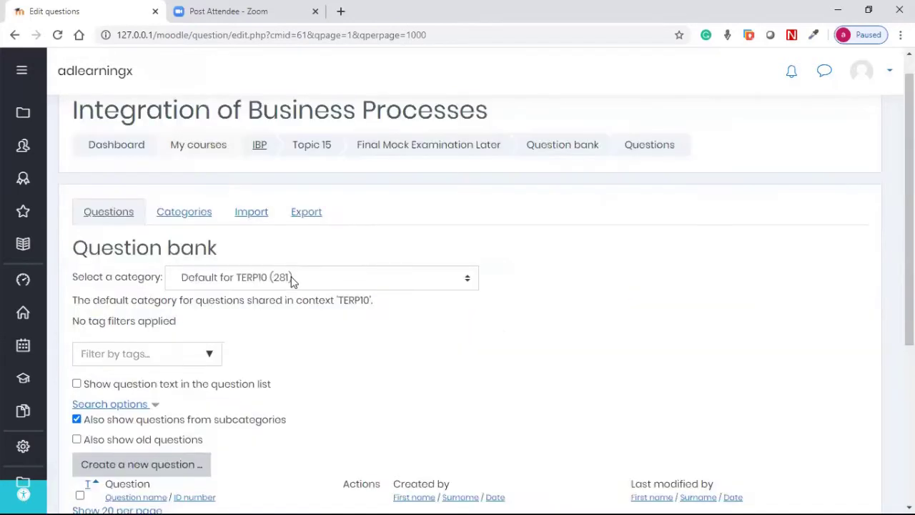
pyautogui.click(294, 278)
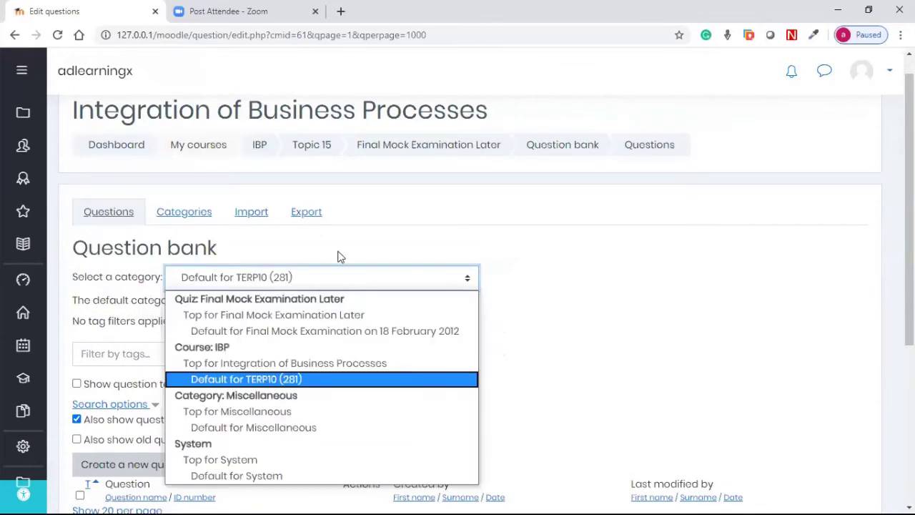
pyautogui.scroll(-3, 292, 279)
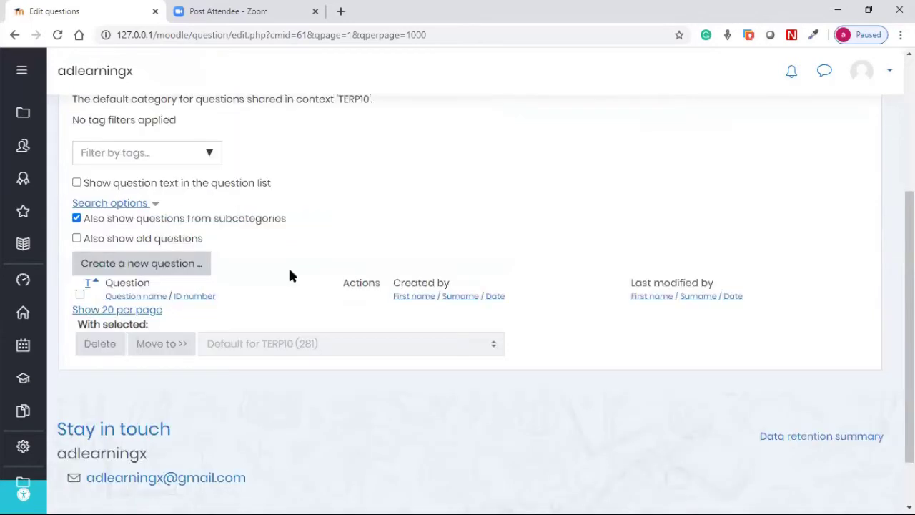
pyautogui.click(116, 312)
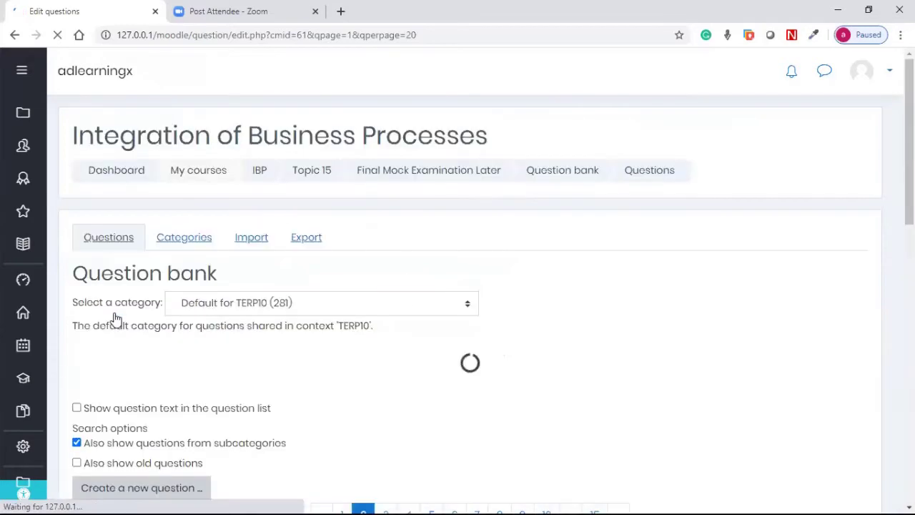
pyautogui.scroll(-5, 243, 280)
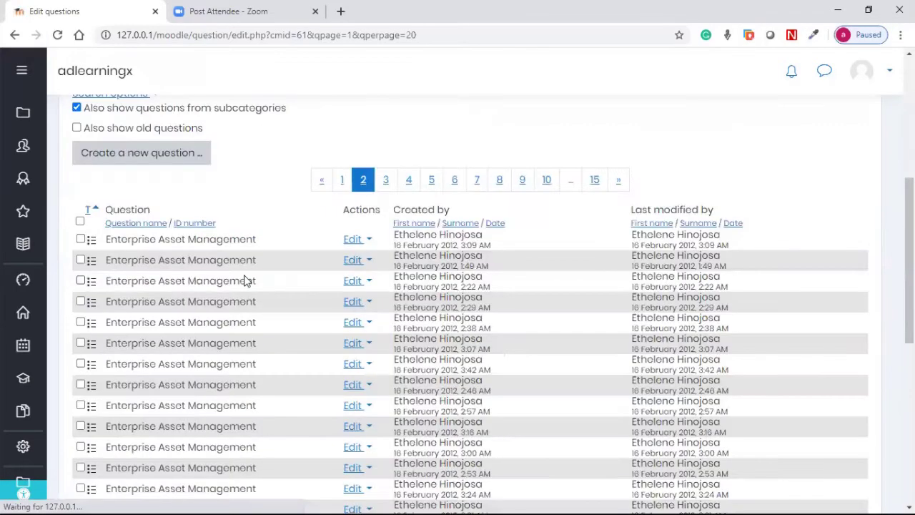
pyautogui.scroll(-3, 179, 286)
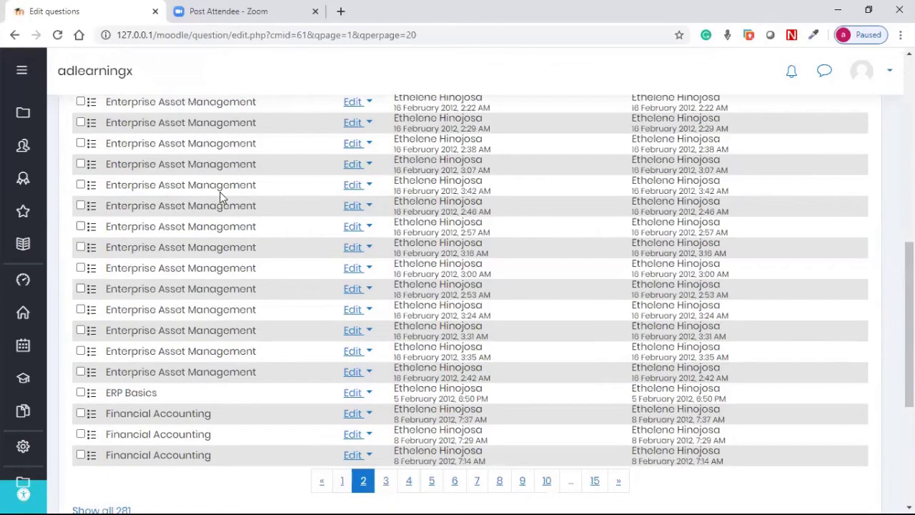
pyautogui.click(361, 206)
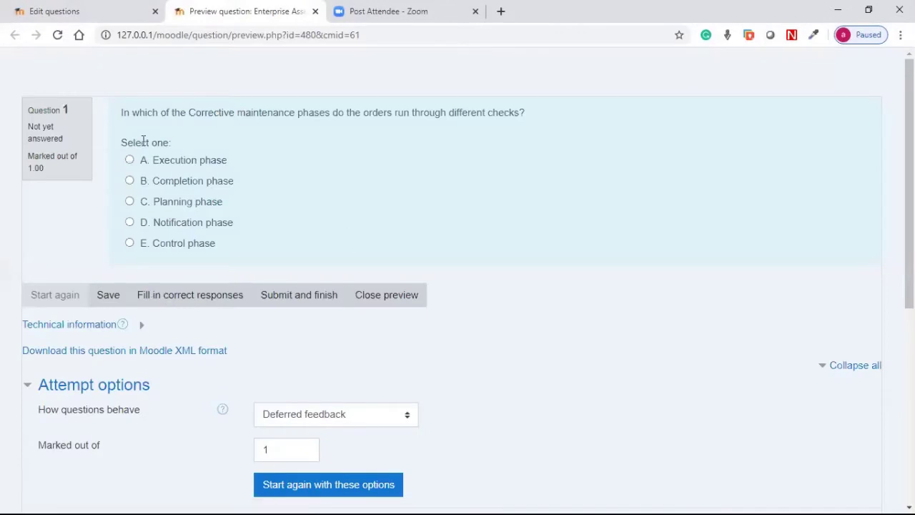
# Step: Answer the previewed question with Completion phase, fill in the correct response, and close the preview
pyautogui.click(179, 181)
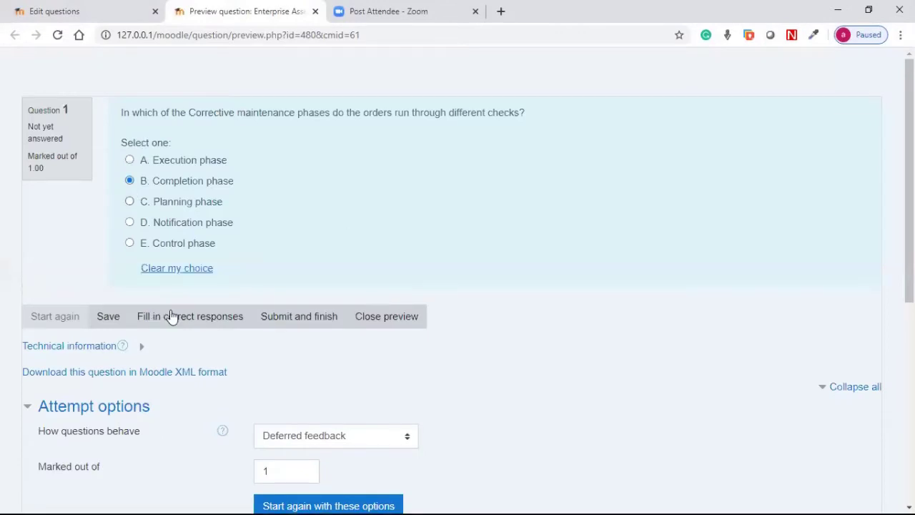
pyautogui.click(171, 317)
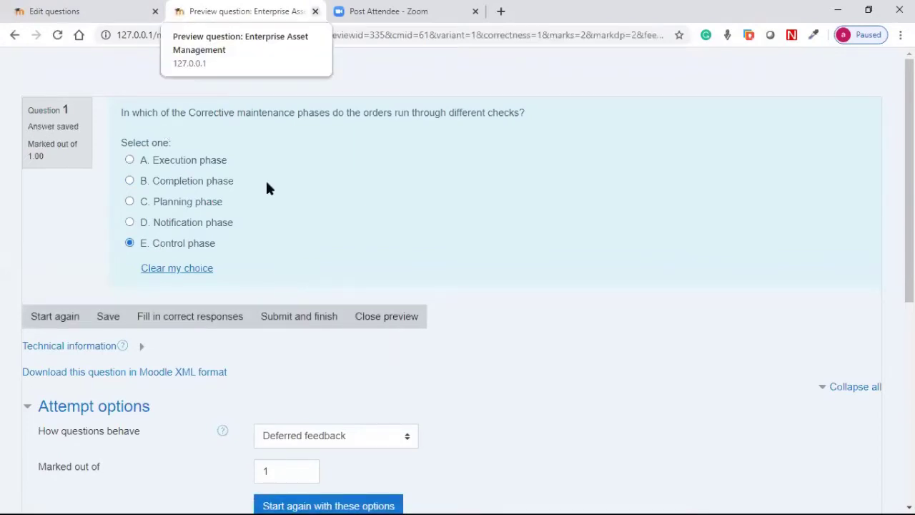
pyautogui.hotkey('ctrl', 'w')
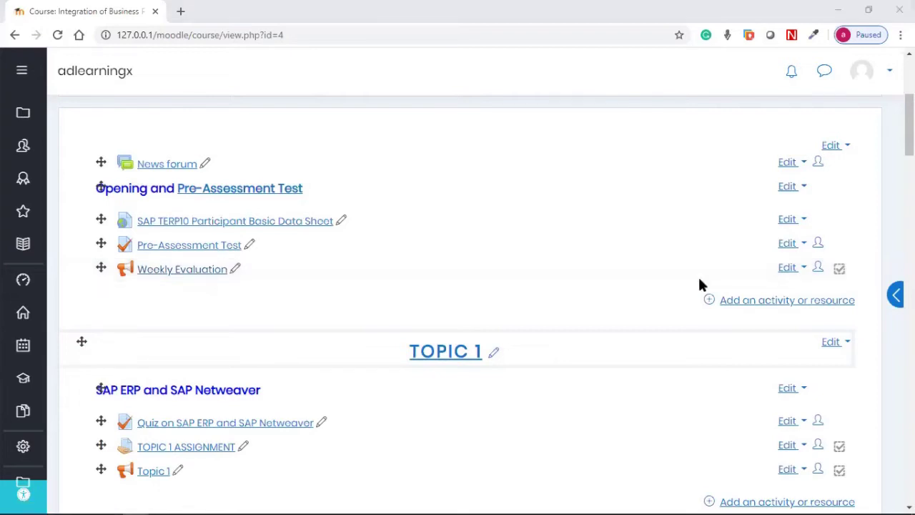
# Step: Choose Survey in the activity chooser and add it to the course's General section
pyautogui.click(712, 301)
pyautogui.scroll(-1, 423, 327)
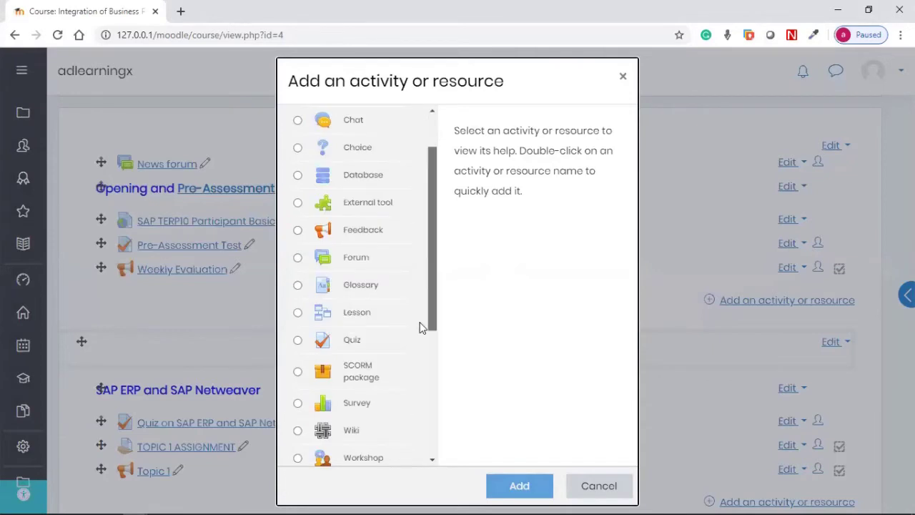
pyautogui.scroll(-4, 434, 153)
pyautogui.scroll(5, 433, 117)
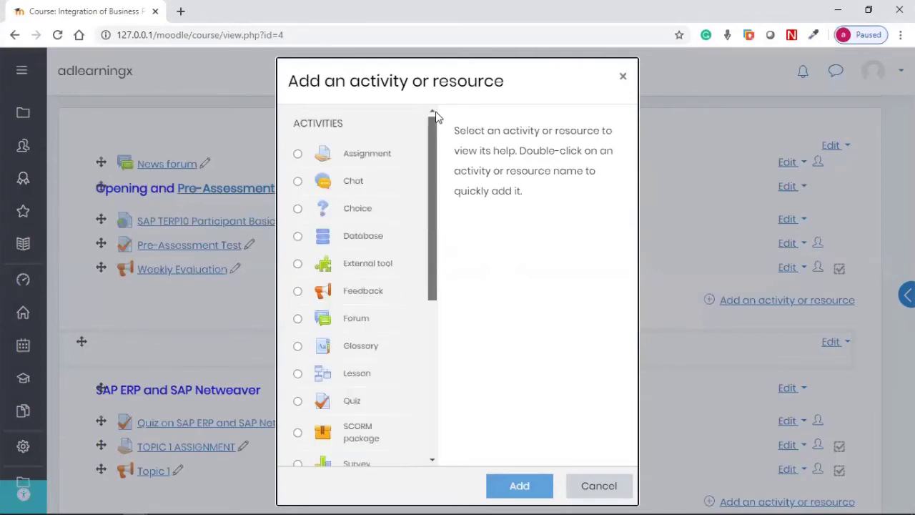
pyautogui.moveTo(435, 193); pyautogui.dragTo(439, 252)
pyautogui.scroll(-1, 438, 207)
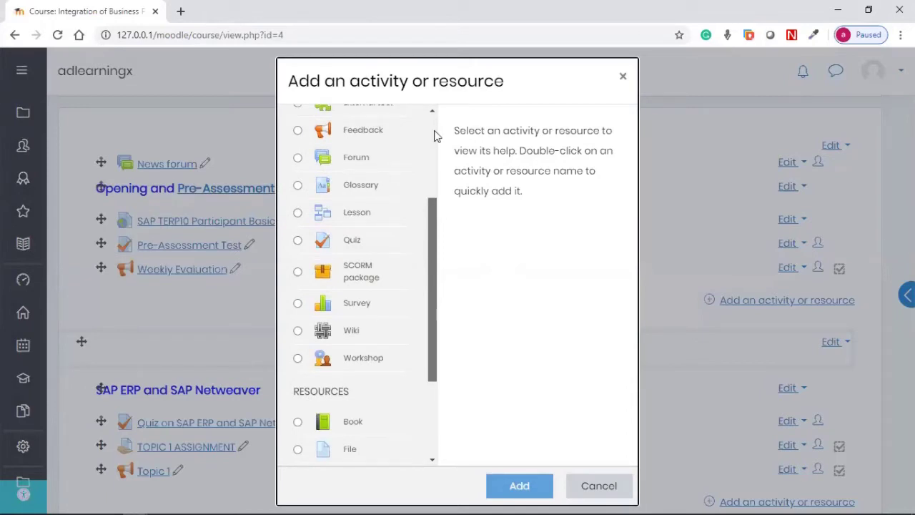
pyautogui.scroll(3, 438, 120)
pyautogui.scroll(1, 434, 116)
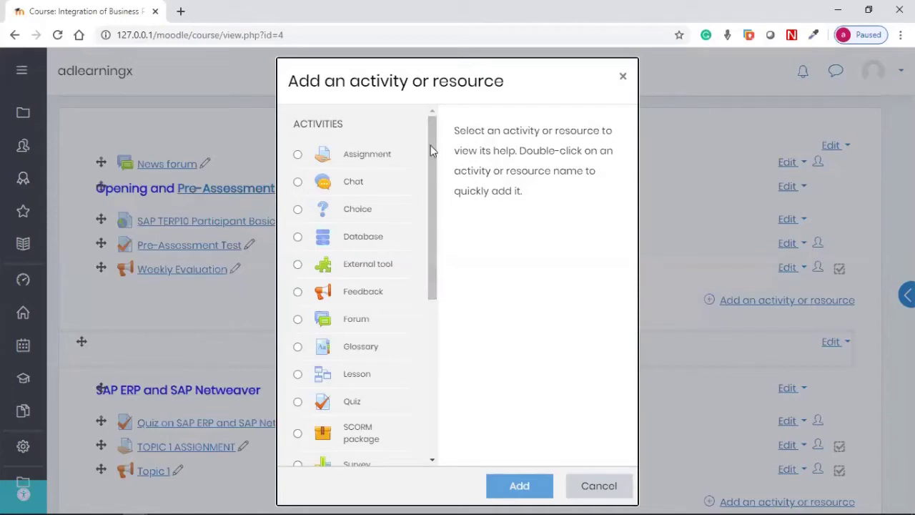
pyautogui.scroll(-5, 404, 211)
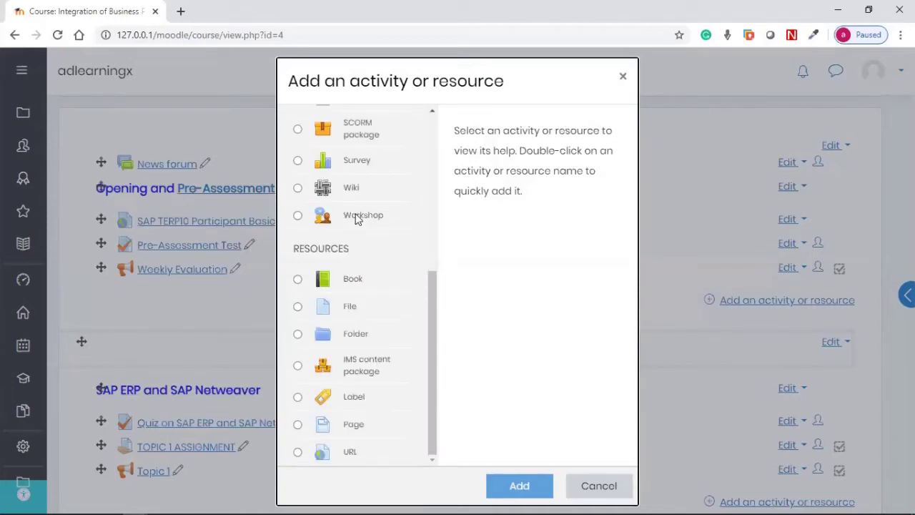
pyautogui.scroll(2, 375, 177)
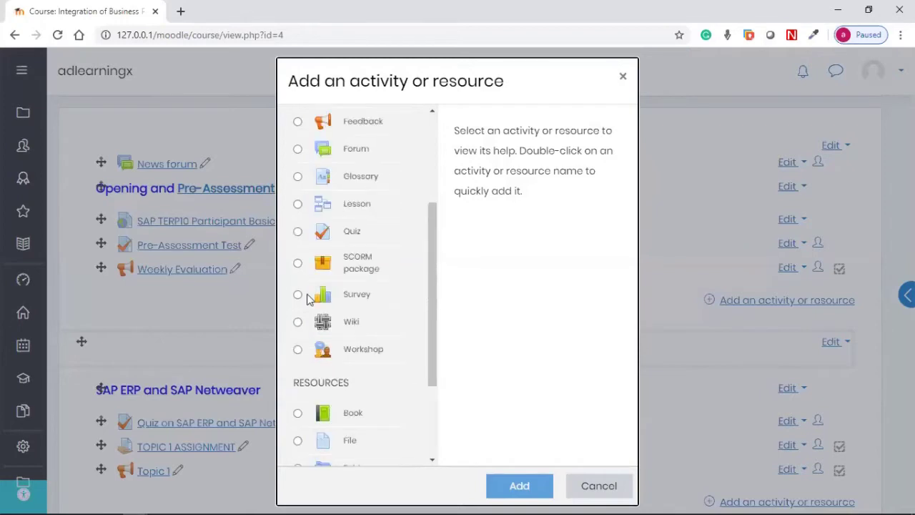
pyautogui.click(357, 294)
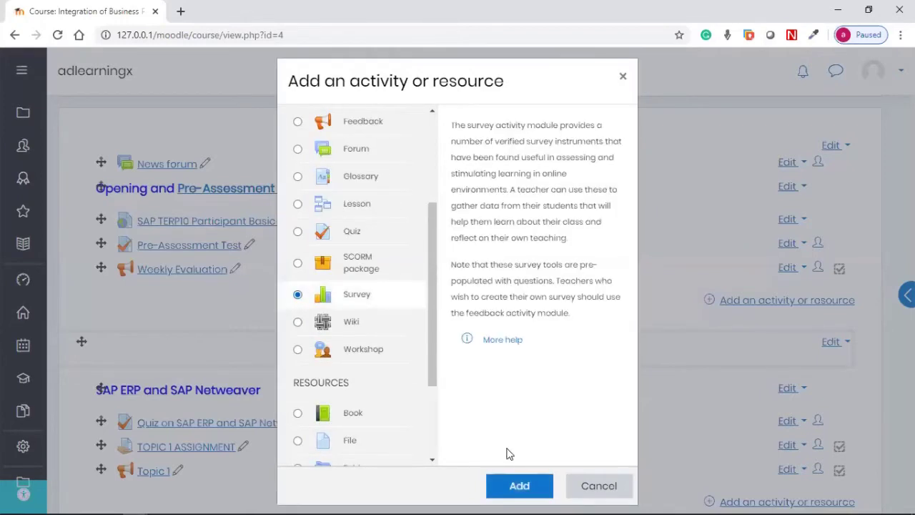
pyautogui.click(517, 488)
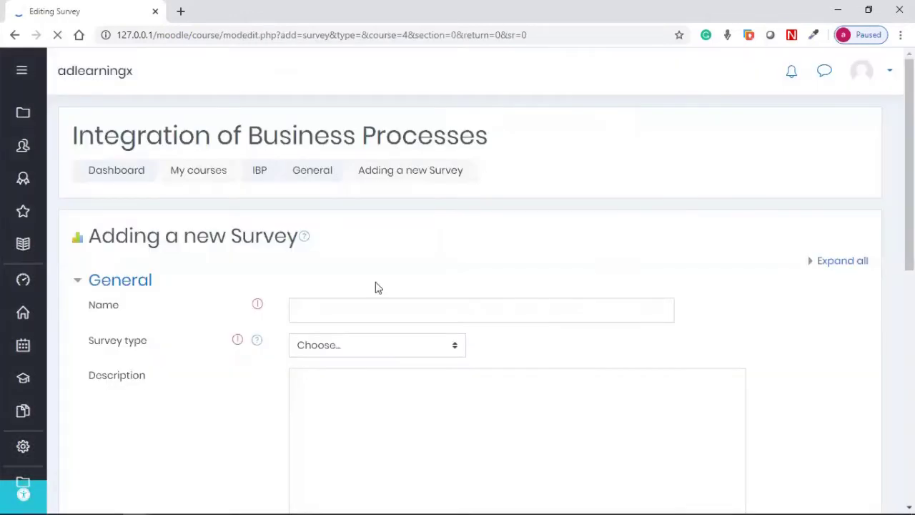
# Step: Name the survey 'Survey 1', make it ATTLS (20 item version), and describe it 'Complete this'
pyautogui.click(374, 307)
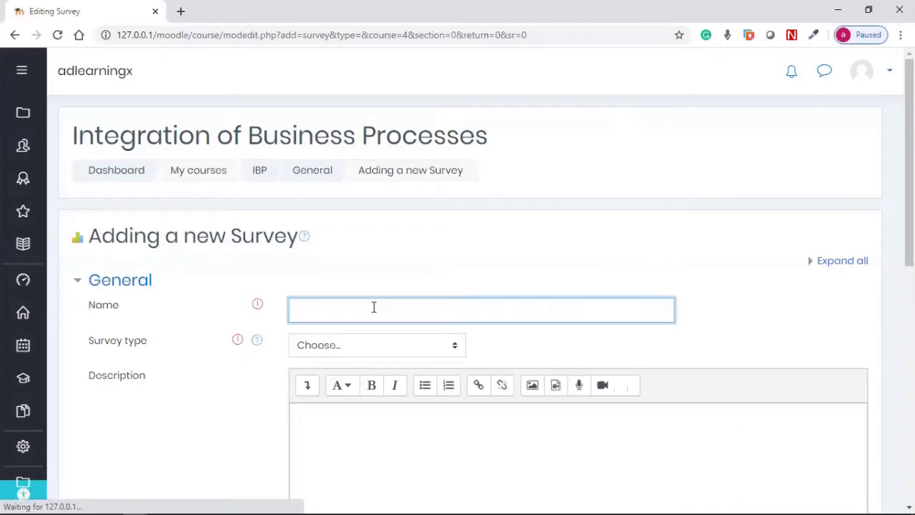
pyautogui.write('S')
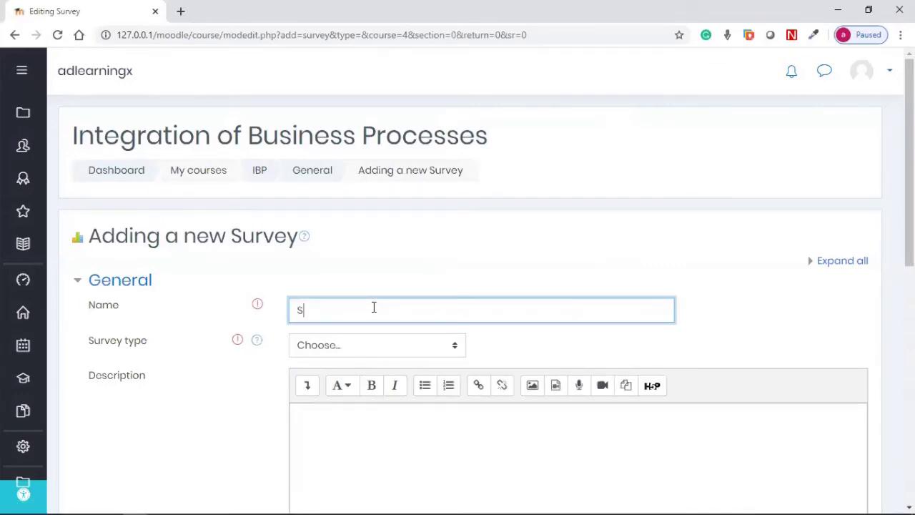
pyautogui.write('urvey 1')
pyautogui.click(393, 345)
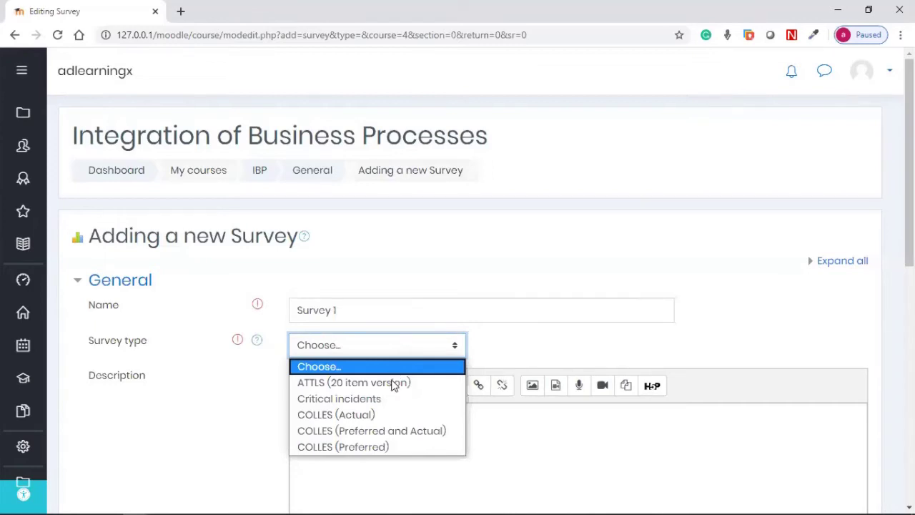
pyautogui.click(418, 384)
pyautogui.scroll(-4, 438, 204)
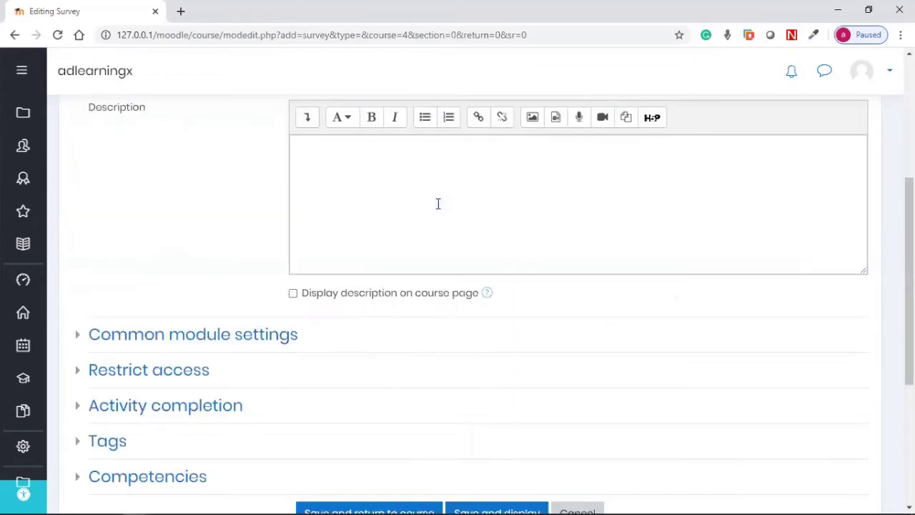
pyautogui.click(438, 204)
pyautogui.write('Complete this')
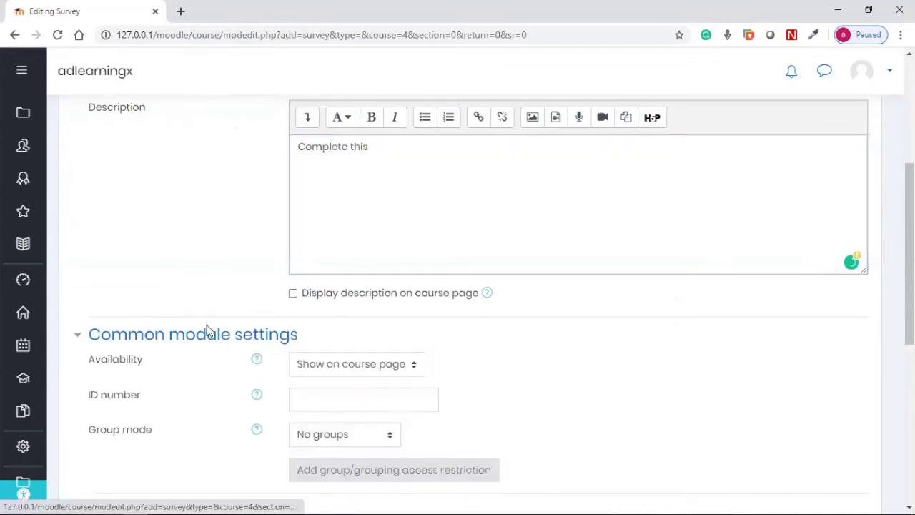
# Step: Set completion tracking to complete when conditions are met, then save and display the survey
pyautogui.scroll(-2, 204, 326)
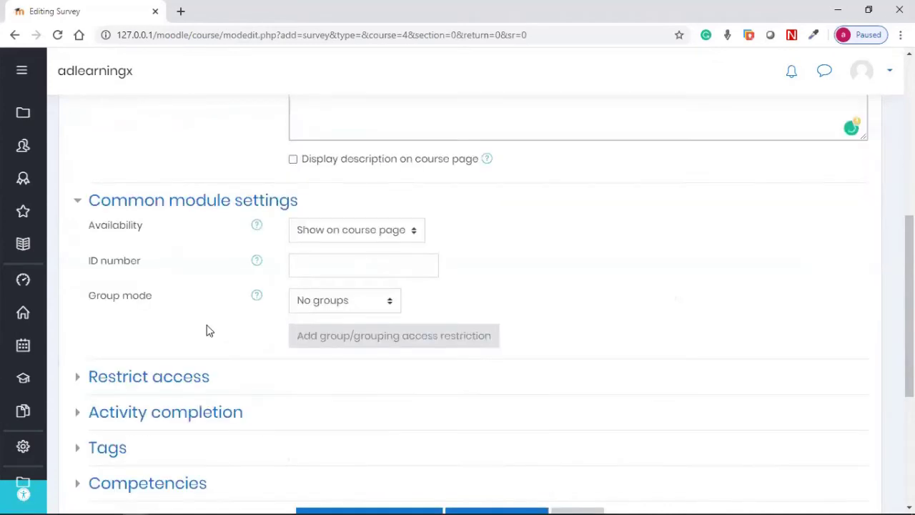
pyautogui.scroll(-2, 200, 325)
pyautogui.click(341, 279)
pyautogui.click(342, 308)
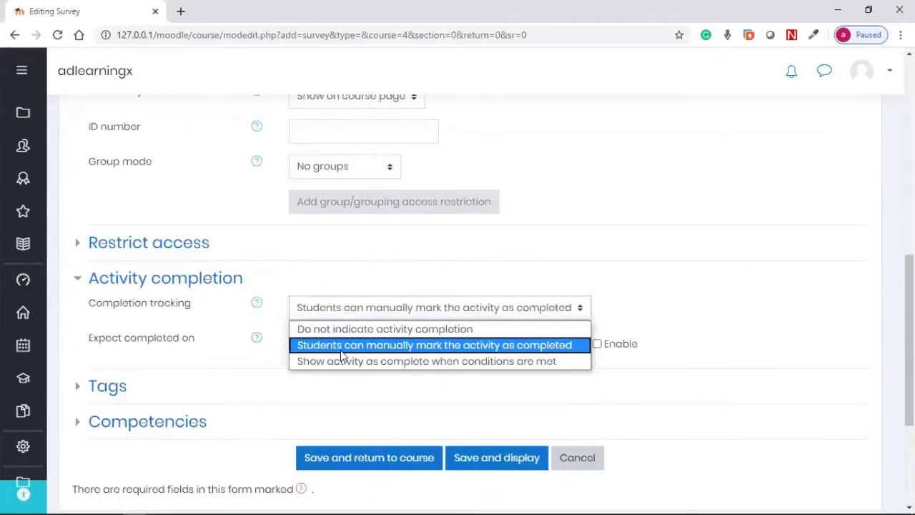
pyautogui.click(345, 361)
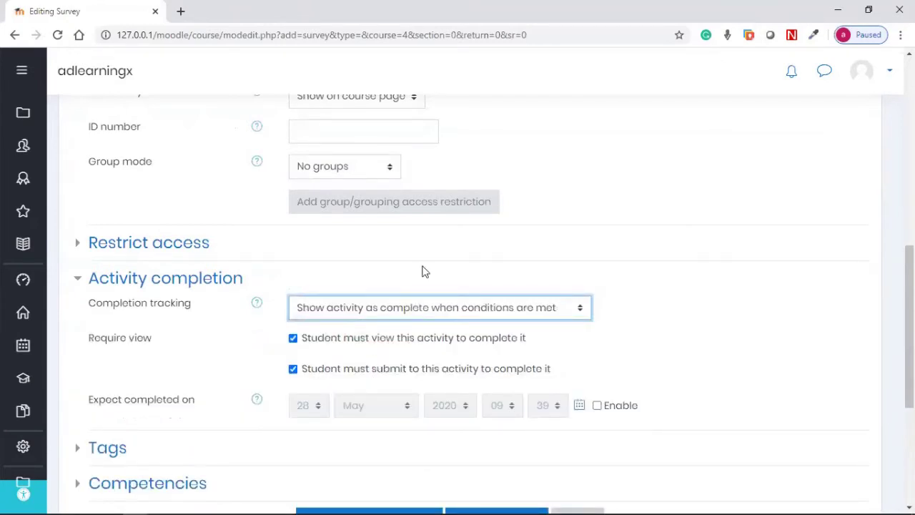
pyautogui.scroll(-4, 489, 257)
pyautogui.click(485, 251)
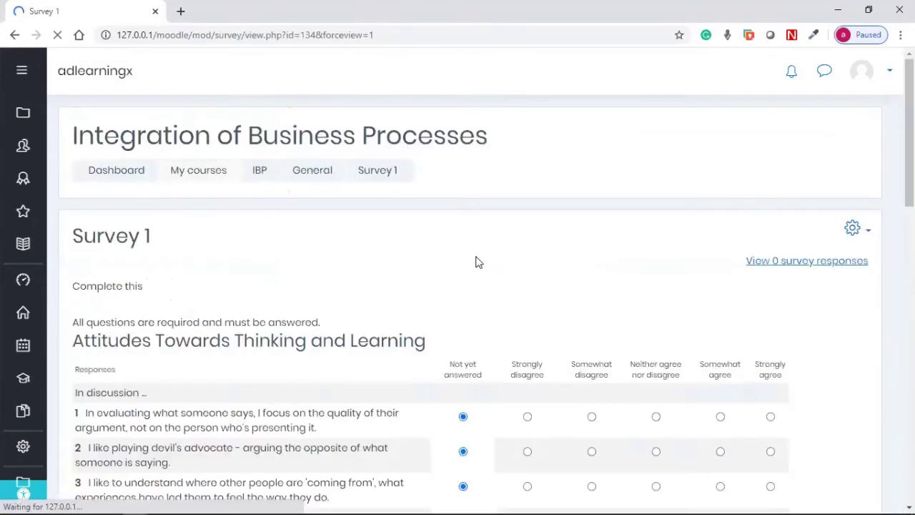
# Step: Scroll through the 20 ATTLS statements and open Survey 1's administration menu with Response reports
pyautogui.scroll(-2, 502, 247)
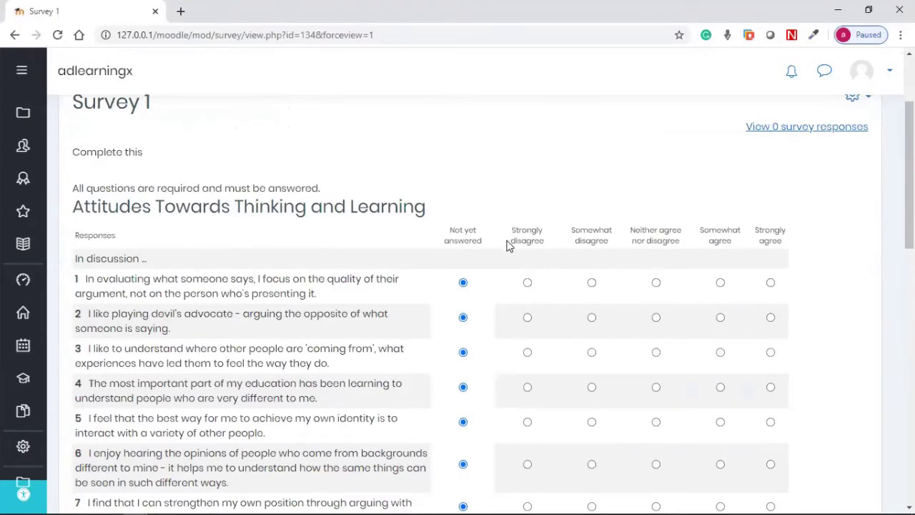
pyautogui.scroll(-2, 514, 249)
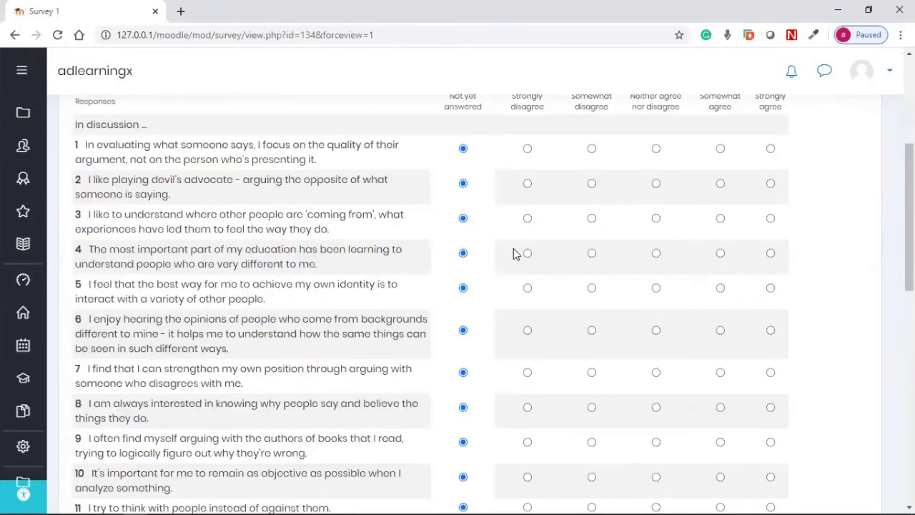
pyautogui.scroll(-4, 514, 253)
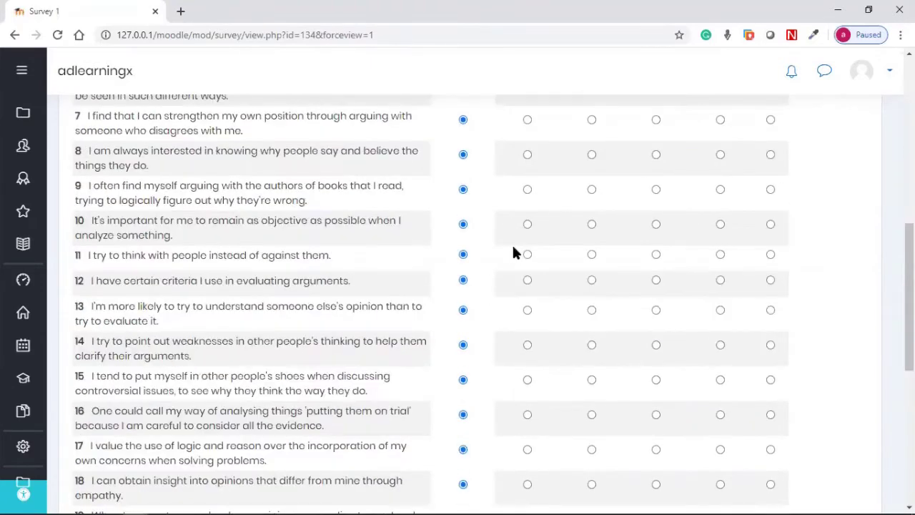
pyautogui.scroll(-4, 514, 254)
pyautogui.scroll(1, 513, 252)
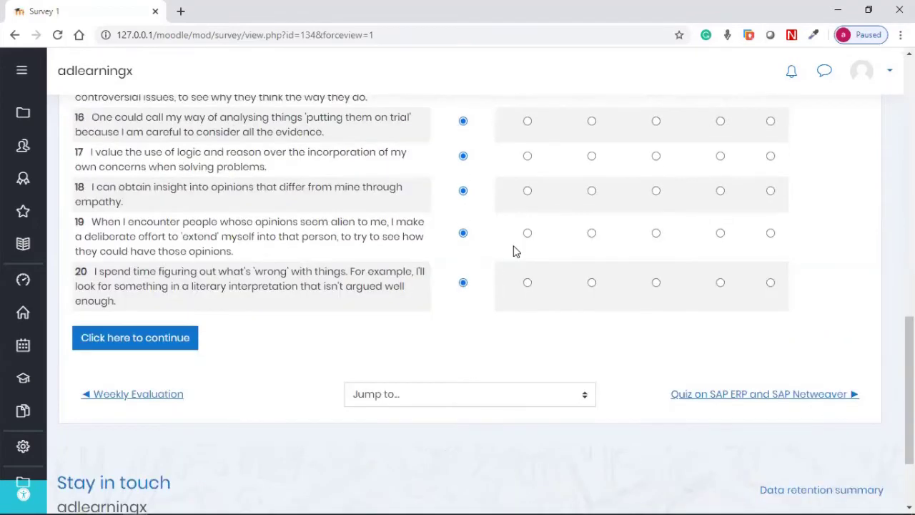
pyautogui.scroll(8, 513, 251)
pyautogui.scroll(5, 514, 251)
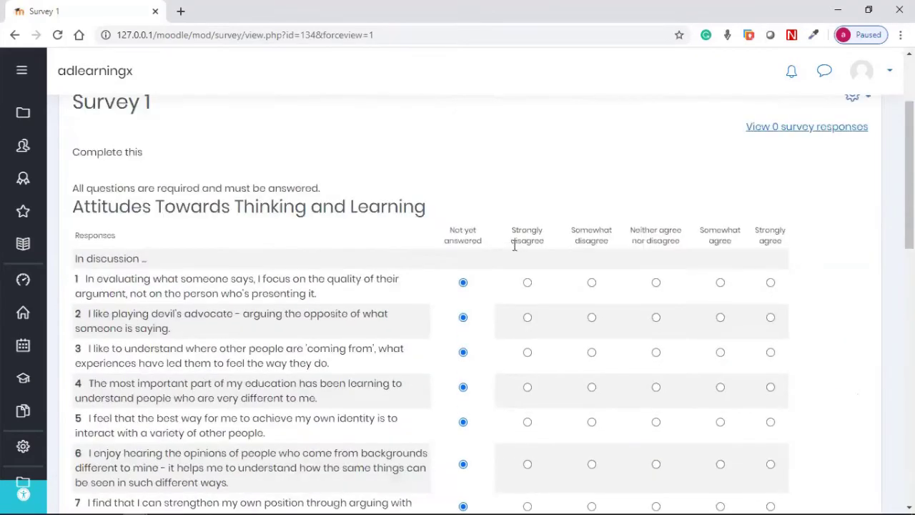
pyautogui.scroll(-1, 513, 252)
pyautogui.scroll(-4, 512, 248)
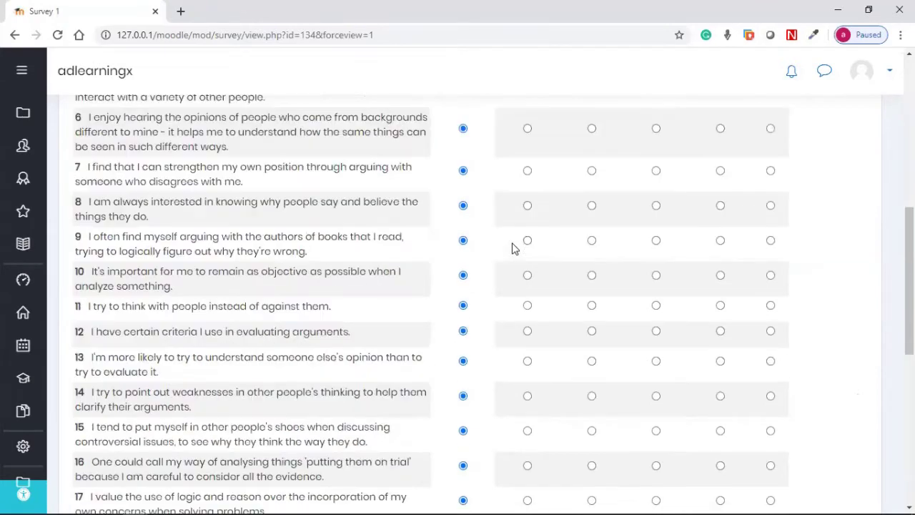
pyautogui.scroll(2, 557, 236)
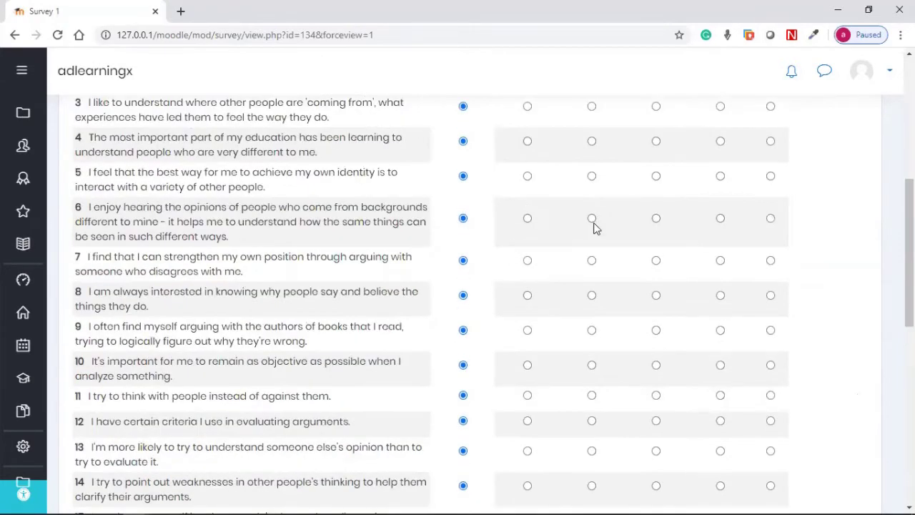
pyautogui.scroll(5, 847, 168)
pyautogui.click(853, 164)
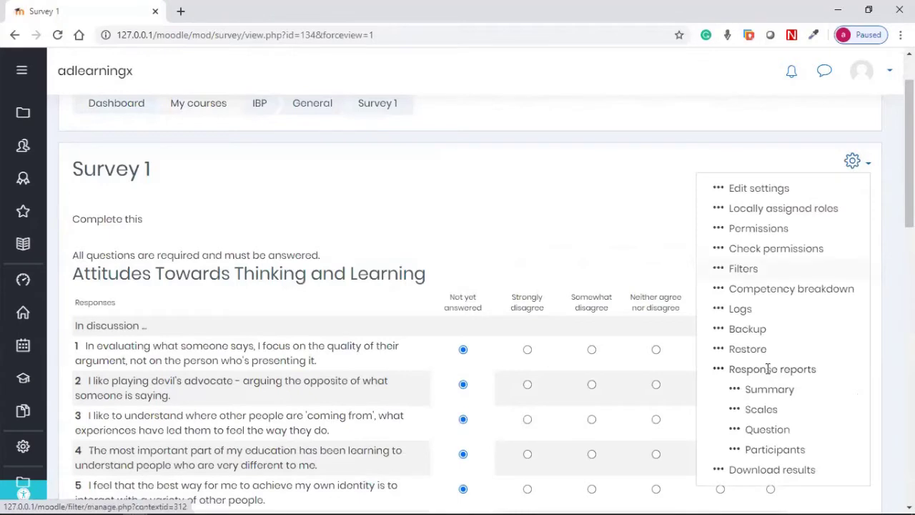
# Step: Open Survey 1's Question response report, reload the Questions view, then go back a page
pyautogui.click(767, 429)
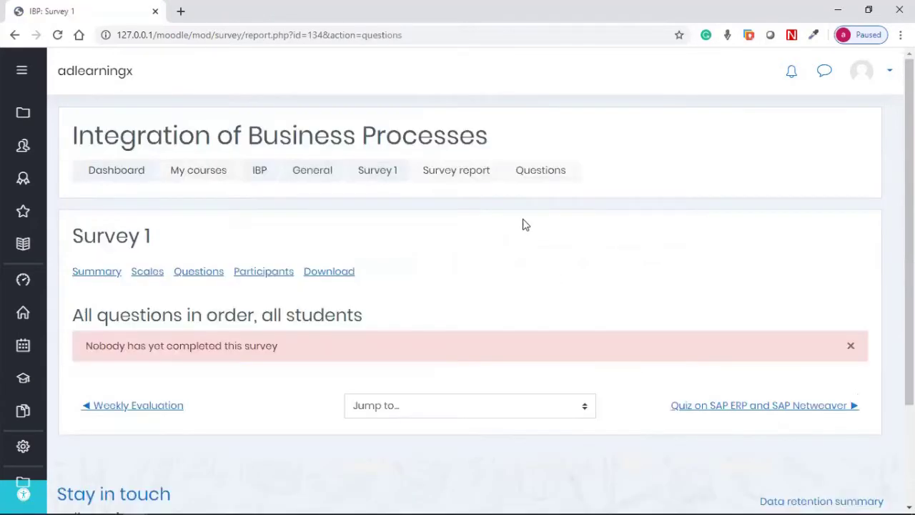
pyautogui.scroll(-2, 251, 228)
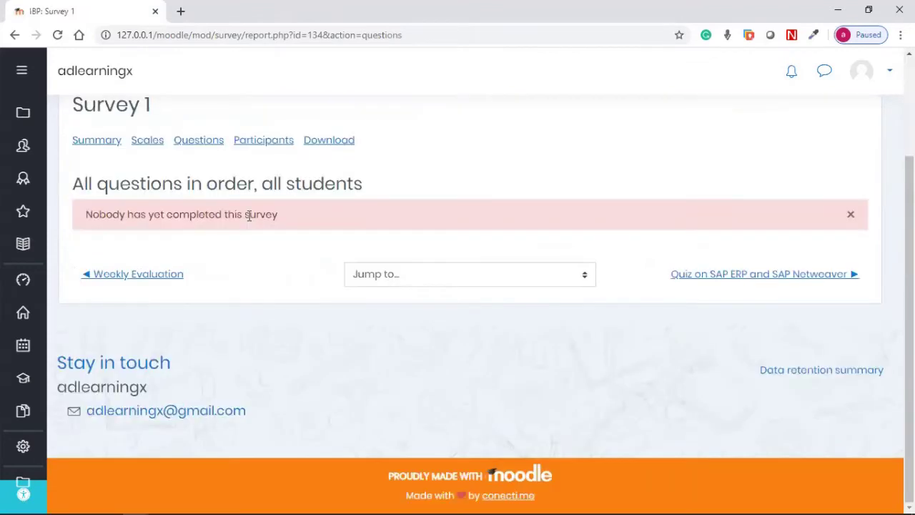
pyautogui.click(207, 141)
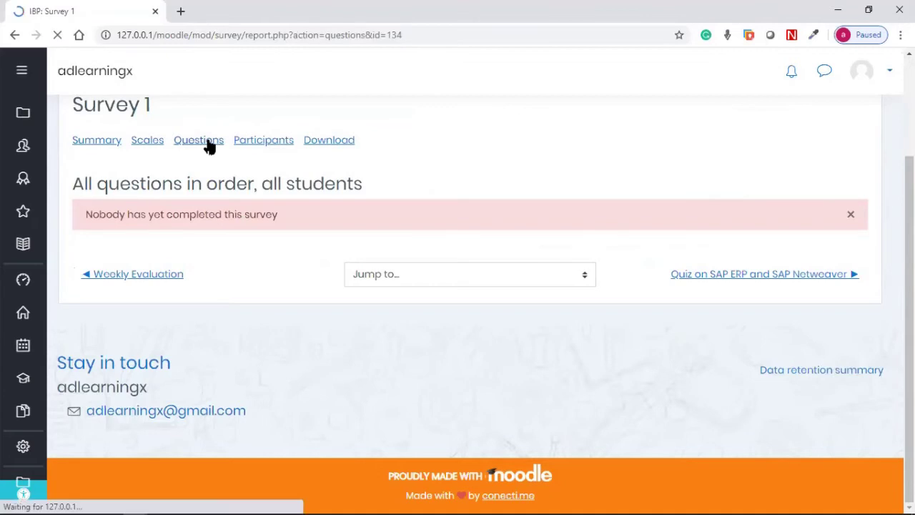
pyautogui.scroll(-2, 235, 208)
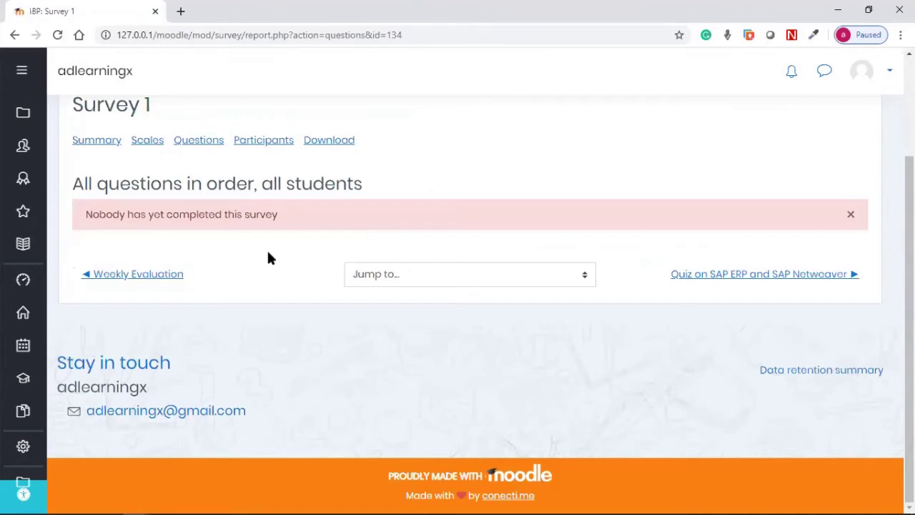
pyautogui.scroll(3, 355, 259)
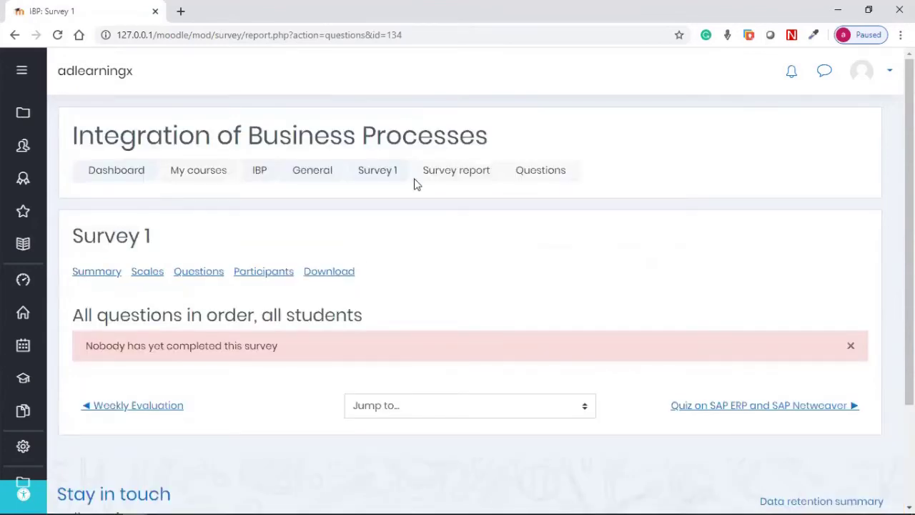
pyautogui.click(15, 35)
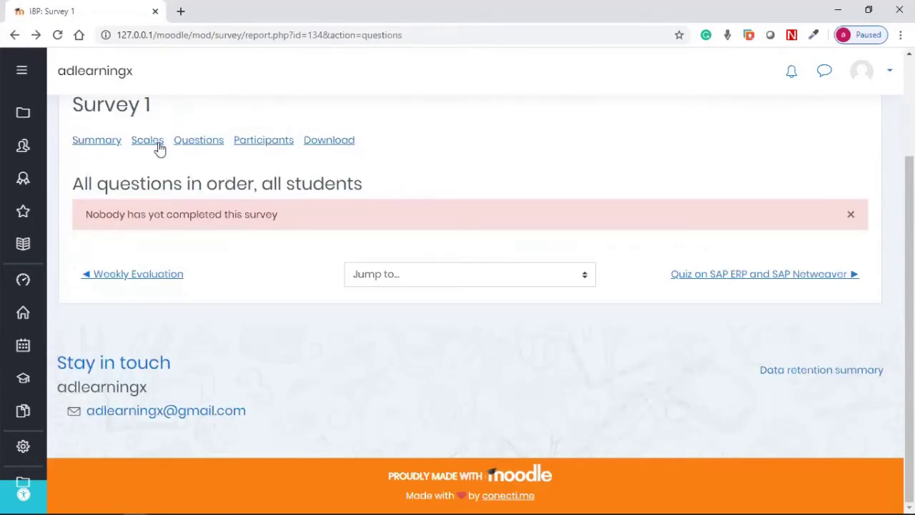
# Step: Return to the Survey 1 questionnaire and scroll down through its statements
pyautogui.scroll(3, 421, 176)
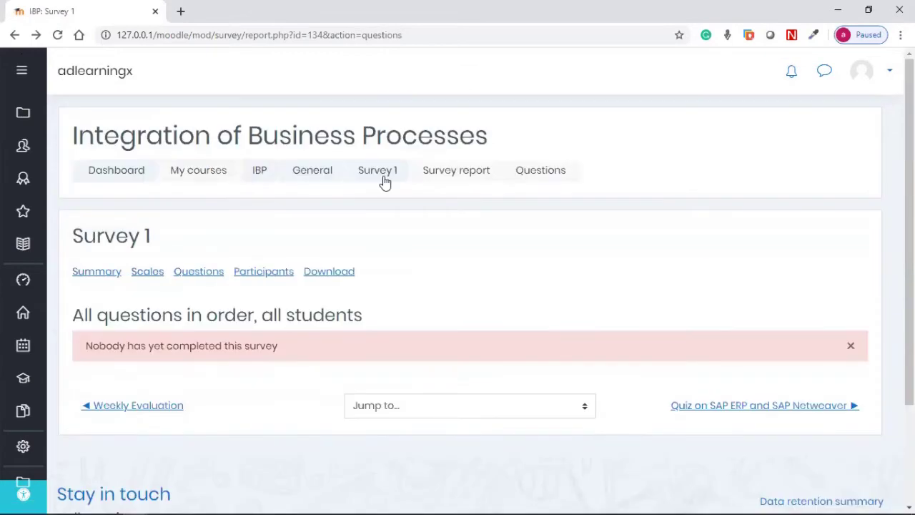
pyautogui.click(379, 178)
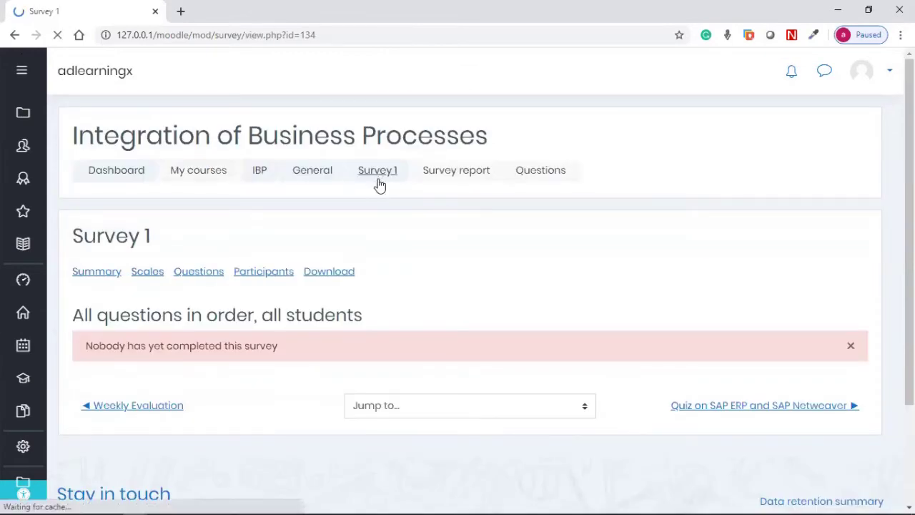
pyautogui.scroll(-3, 376, 186)
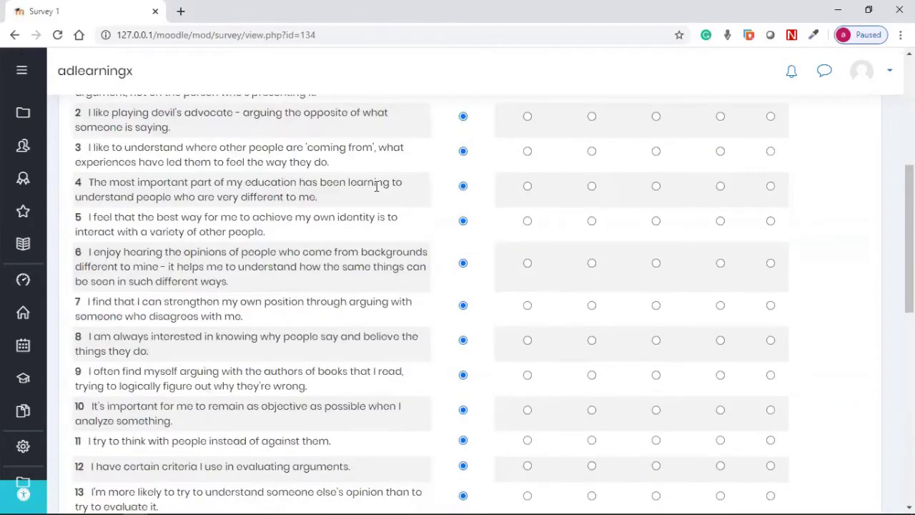
pyautogui.scroll(-2, 374, 188)
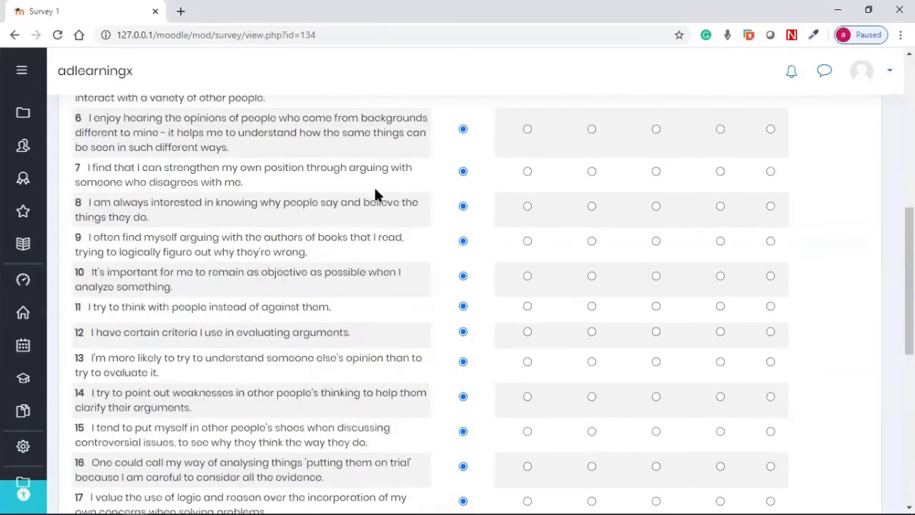
pyautogui.scroll(-5, 341, 219)
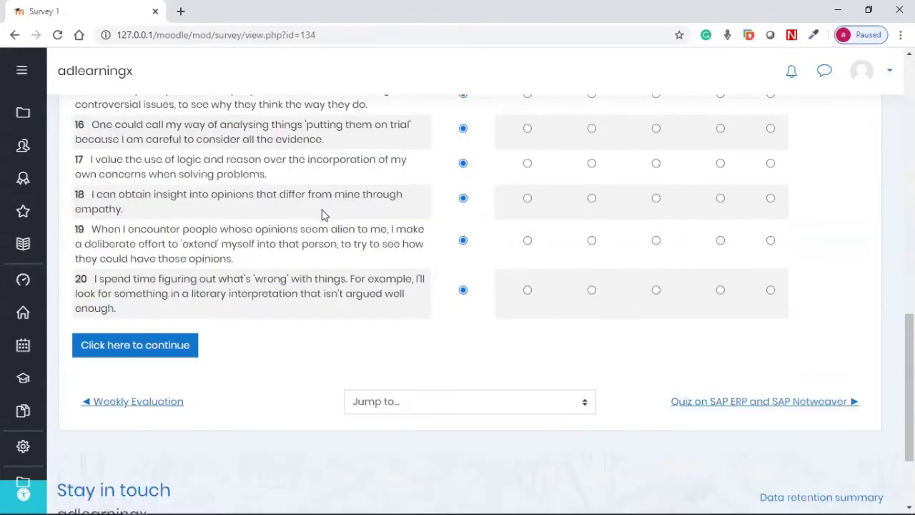
pyautogui.scroll(3, 406, 213)
pyautogui.scroll(8, 448, 200)
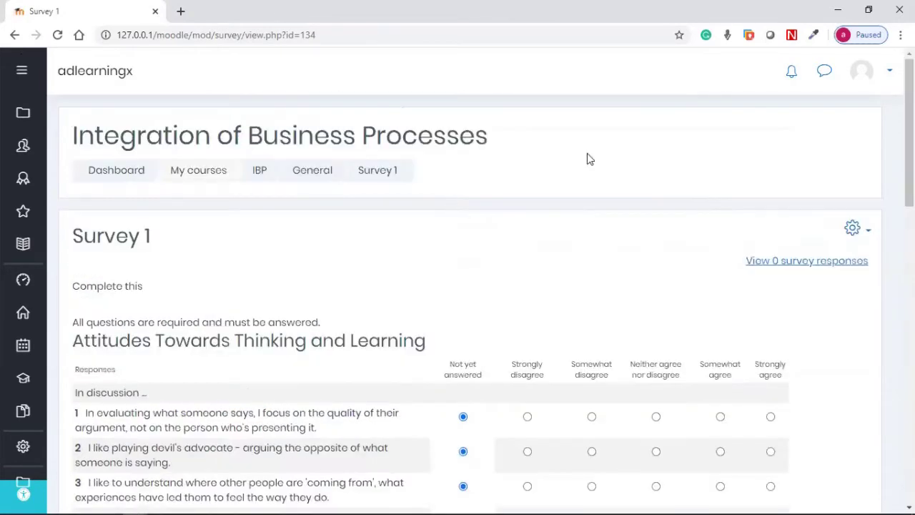
pyautogui.scroll(-3, 627, 190)
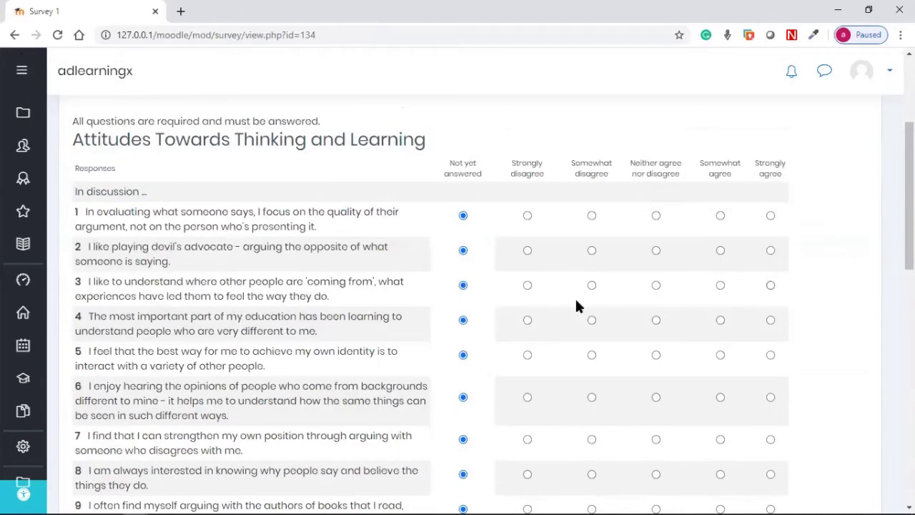
pyautogui.scroll(-2, 472, 301)
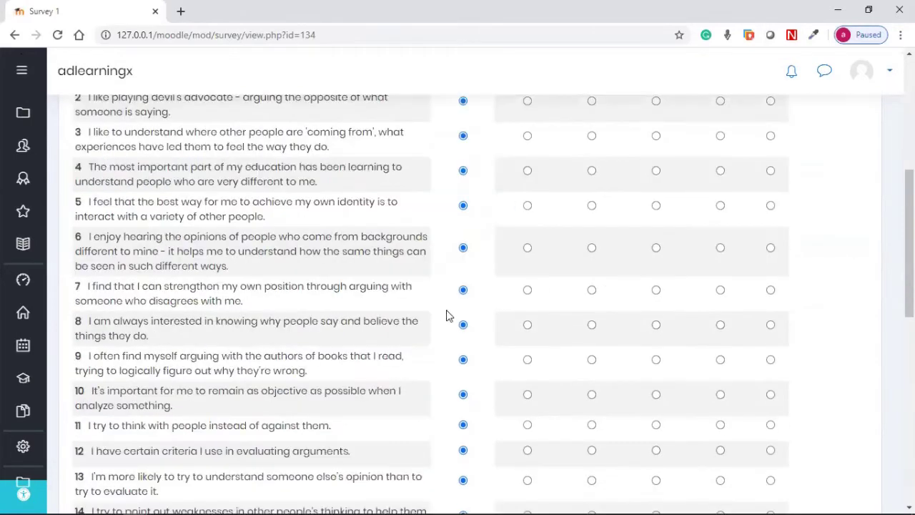
pyautogui.scroll(-8, 190, 233)
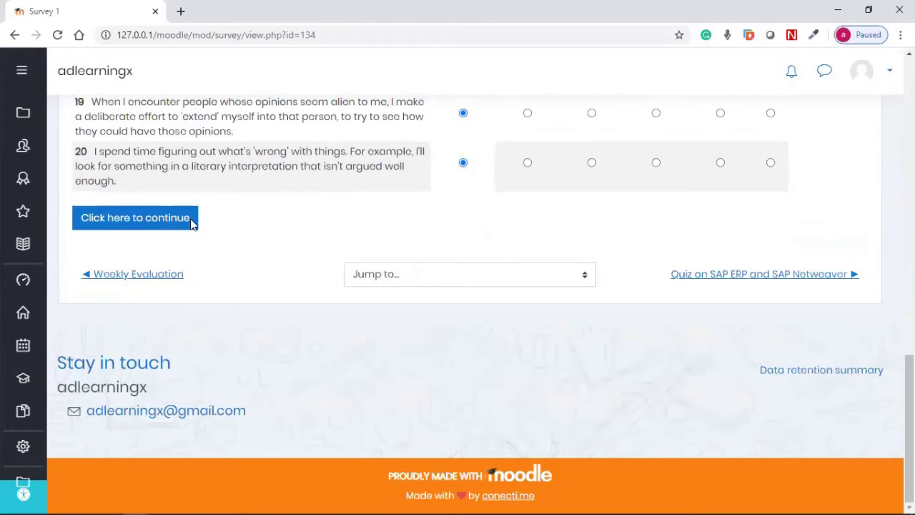
# Step: Submit the survey unanswered and dismiss the unanswered-questions error
pyautogui.click(192, 222)
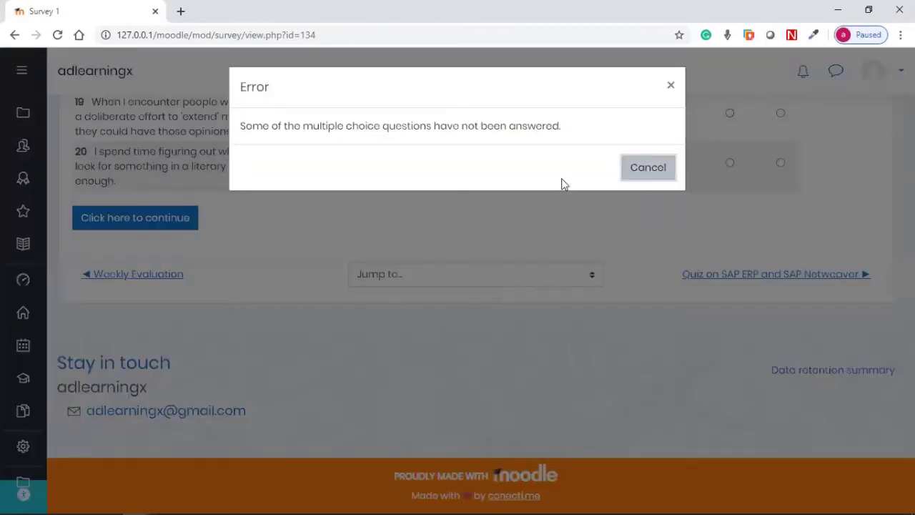
pyautogui.click(582, 206)
pyautogui.scroll(5, 584, 205)
pyautogui.scroll(3, 558, 364)
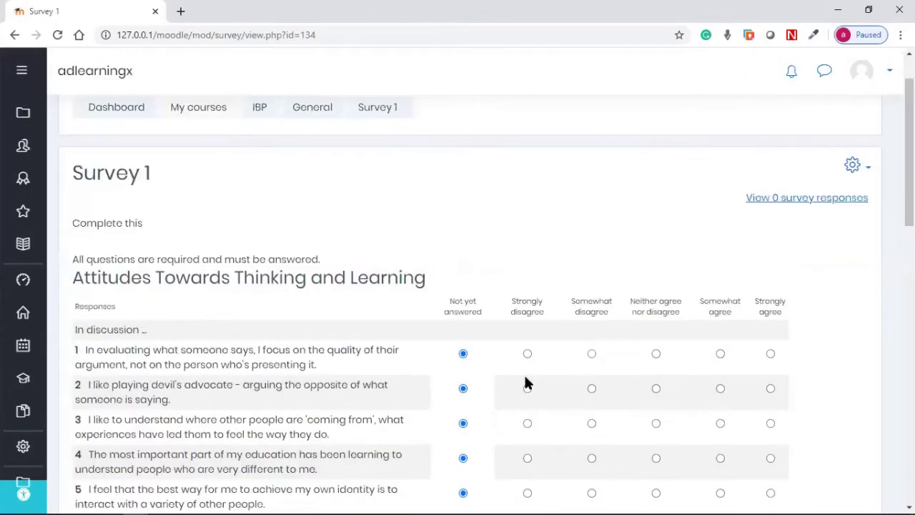
# Step: Answer all 20 statements, including 16 Somewhat disagree and 18 Strongly disagree, and submit
pyautogui.scroll(-3, 534, 257)
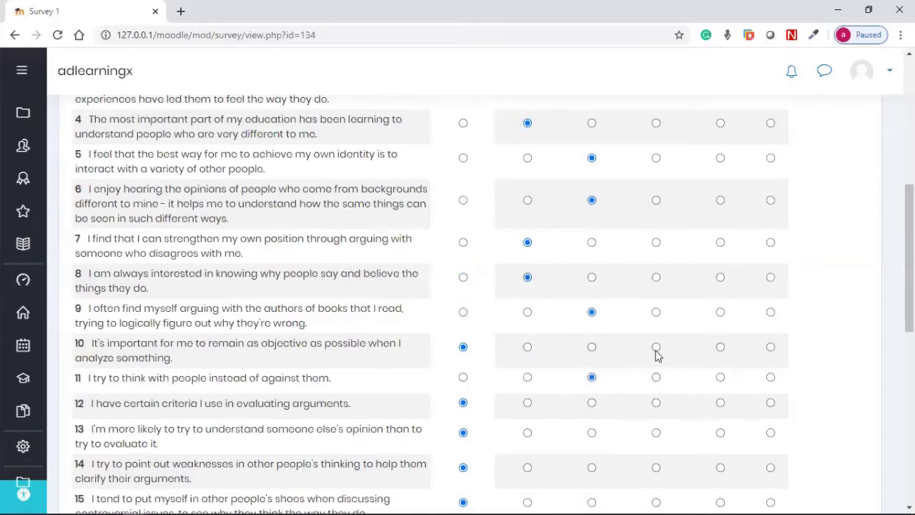
pyautogui.scroll(-3, 578, 205)
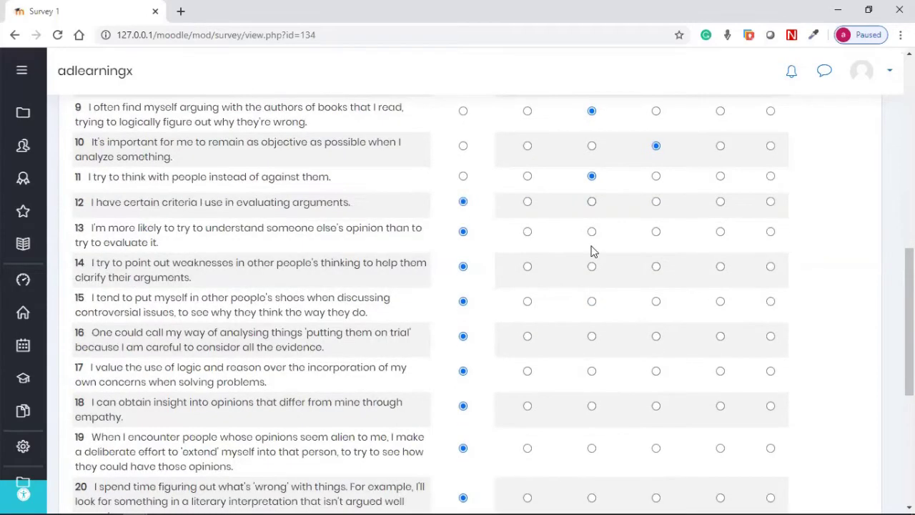
pyautogui.click(592, 337)
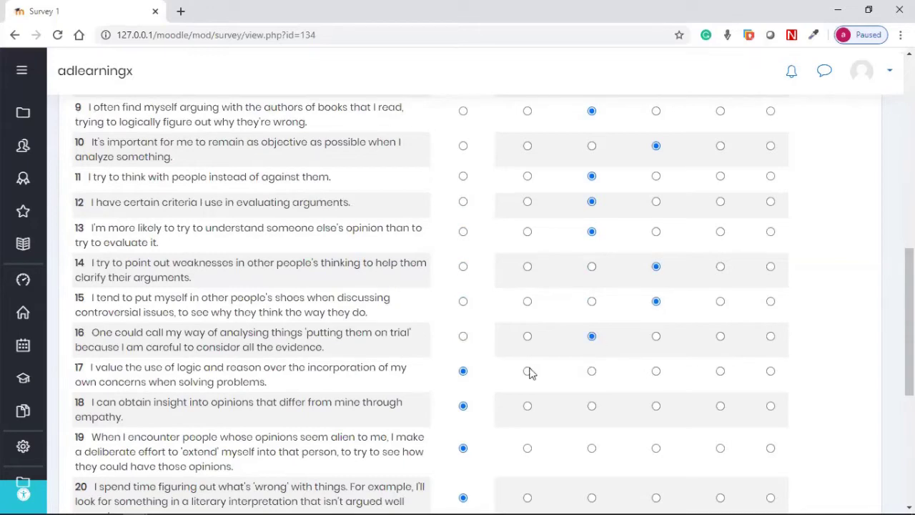
pyautogui.scroll(-2, 541, 286)
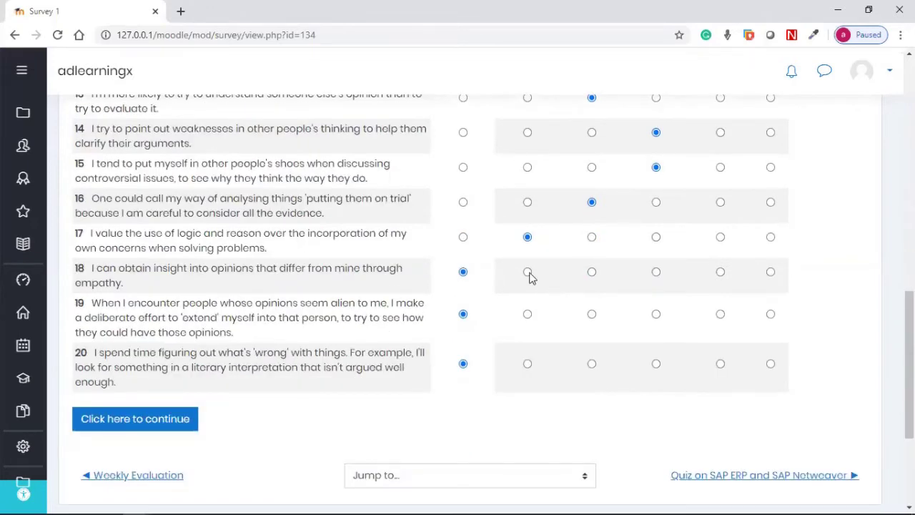
pyautogui.click(592, 319)
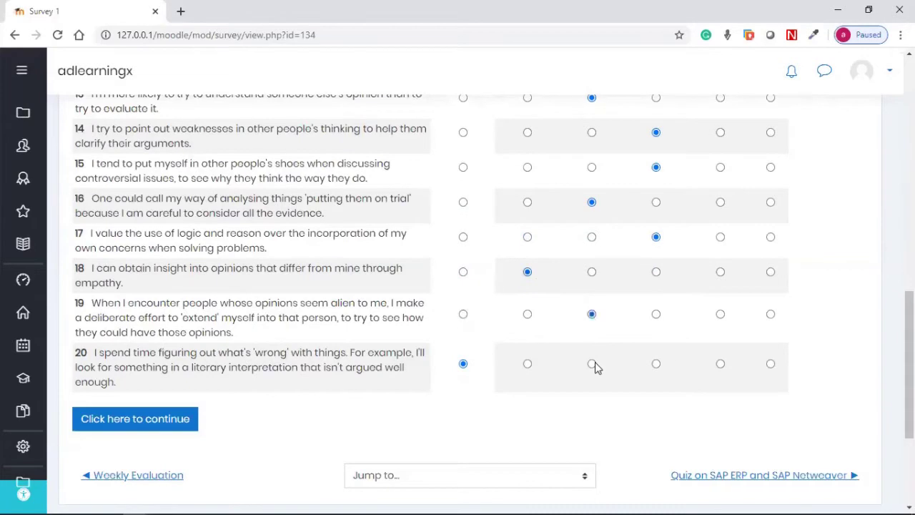
pyautogui.press('Right')
pyautogui.press('Right')
pyautogui.press('Tab')
pyautogui.scroll(-2, 315, 275)
pyautogui.press('Return')
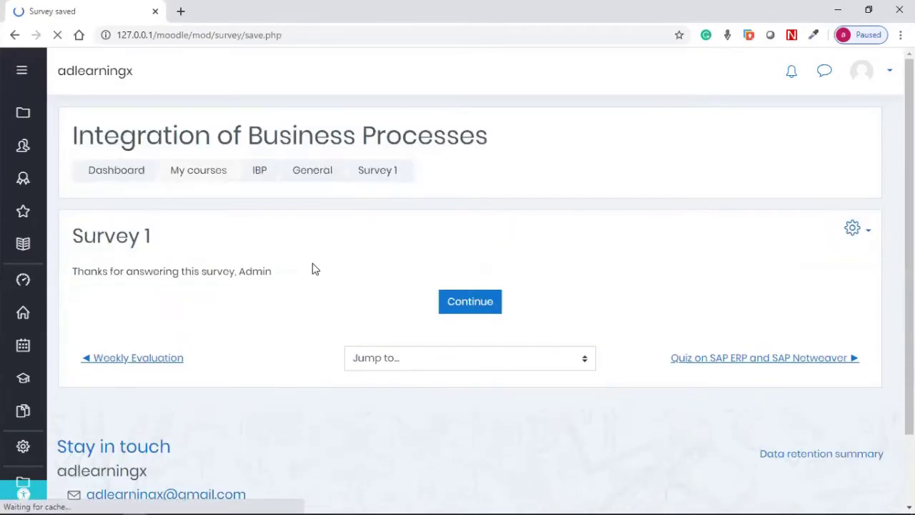
# Step: Continue past the thank-you page and review Survey 1's Connected and Separate learning graph against class averages
pyautogui.scroll(-2, 311, 268)
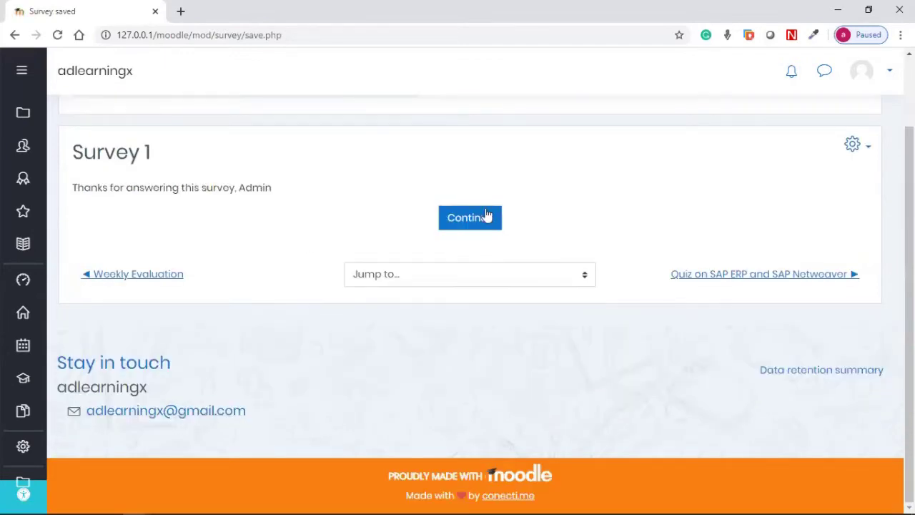
pyautogui.press('Return')
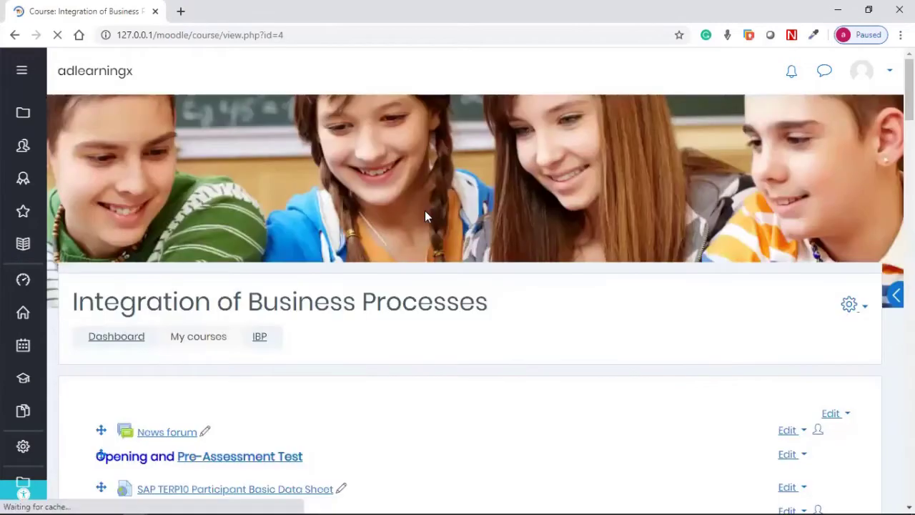
pyautogui.scroll(-5, 320, 251)
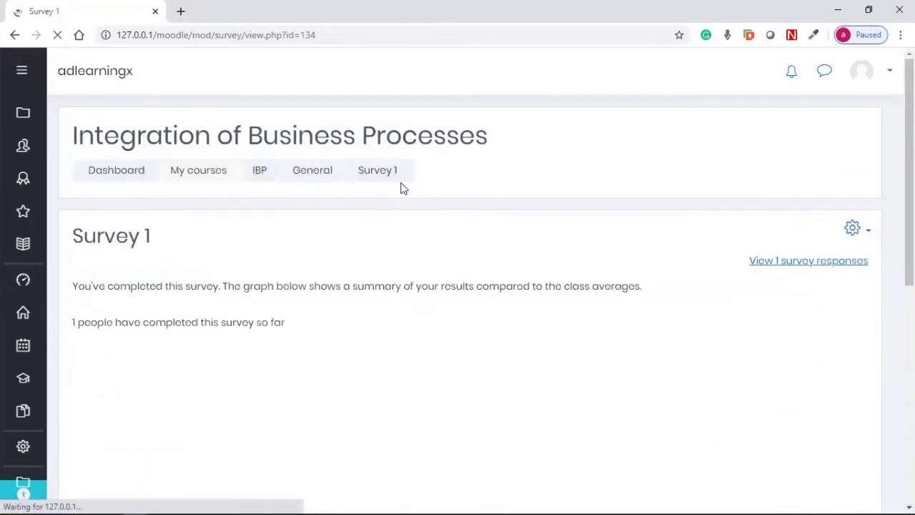
pyautogui.scroll(-8, 386, 193)
pyautogui.scroll(2, 382, 194)
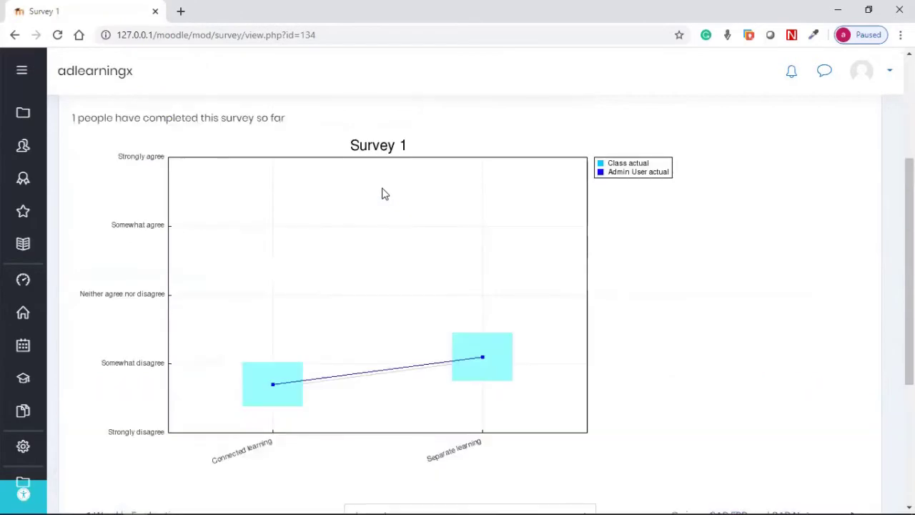
pyautogui.scroll(-4, 382, 194)
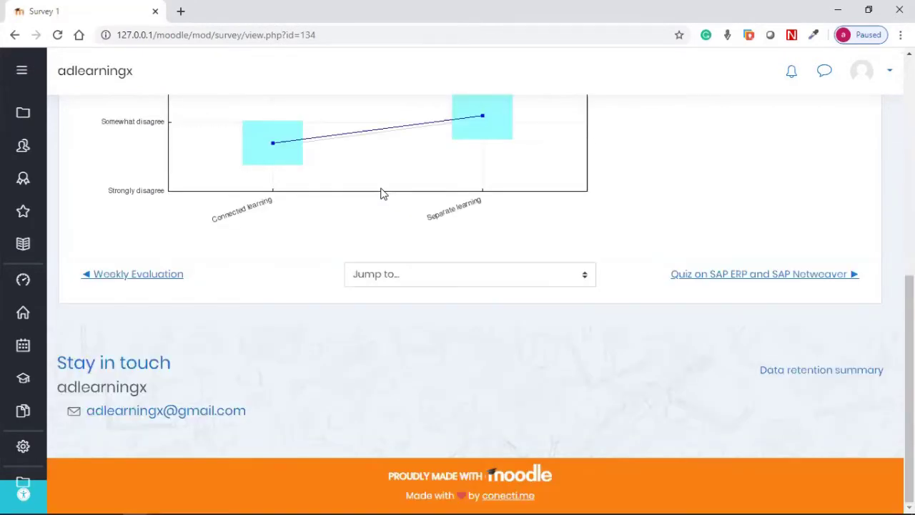
pyautogui.scroll(2, 308, 250)
pyautogui.scroll(4, 266, 277)
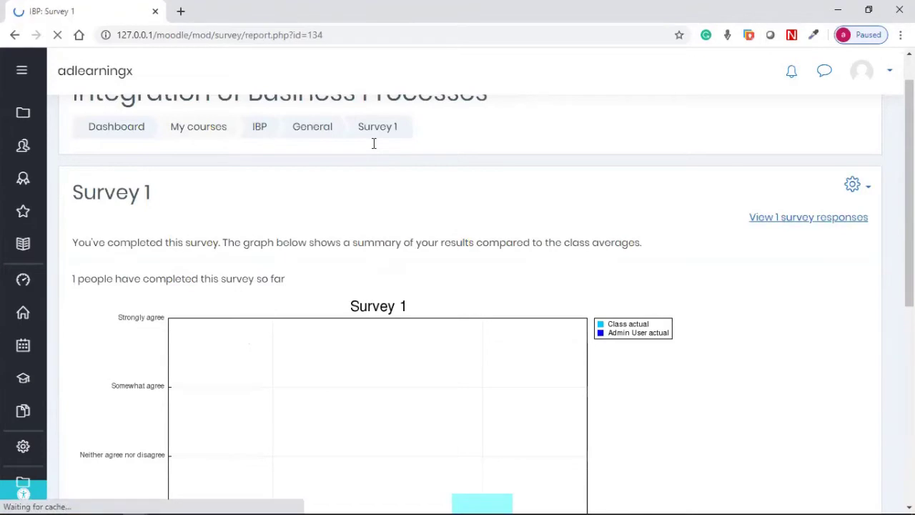
# Step: Switch the Survey 1 report to Scales and scroll the Connected and Separate learning charts
pyautogui.scroll(2, 164, 219)
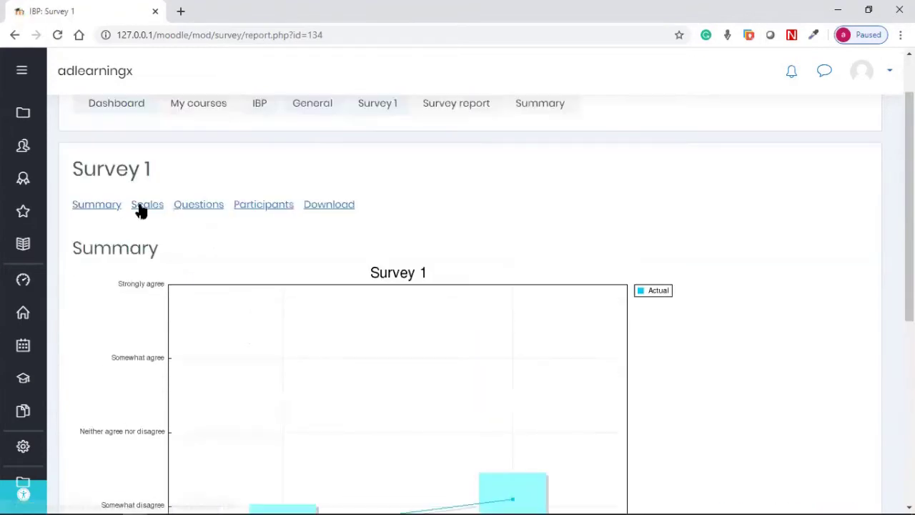
pyautogui.click(140, 206)
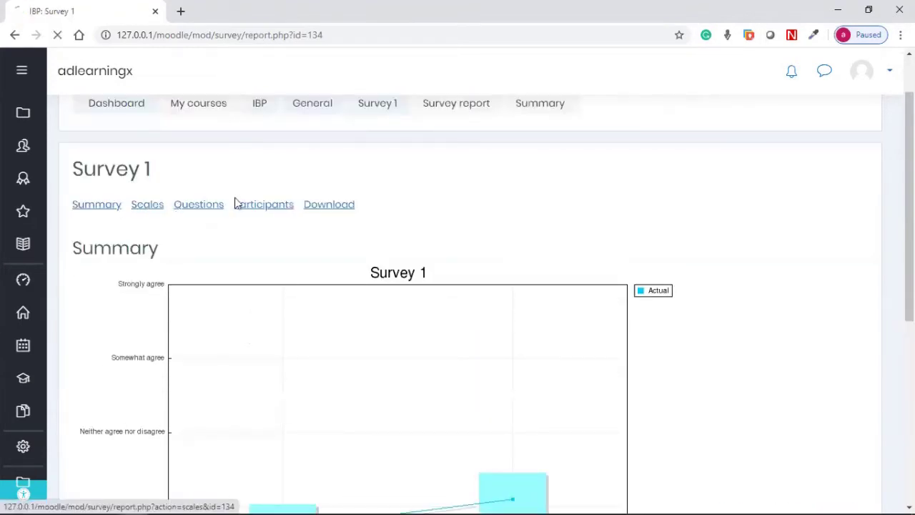
pyautogui.scroll(-5, 423, 272)
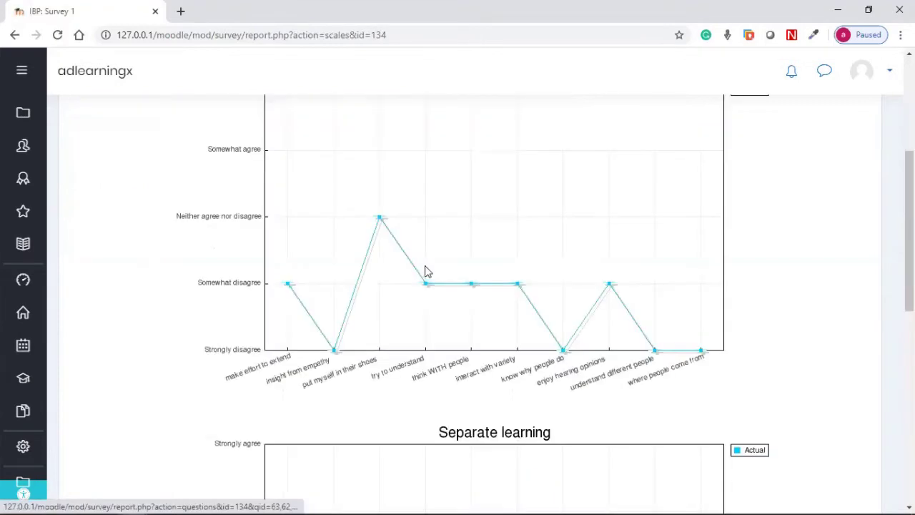
pyautogui.scroll(-6, 425, 272)
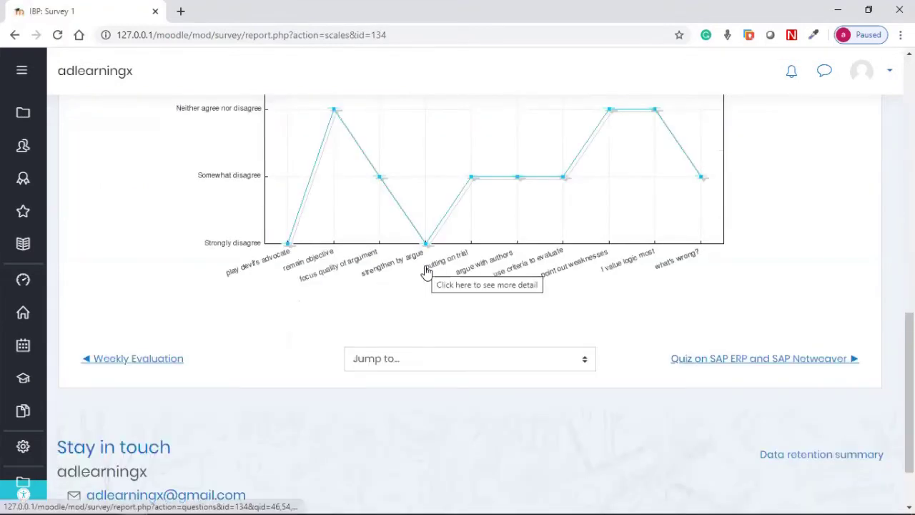
pyautogui.scroll(6, 425, 272)
pyautogui.scroll(5, 270, 256)
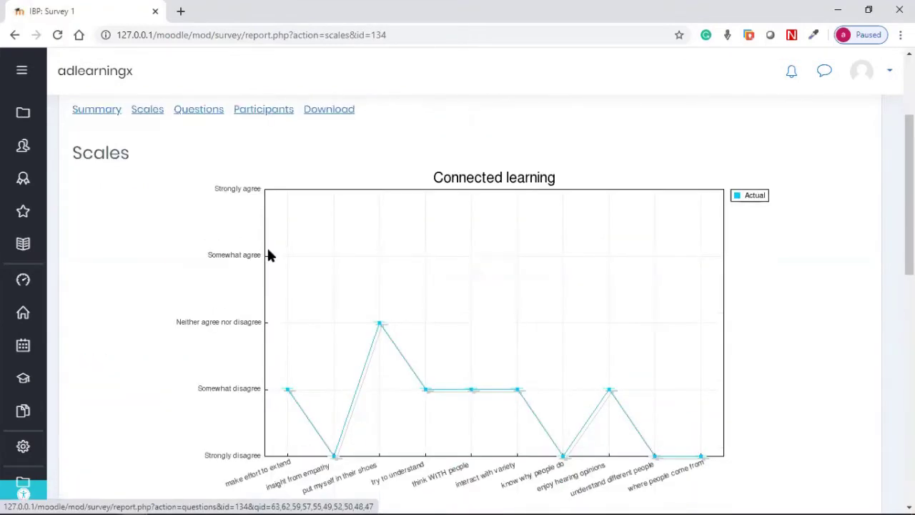
pyautogui.scroll(2, 207, 277)
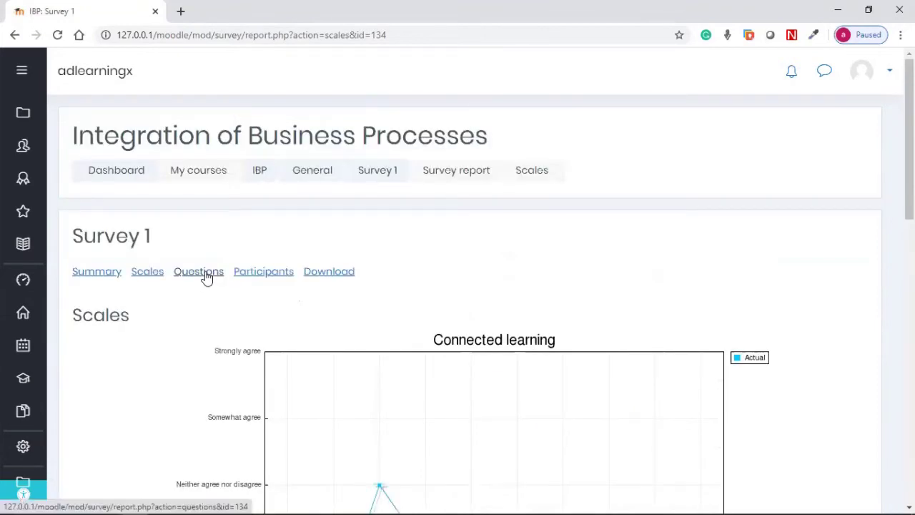
# Step: Open the Questions view and scroll through each question's response bar chart
pyautogui.click(207, 275)
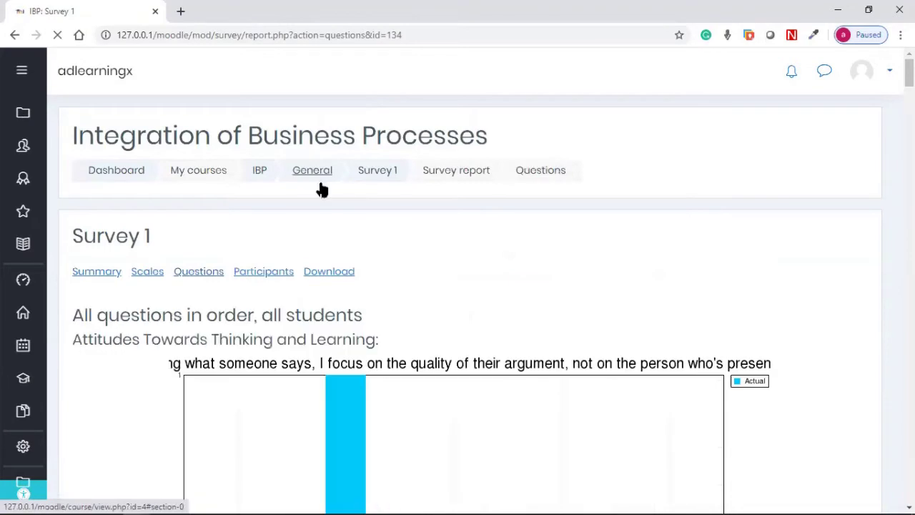
pyautogui.scroll(-3, 321, 188)
pyautogui.scroll(-5, 322, 187)
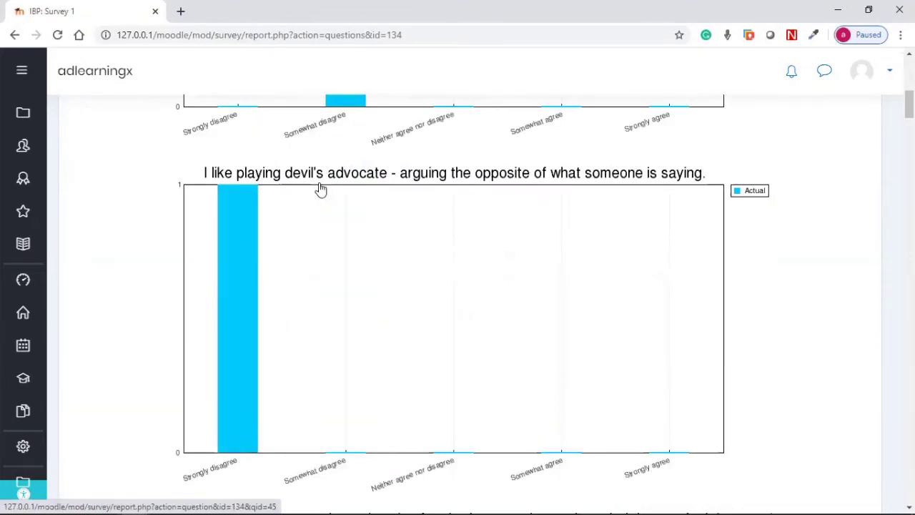
pyautogui.scroll(-6, 322, 187)
pyautogui.scroll(-5, 318, 186)
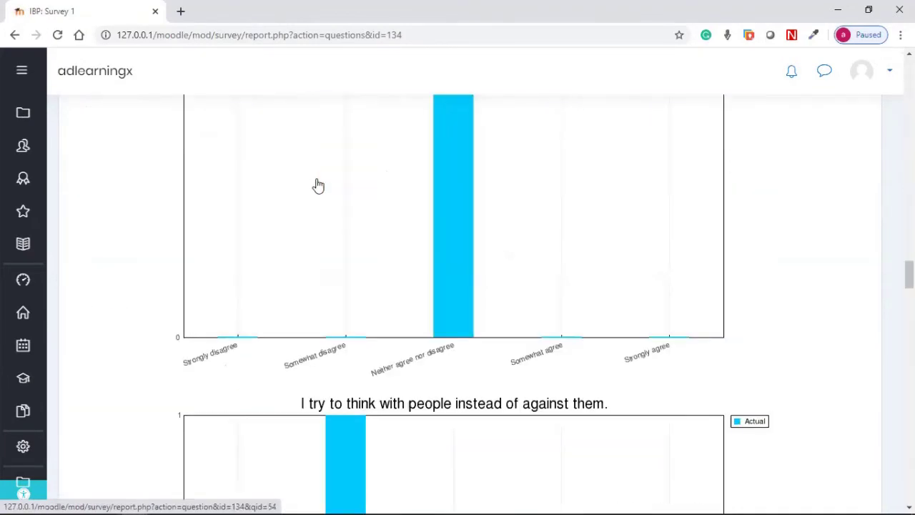
pyautogui.scroll(-6, 318, 186)
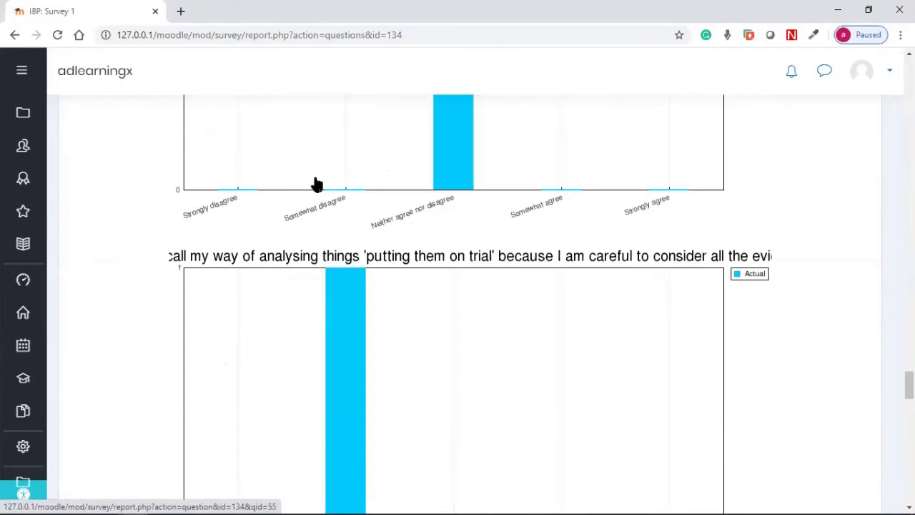
pyautogui.scroll(-10, 322, 175)
pyautogui.scroll(8, 333, 164)
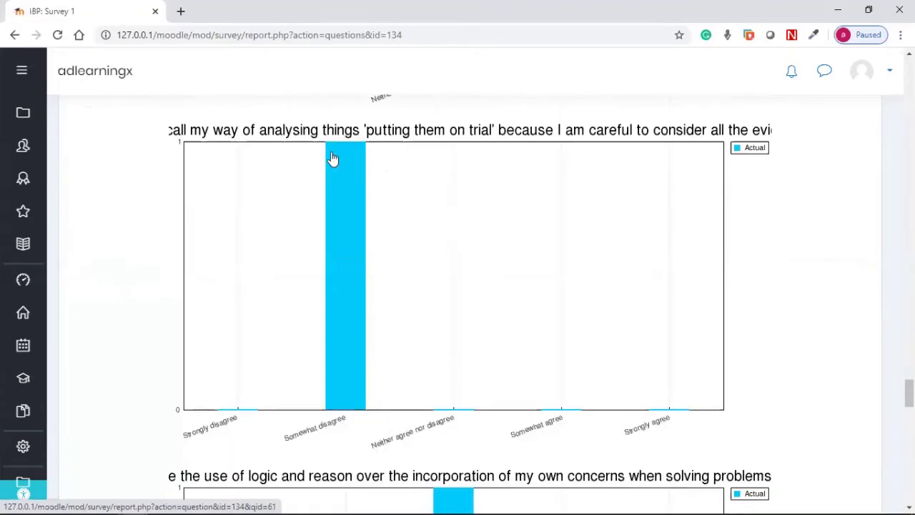
pyautogui.scroll(20, 333, 158)
pyautogui.scroll(5, 333, 157)
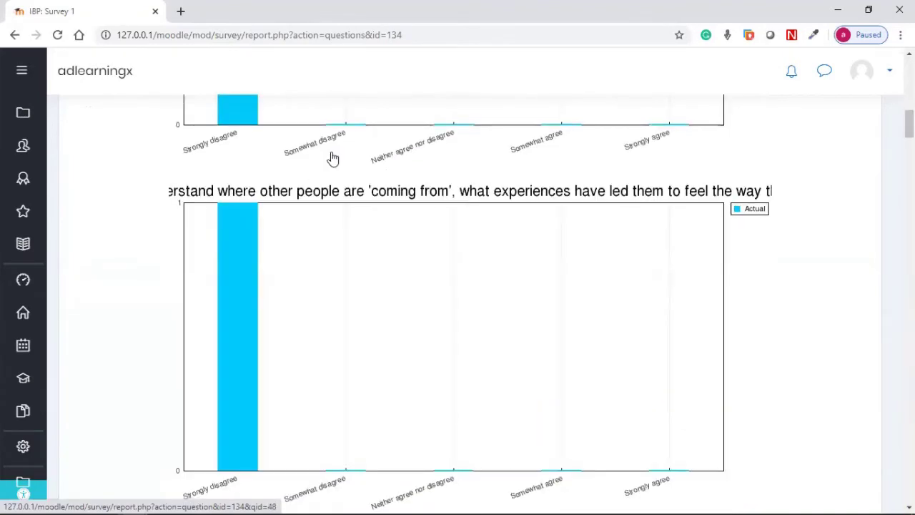
pyautogui.scroll(20, 333, 158)
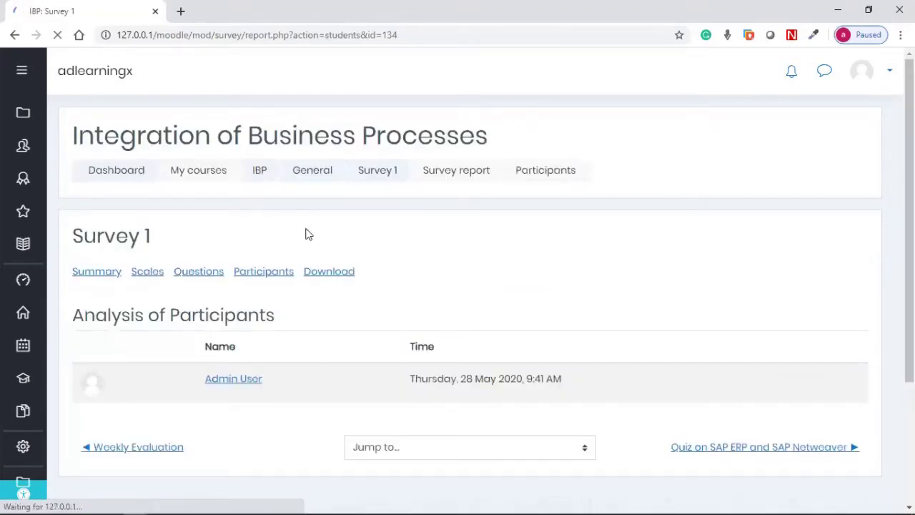
# Step: Scroll the participants analysis, then open the Download page offering ODS, Excel or text raw data
pyautogui.scroll(-3, 289, 216)
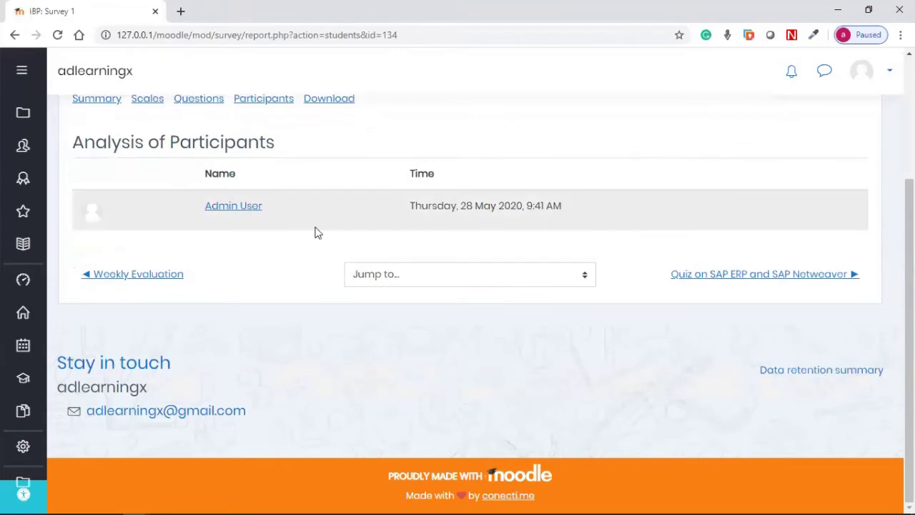
pyautogui.scroll(3, 267, 279)
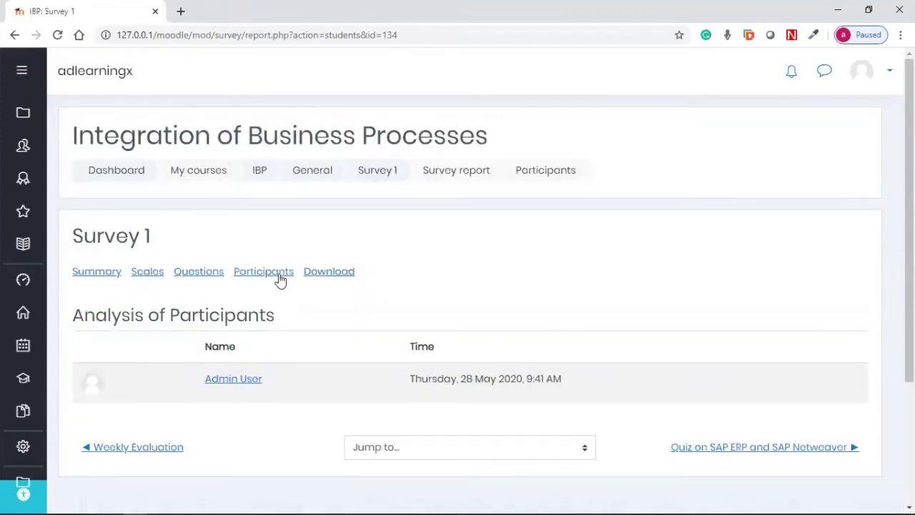
pyautogui.click(315, 271)
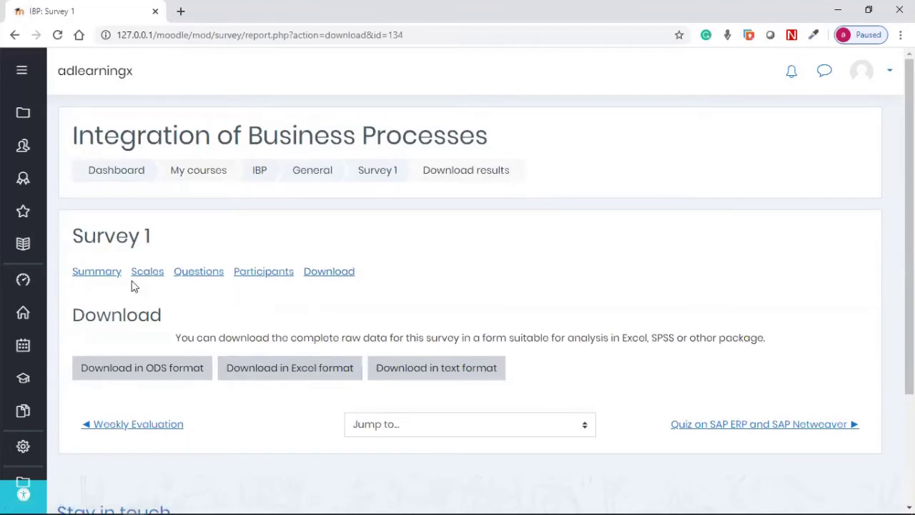
# Step: Show Survey 1's Summary results chart and scroll through it
pyautogui.click(290, 275)
pyautogui.scroll(-3, 291, 304)
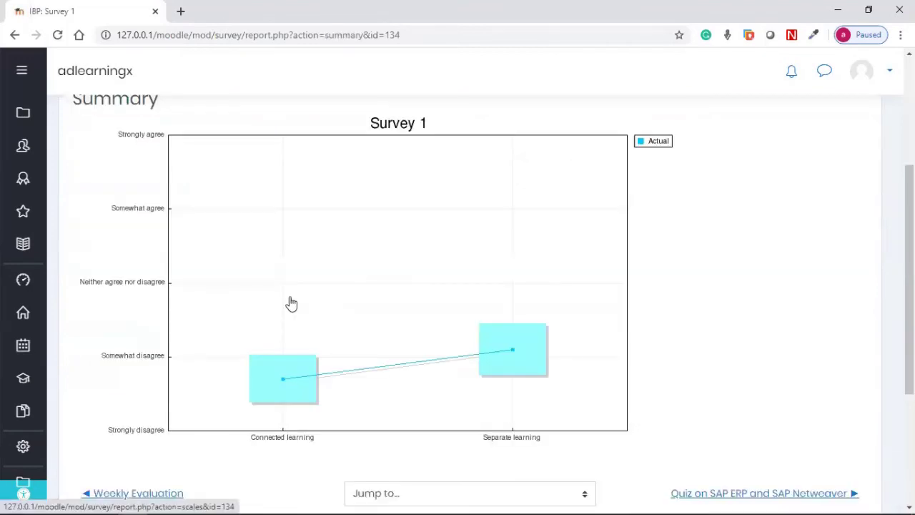
pyautogui.scroll(-2, 291, 304)
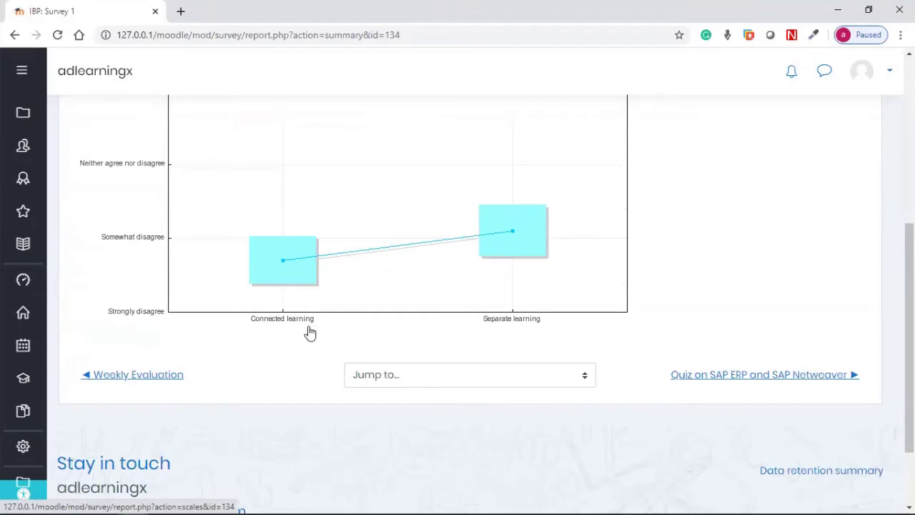
pyautogui.scroll(2, 314, 326)
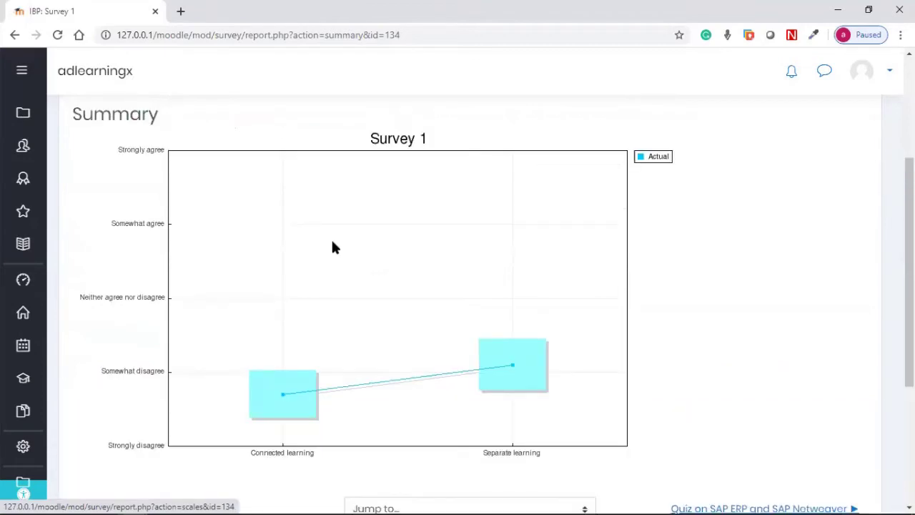
pyautogui.scroll(3, 331, 247)
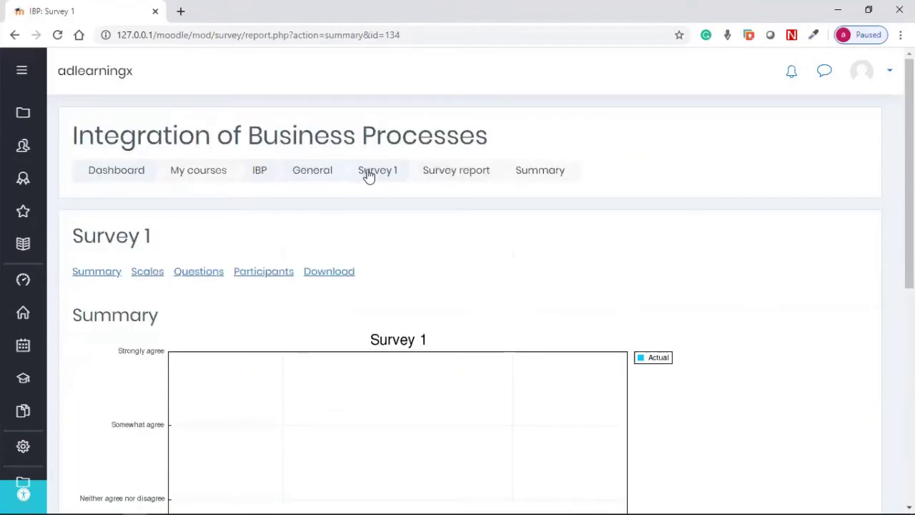
# Step: Return to the Survey 1 page, view its 1 survey response, then go back to IBP
pyautogui.click(256, 178)
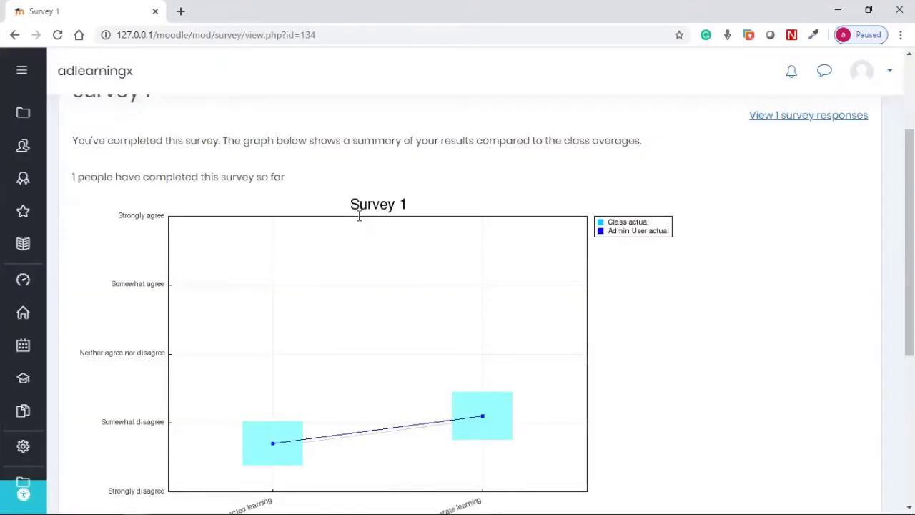
pyautogui.scroll(1, 643, 243)
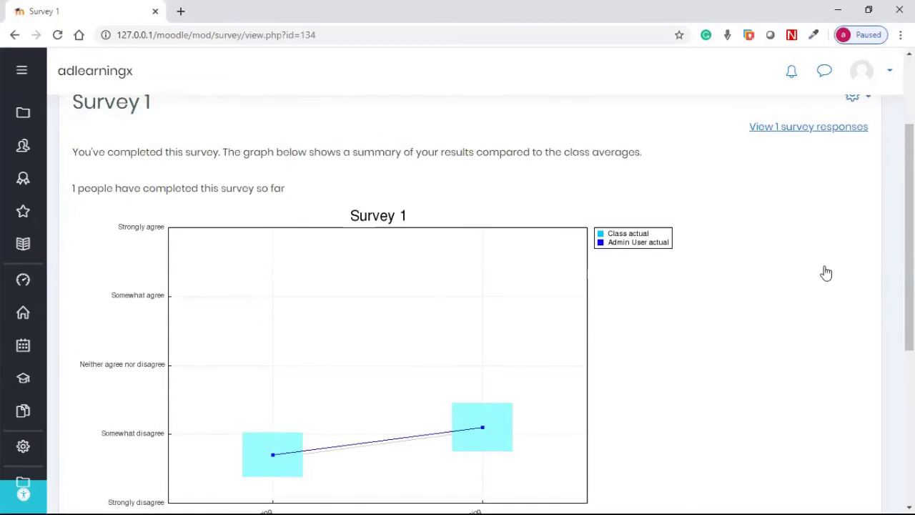
pyautogui.scroll(2, 825, 267)
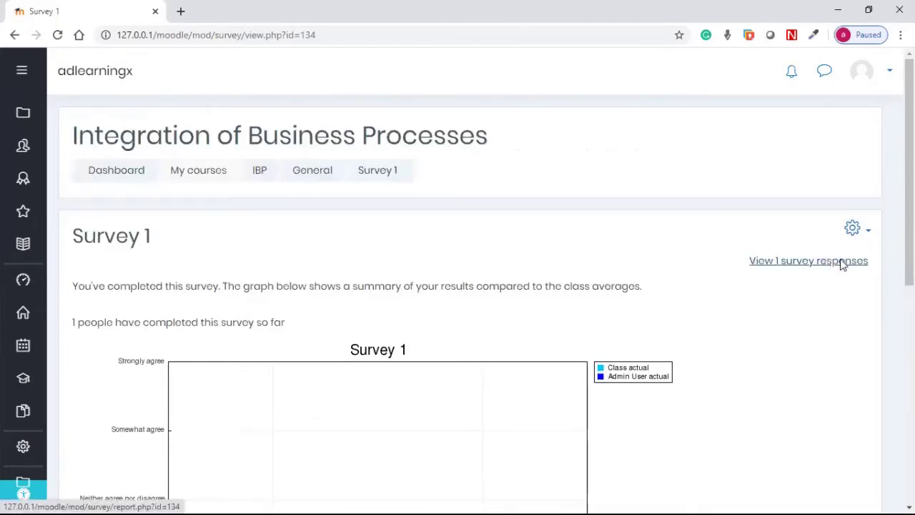
pyautogui.click(794, 256)
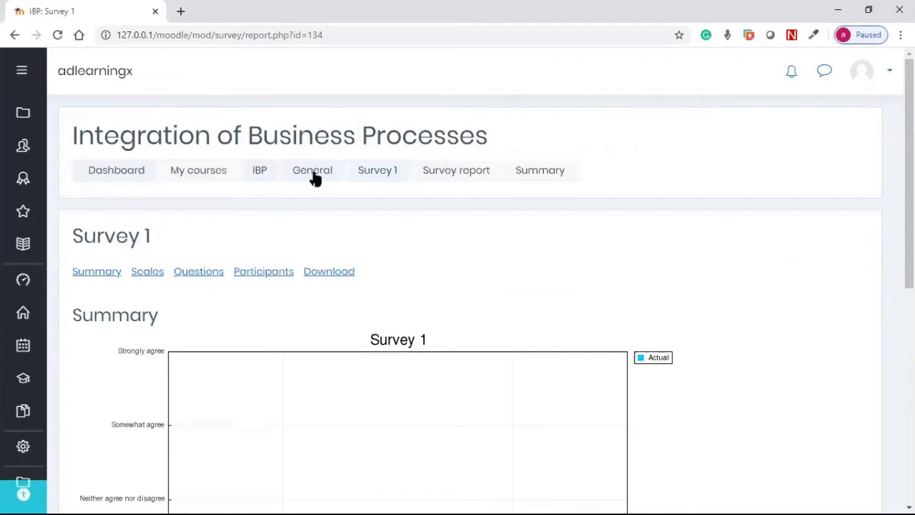
pyautogui.click(261, 175)
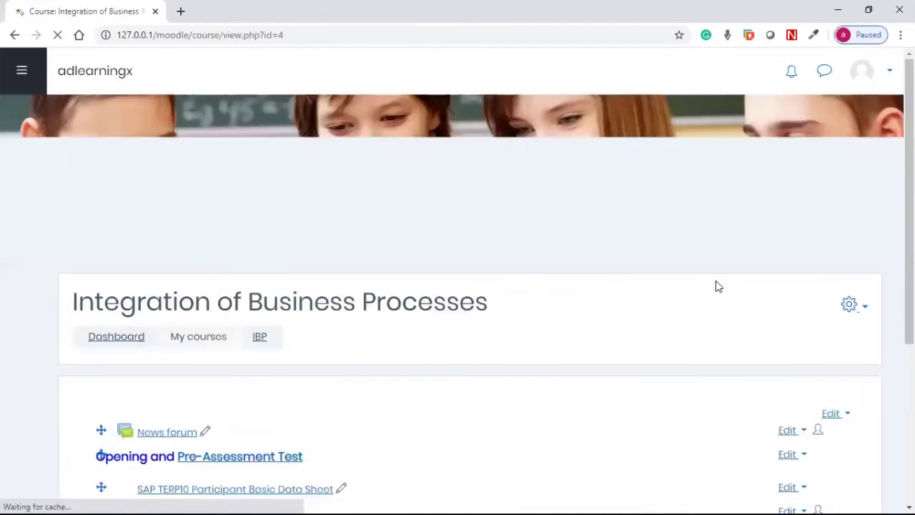
# Step: Duplicate Survey 1 from its Edit menu and open the new Survey 1 (copy)
pyautogui.scroll(-4, 772, 337)
pyautogui.click(787, 291)
pyautogui.click(749, 377)
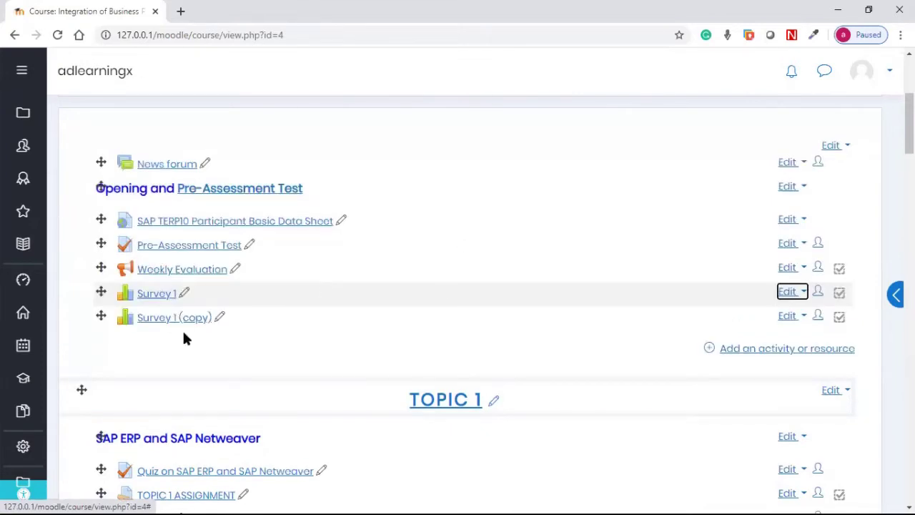
pyautogui.click(170, 319)
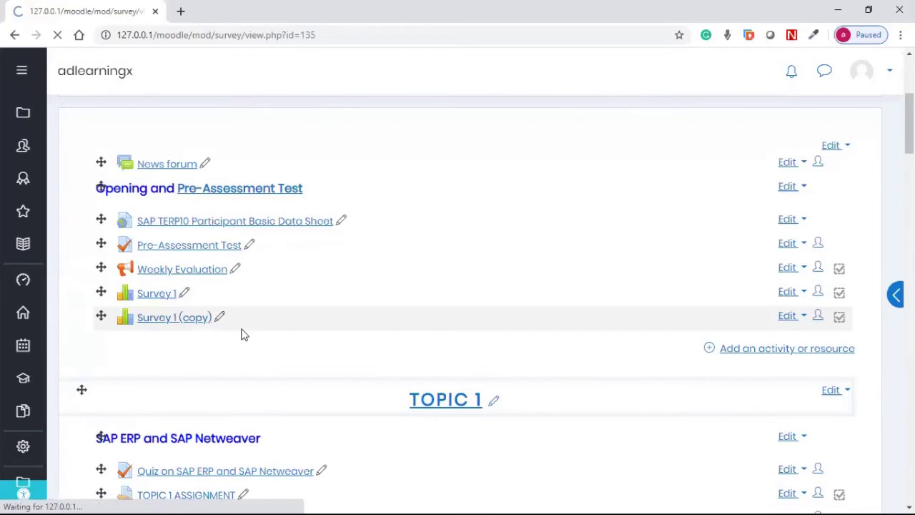
# Step: Scroll through Survey 1 (copy)'s unanswered ATTLS questions and bring up its gear menu
pyautogui.scroll(-3, 244, 334)
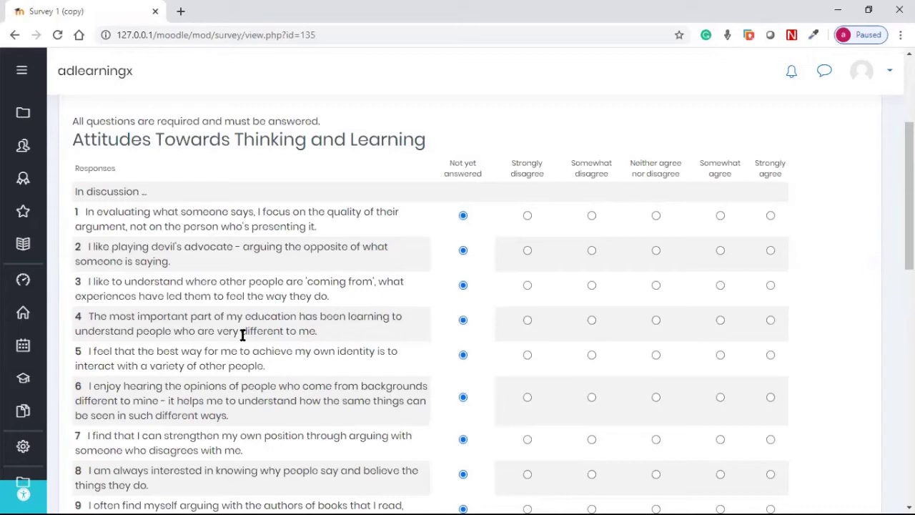
pyautogui.scroll(-3, 242, 351)
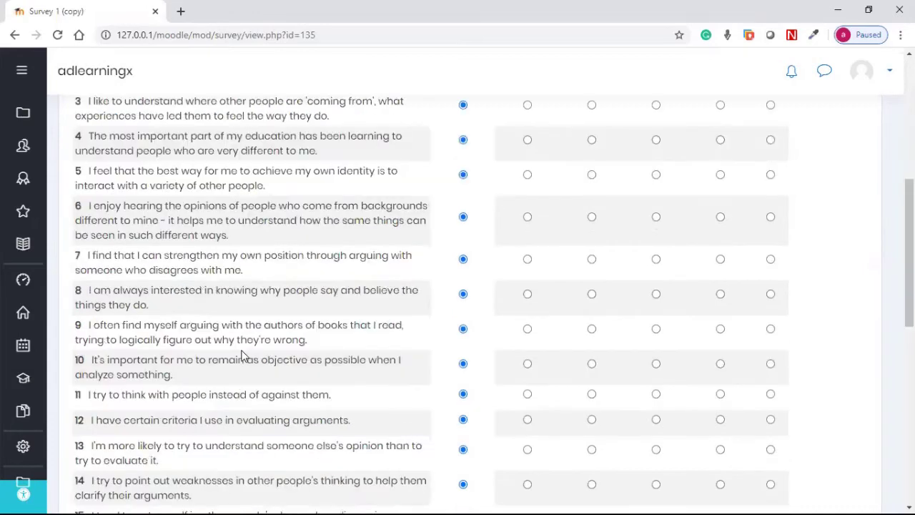
pyautogui.scroll(-1, 243, 354)
pyautogui.scroll(5, 243, 350)
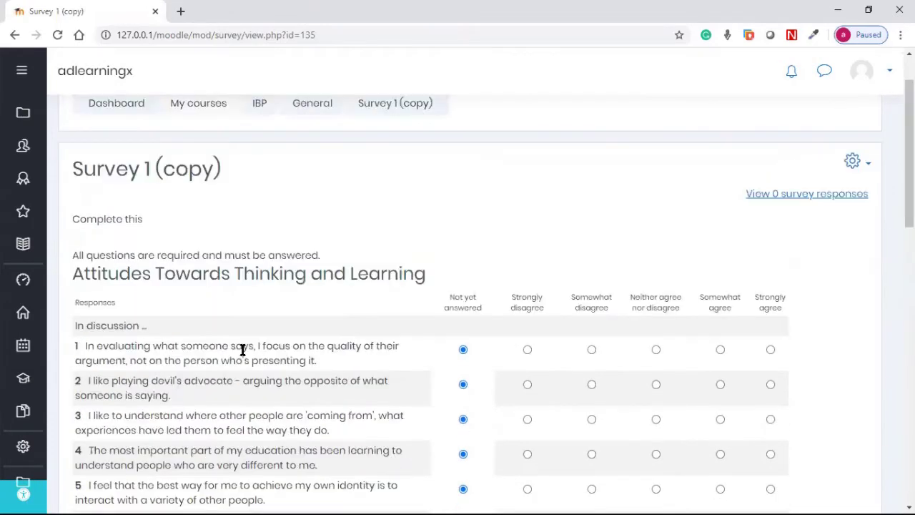
pyautogui.click(853, 161)
# Step: Open Survey 1 (copy)'s settings and read the Survey type help
pyautogui.click(755, 190)
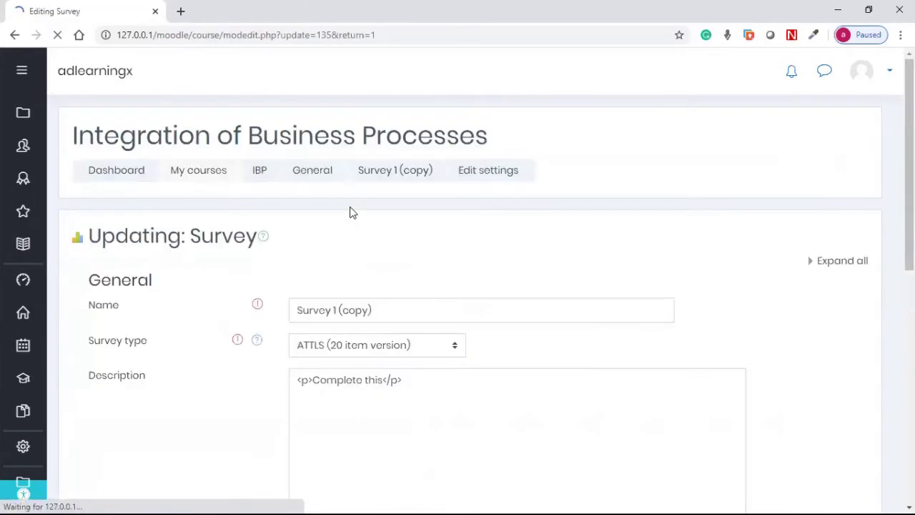
pyautogui.scroll(-2, 254, 213)
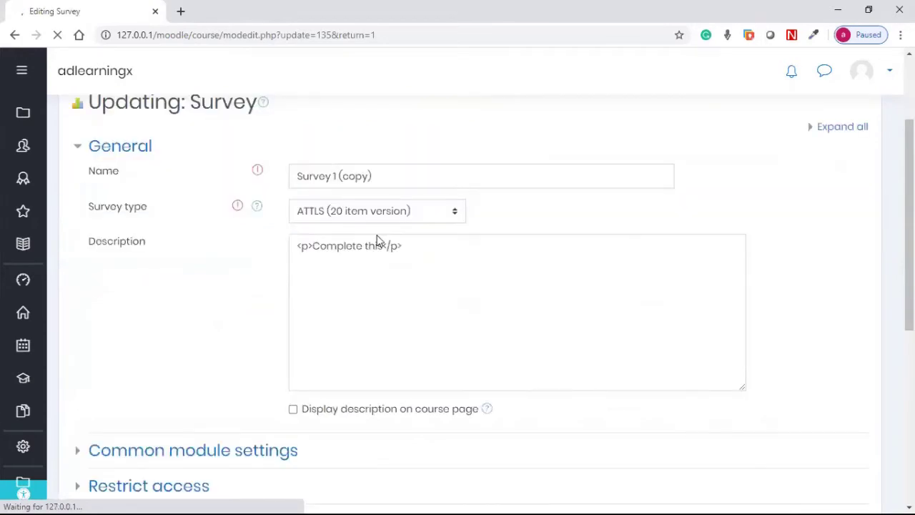
pyautogui.hotkey('alt', 'Down')
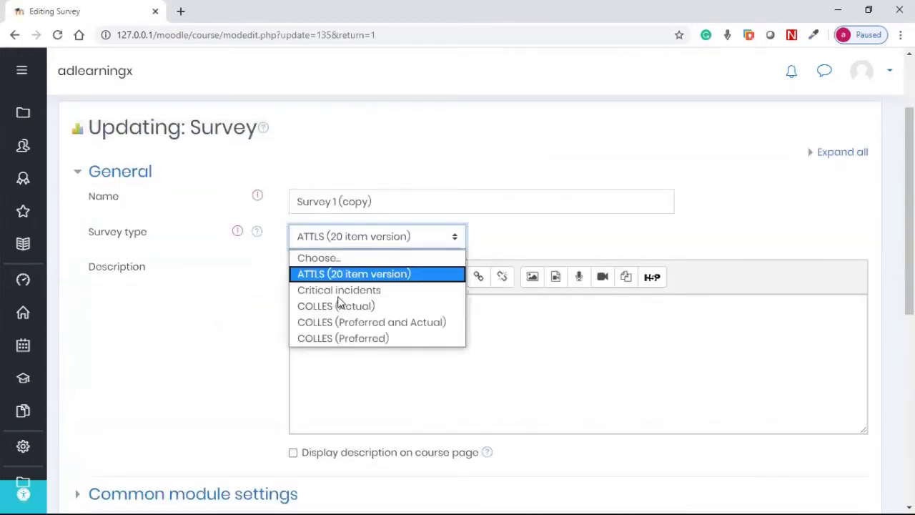
pyautogui.click(258, 233)
pyautogui.click(257, 233)
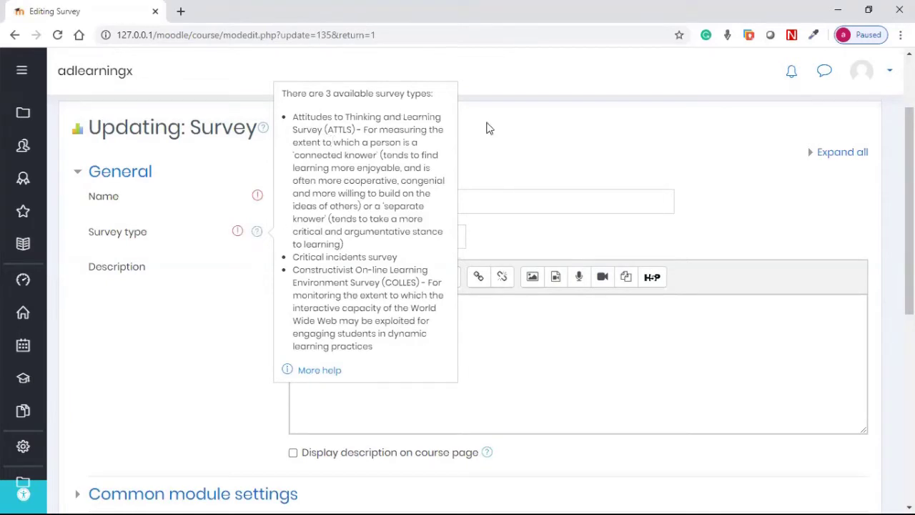
pyautogui.click(451, 154)
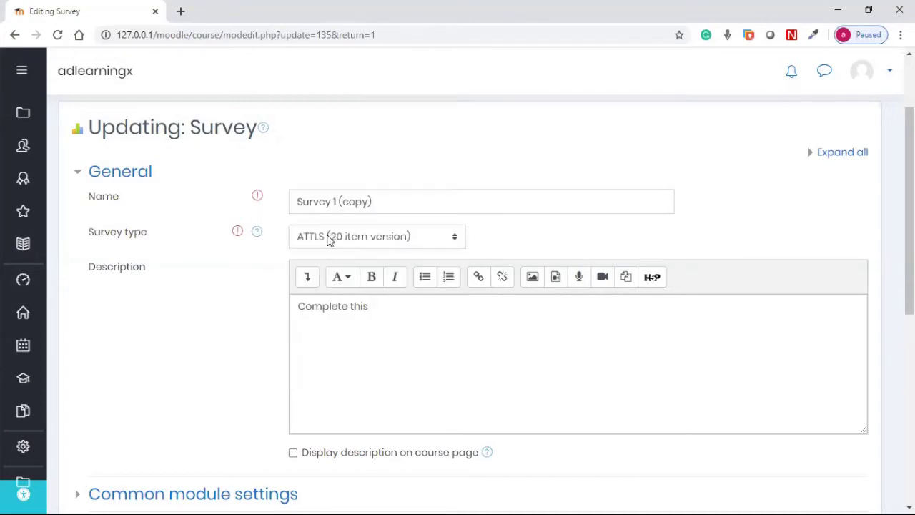
# Step: Change the survey type to Critical incidents, save and review its open-ended questions
pyautogui.click(340, 243)
pyautogui.click(343, 290)
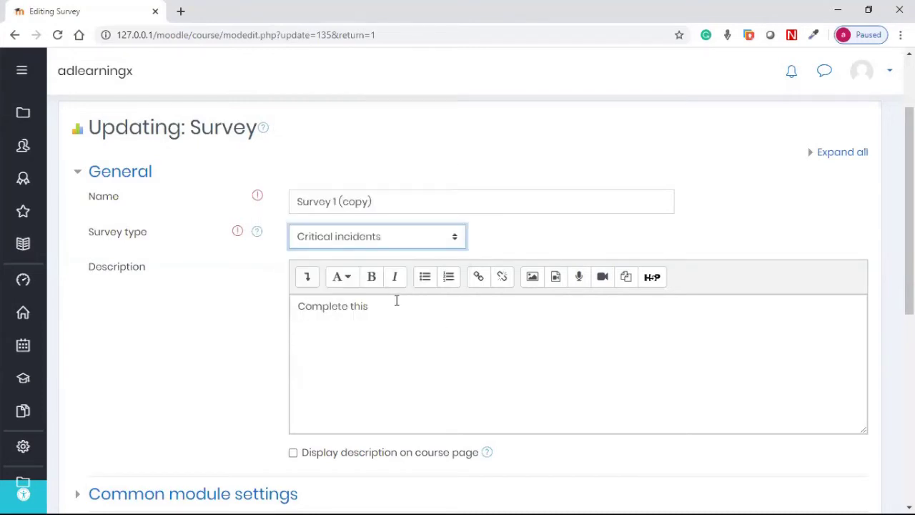
pyautogui.scroll(-3, 429, 279)
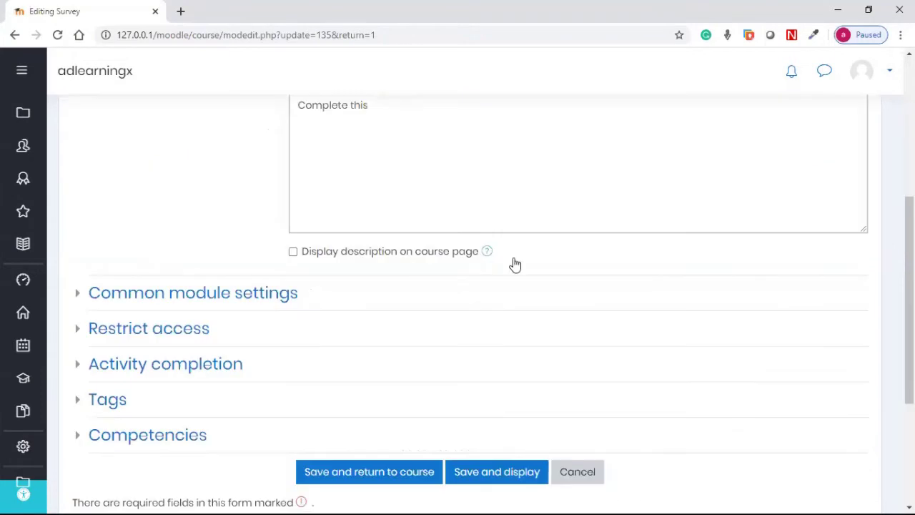
pyautogui.scroll(-3, 333, 270)
pyautogui.press('Return')
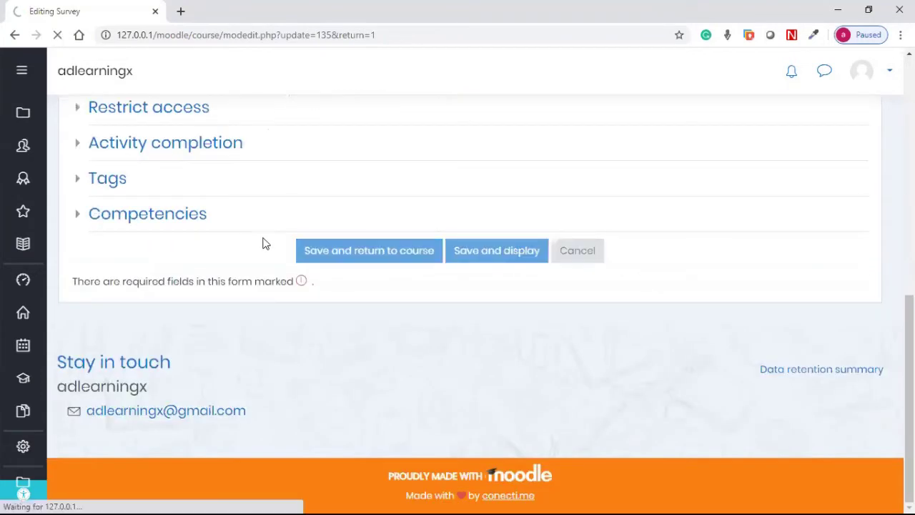
pyautogui.scroll(-3, 262, 244)
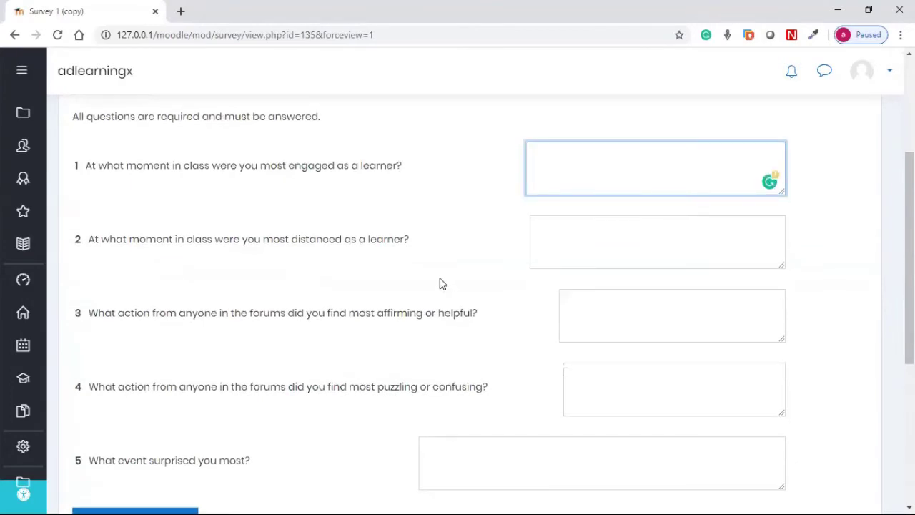
pyautogui.scroll(-4, 439, 282)
pyautogui.scroll(5, 447, 279)
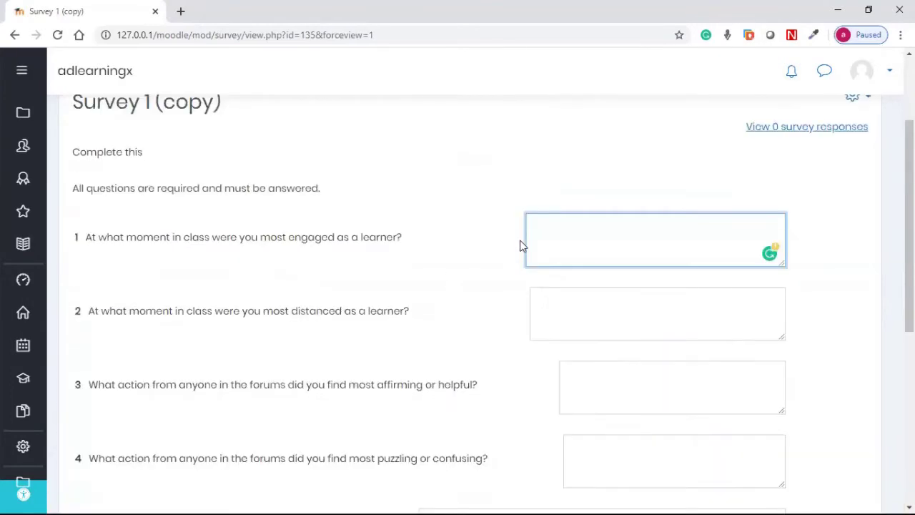
pyautogui.scroll(2, 521, 246)
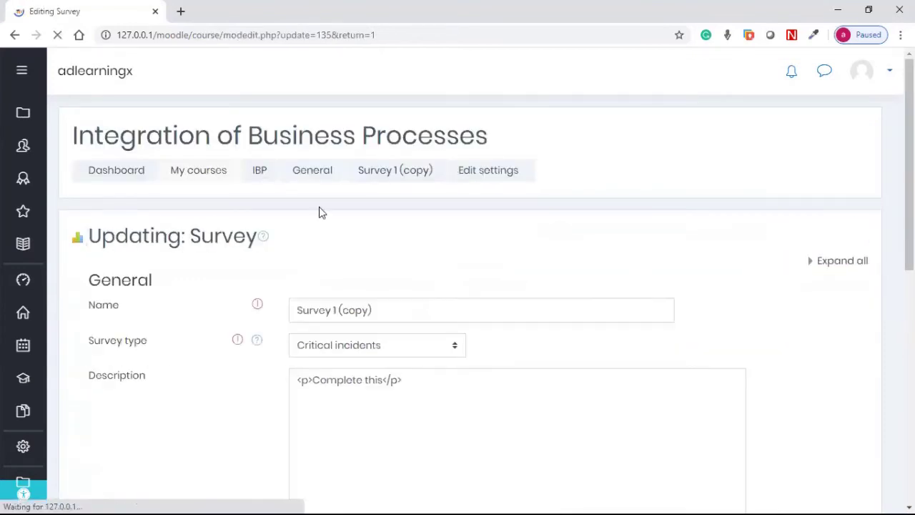
# Step: Set the survey type to COLLES (Actual) and save and display it
pyautogui.scroll(-2, 329, 243)
pyautogui.click(335, 246)
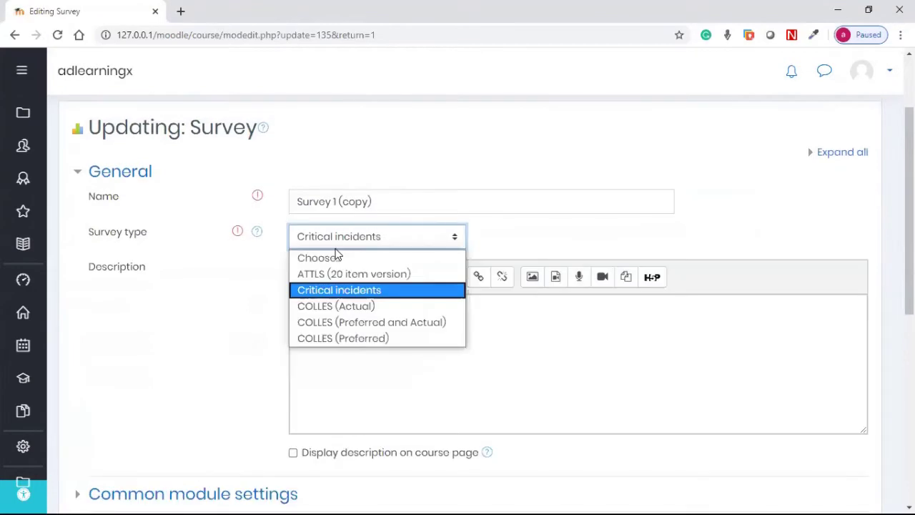
pyautogui.press('Return')
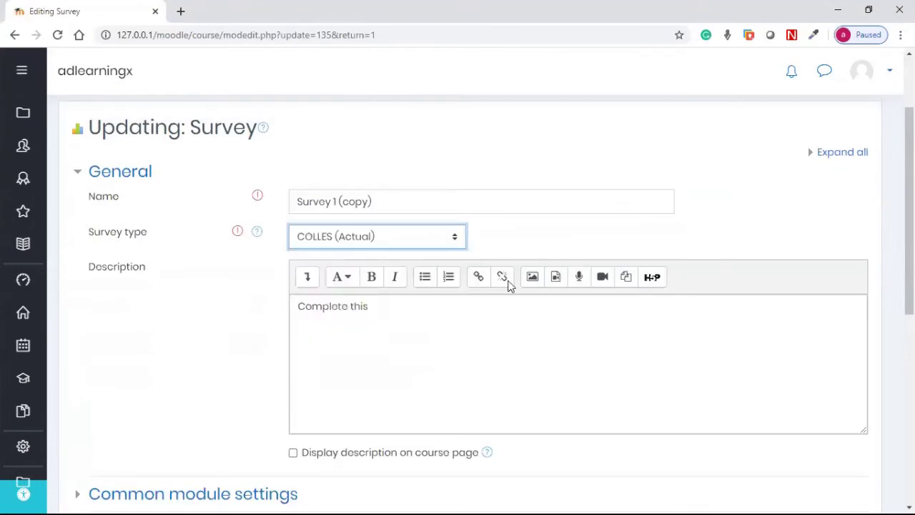
pyautogui.scroll(-1, 439, 261)
pyautogui.click(385, 243)
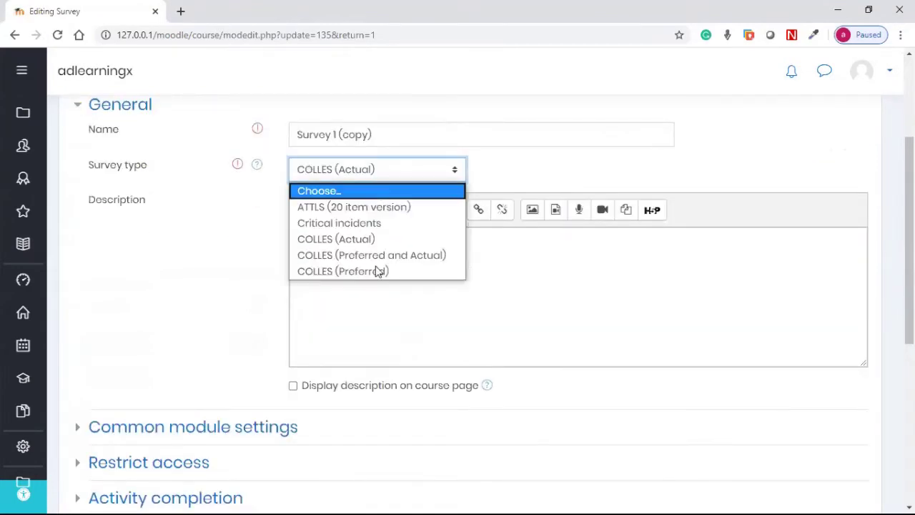
pyautogui.press('Escape')
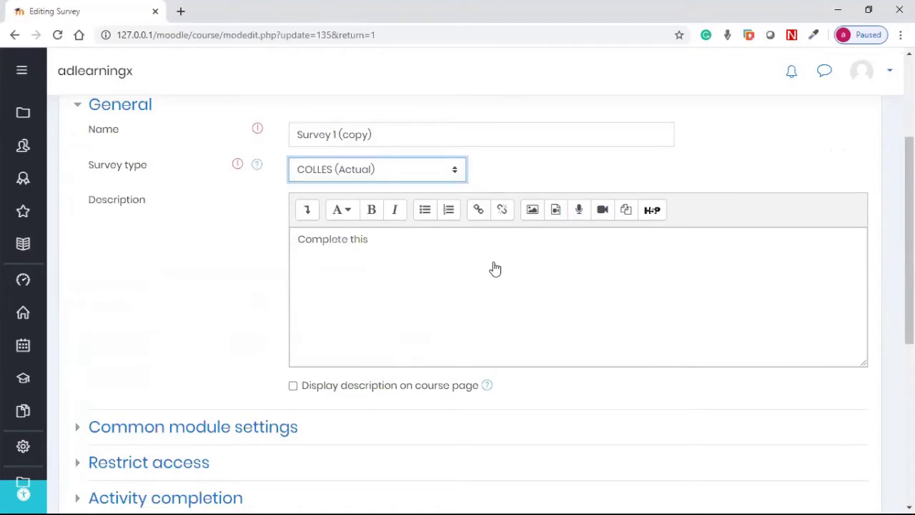
pyautogui.scroll(-5, 486, 260)
pyautogui.click(479, 259)
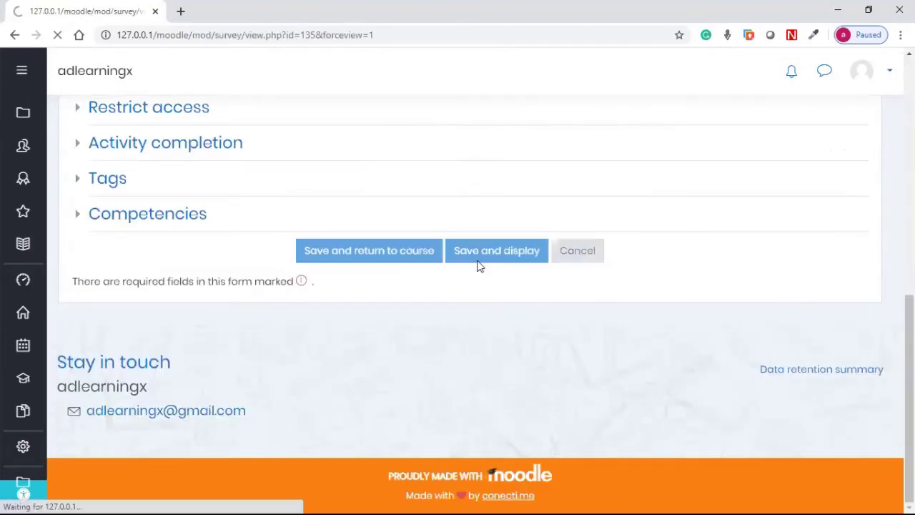
# Step: Scroll through the Relevance, Reflective thinking, Interactivity and Interpretation statements and closing questions
pyautogui.scroll(-2, 479, 266)
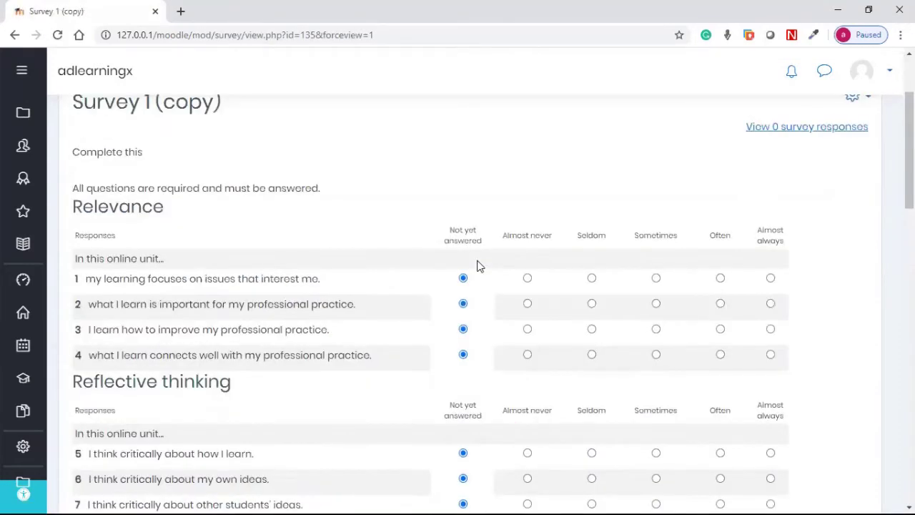
pyautogui.scroll(-1, 479, 266)
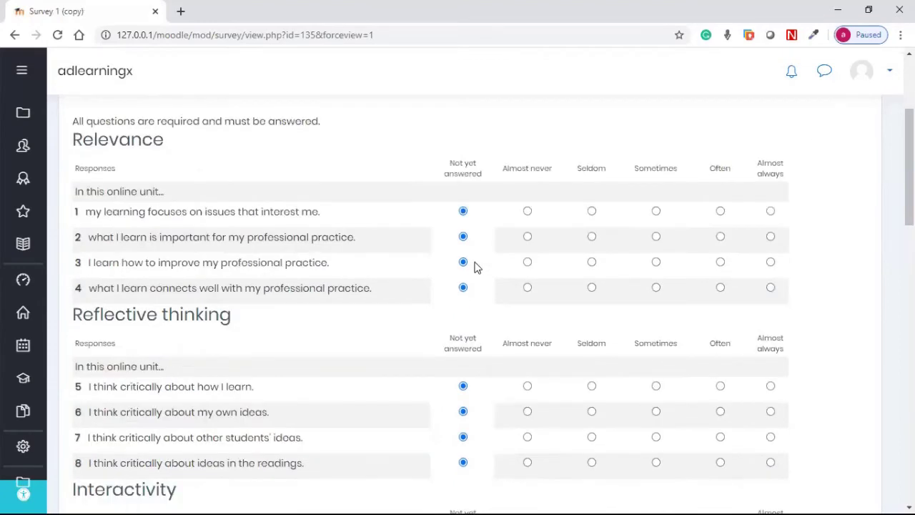
pyautogui.scroll(-1, 485, 261)
pyautogui.scroll(-3, 486, 260)
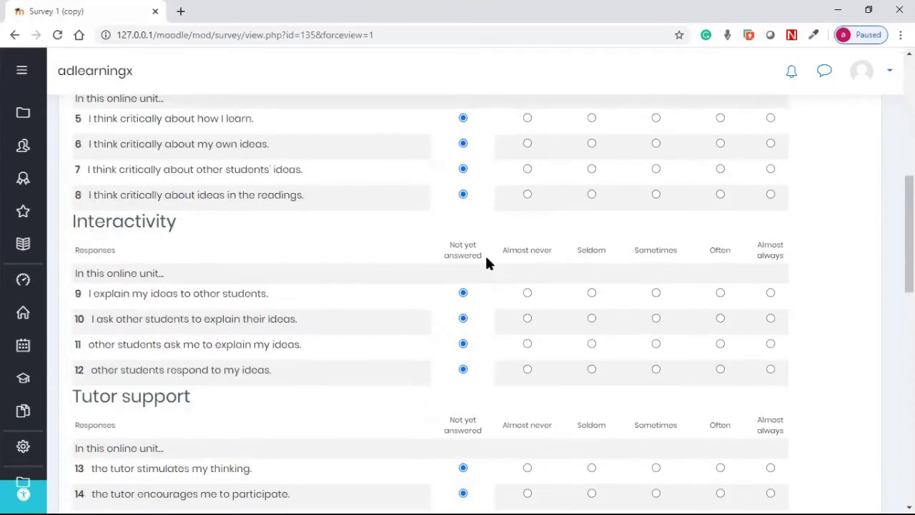
pyautogui.scroll(-3, 486, 260)
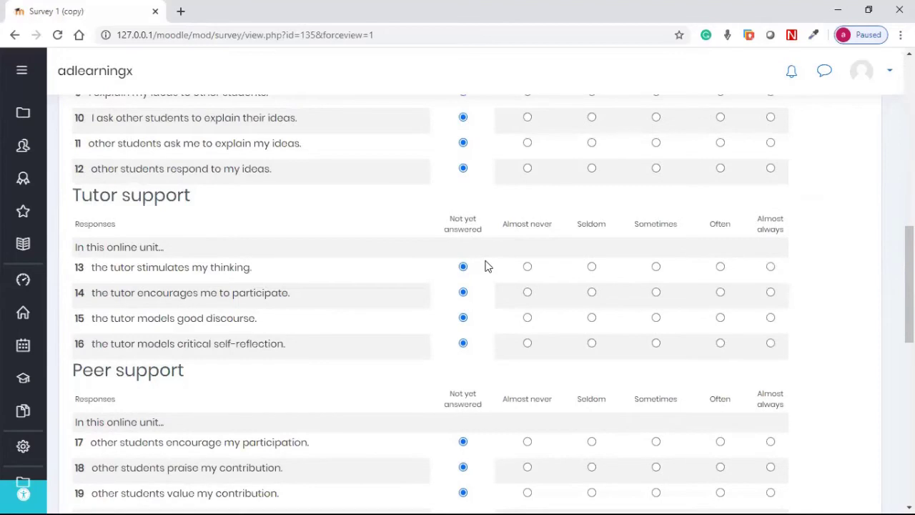
pyautogui.scroll(-2, 486, 266)
pyautogui.scroll(-3, 484, 268)
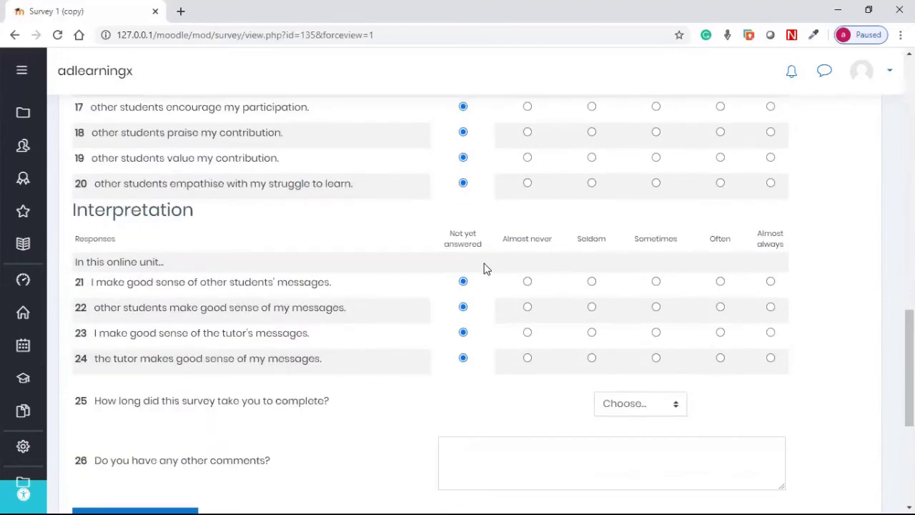
pyautogui.scroll(7, 485, 268)
pyautogui.scroll(4, 485, 268)
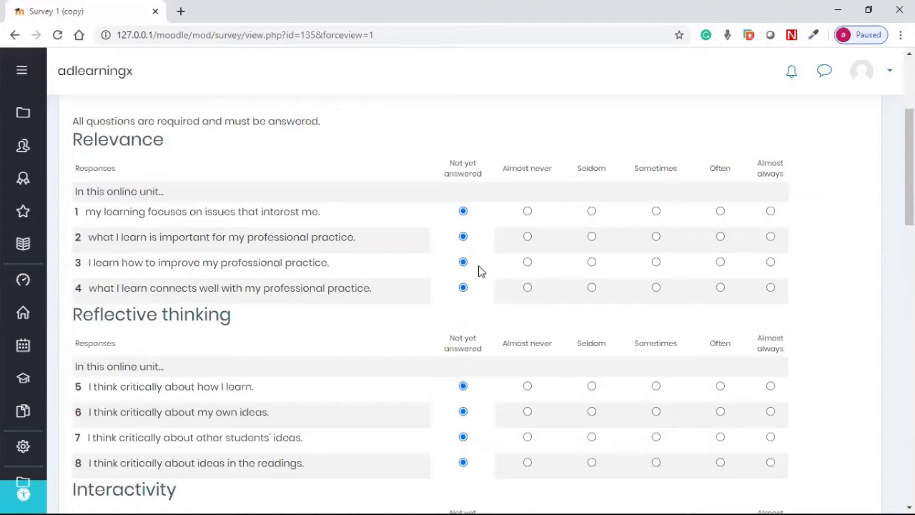
pyautogui.scroll(-2, 478, 266)
pyautogui.scroll(1, 688, 184)
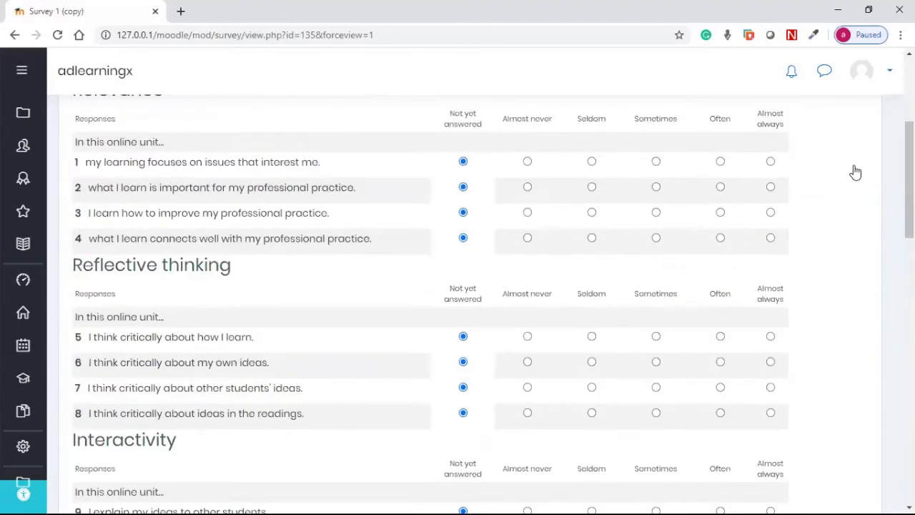
pyautogui.scroll(3, 848, 167)
# Step: Change Survey 1 (copy) to COLLES (Preferred and Actual) and save and display it
pyautogui.click(851, 162)
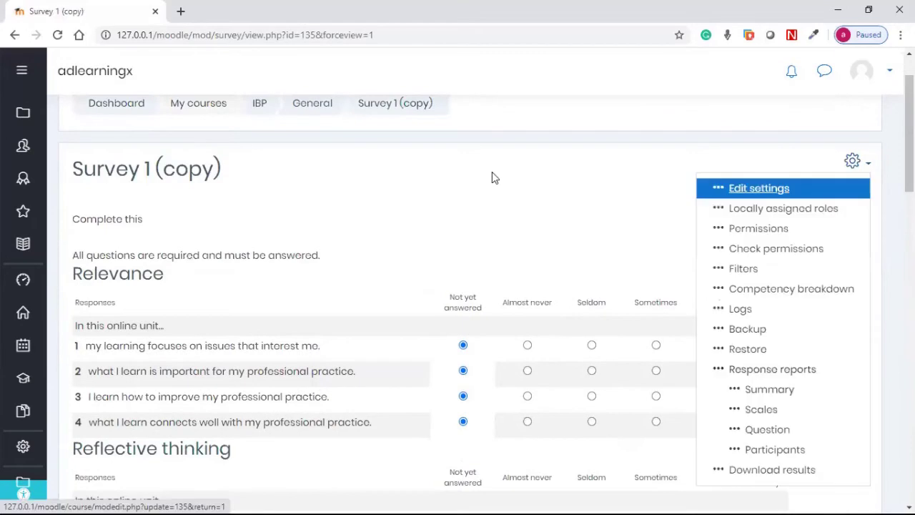
pyautogui.press('Return')
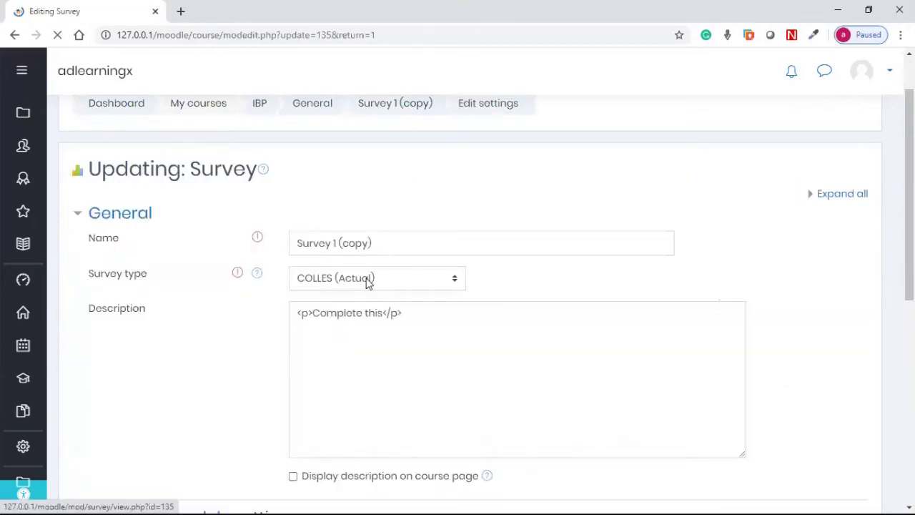
pyautogui.click(360, 305)
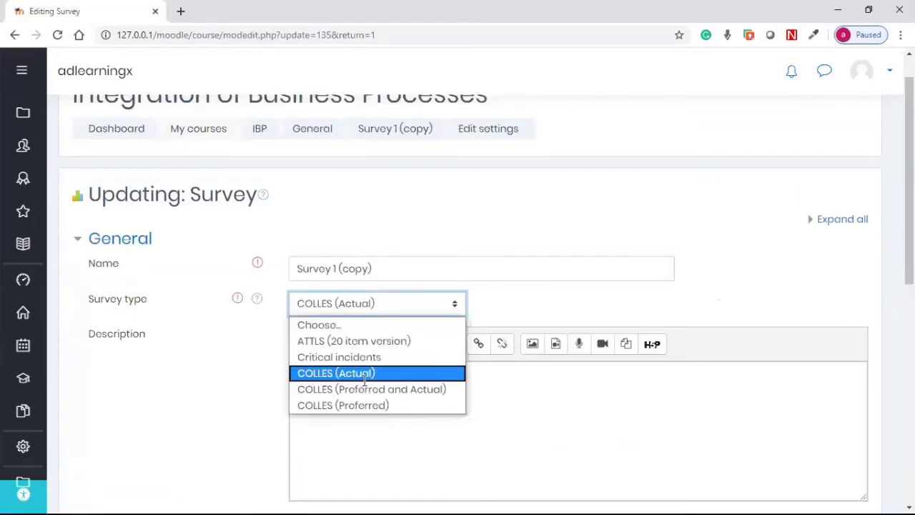
pyautogui.click(365, 379)
pyautogui.scroll(-5, 456, 294)
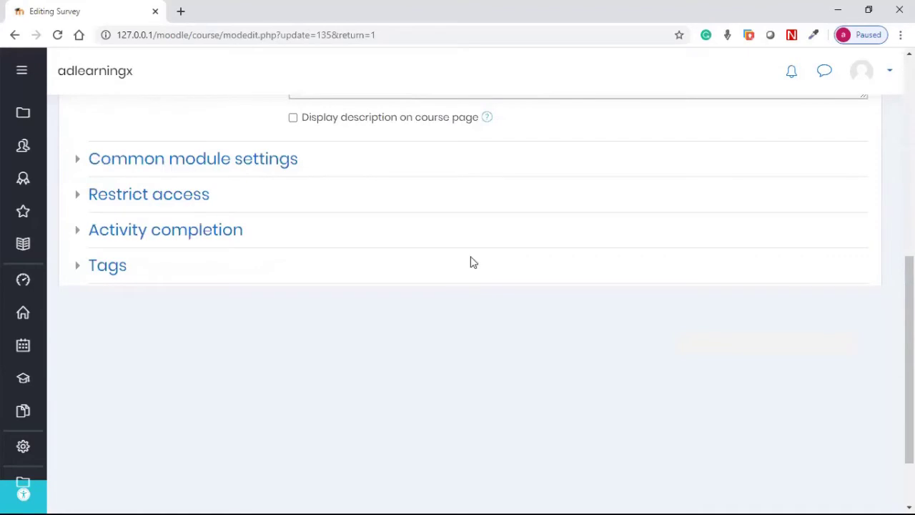
pyautogui.scroll(-2, 469, 254)
pyautogui.click(468, 254)
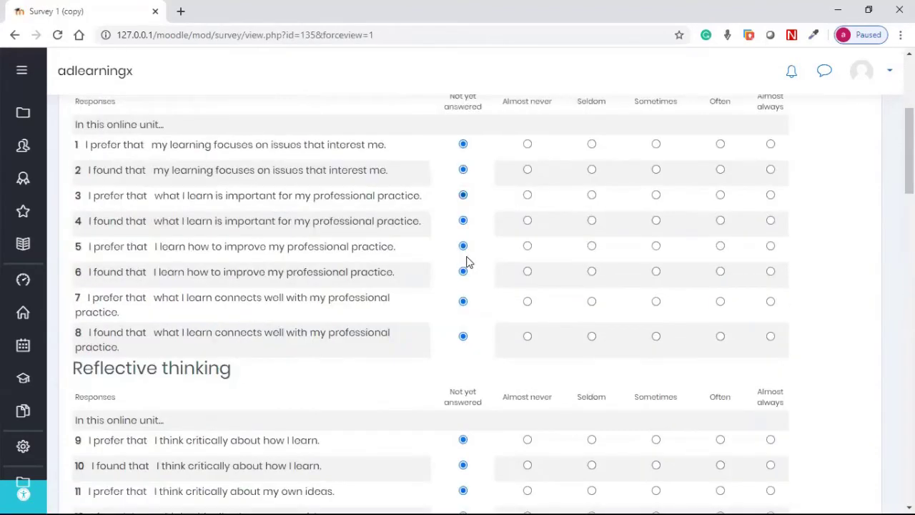
# Step: Reopen the survey's editing settings from its actions menu
pyautogui.scroll(3, 438, 248)
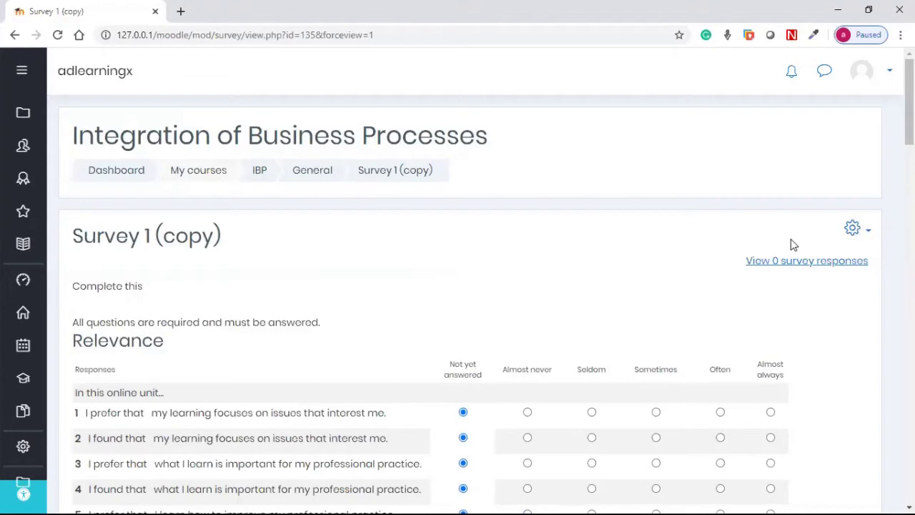
pyautogui.click(856, 228)
pyautogui.click(390, 262)
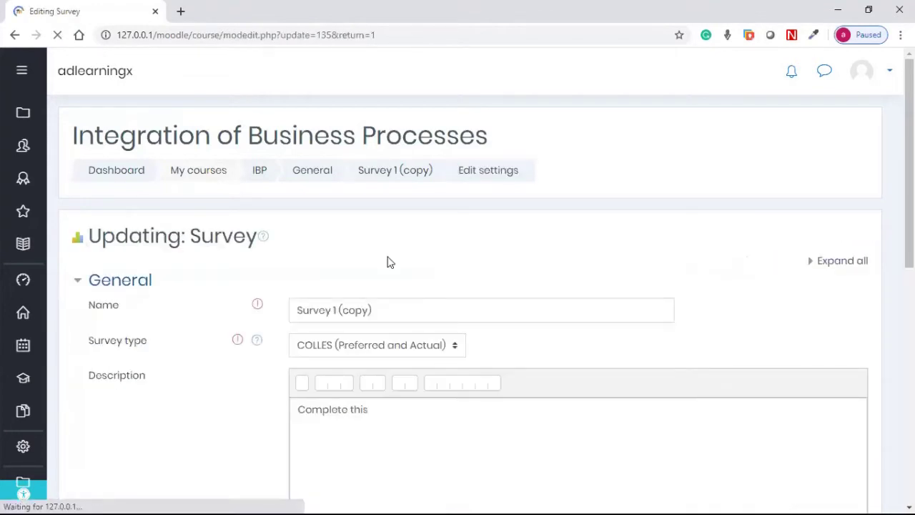
# Step: Set the survey type to COLLES (Preferred), save, and scroll through the shorter questionnaire
pyautogui.click(383, 347)
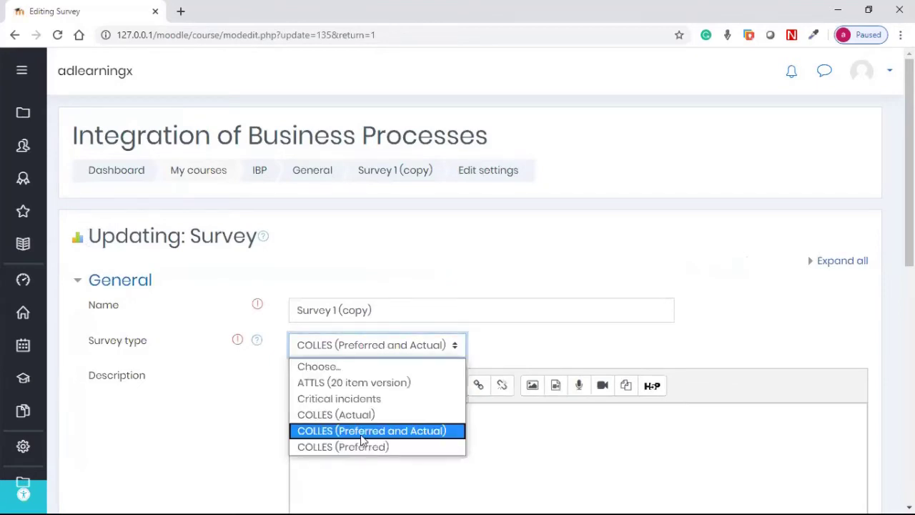
pyautogui.click(392, 444)
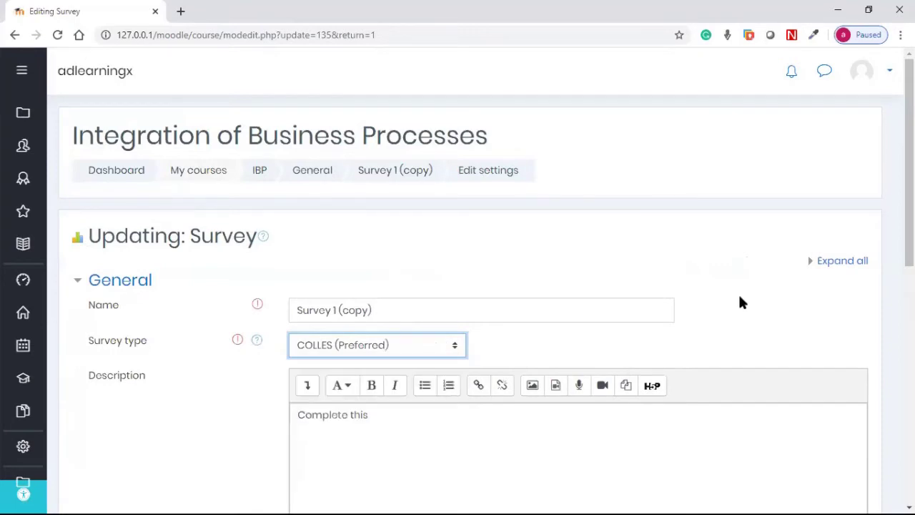
pyautogui.scroll(-10, 458, 286)
pyautogui.click(462, 259)
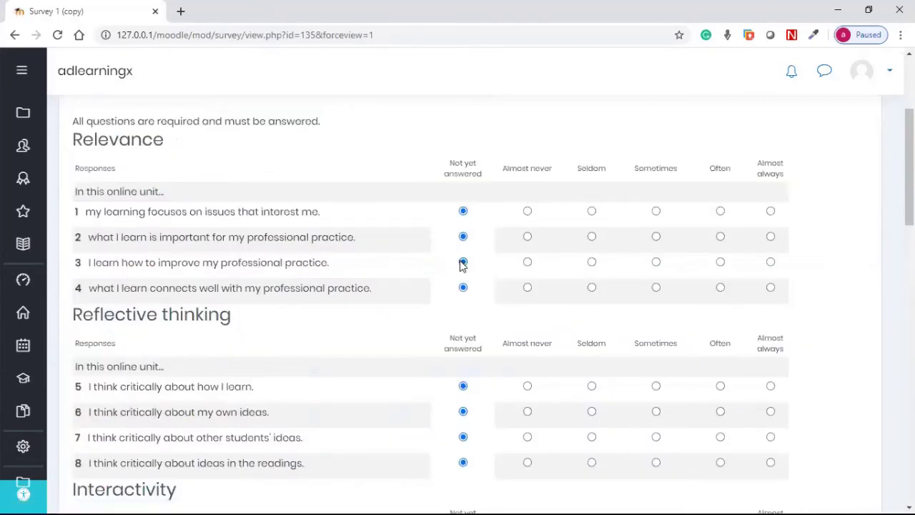
pyautogui.scroll(-3, 442, 276)
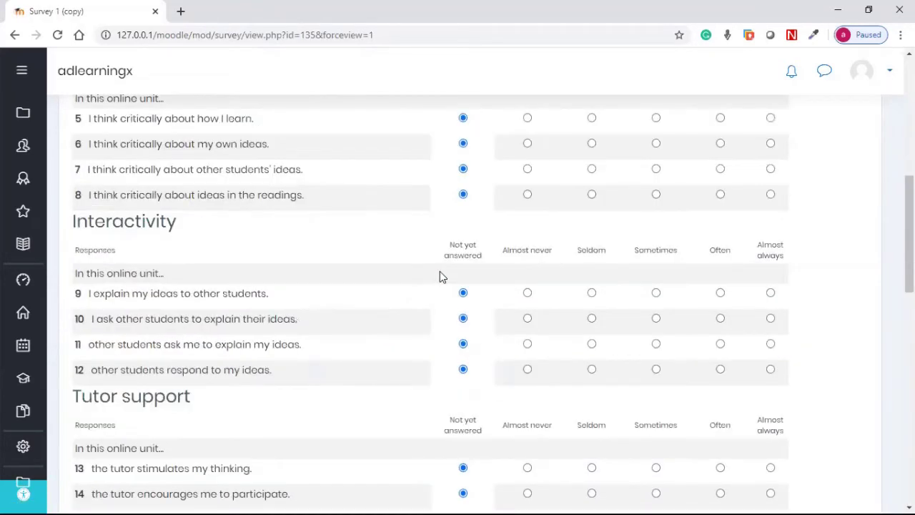
pyautogui.scroll(-10, 441, 276)
pyautogui.scroll(2, 440, 269)
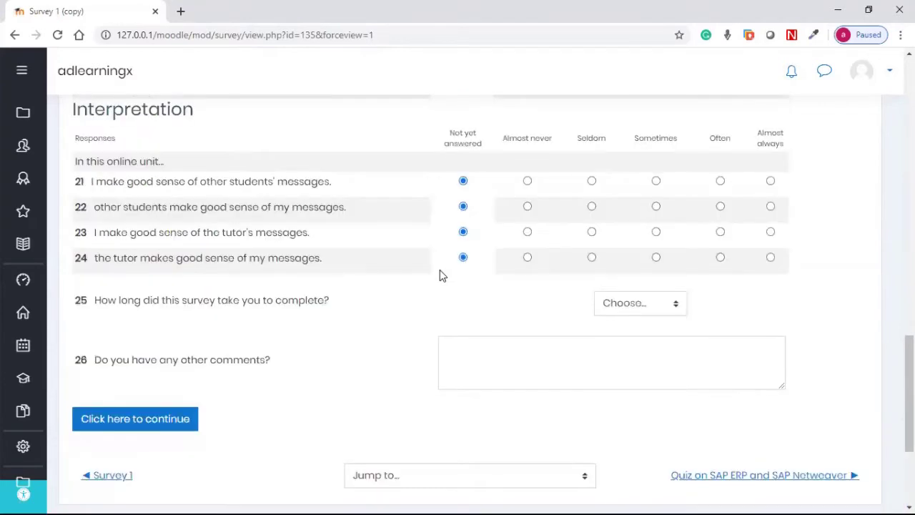
pyautogui.scroll(2, 439, 269)
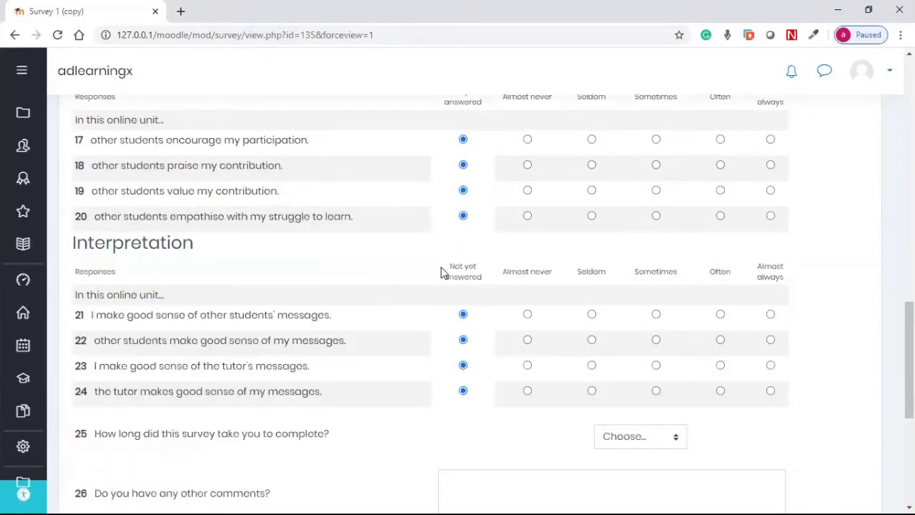
pyautogui.scroll(8, 443, 271)
pyautogui.scroll(2, 797, 256)
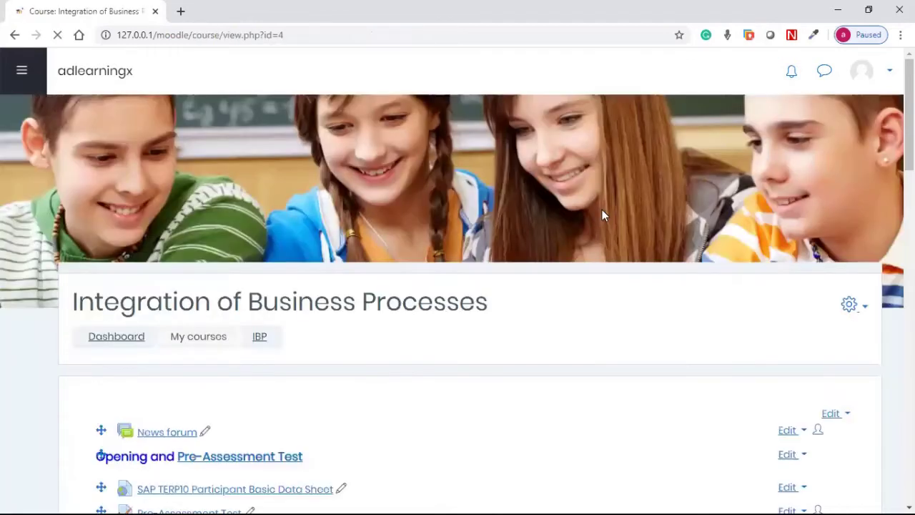
# Step: Add a new Choice activity to the IBP course
pyautogui.scroll(-3, 723, 383)
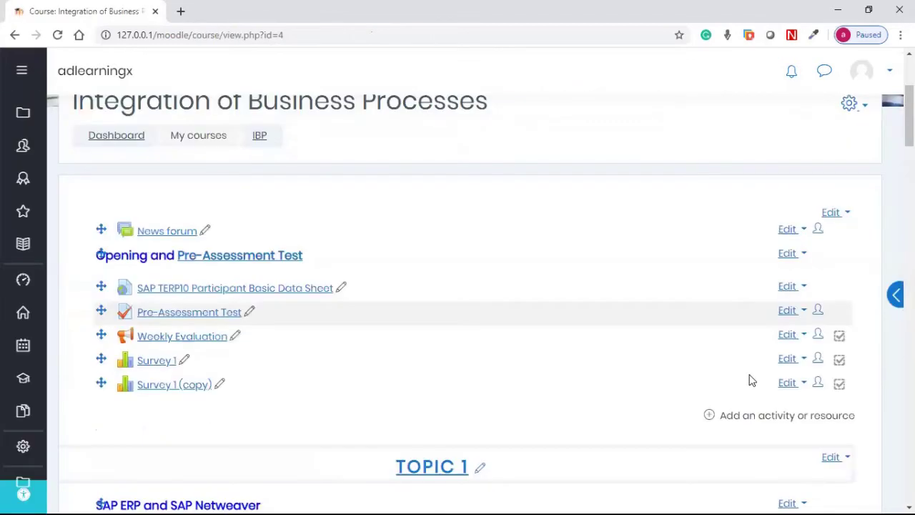
pyautogui.click(735, 419)
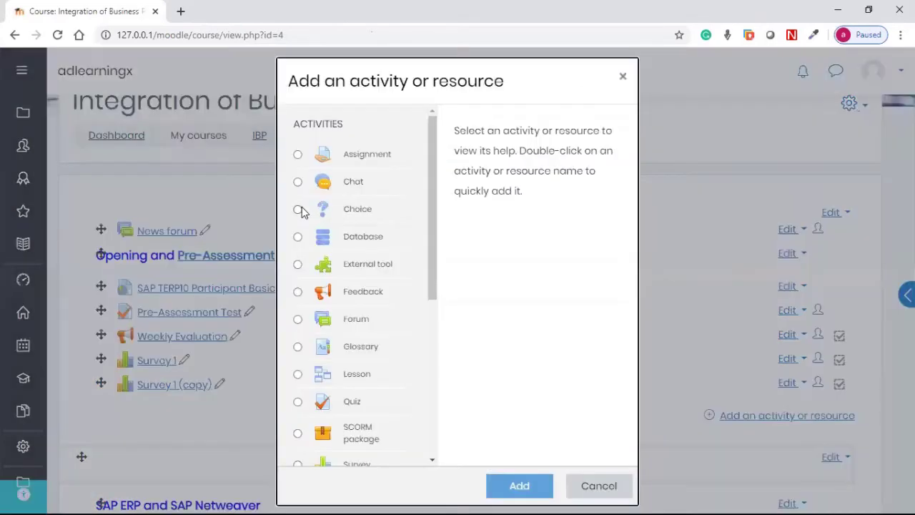
pyautogui.click(298, 208)
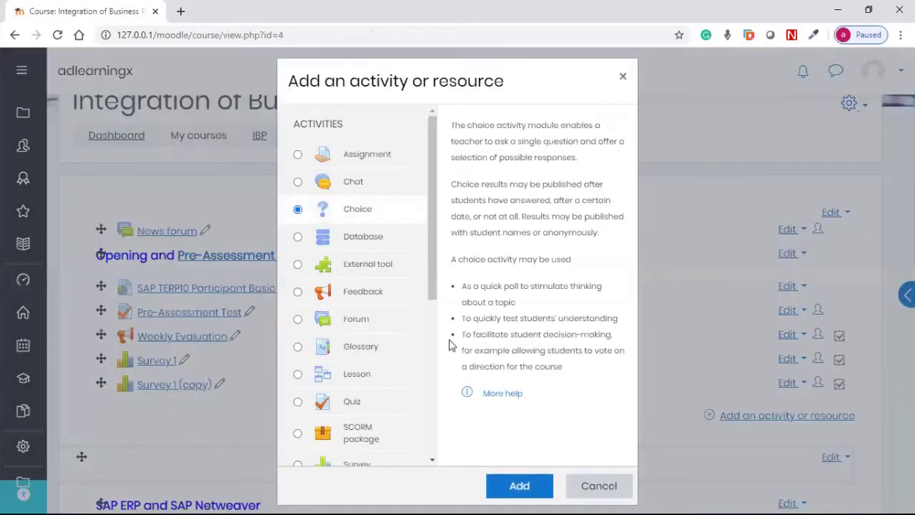
pyautogui.click(515, 485)
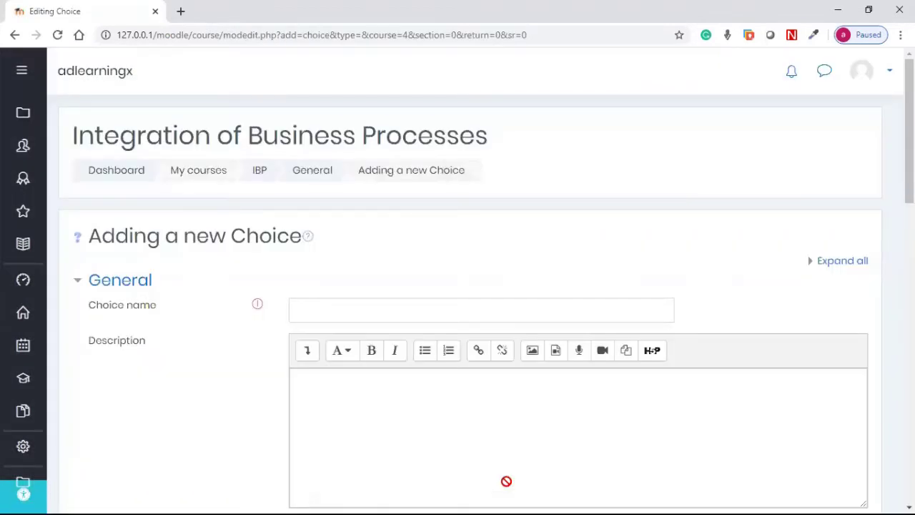
# Step: Name the choice 'Choice 1' and begin its description with 'Complete'
pyautogui.click(412, 297)
pyautogui.write('Choi')
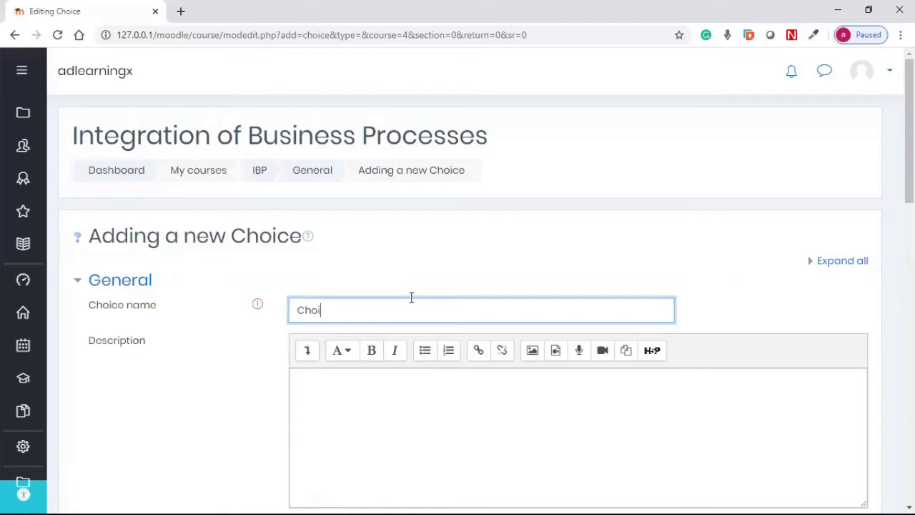
pyautogui.write('ce 1')
pyautogui.scroll(-3, 425, 241)
pyautogui.click(425, 241)
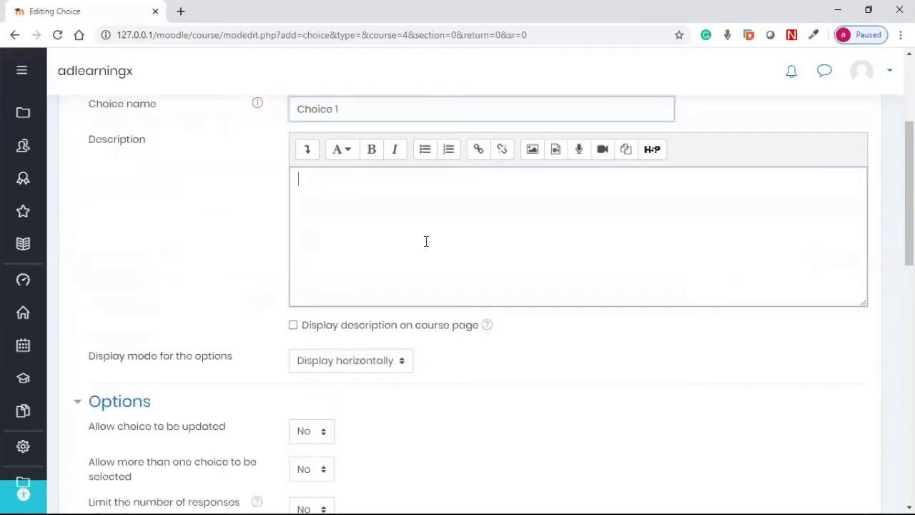
pyautogui.write('Complete')
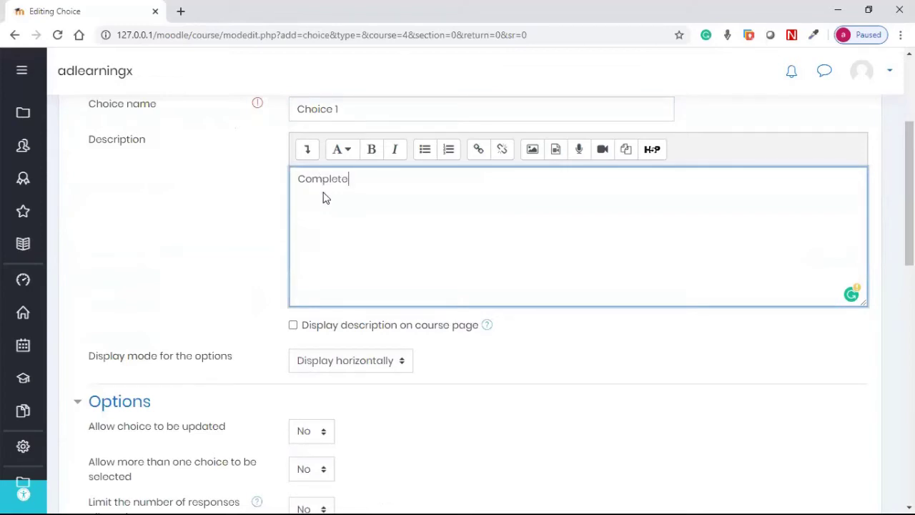
pyautogui.scroll(-3, 323, 198)
pyautogui.click(328, 159)
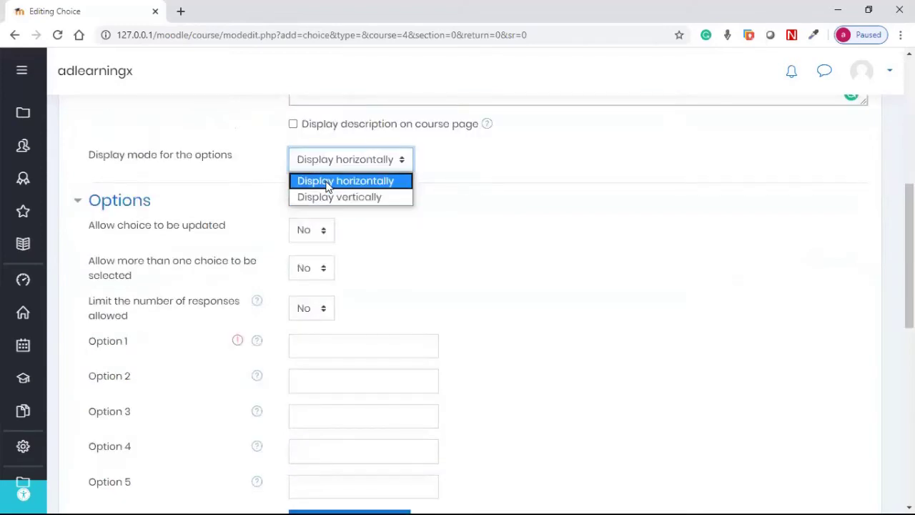
# Step: Keep horizontal display, leave updates and multiple choices at No, and set Limit the number of responses to Yes
pyautogui.click(452, 164)
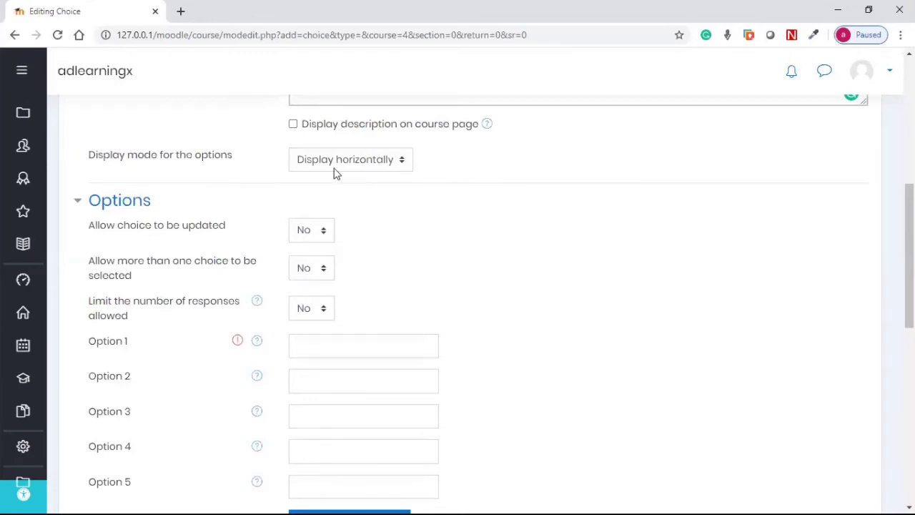
pyautogui.click(312, 232)
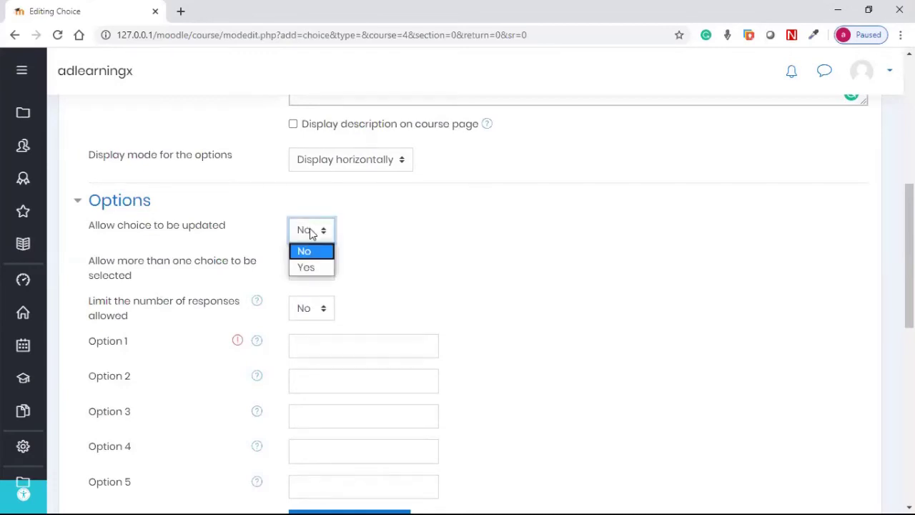
pyautogui.click(315, 278)
pyautogui.click(309, 271)
pyautogui.click(309, 271)
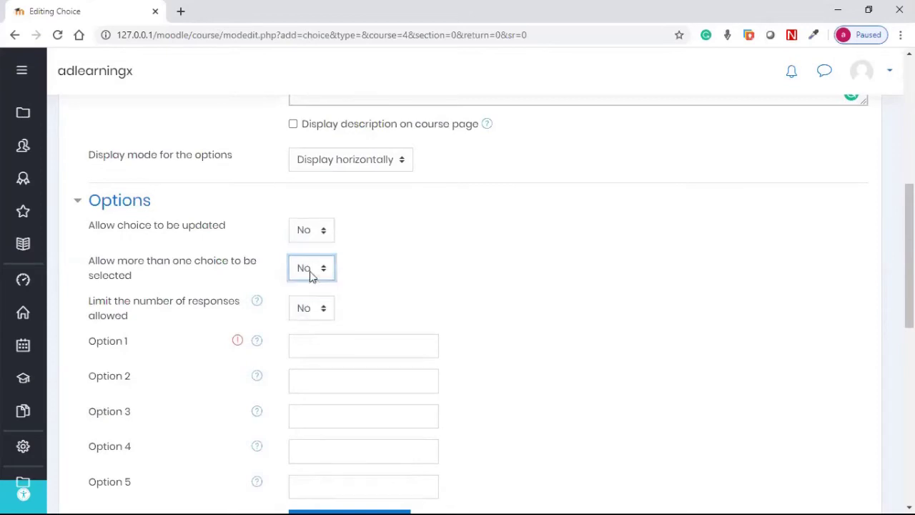
pyautogui.click(309, 291)
pyautogui.click(311, 311)
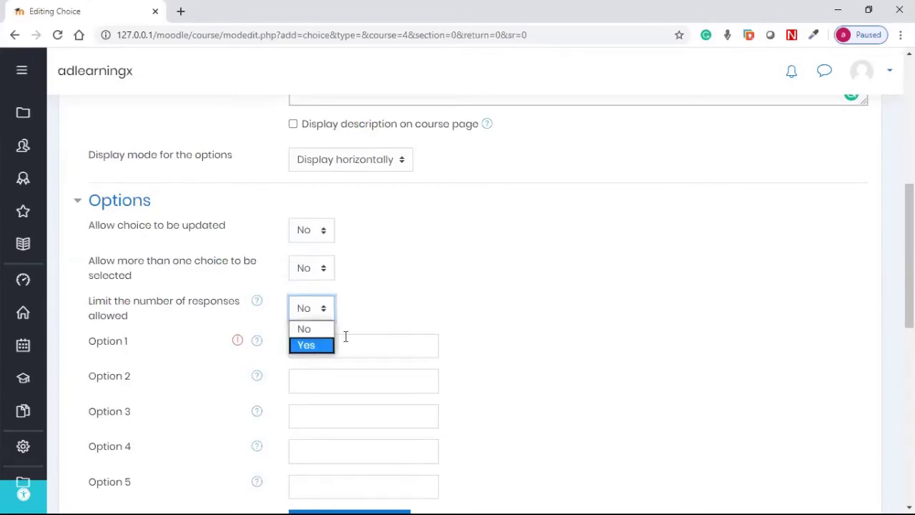
pyautogui.press('Return')
pyautogui.scroll(-1, 345, 341)
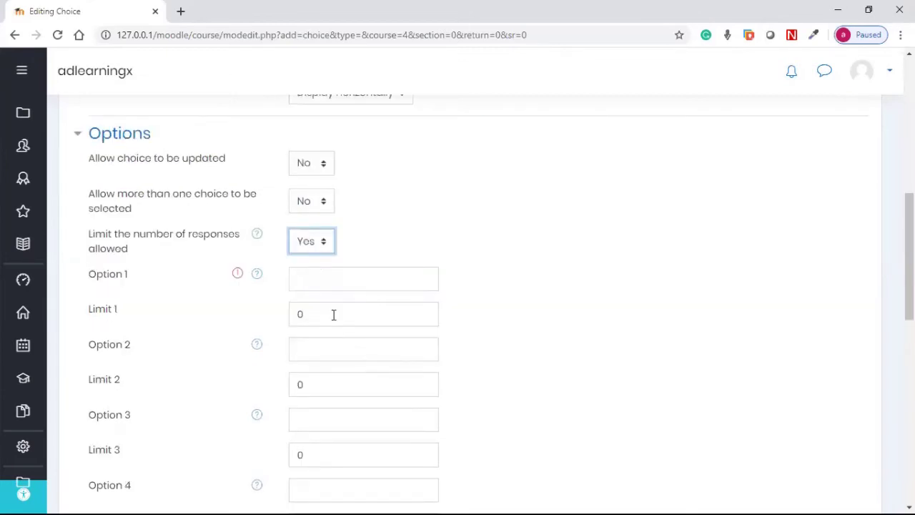
# Step: Enter 'Yes' as Option 1 and read the Option help popup
pyautogui.click(314, 282)
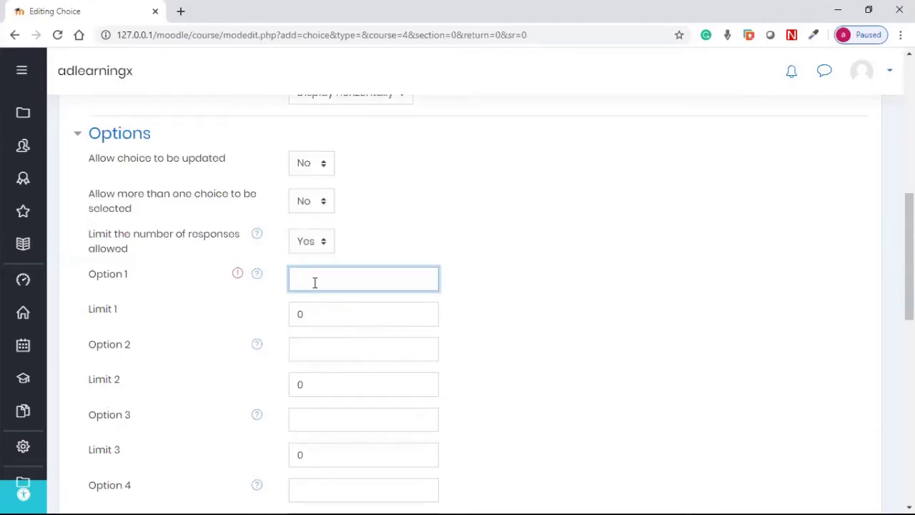
pyautogui.write('Yes')
pyautogui.press('Tab')
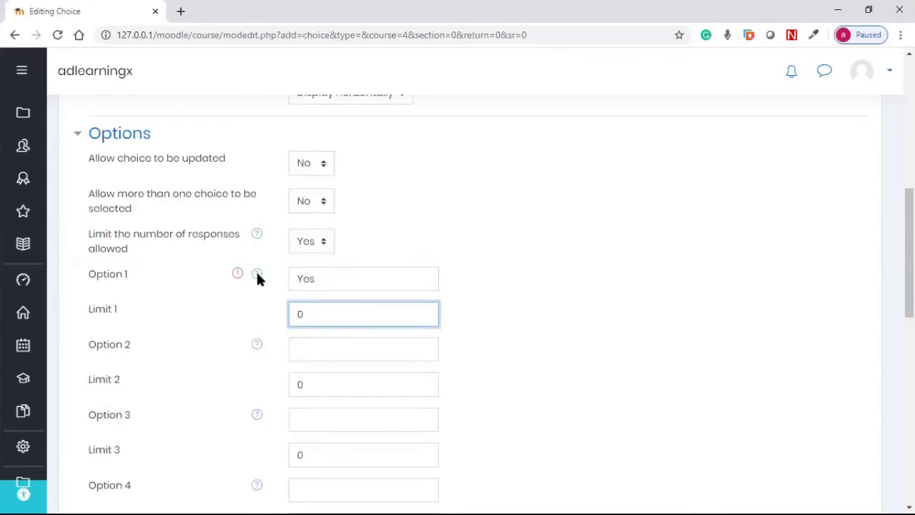
pyautogui.click(257, 273)
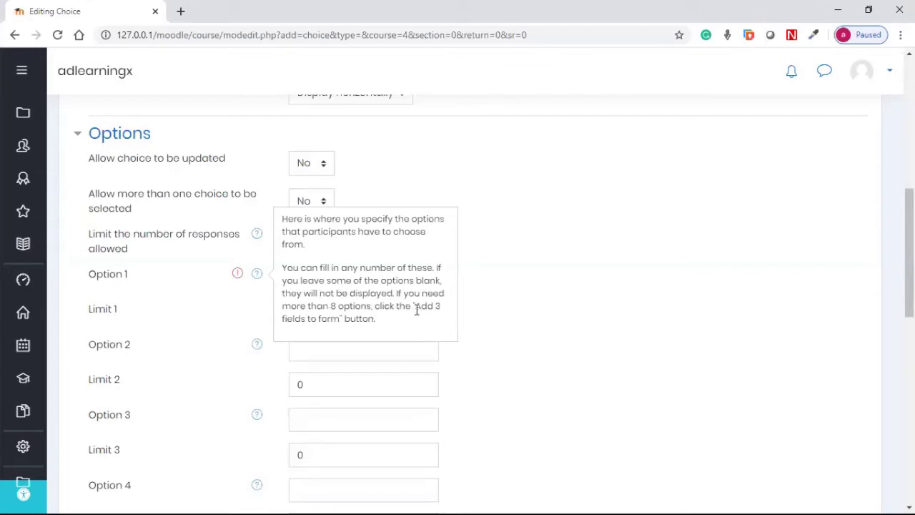
pyautogui.click(357, 308)
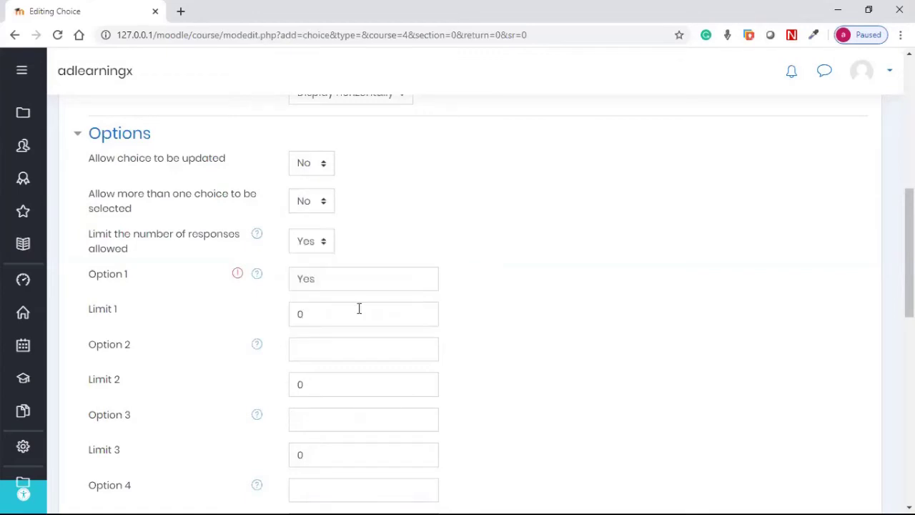
# Step: Enter 'NO' as Option 2 and expand the Availability settings
pyautogui.scroll(-1, 318, 276)
pyautogui.click(319, 276)
pyautogui.write('NO')
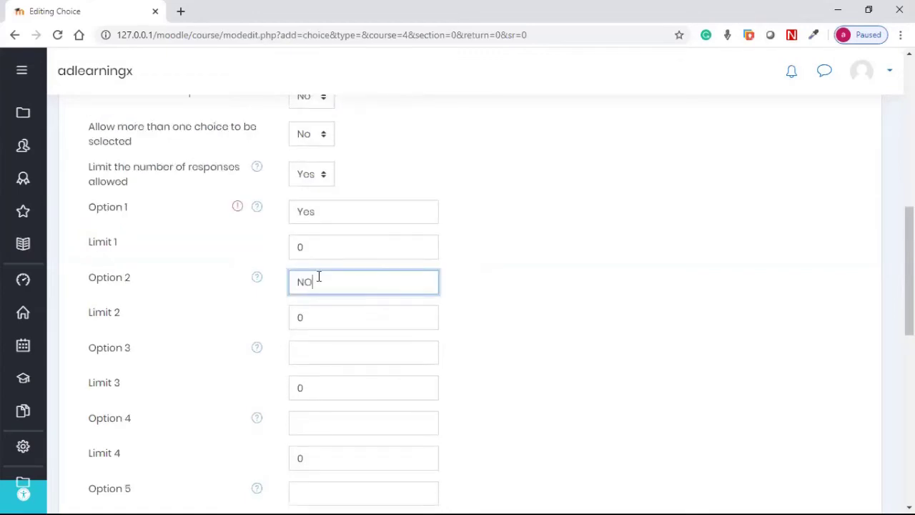
pyautogui.click(325, 218)
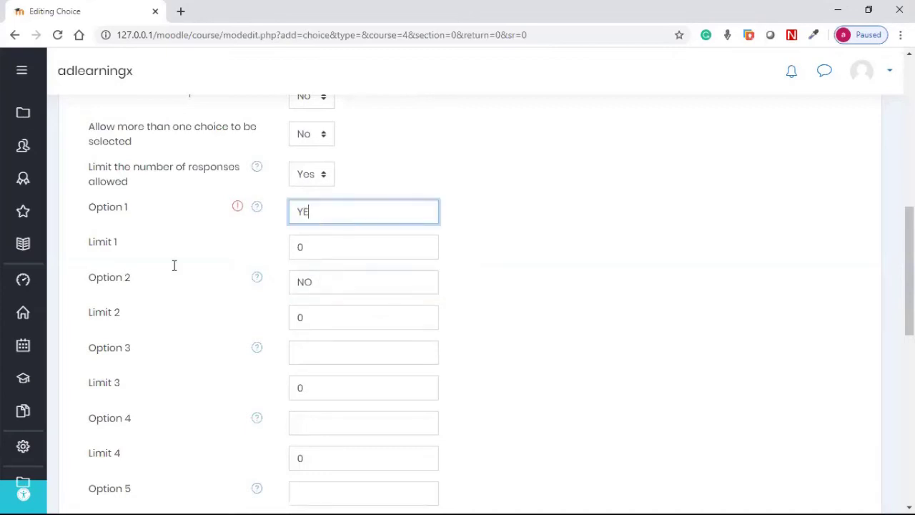
pyautogui.scroll(-4, 235, 289)
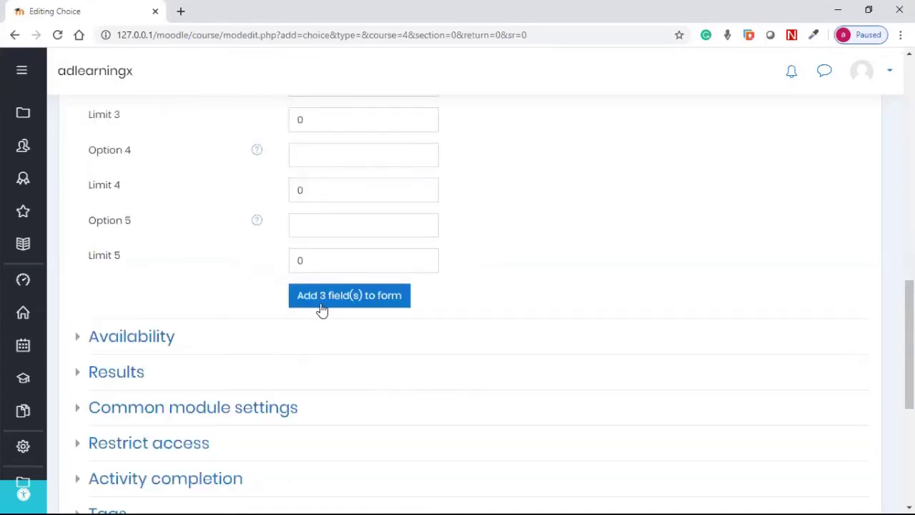
pyautogui.click(121, 339)
# Step: Set Publish results to 'Always show results to students'
pyautogui.scroll(-3, 125, 286)
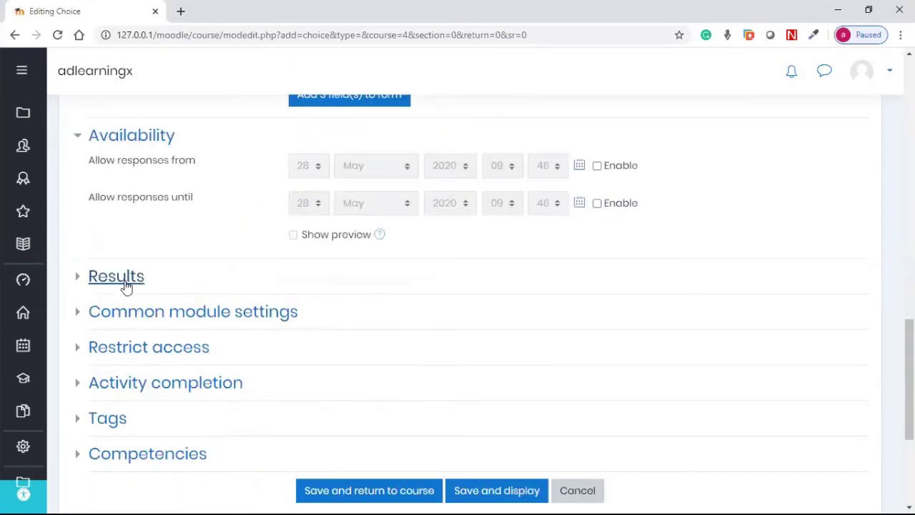
pyautogui.press('Return')
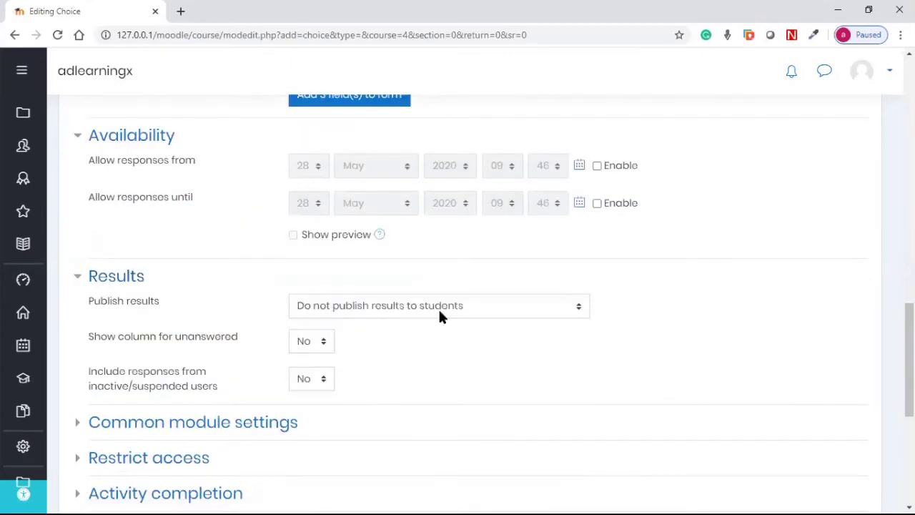
pyautogui.click(417, 306)
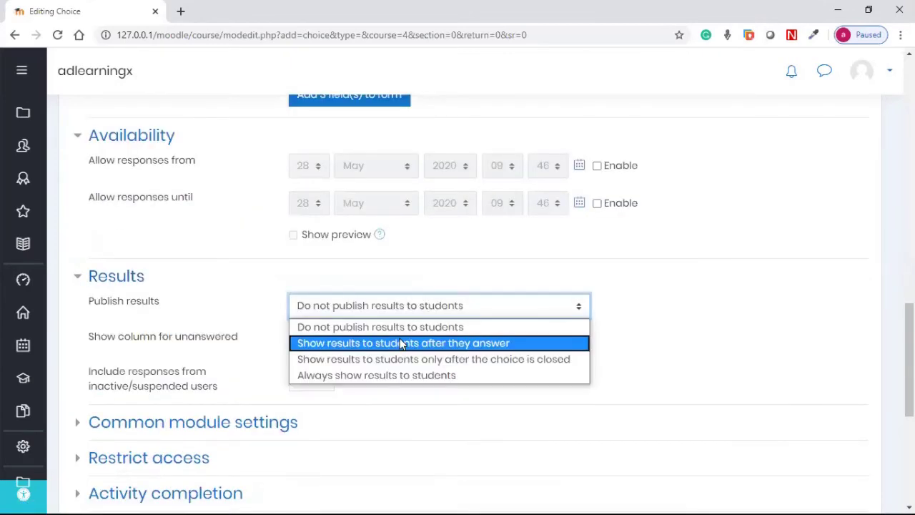
pyautogui.press('Up')
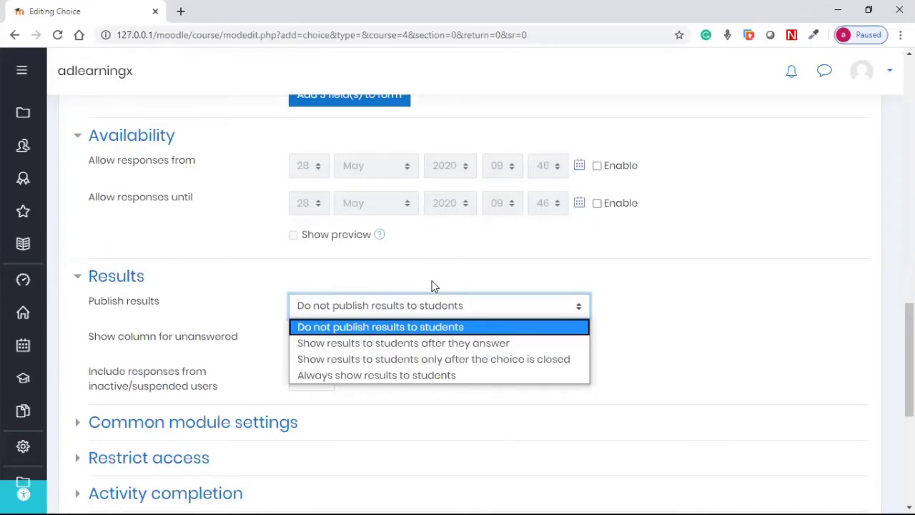
pyautogui.press('Down')
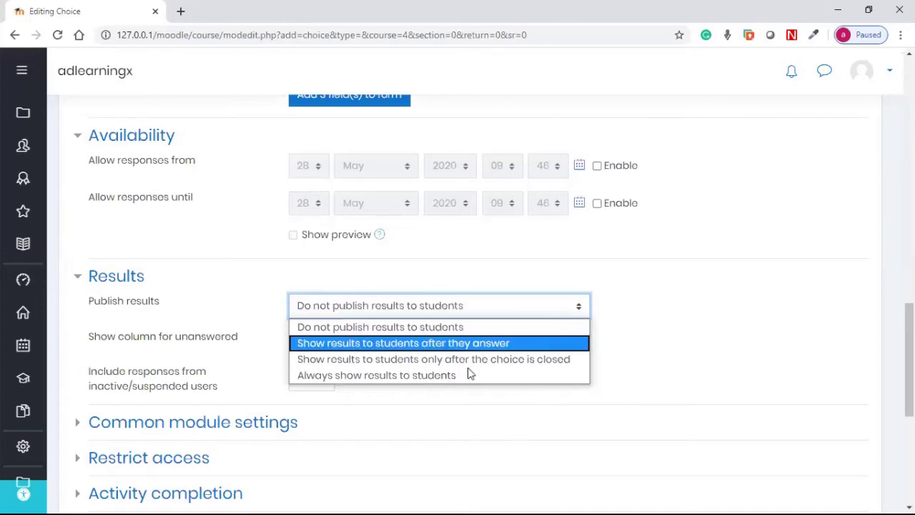
pyautogui.press('Down')
pyautogui.press('Down')
pyautogui.press('Return')
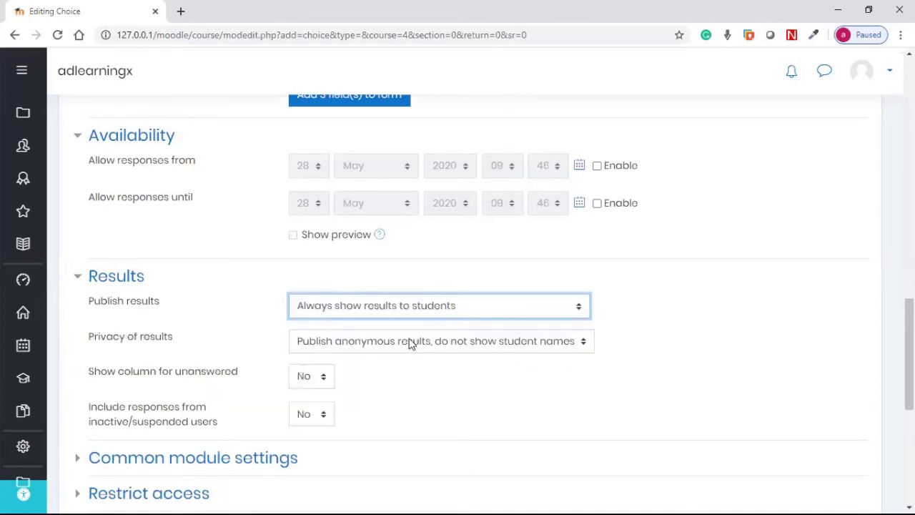
# Step: Keep results anonymous and set 'Show column for unanswered' to Yes
pyautogui.click(411, 344)
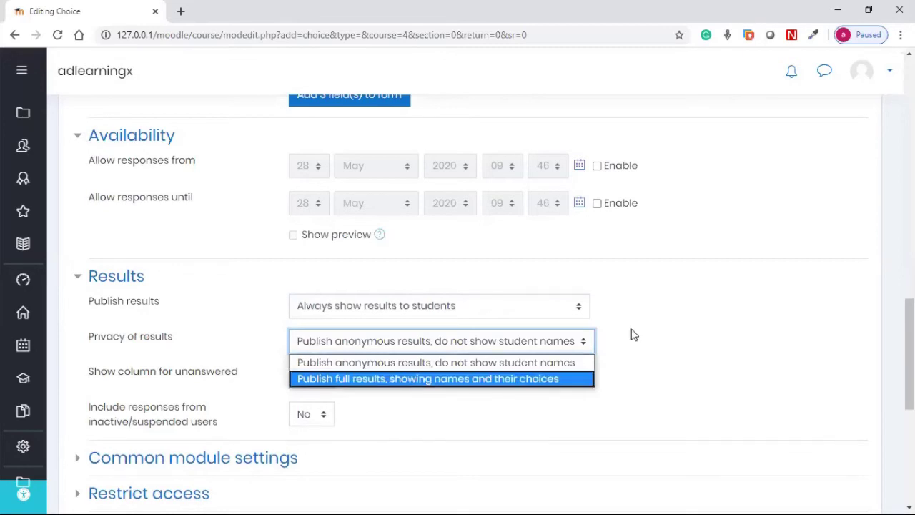
pyautogui.click(584, 293)
pyautogui.scroll(-2, 349, 277)
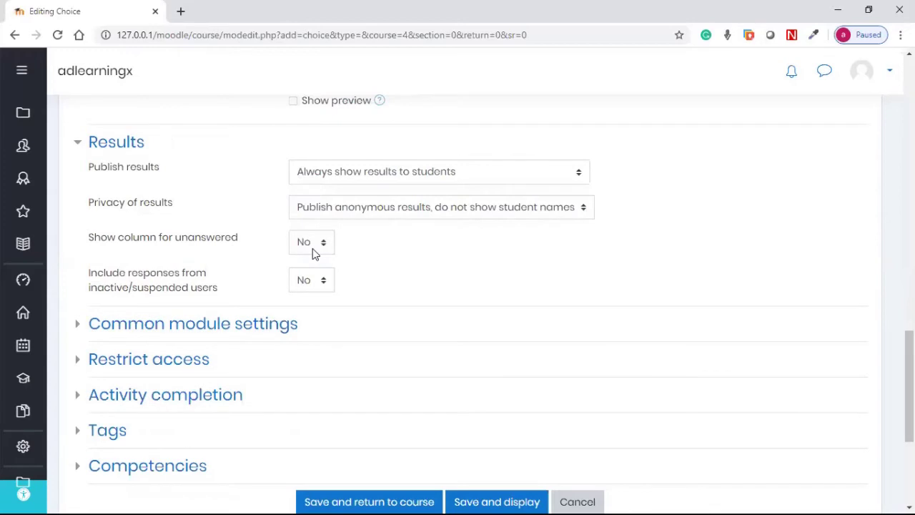
pyautogui.click(313, 248)
pyautogui.click(291, 302)
pyautogui.scroll(-2, 213, 152)
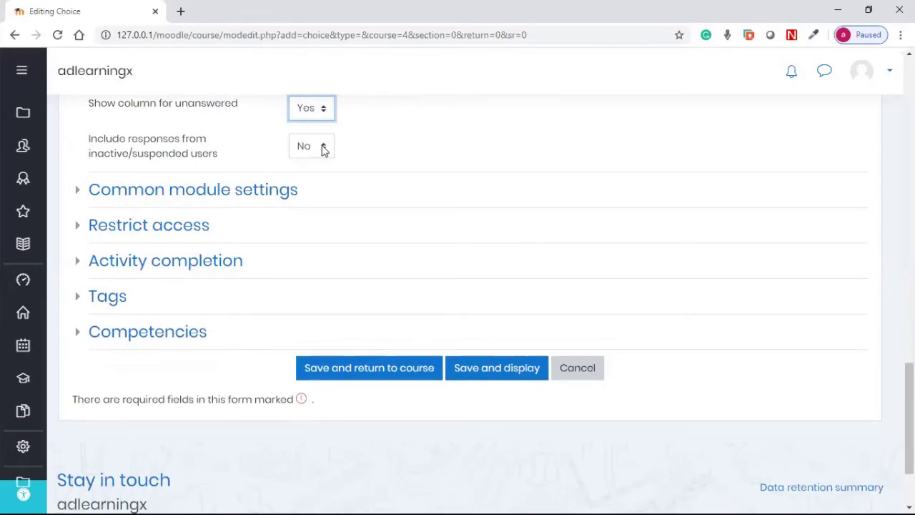
# Step: Set completion tracking to 'Show activity as complete when conditions are met', then save and display
pyautogui.click(173, 262)
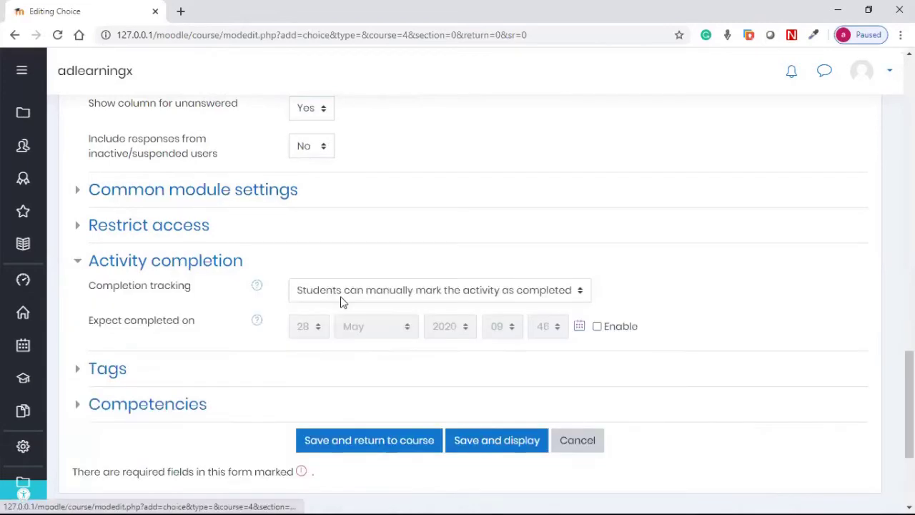
pyautogui.click(342, 302)
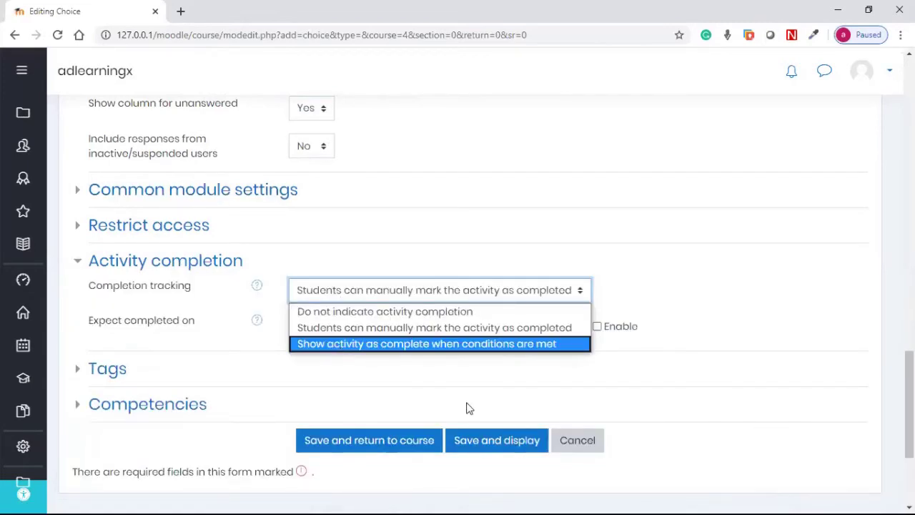
pyautogui.press('Return')
pyautogui.scroll(-2, 353, 179)
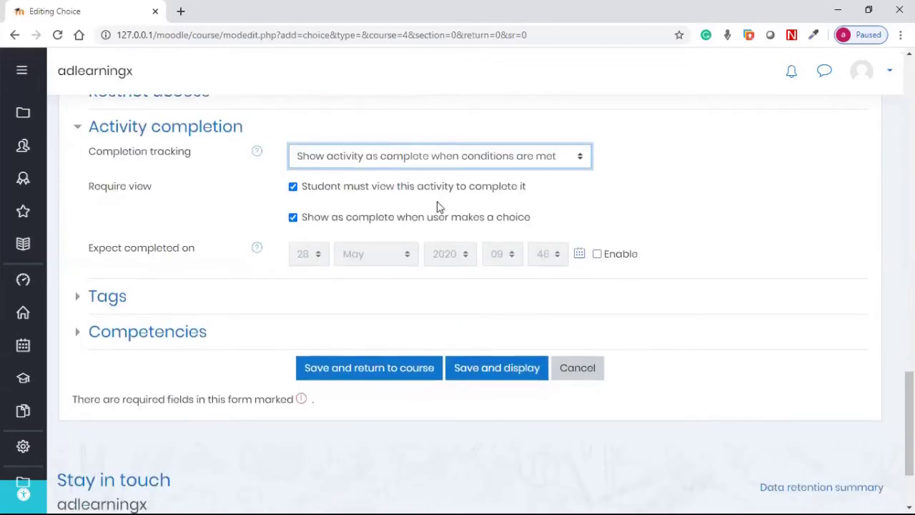
pyautogui.click(503, 372)
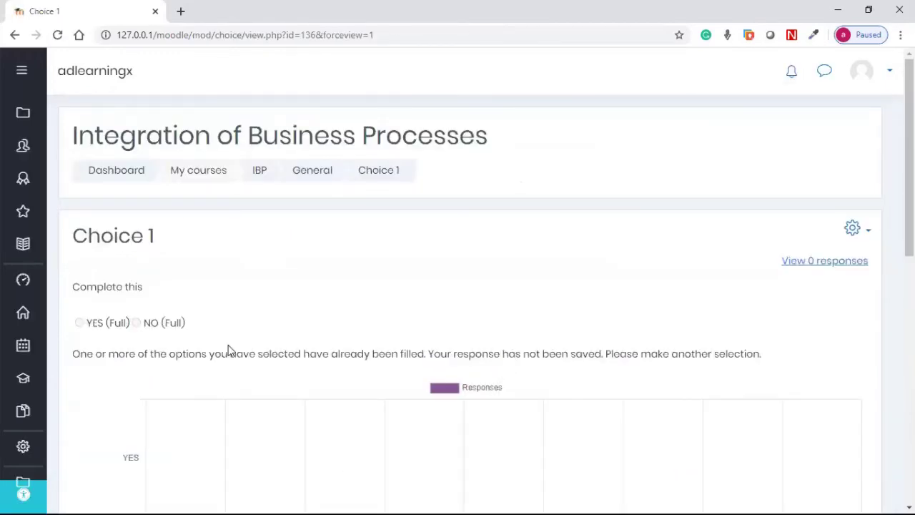
pyautogui.scroll(-1, 162, 232)
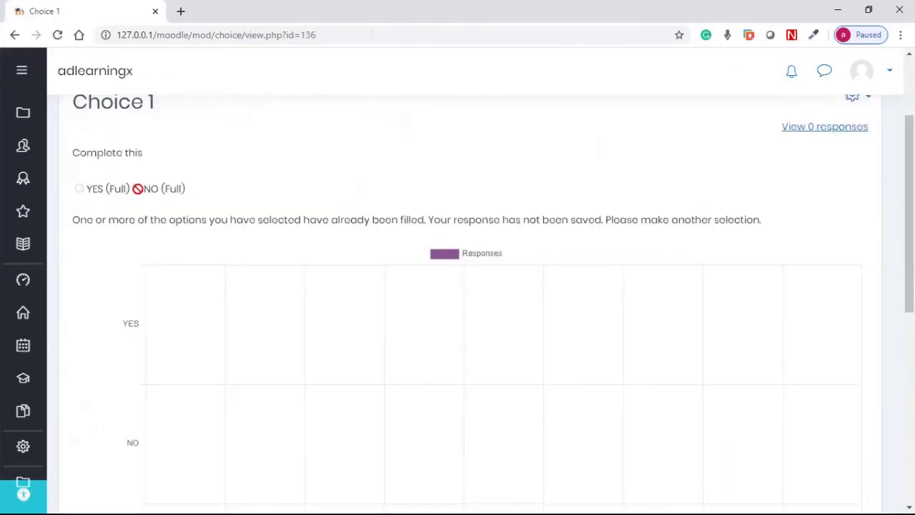
pyautogui.scroll(-2, 490, 204)
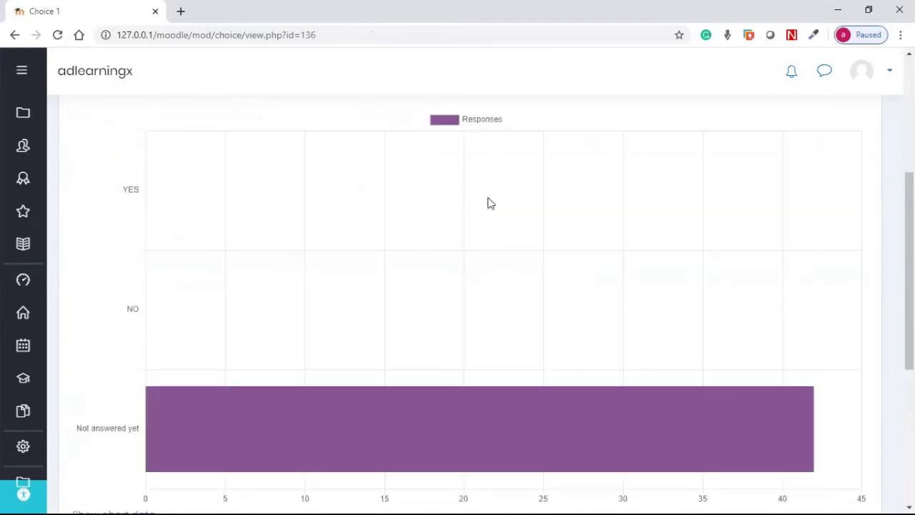
pyautogui.scroll(-4, 491, 204)
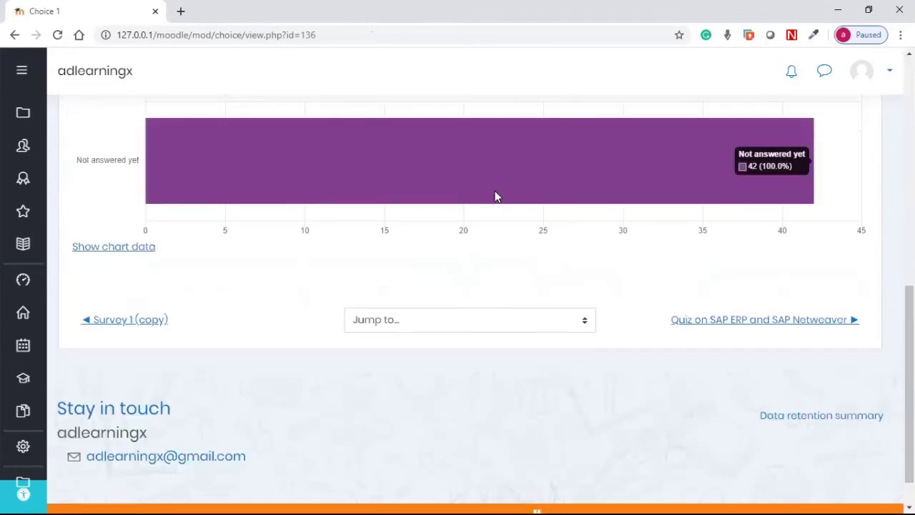
pyautogui.scroll(8, 497, 197)
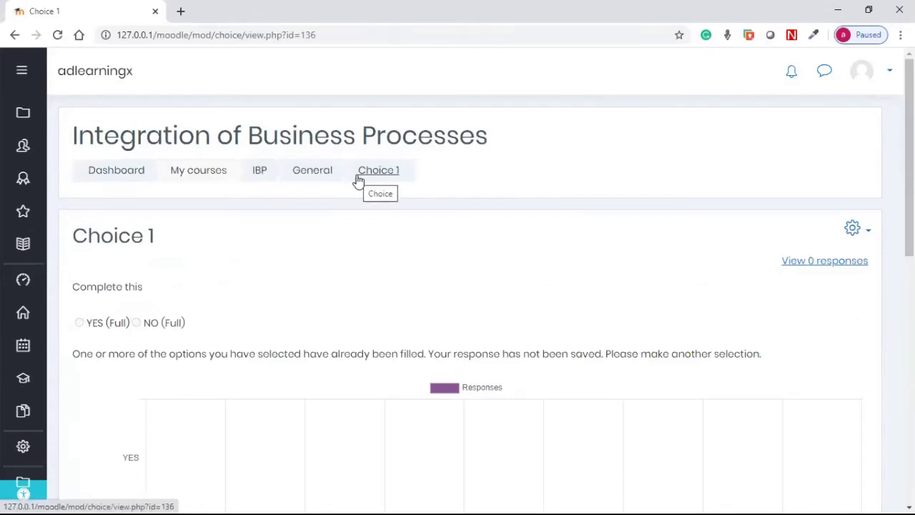
# Step: Go back to the IBP course page and open the Add an activity or resource chooser
pyautogui.click(261, 174)
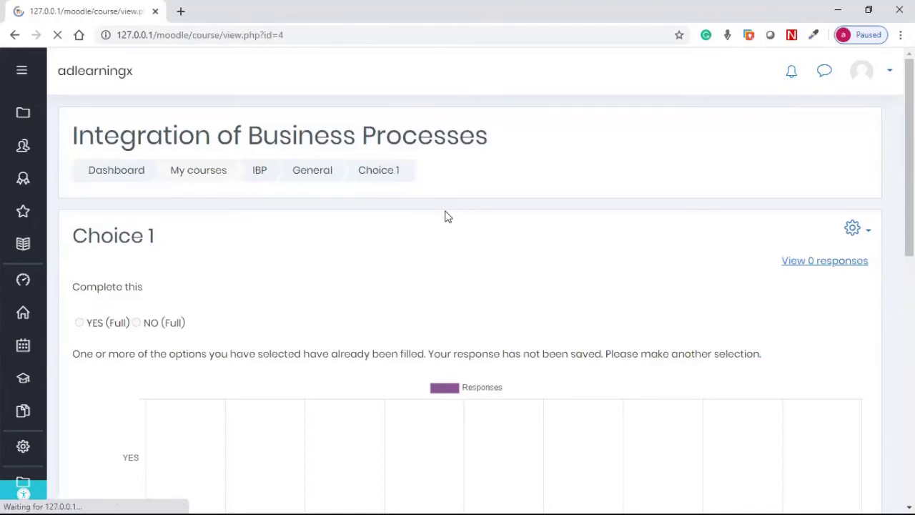
pyautogui.scroll(-2, 448, 209)
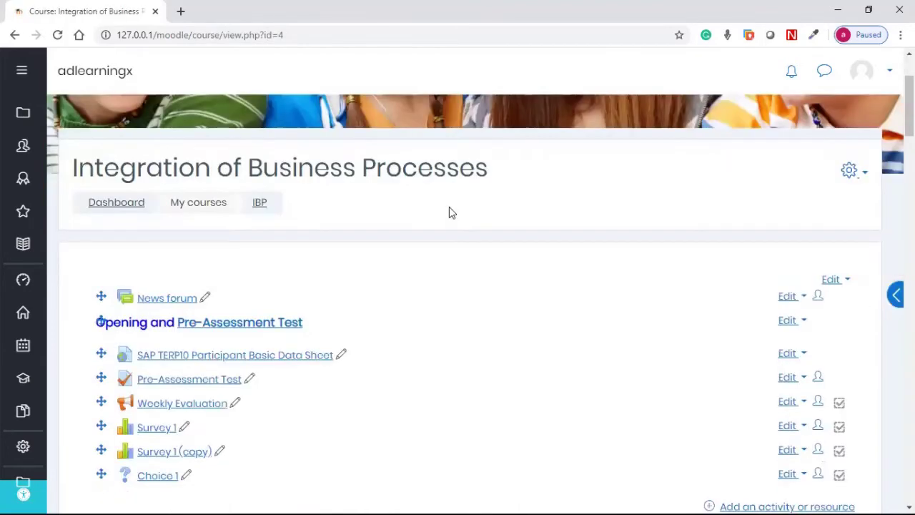
pyautogui.scroll(-2, 449, 208)
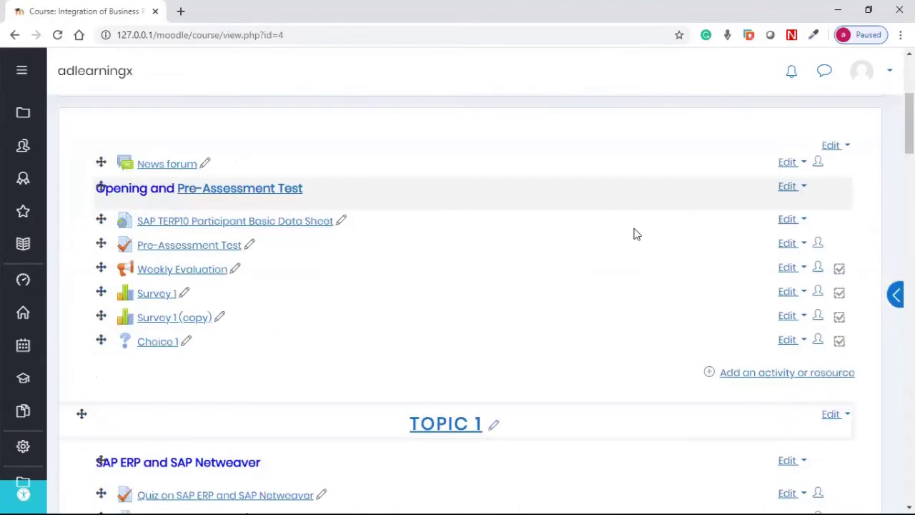
pyautogui.click(736, 371)
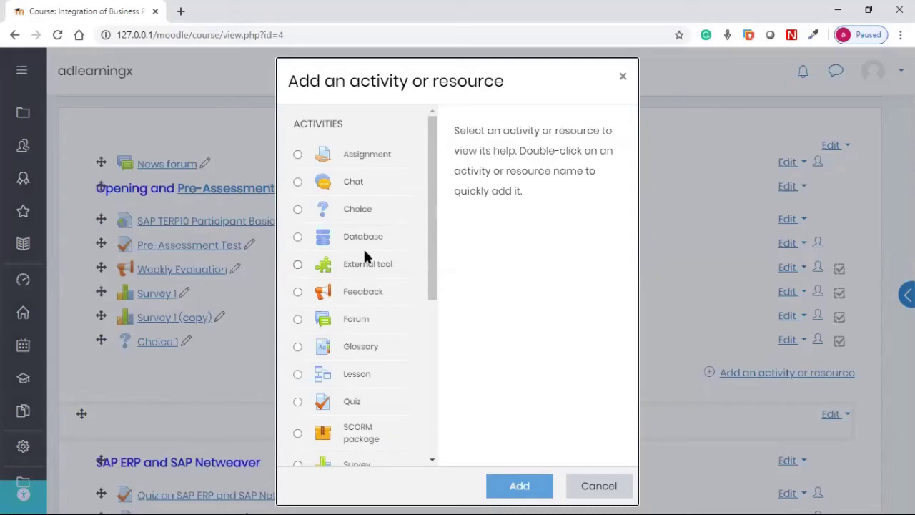
# Step: Read the Database description, then select Wiki and scroll through its description
pyautogui.scroll(-2, 365, 256)
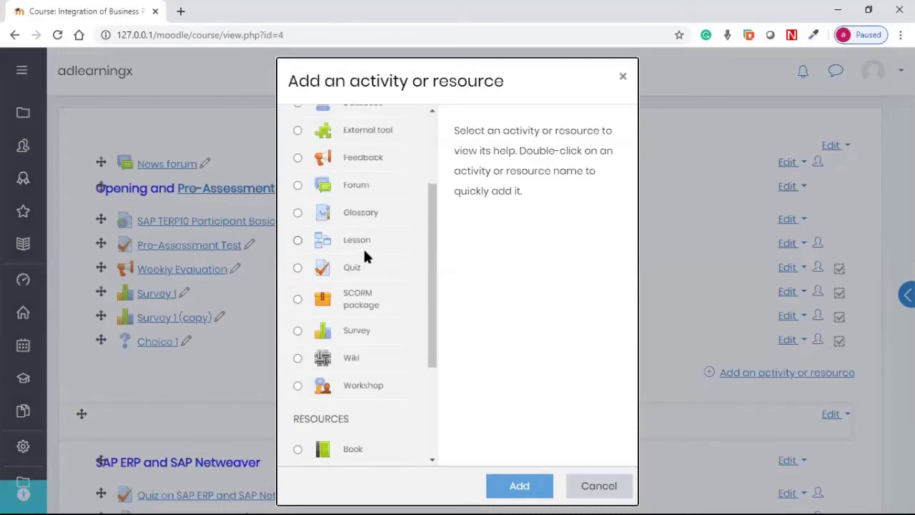
pyautogui.scroll(1, 370, 224)
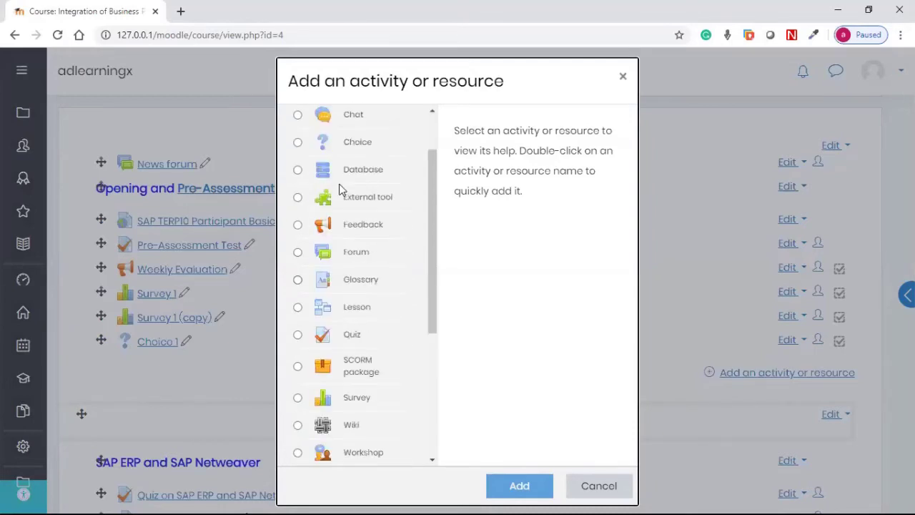
pyautogui.click(362, 172)
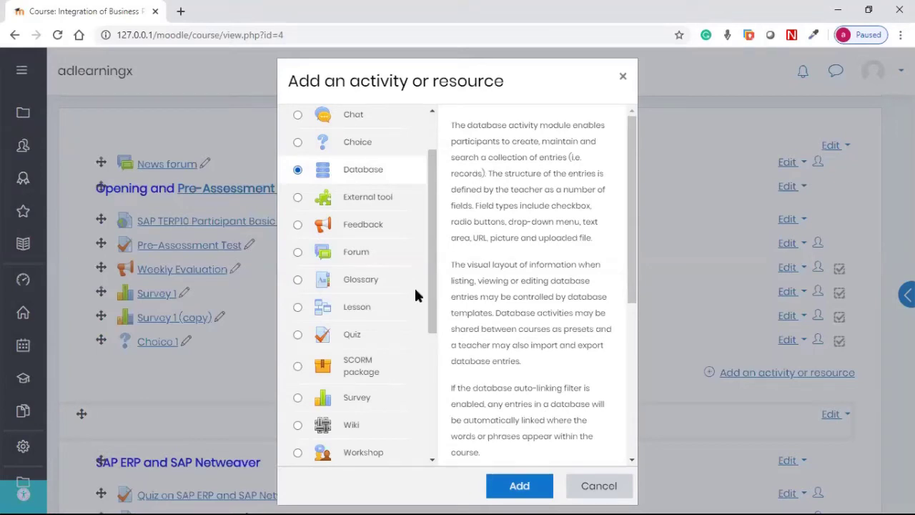
pyautogui.click(351, 425)
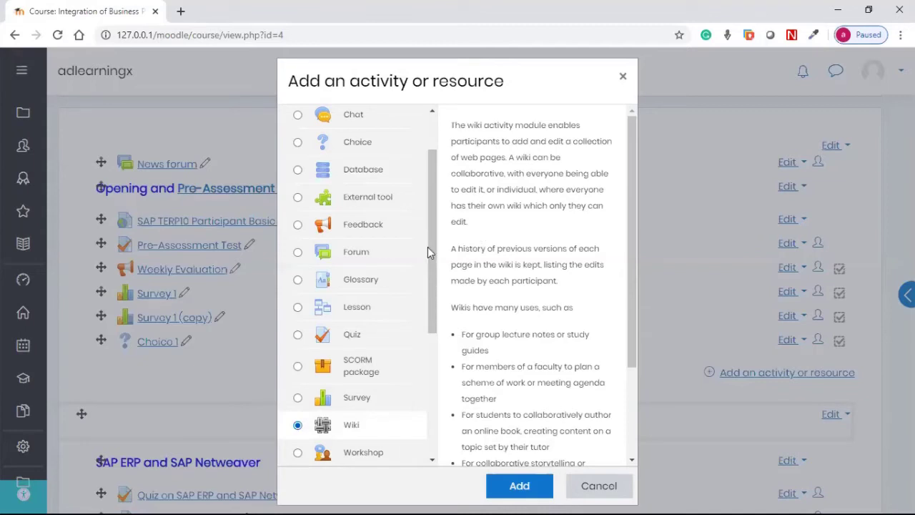
pyautogui.scroll(-1, 485, 241)
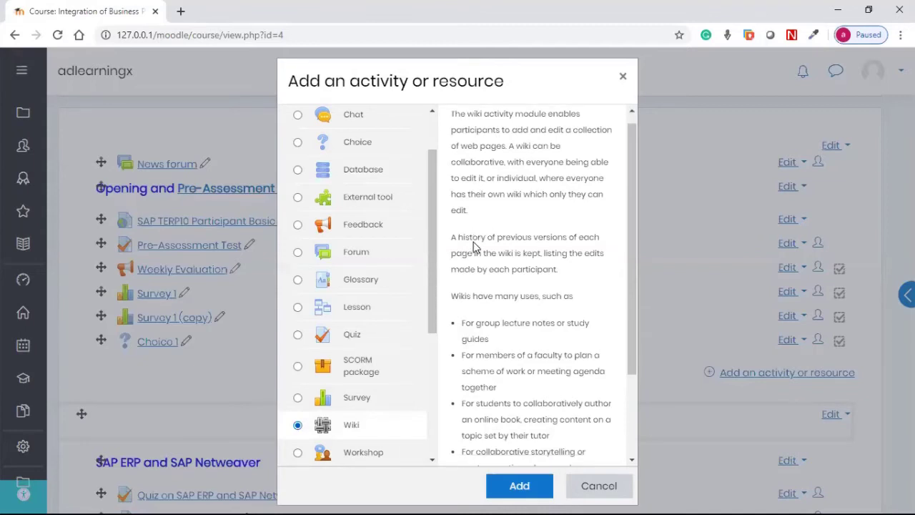
pyautogui.scroll(-2, 457, 286)
pyautogui.scroll(-3, 322, 453)
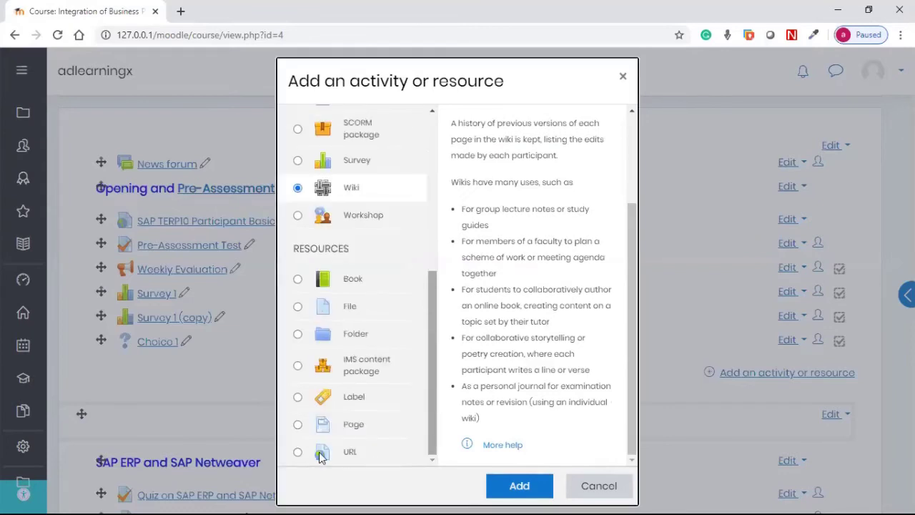
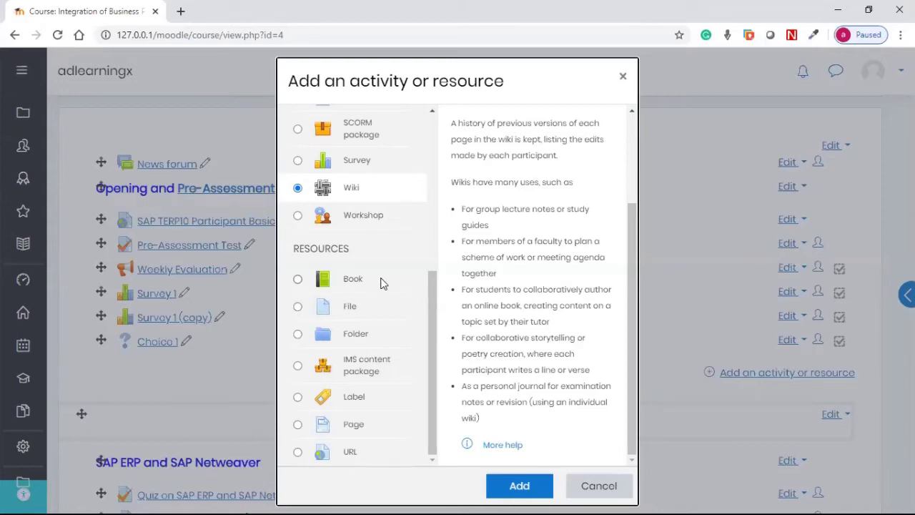
# Step: Pick Glossary in the activity chooser and add it to Integration of Business Processes
pyautogui.scroll(2, 331, 325)
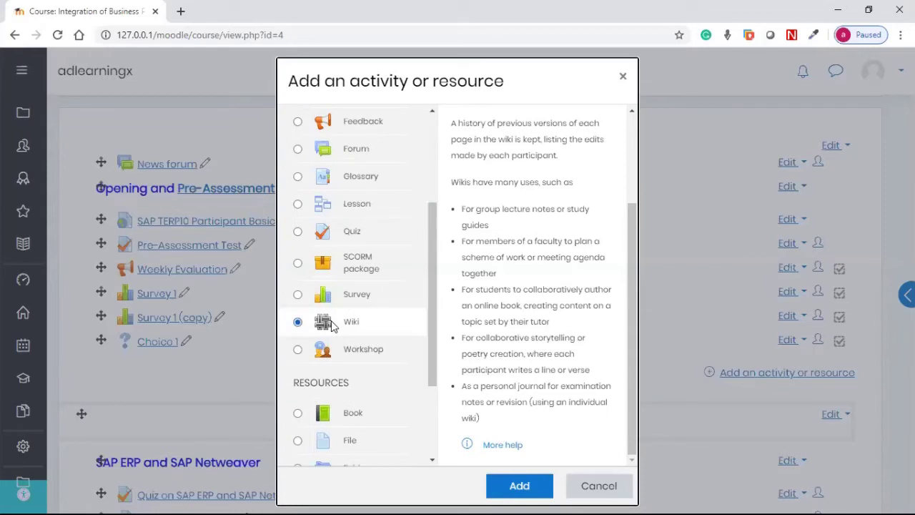
pyautogui.scroll(2, 333, 326)
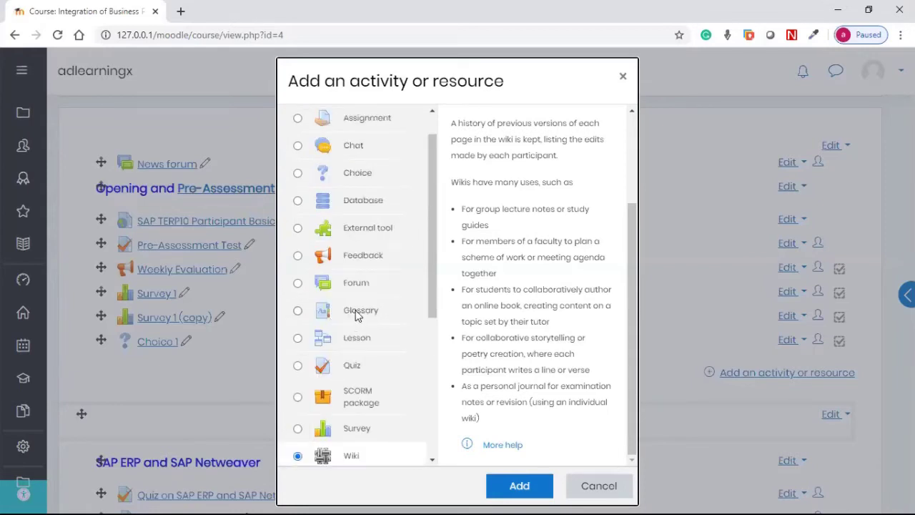
pyautogui.click(357, 312)
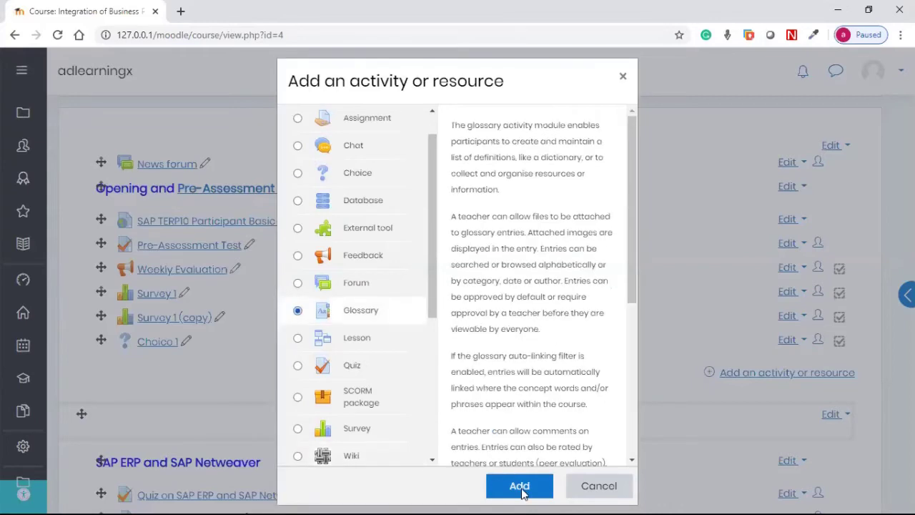
pyautogui.click(522, 486)
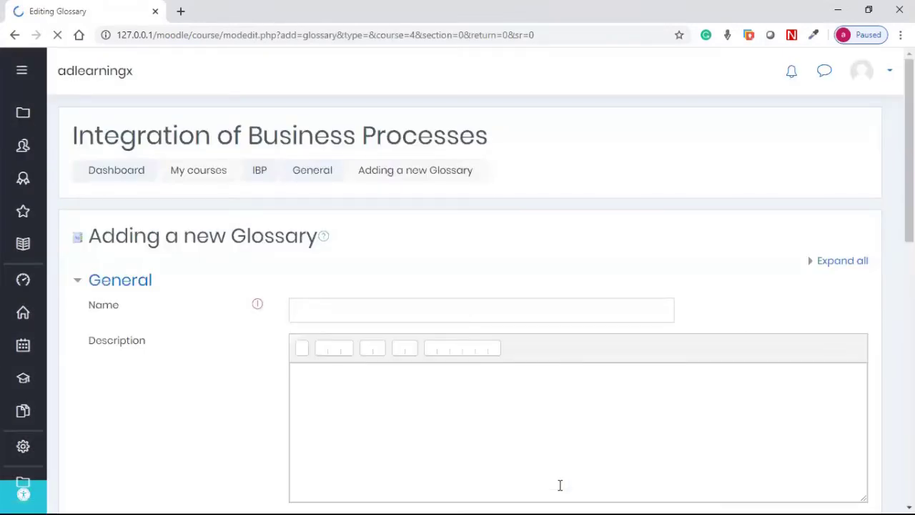
# Step: Leave the glossary form and open TEST20:Entrepreneurial Educators' Workshop from the Site home course list
pyautogui.click(34, 315)
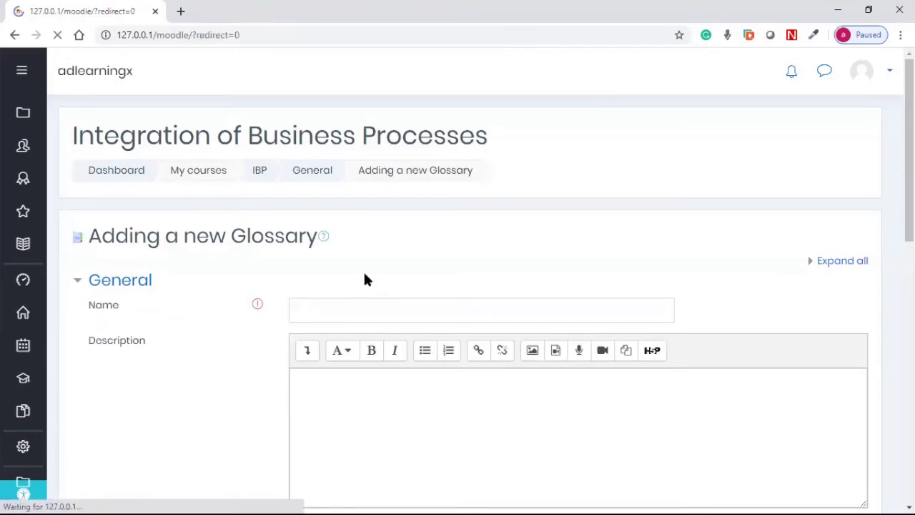
pyautogui.scroll(-10, 363, 282)
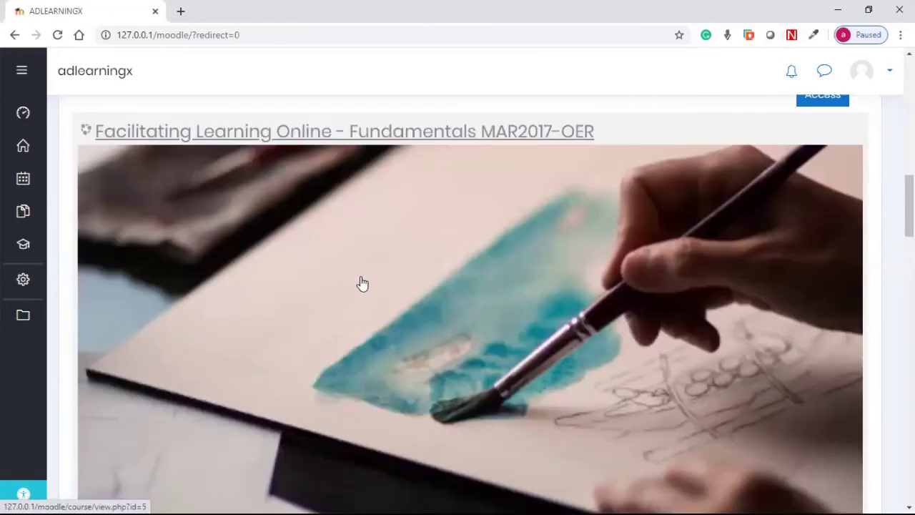
pyautogui.scroll(-5, 363, 283)
pyautogui.scroll(-5, 359, 275)
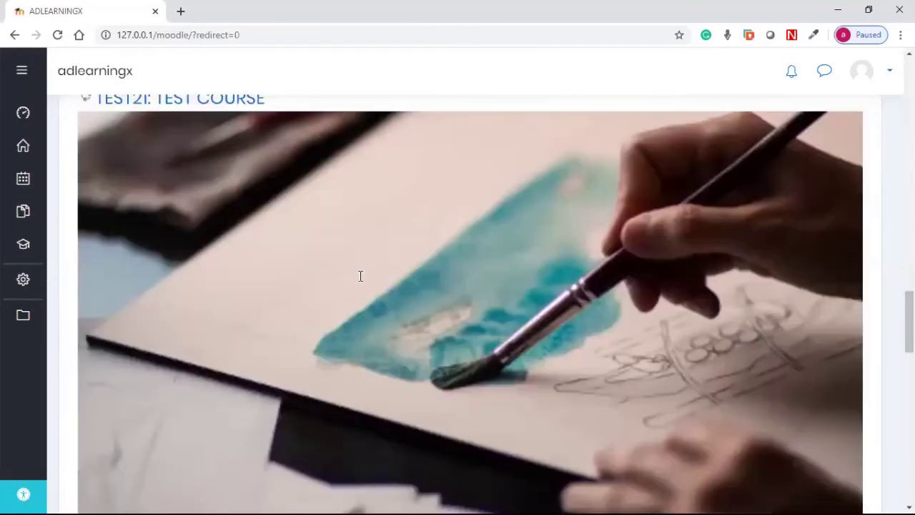
pyautogui.scroll(8, 256, 169)
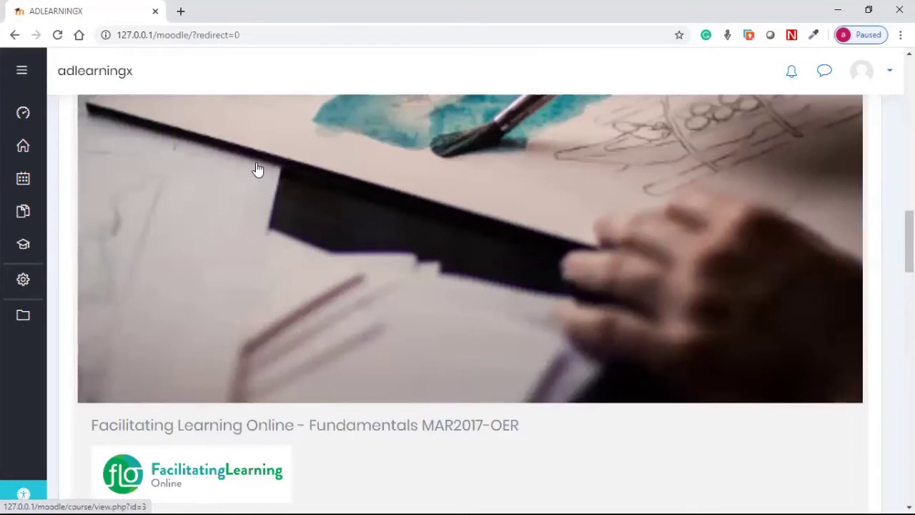
pyautogui.scroll(-2, 254, 163)
pyautogui.scroll(-10, 276, 190)
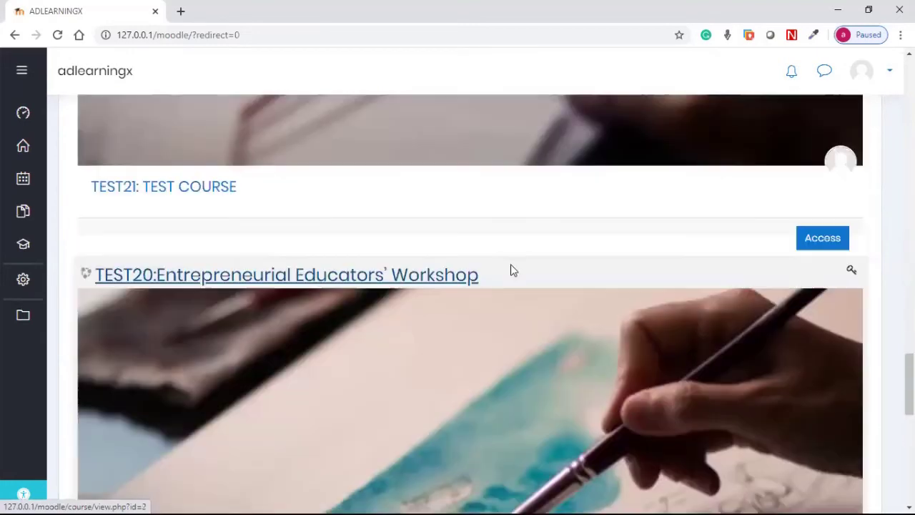
pyautogui.scroll(3, 286, 272)
pyautogui.click(511, 269)
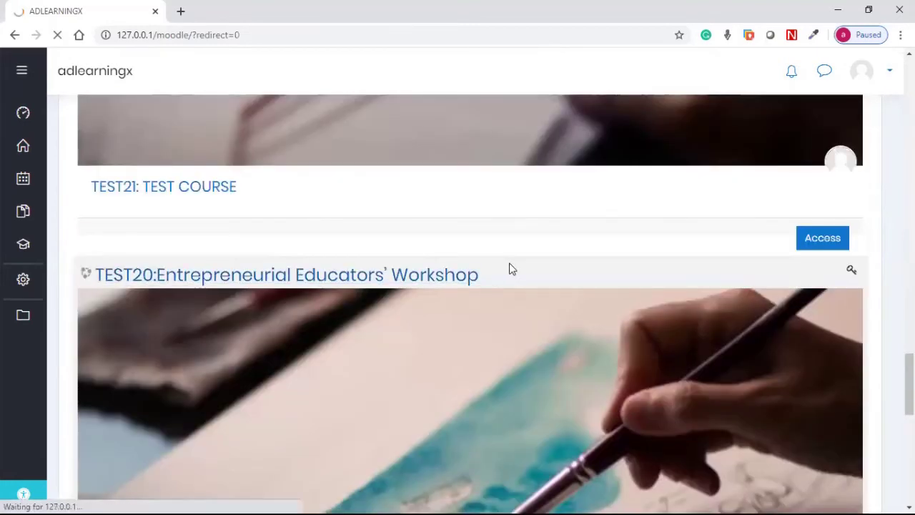
pyautogui.scroll(-4, 263, 254)
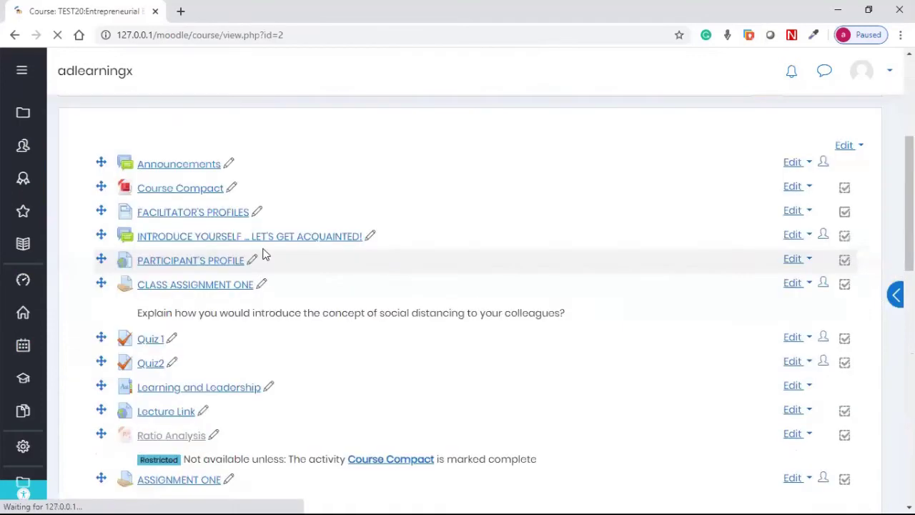
pyautogui.scroll(-2, 270, 276)
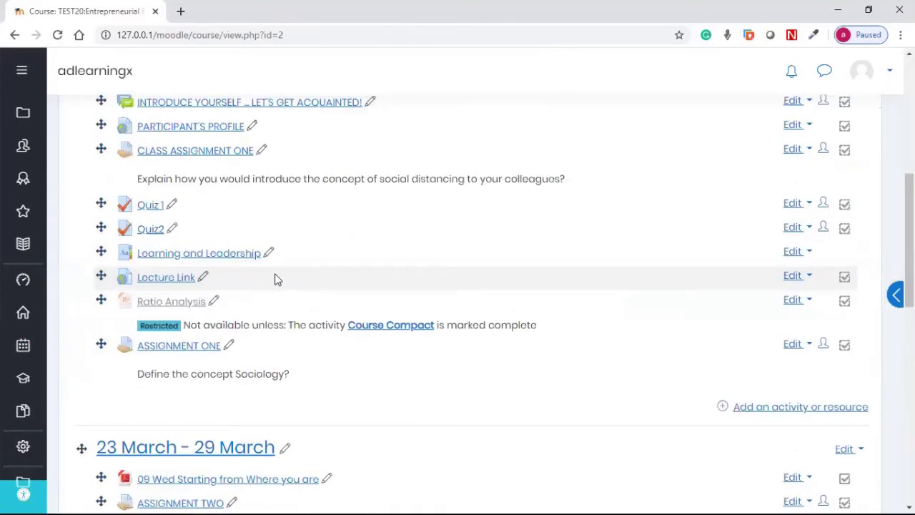
pyautogui.scroll(-1, 277, 280)
pyautogui.scroll(-2, 278, 280)
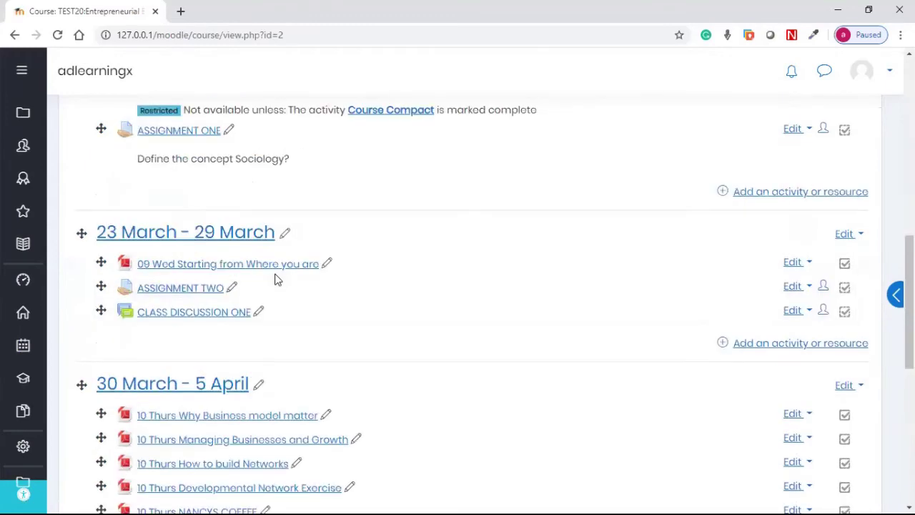
pyautogui.scroll(4, 277, 279)
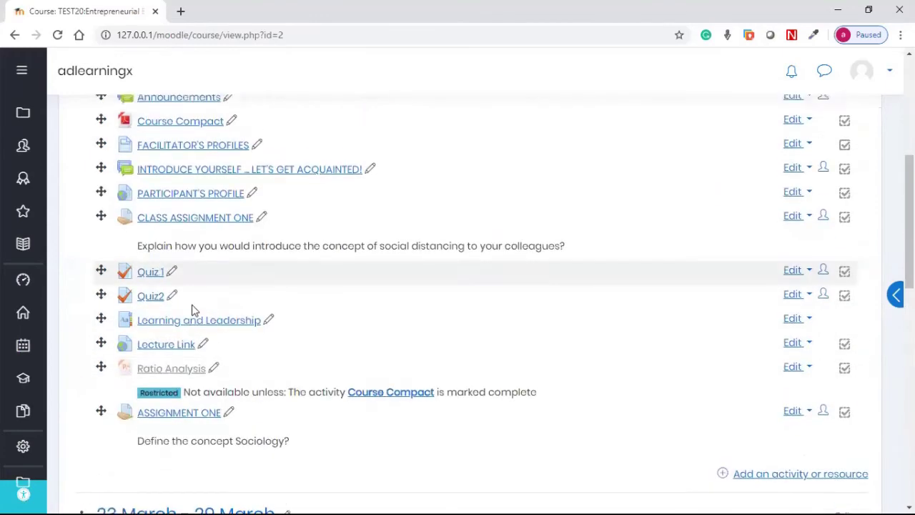
pyautogui.click(182, 323)
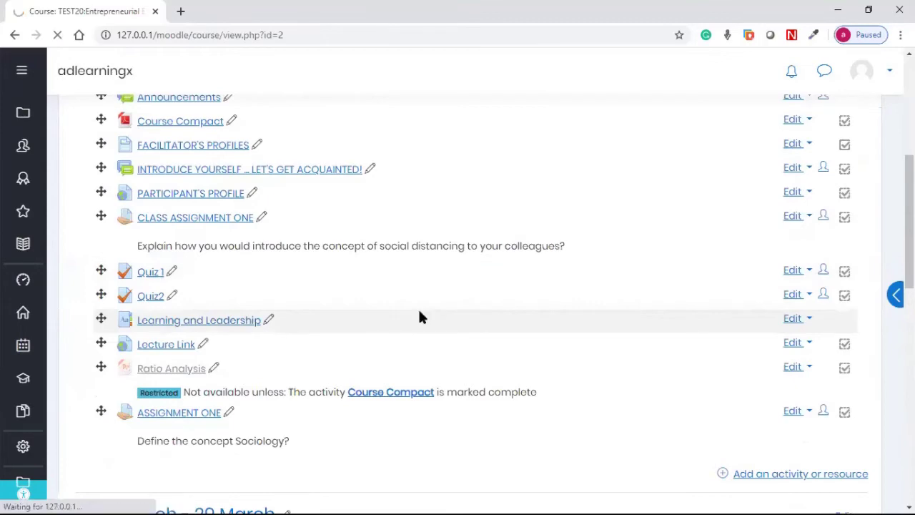
pyautogui.scroll(-4, 417, 316)
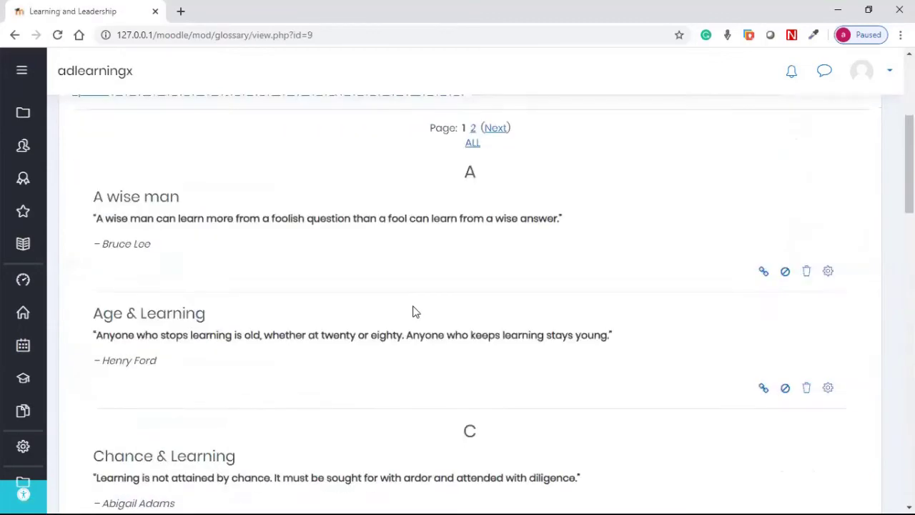
pyautogui.scroll(4, 408, 299)
pyautogui.scroll(-8, 385, 248)
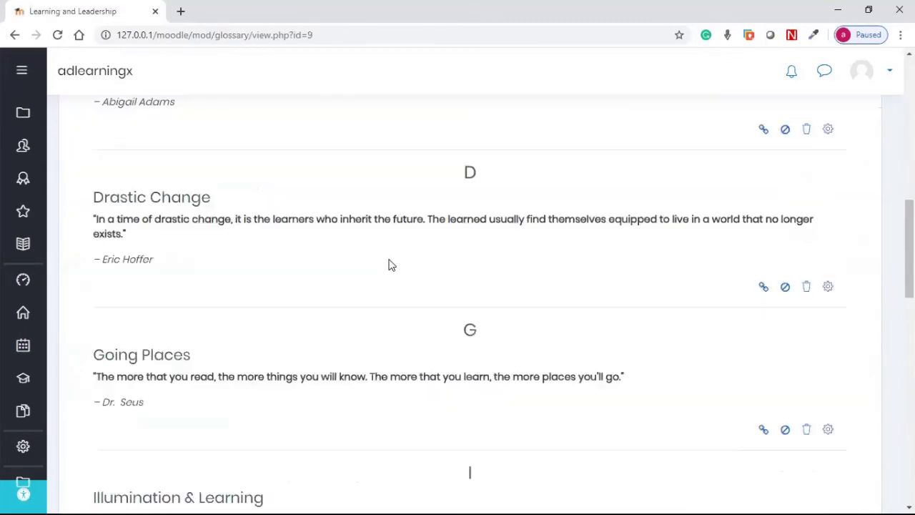
pyautogui.scroll(-1, 119, 198)
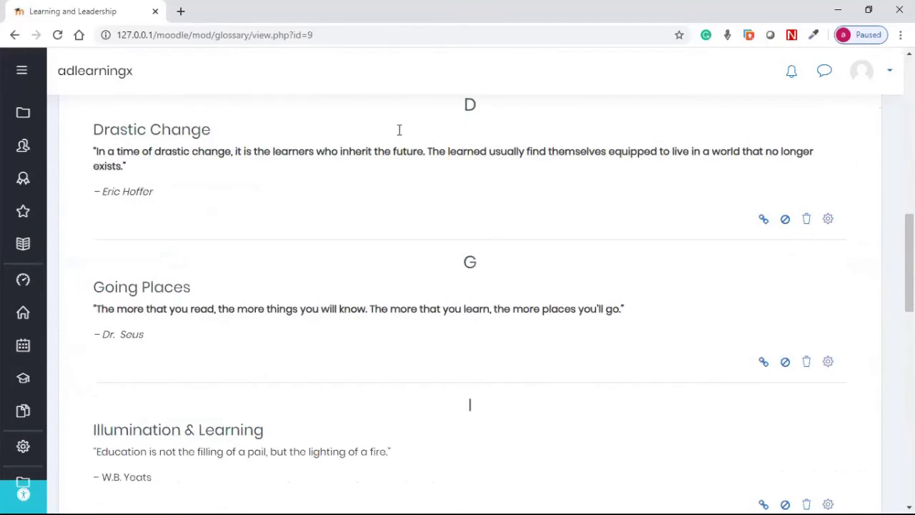
pyautogui.scroll(10, 284, 169)
pyautogui.click(437, 178)
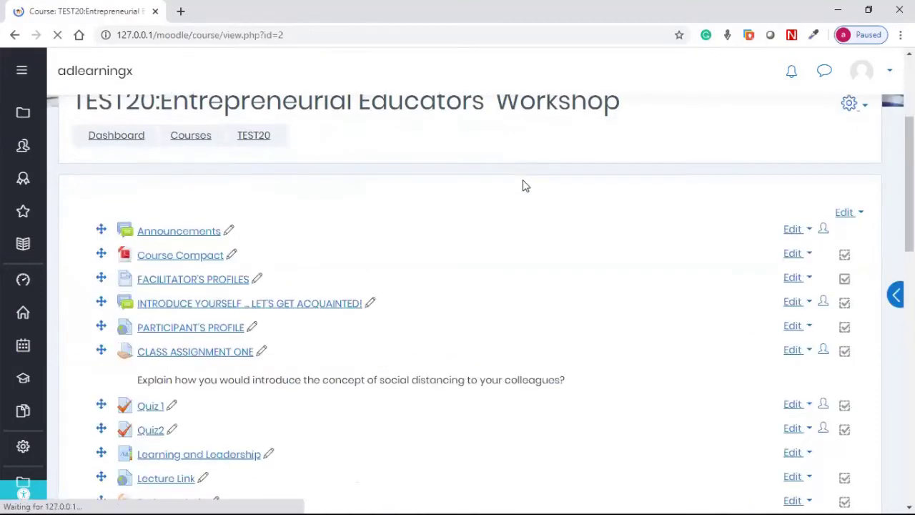
pyautogui.scroll(-2, 481, 186)
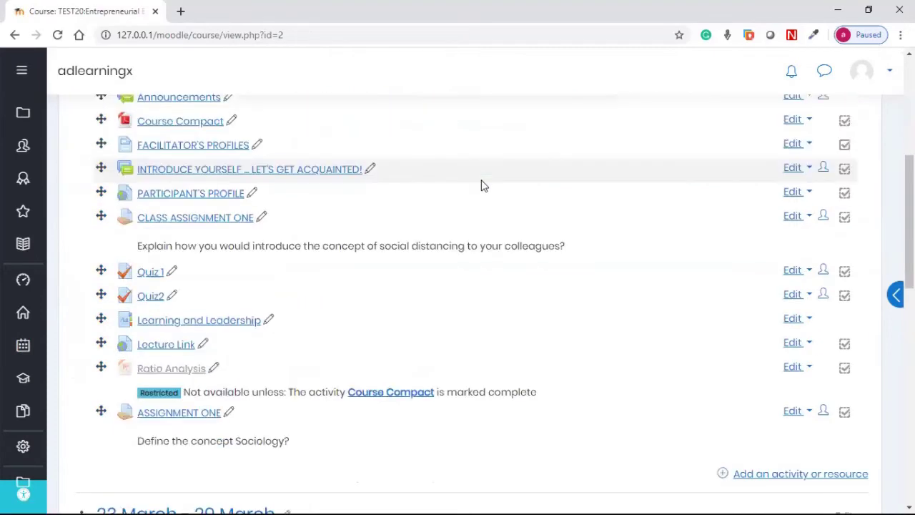
pyautogui.scroll(-2, 482, 186)
pyautogui.scroll(-3, 481, 186)
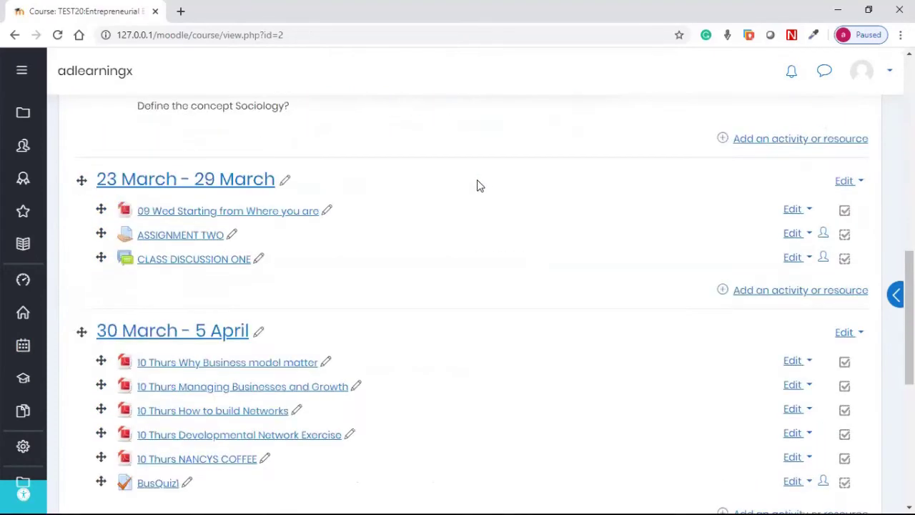
pyautogui.scroll(1, 481, 186)
pyautogui.scroll(-4, 479, 186)
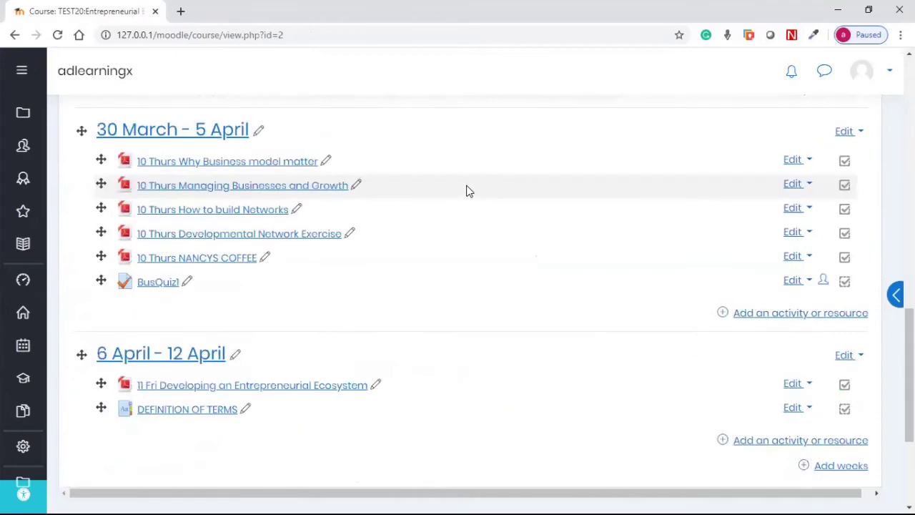
# Step: Open DEFINITION OF TERMS and browse its entries, such as Acquisition, Actionable Metric and Activation Flow
pyautogui.click(173, 413)
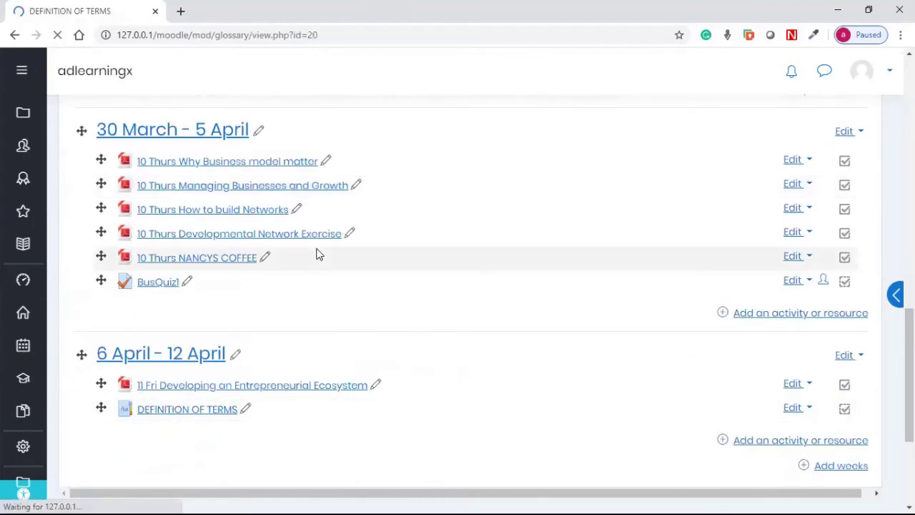
pyautogui.scroll(-2, 318, 255)
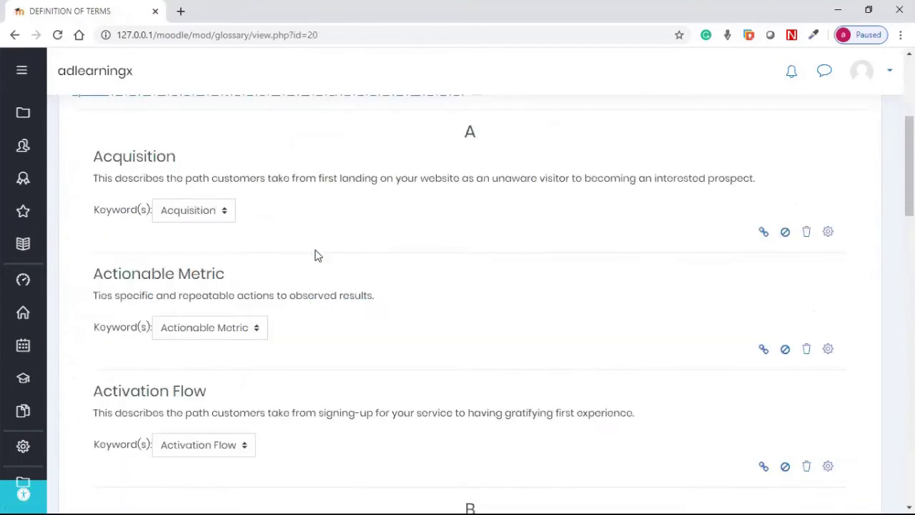
pyautogui.scroll(-5, 318, 255)
pyautogui.scroll(-1, 318, 261)
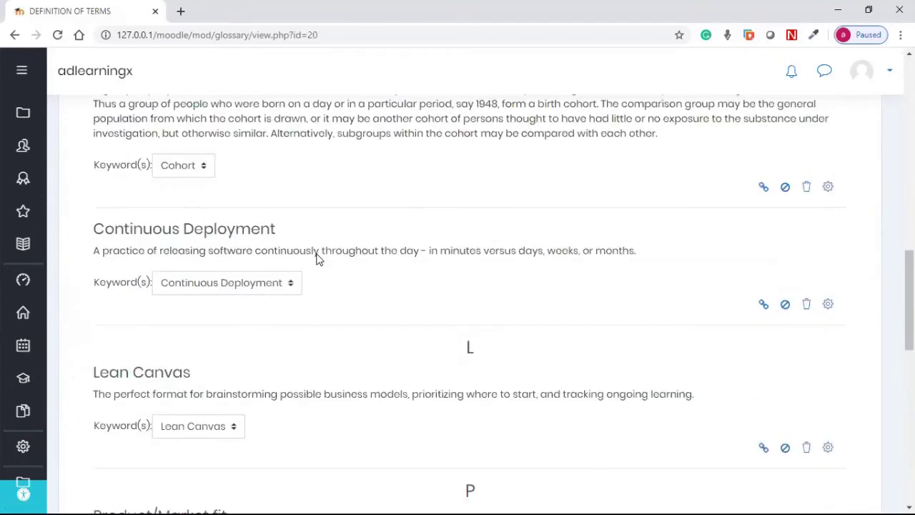
pyautogui.scroll(-3, 317, 257)
pyautogui.scroll(-5, 319, 264)
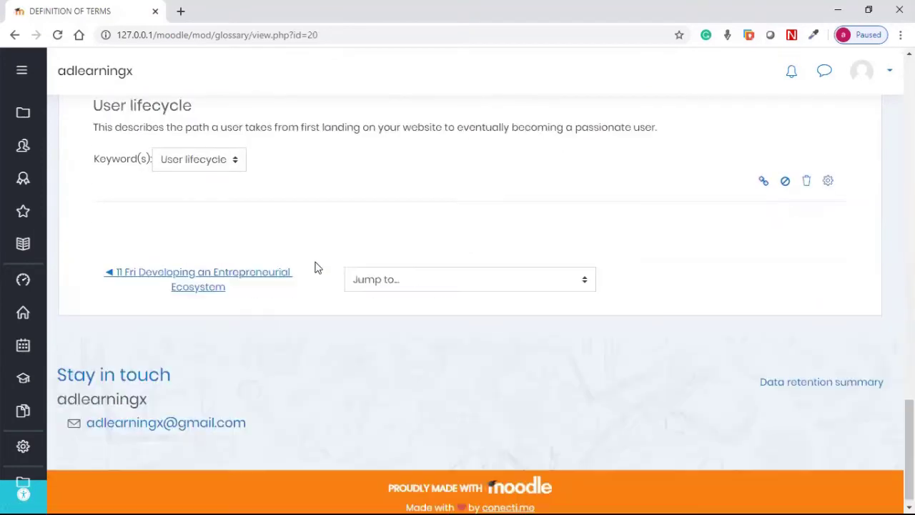
pyautogui.scroll(3, 315, 266)
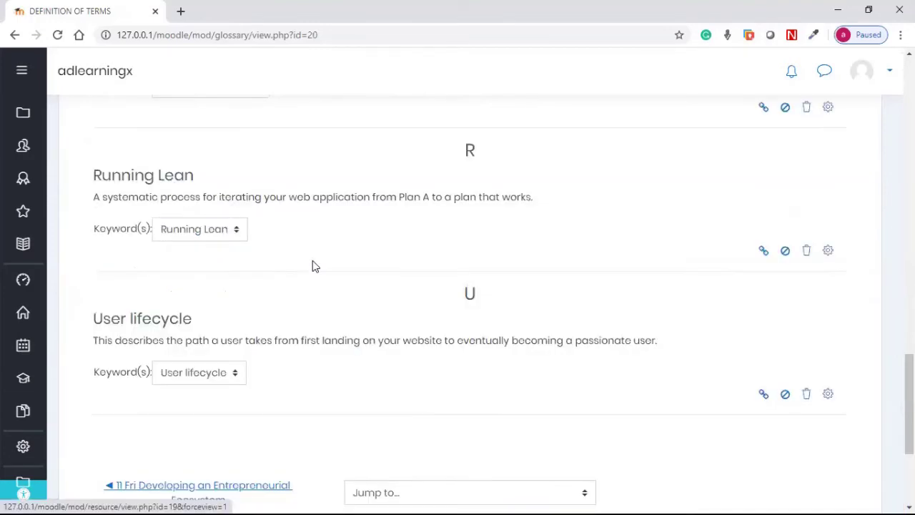
pyautogui.scroll(3, 311, 266)
pyautogui.scroll(10, 311, 266)
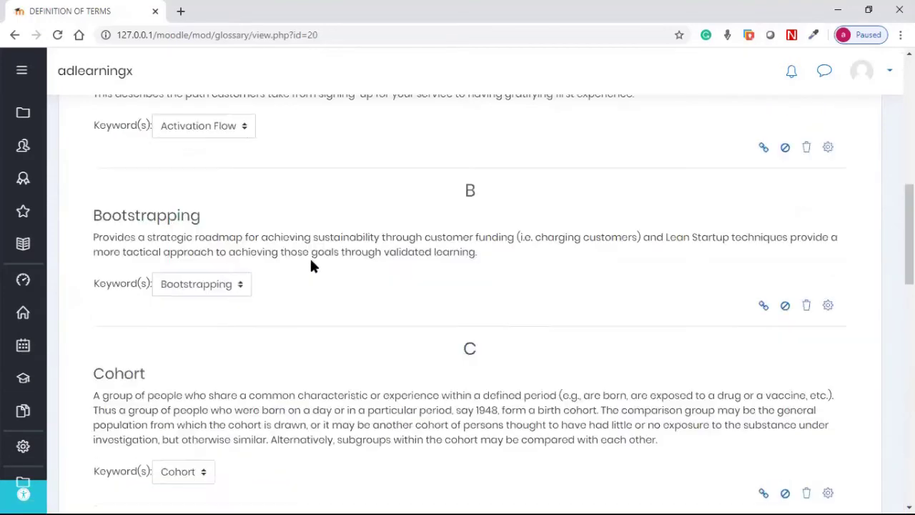
pyautogui.scroll(6, 311, 266)
pyautogui.scroll(1, 311, 263)
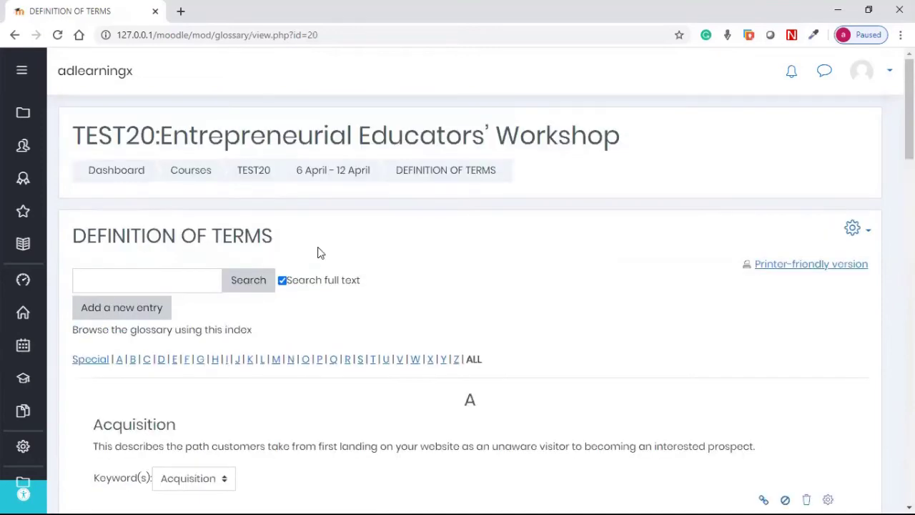
pyautogui.scroll(-1, 52, 367)
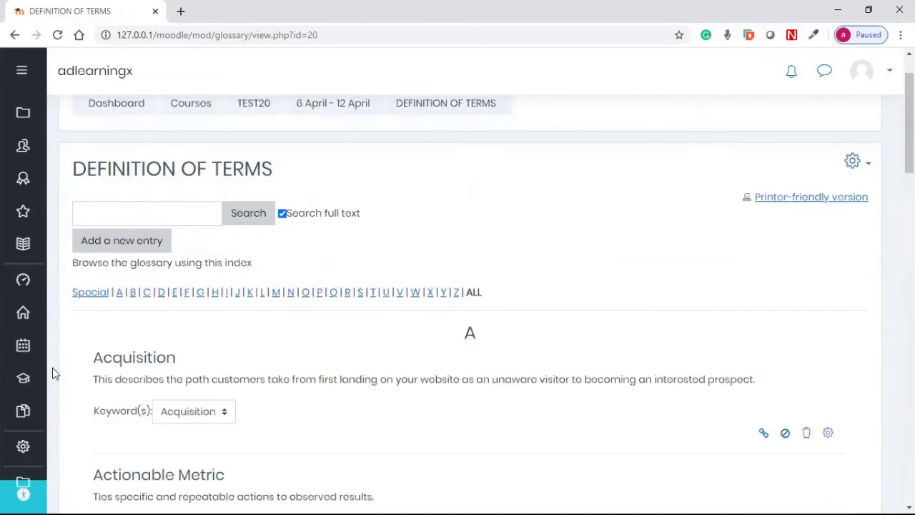
pyautogui.scroll(-1, 25, 439)
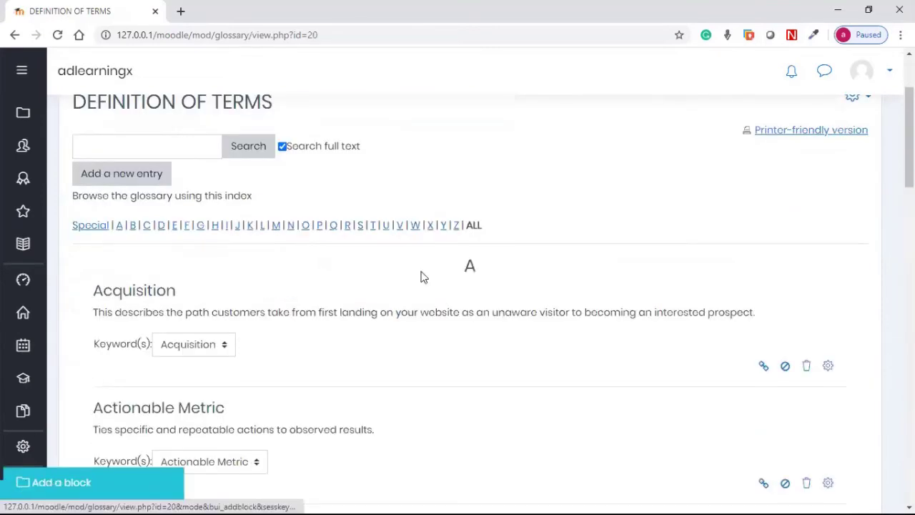
pyautogui.scroll(-3, 10, 170)
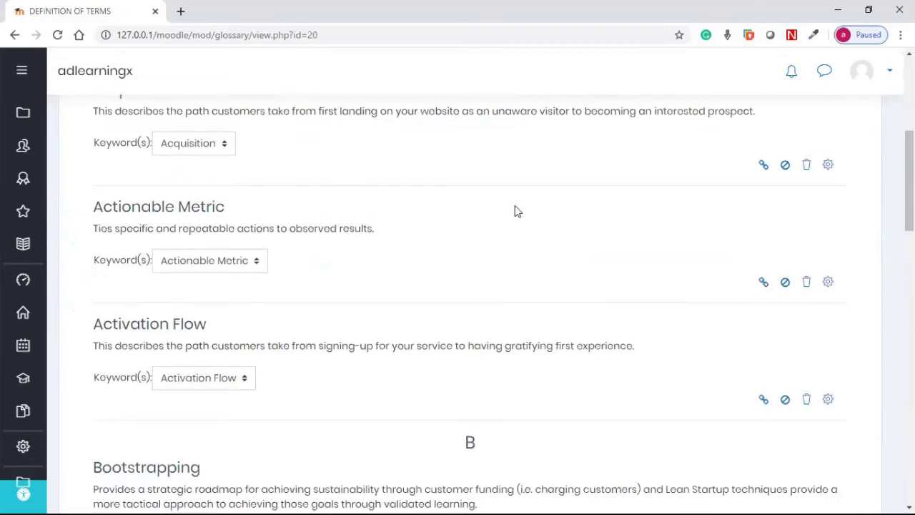
pyautogui.scroll(5, 883, 69)
# Step: Return to the TEST20 course page and turn editing on from the course settings menu
pyautogui.hotkey('alt', 'Left')
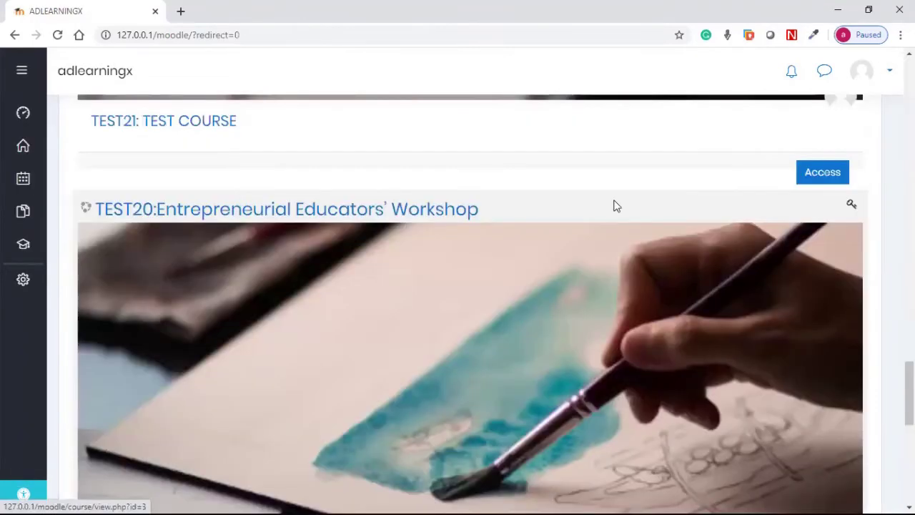
pyautogui.hotkey('alt', 'Left')
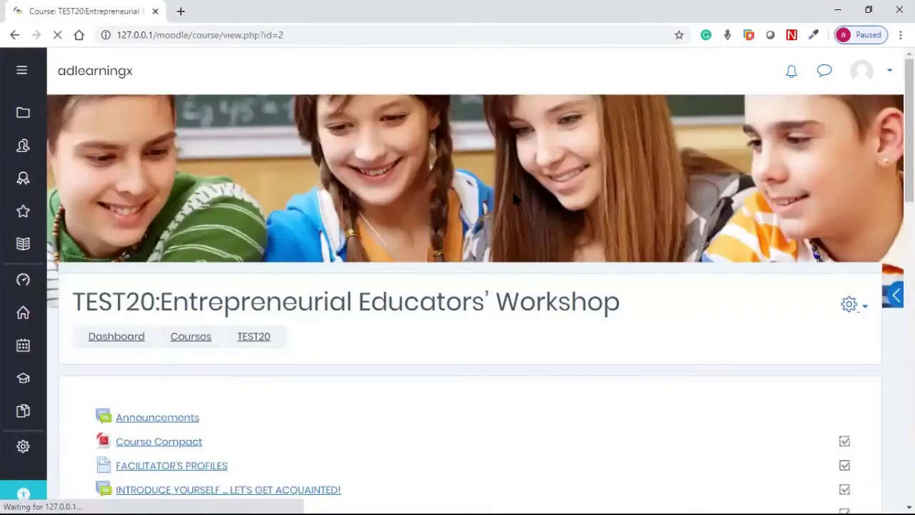
pyautogui.scroll(10, 637, 250)
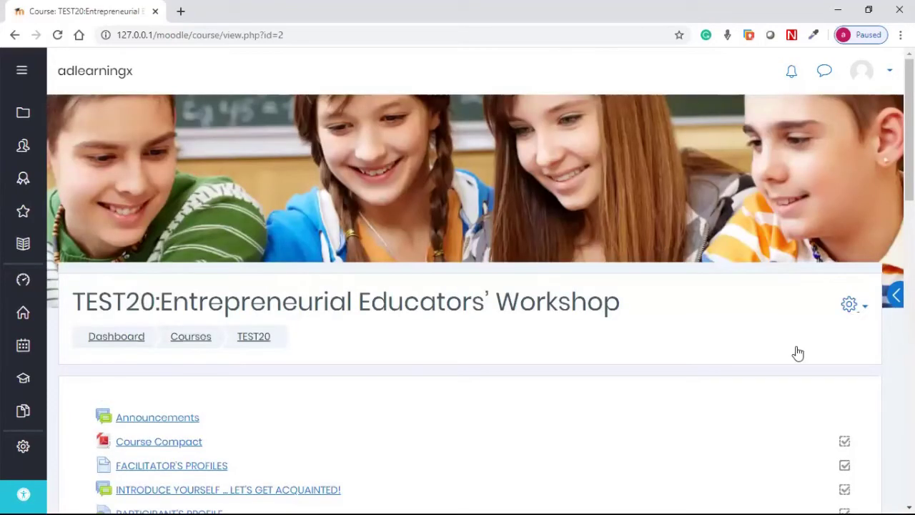
pyautogui.press('Return')
pyautogui.press('Down')
pyautogui.press('Return')
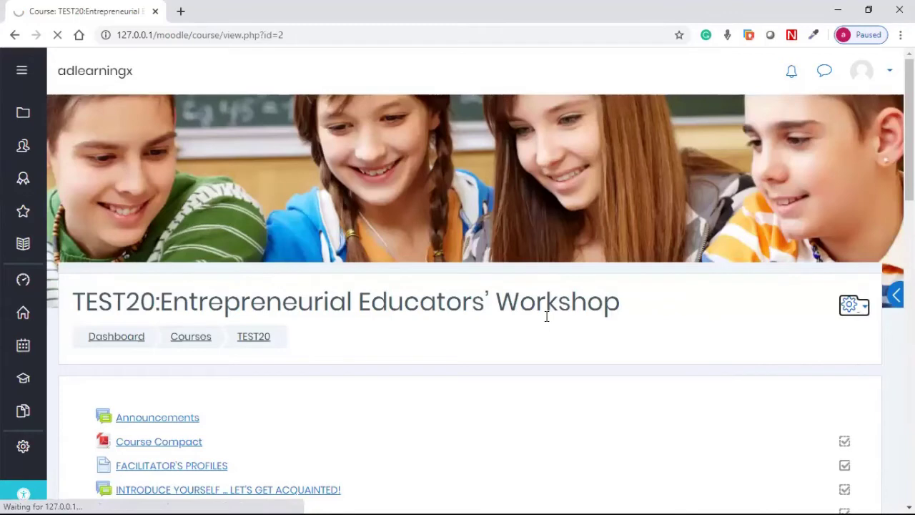
pyautogui.scroll(-1, 499, 336)
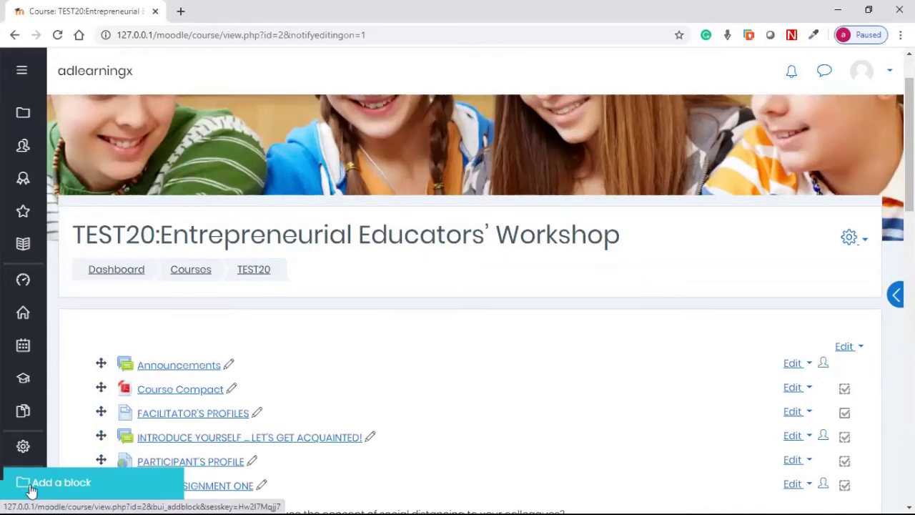
# Step: Add the Export Glossary to Quiz block from the Add a block list
pyautogui.click(34, 489)
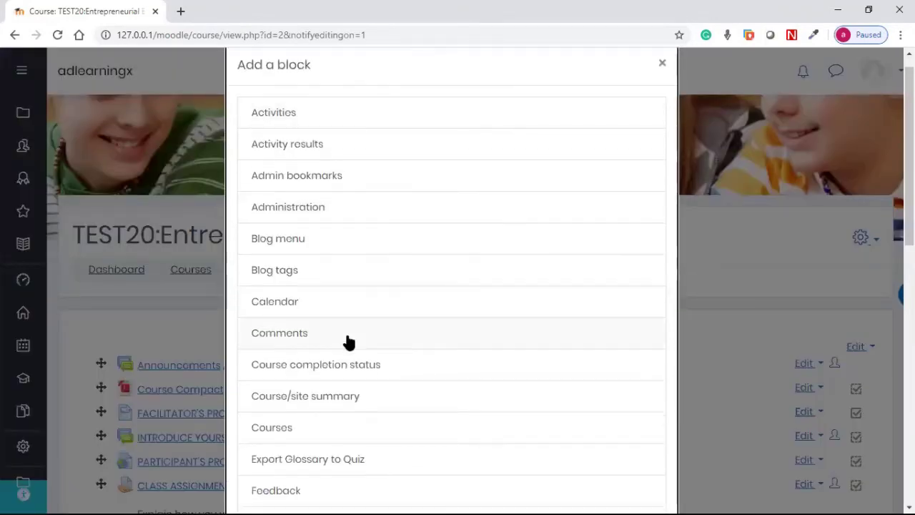
pyautogui.scroll(-5, 348, 341)
pyautogui.scroll(-3, 348, 342)
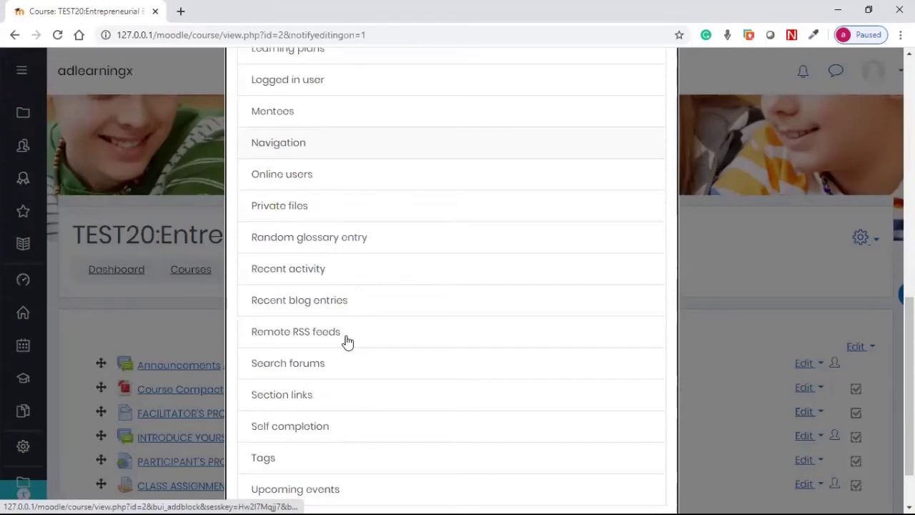
pyautogui.scroll(-1, 337, 371)
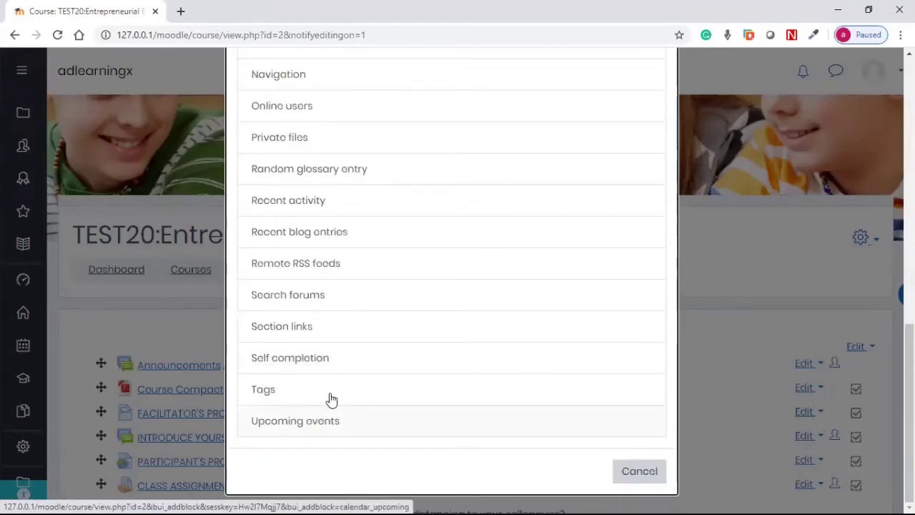
pyautogui.scroll(2, 331, 399)
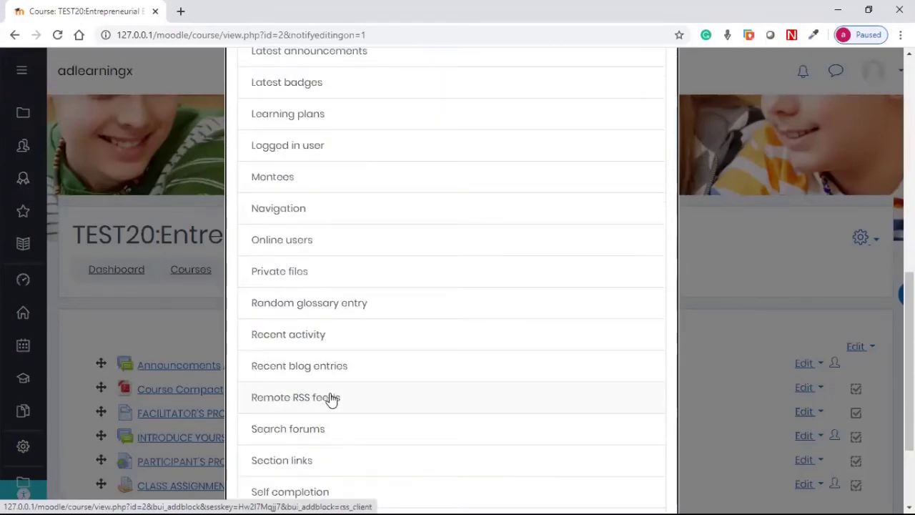
pyautogui.scroll(8, 329, 398)
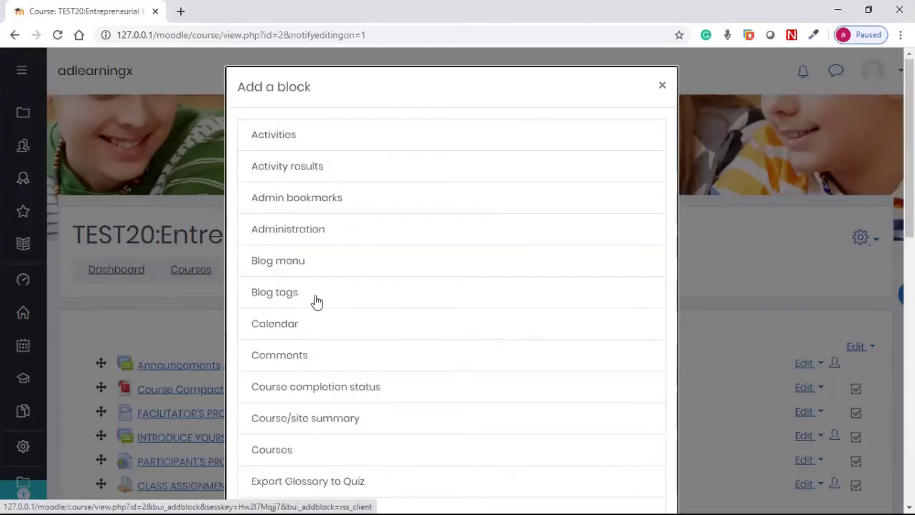
pyautogui.scroll(-5, 316, 302)
pyautogui.scroll(-2, 315, 303)
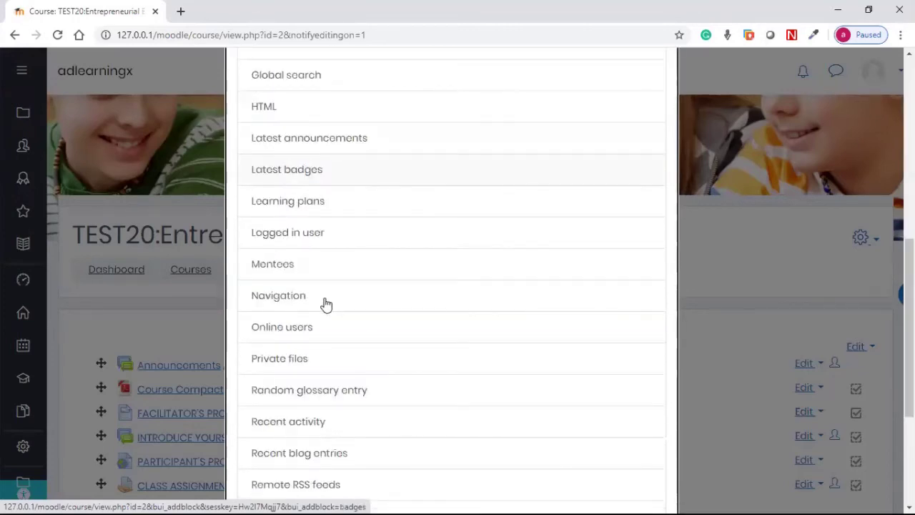
pyautogui.scroll(-1, 324, 305)
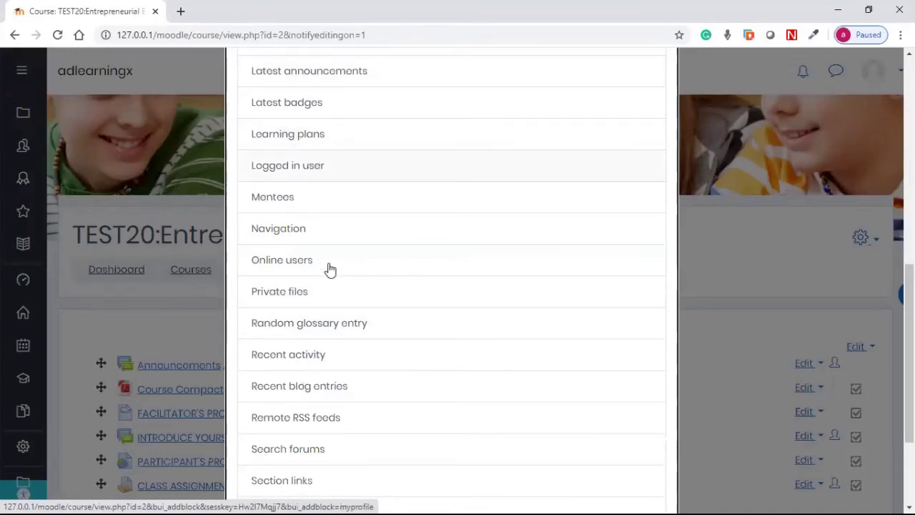
pyautogui.scroll(-3, 331, 269)
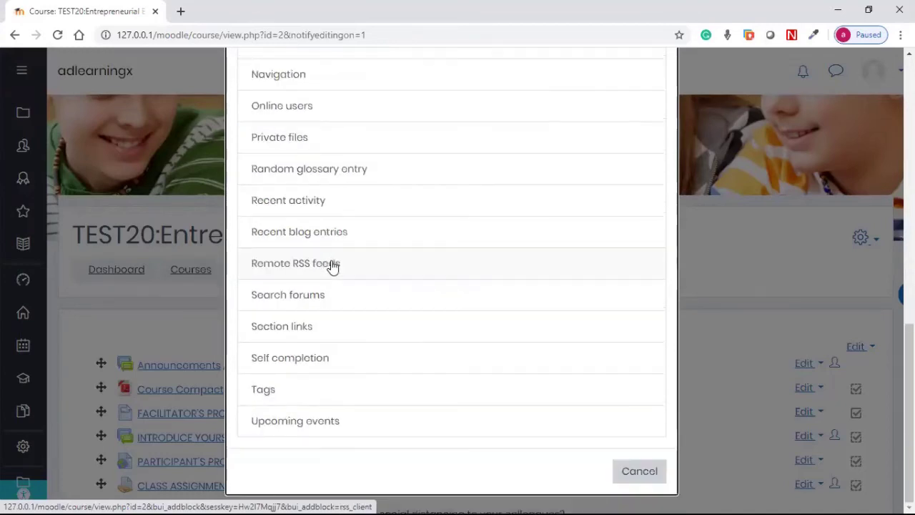
pyautogui.scroll(3, 333, 265)
pyautogui.scroll(5, 333, 265)
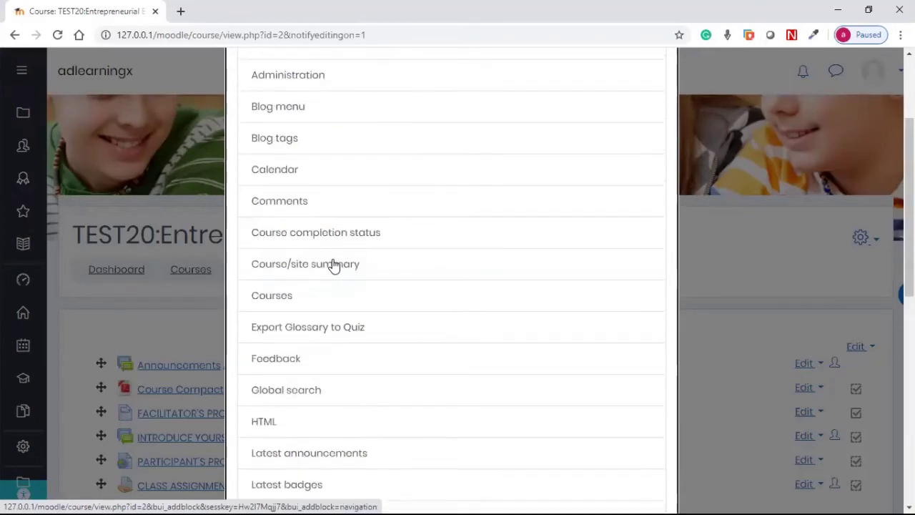
pyautogui.scroll(-1, 333, 265)
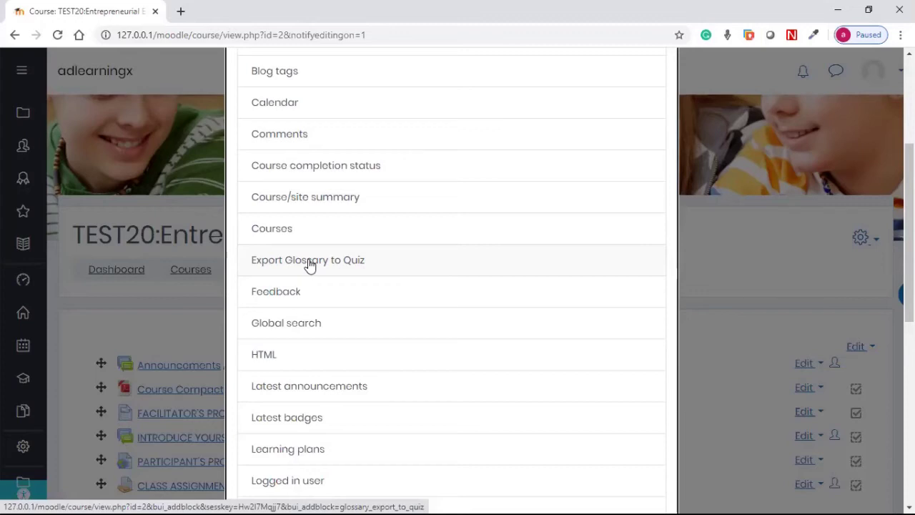
pyautogui.click(309, 261)
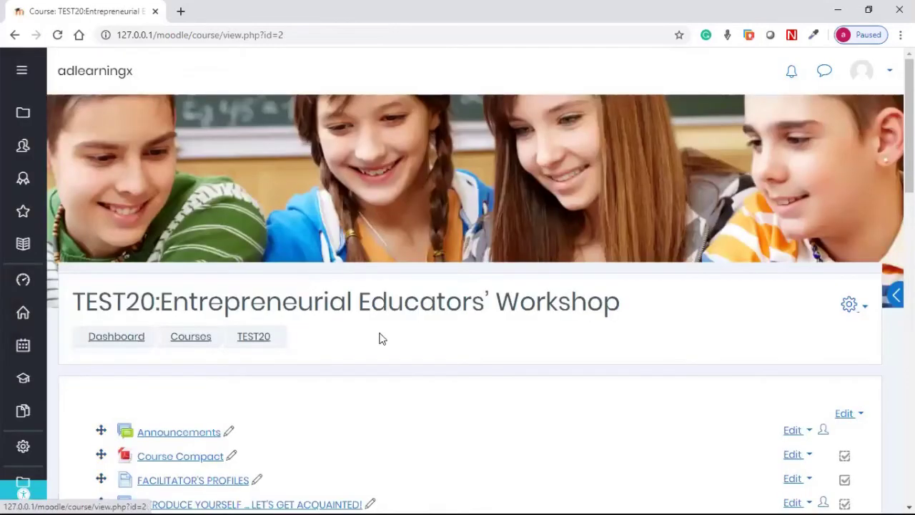
# Step: Reveal the side block drawer and open the Export Glossary to Quiz block's actions menu
pyautogui.scroll(-1, 672, 315)
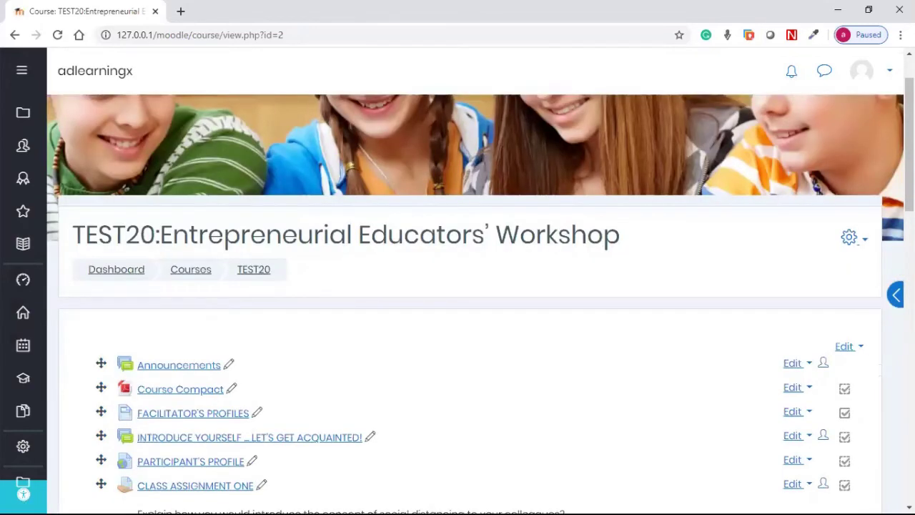
pyautogui.click(896, 295)
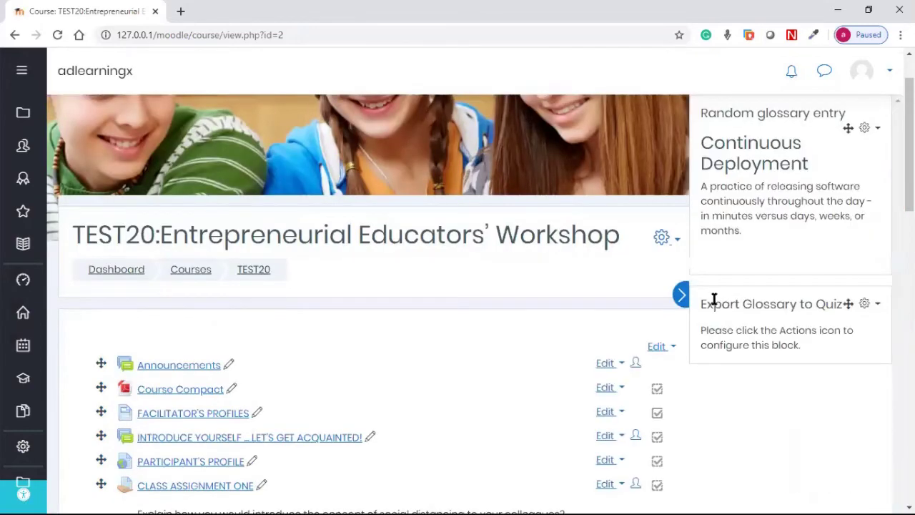
pyautogui.click(866, 306)
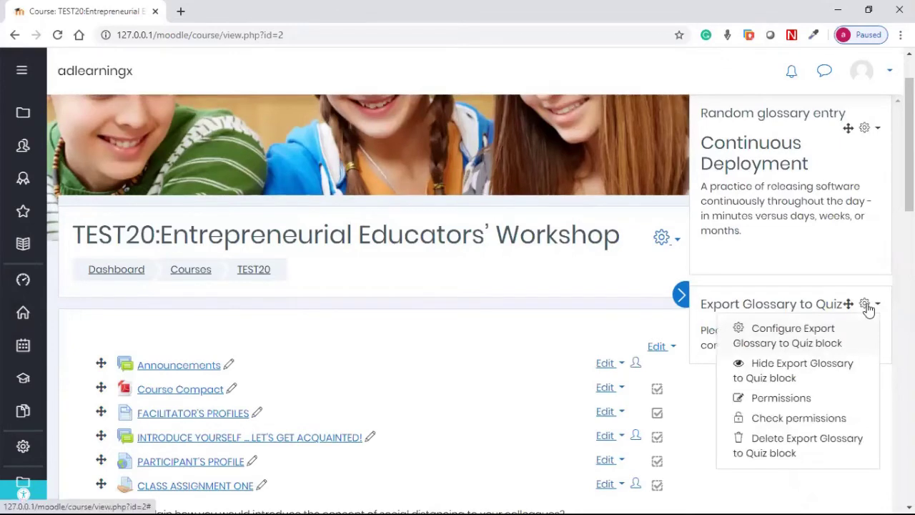
# Step: Point the export block at the Learning and Leadership glossary with Random sorting order
pyautogui.click(784, 337)
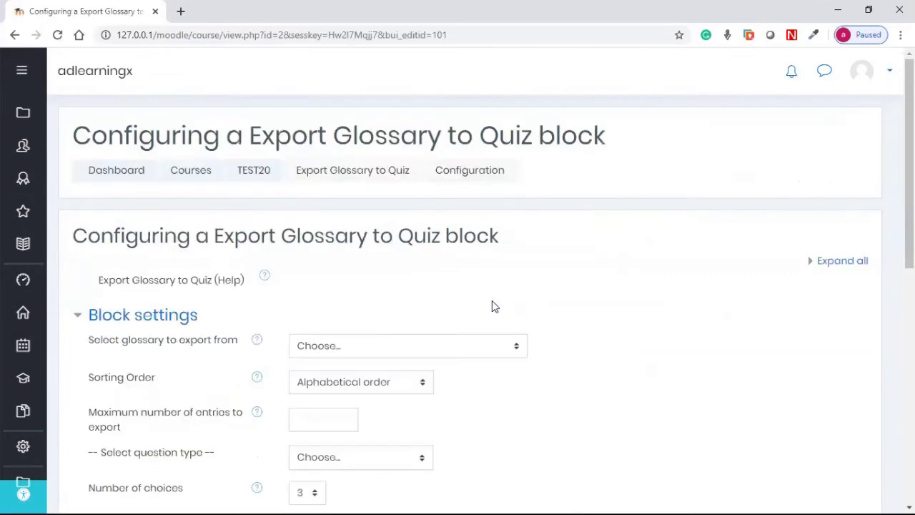
pyautogui.scroll(-1, 429, 284)
pyautogui.click(426, 280)
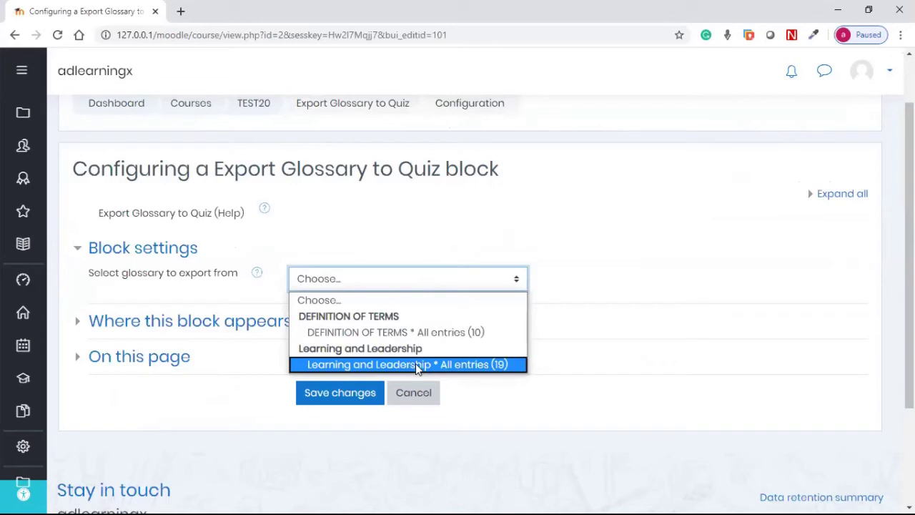
pyautogui.press('Return')
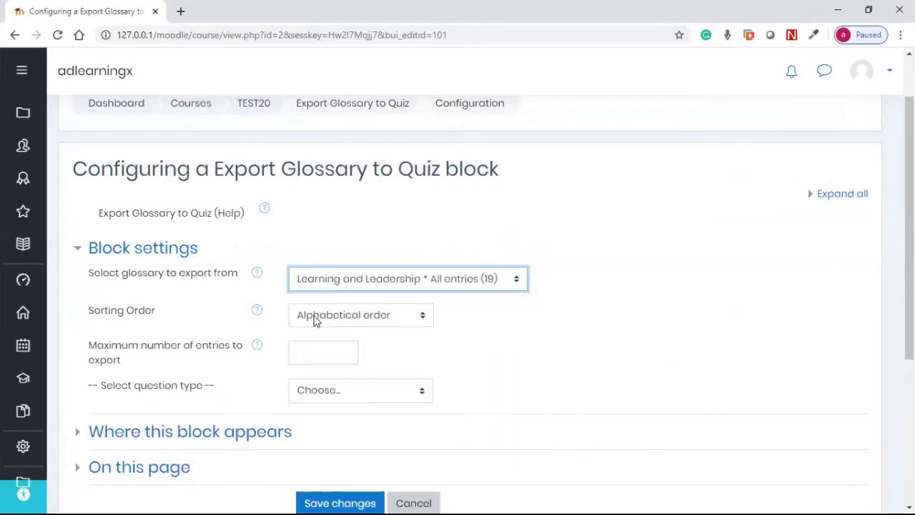
pyautogui.click(315, 321)
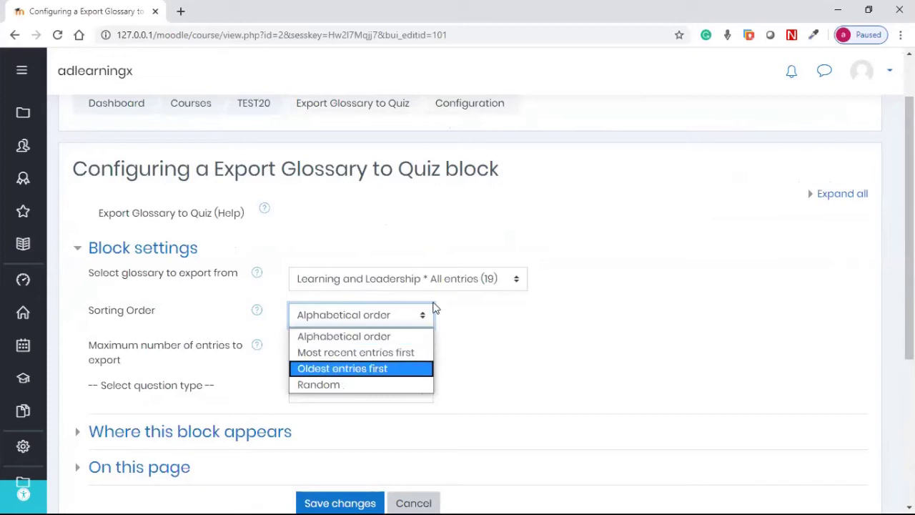
pyautogui.press('Down')
pyautogui.press('Return')
pyautogui.scroll(-1, 302, 300)
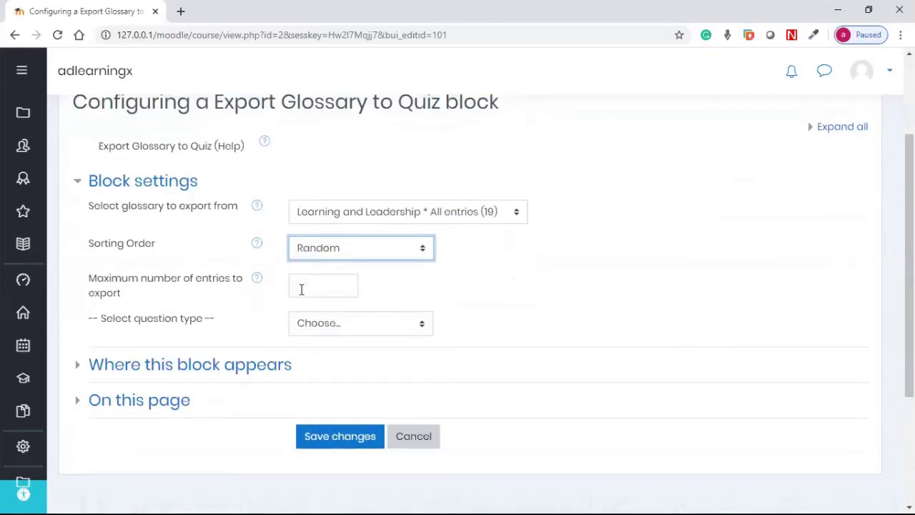
pyautogui.click(302, 289)
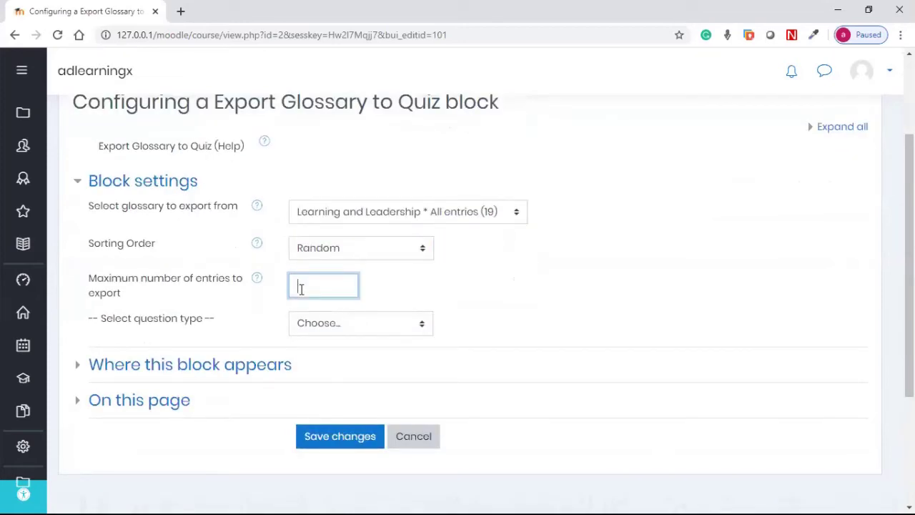
pyautogui.scroll(2, 300, 290)
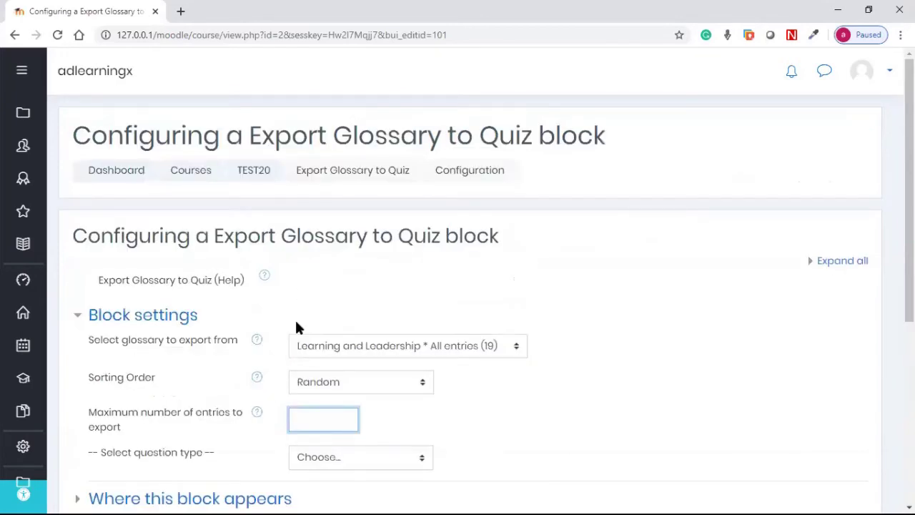
pyautogui.scroll(-4, 299, 327)
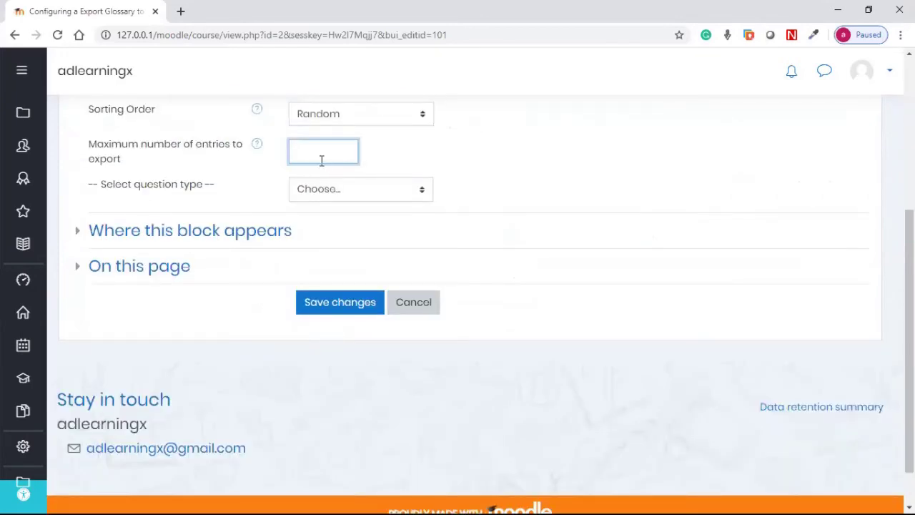
pyautogui.click(378, 118)
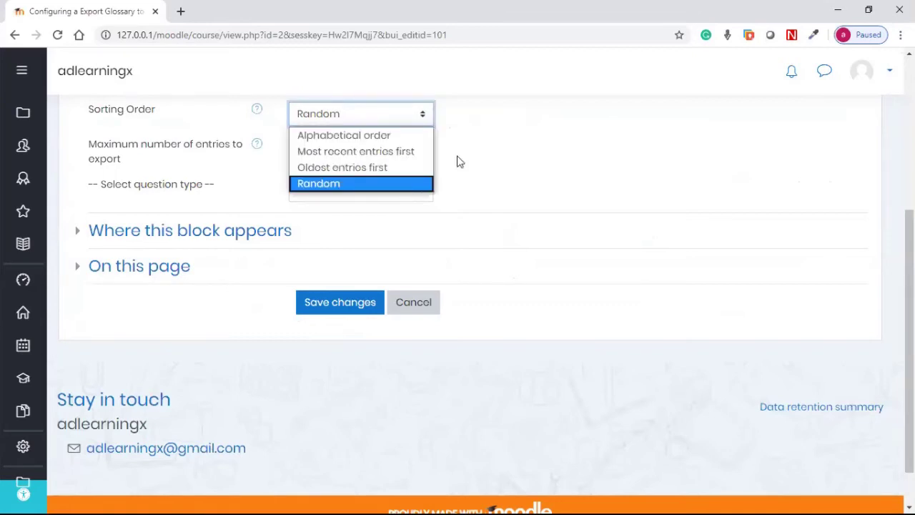
pyautogui.scroll(2, 454, 167)
pyautogui.scroll(-2, 450, 247)
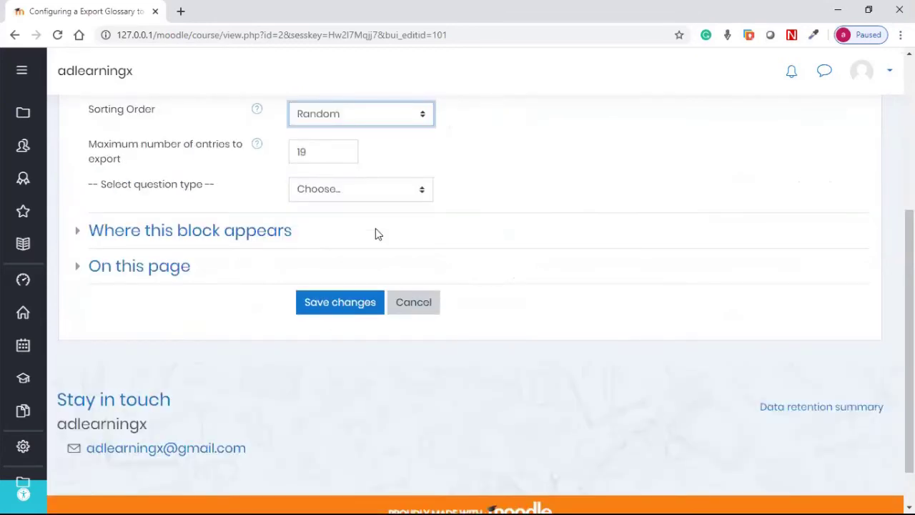
# Step: Set question type to Short answer, keep media files out of the export, and save
pyautogui.click(370, 198)
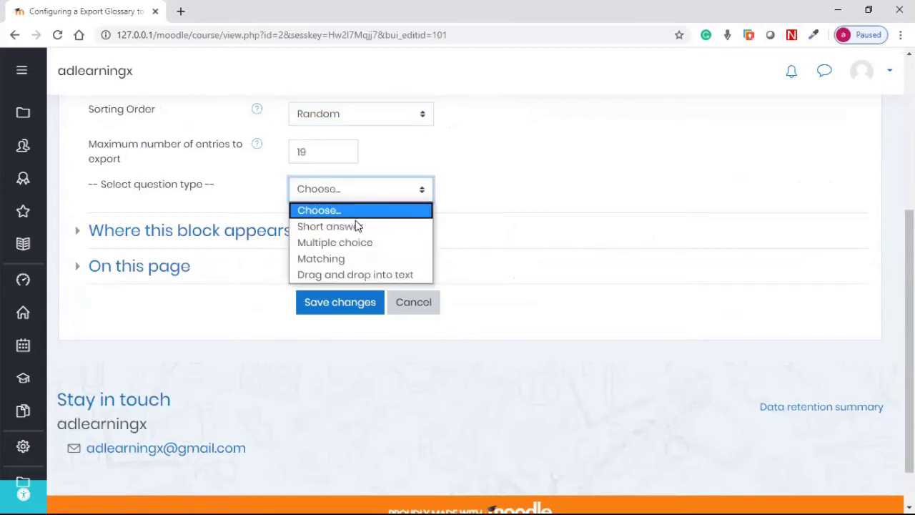
pyautogui.click(402, 243)
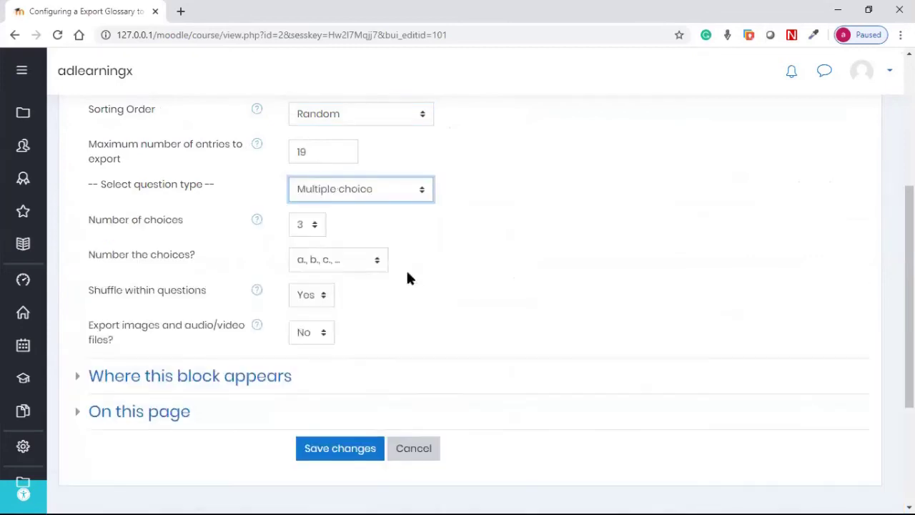
pyautogui.click(354, 197)
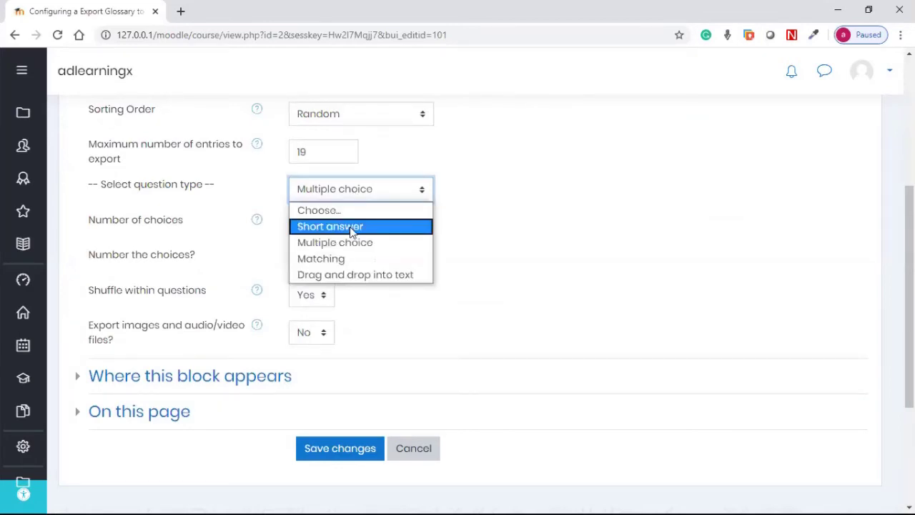
pyautogui.click(377, 229)
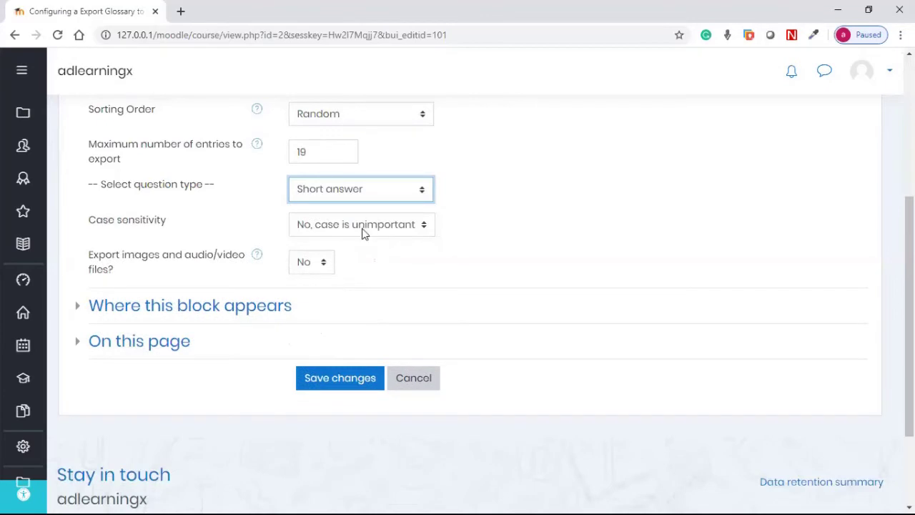
pyautogui.click(312, 265)
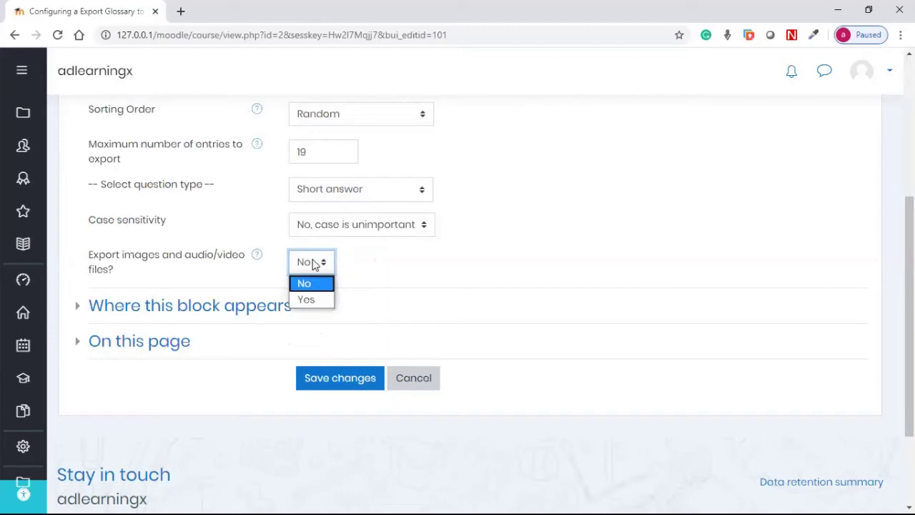
pyautogui.click(315, 264)
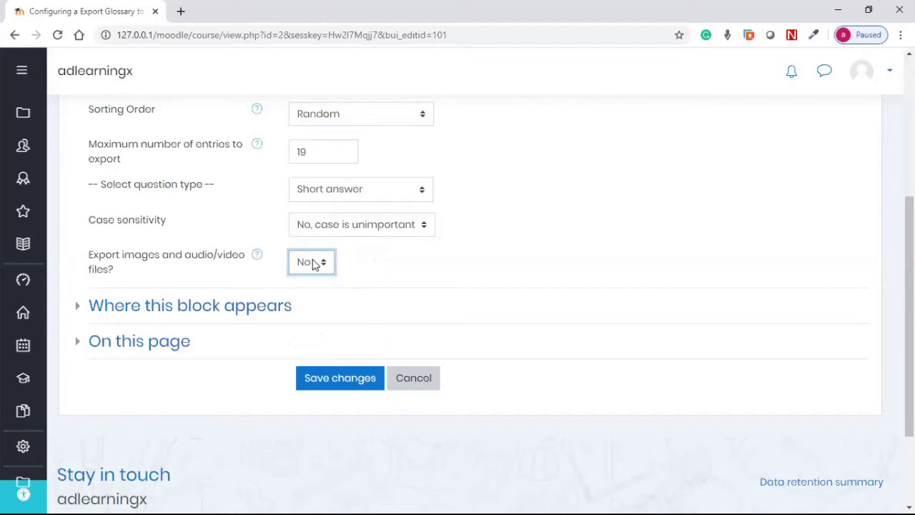
pyautogui.click(218, 299)
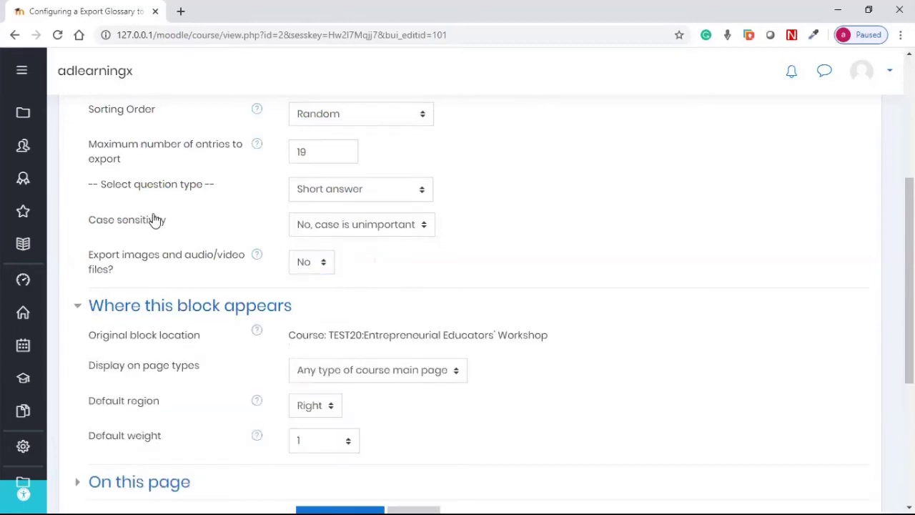
pyautogui.scroll(-4, 284, 243)
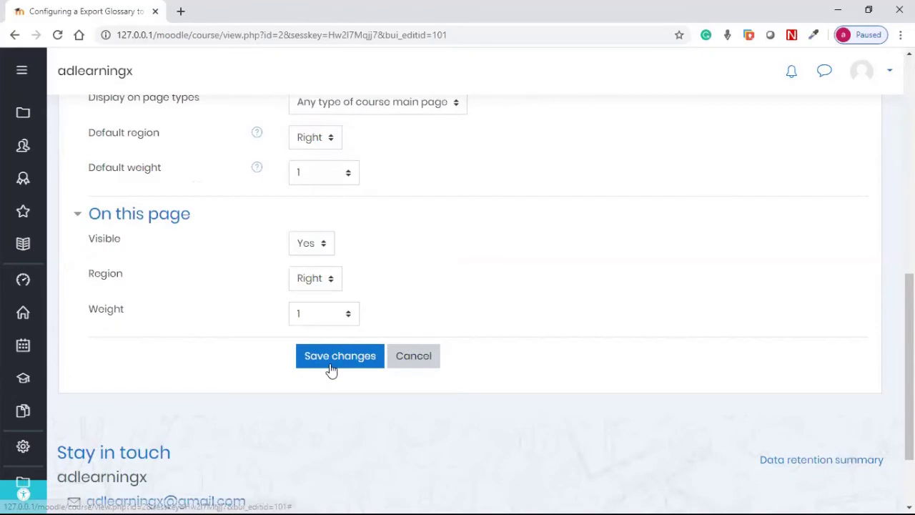
pyautogui.click(328, 357)
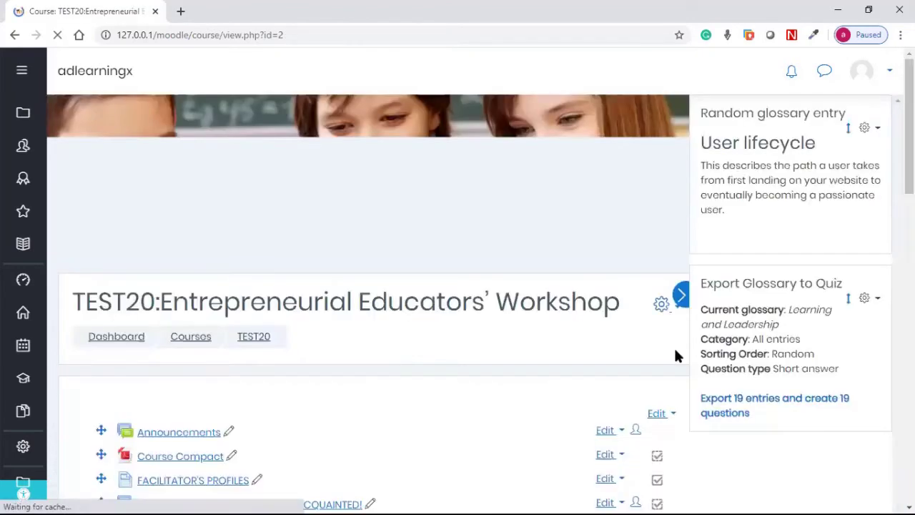
# Step: Export the 19 entries as 'Learning and Leadership 19 SA questions.xml', then return to TEST20
pyautogui.click(739, 421)
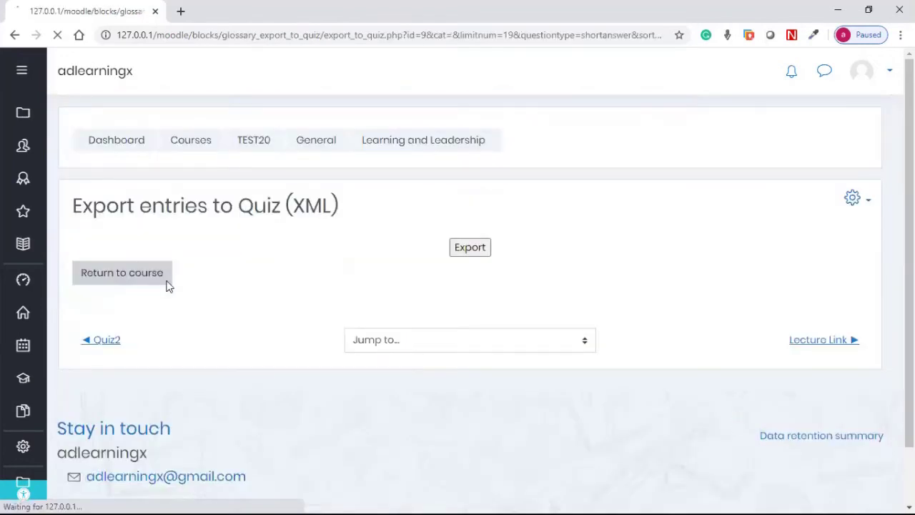
pyautogui.click(470, 248)
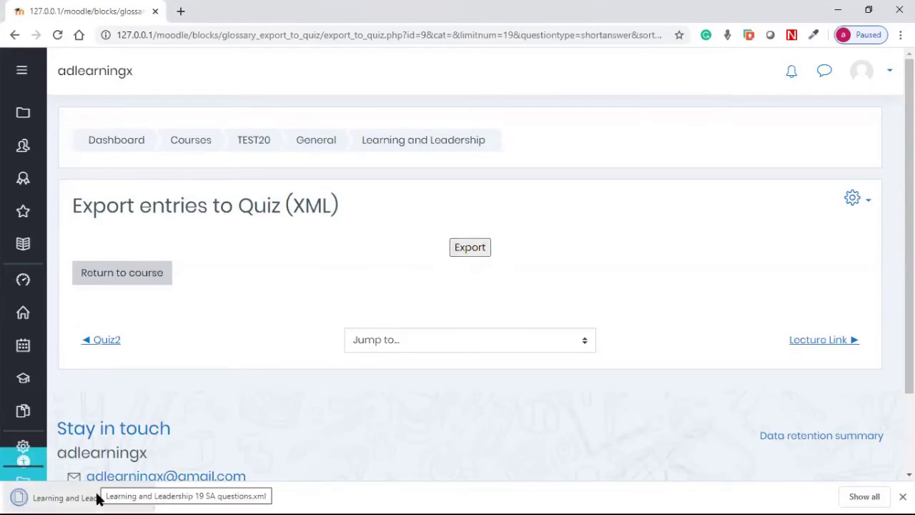
pyautogui.click(259, 147)
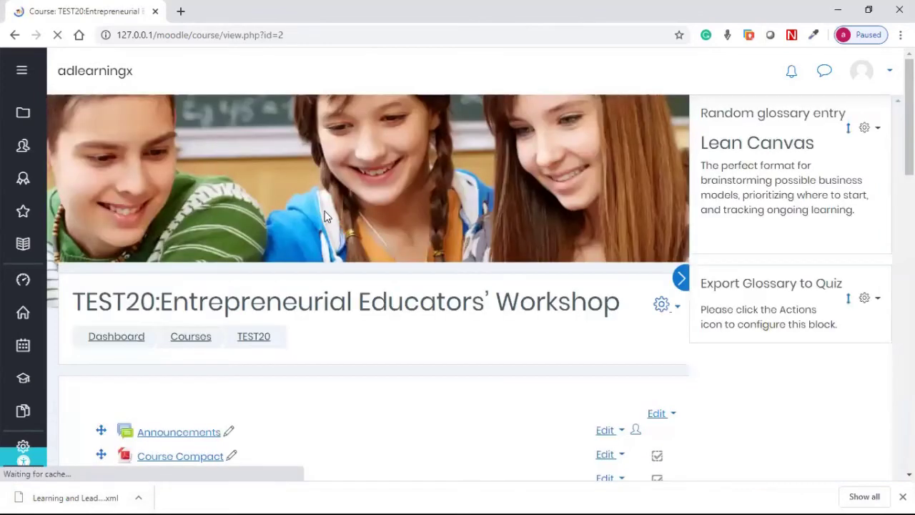
# Step: Duplicate Quiz2 from its Edit menu on the course page
pyautogui.scroll(-4, 323, 215)
pyautogui.scroll(-3, 470, 178)
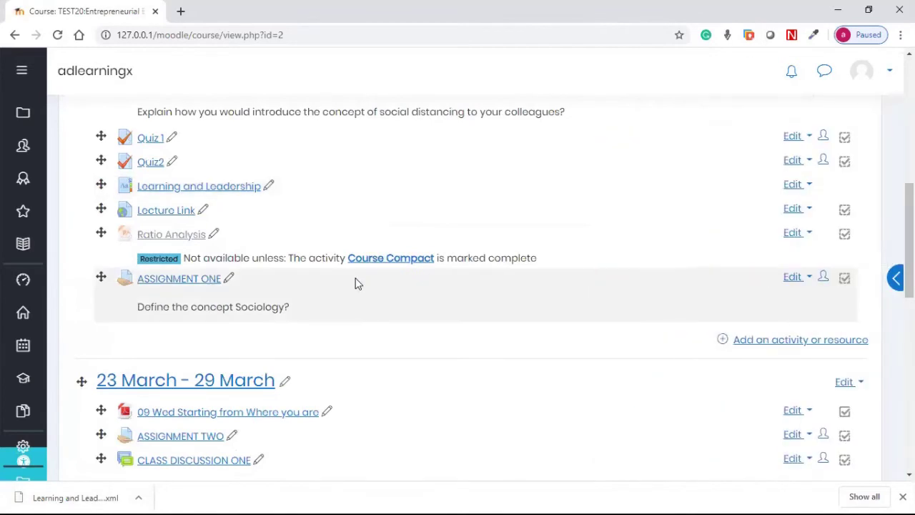
pyautogui.scroll(-2, 202, 188)
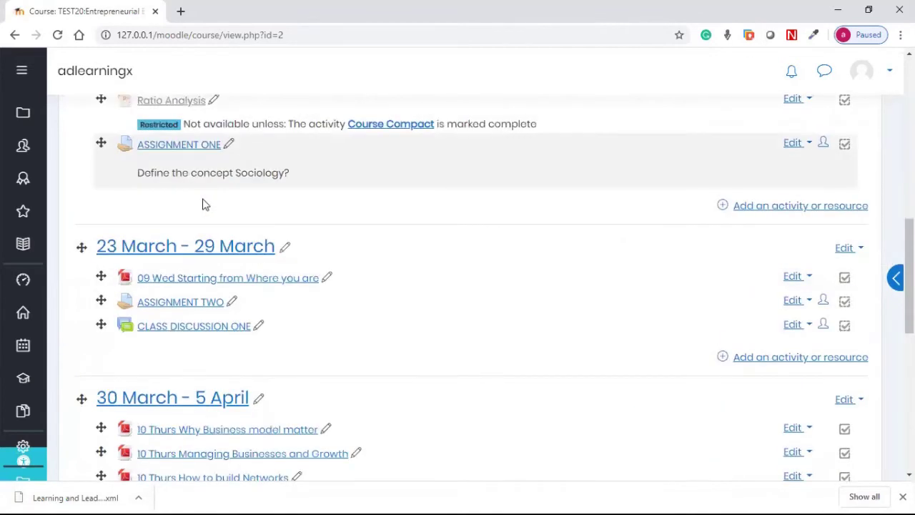
pyautogui.scroll(-3, 204, 206)
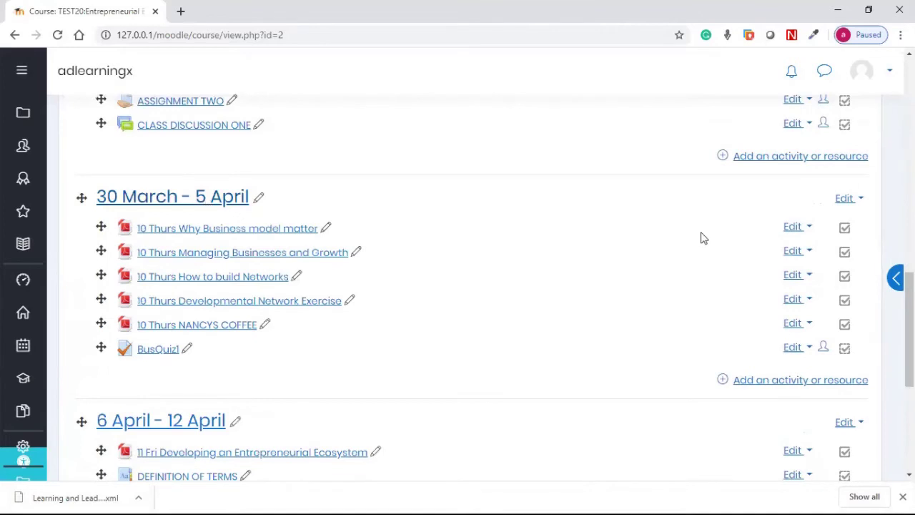
pyautogui.scroll(5, 701, 237)
pyautogui.click(793, 229)
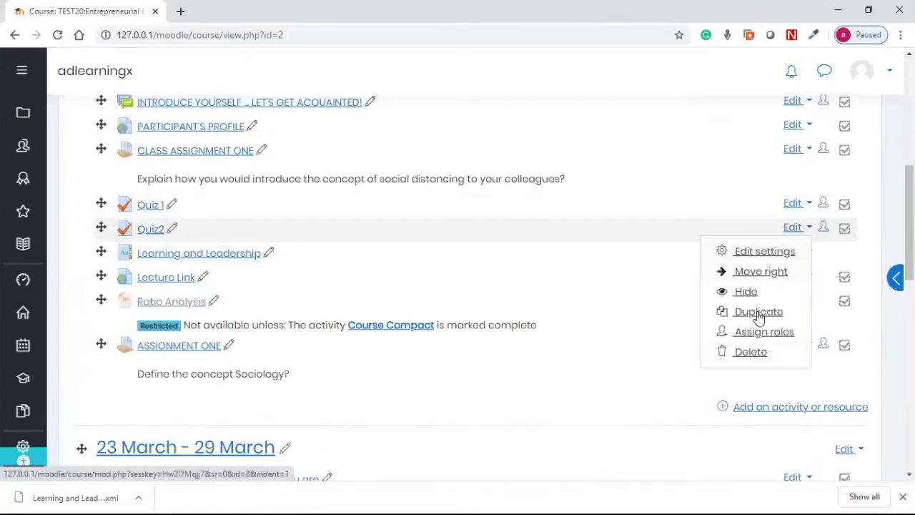
pyautogui.click(755, 315)
pyautogui.click(754, 315)
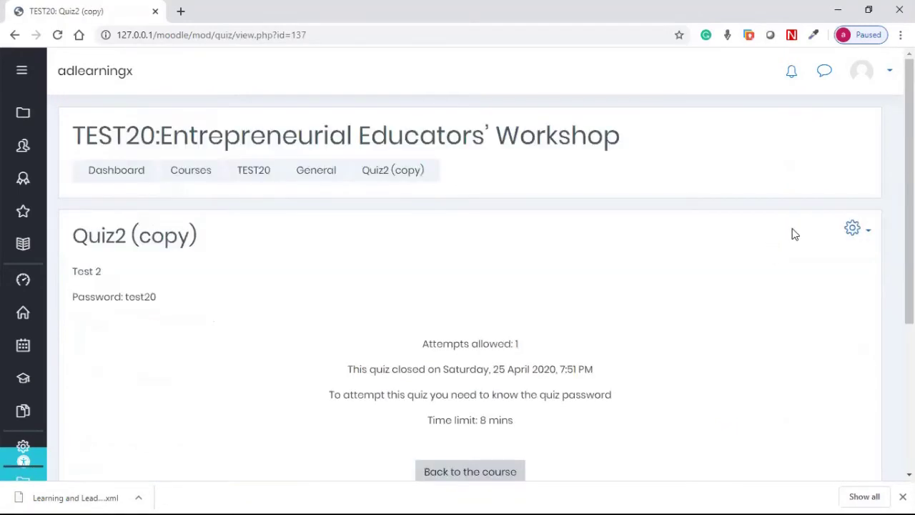
# Step: Open Quiz2 (copy) and bring up its administration actions menu
pyautogui.scroll(-1, 866, 169)
pyautogui.click(853, 161)
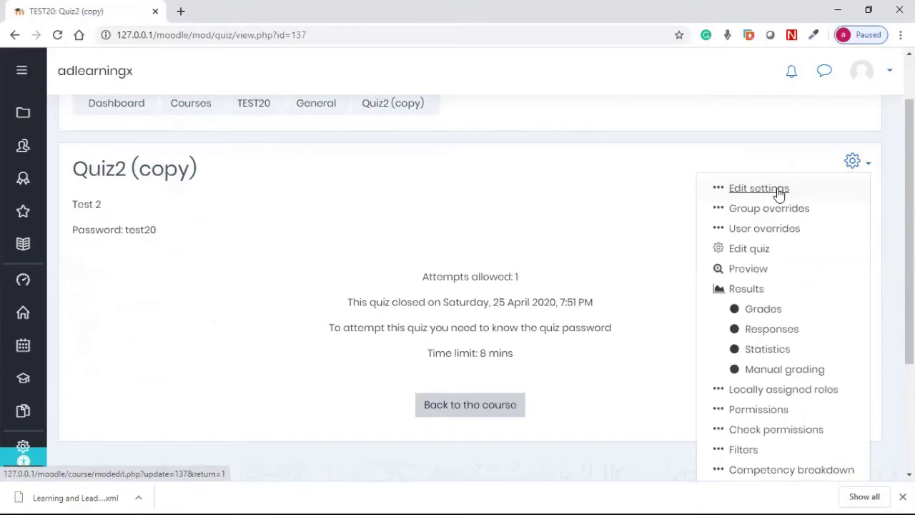
pyautogui.scroll(-1, 766, 208)
pyautogui.scroll(-2, 735, 202)
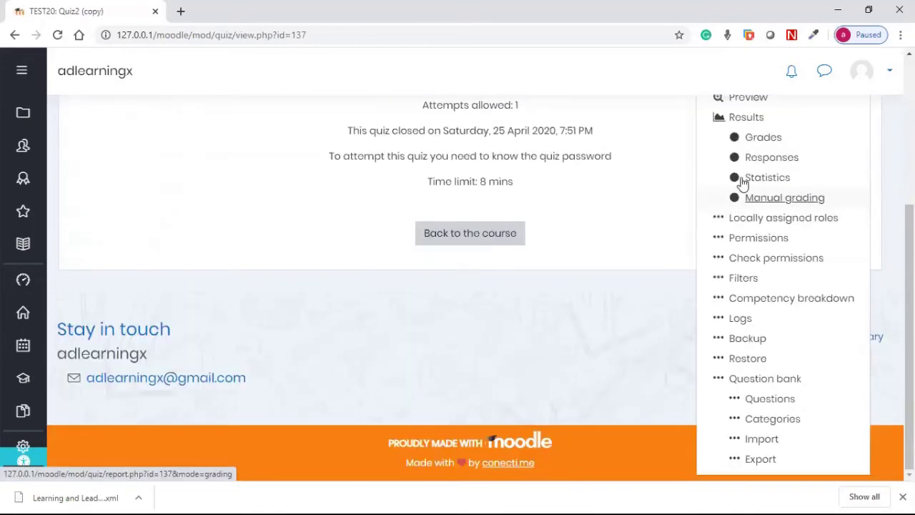
pyautogui.scroll(3, 770, 201)
# Step: Set Quiz2 (copy) to open on 28 May and close in June 2020
pyautogui.click(744, 219)
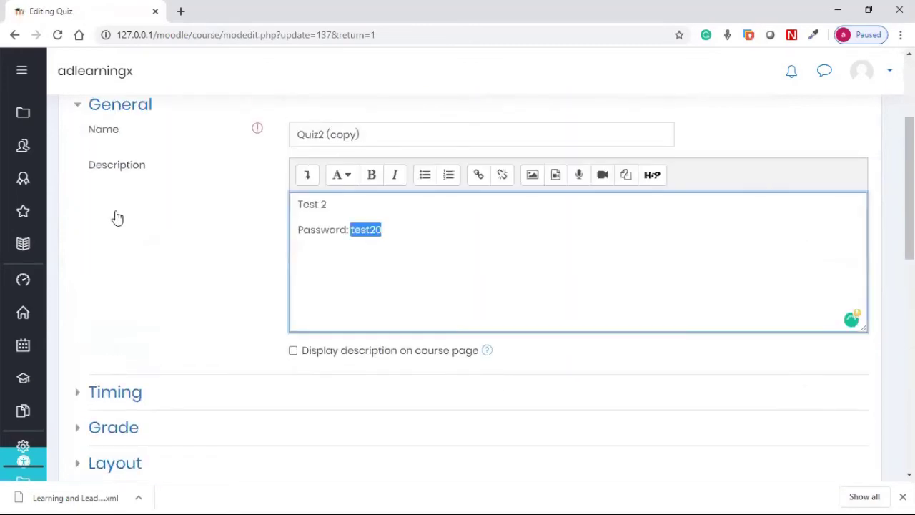
pyautogui.scroll(-3, 524, 245)
pyautogui.click(371, 267)
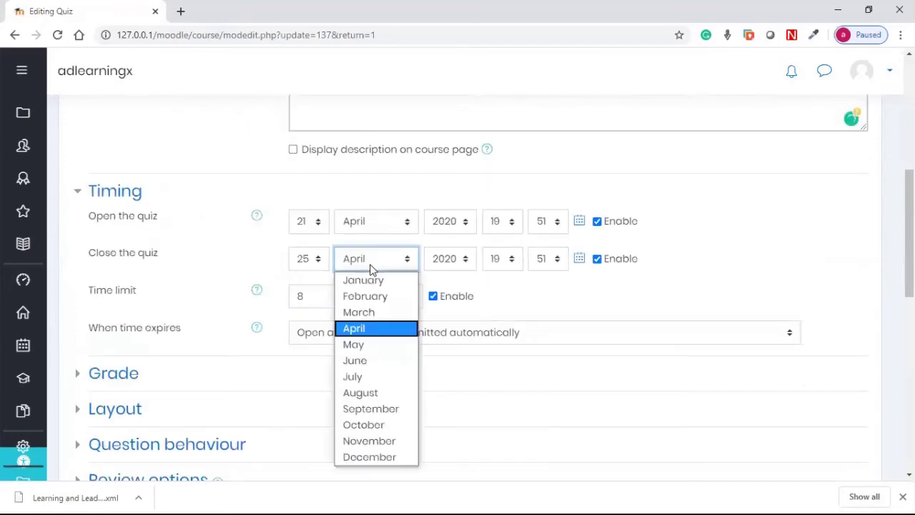
pyautogui.press('Up')
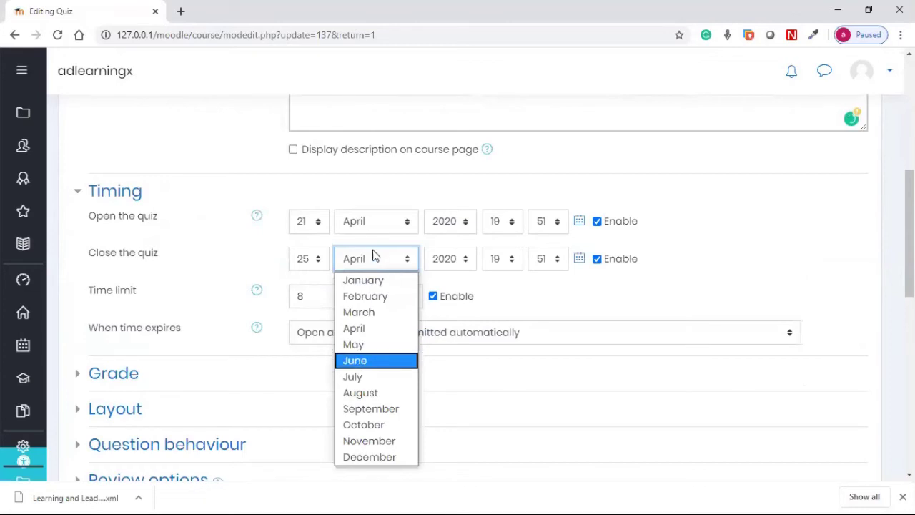
pyautogui.click(375, 221)
pyautogui.click(355, 307)
pyautogui.click(309, 222)
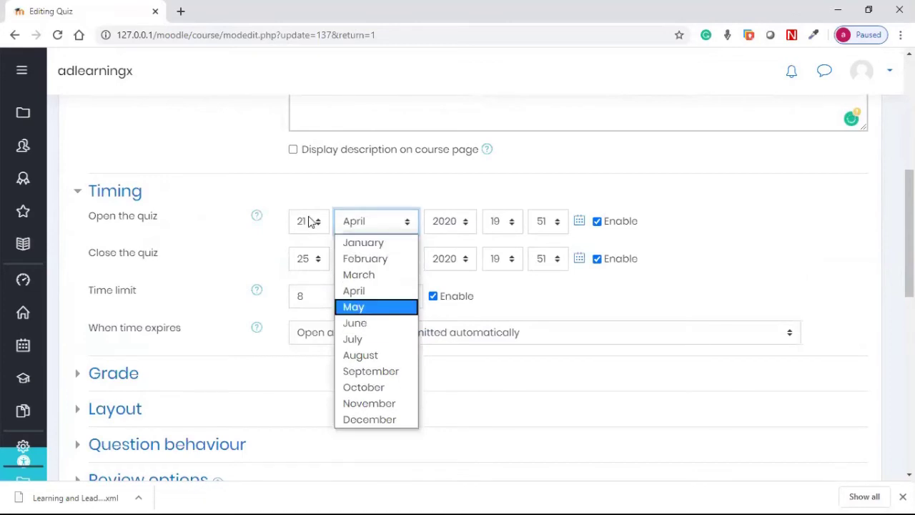
pyautogui.scroll(-3, 306, 443)
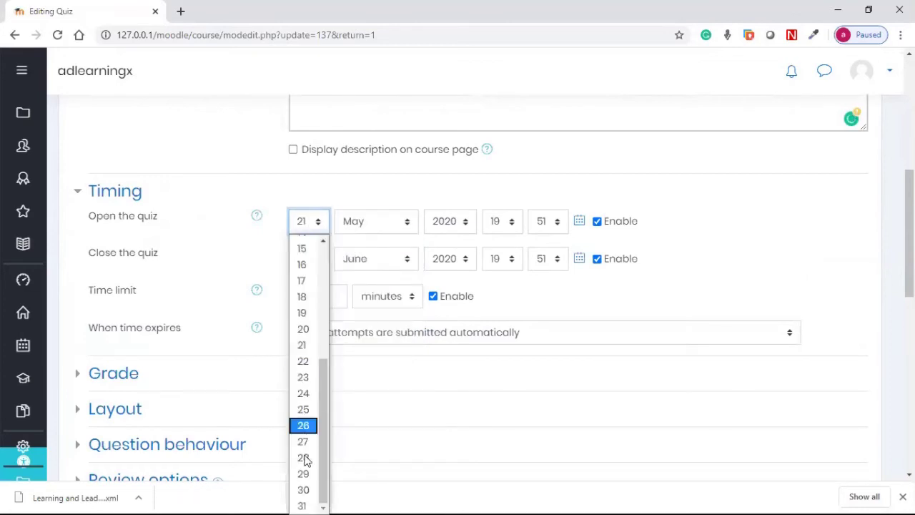
pyautogui.click(539, 238)
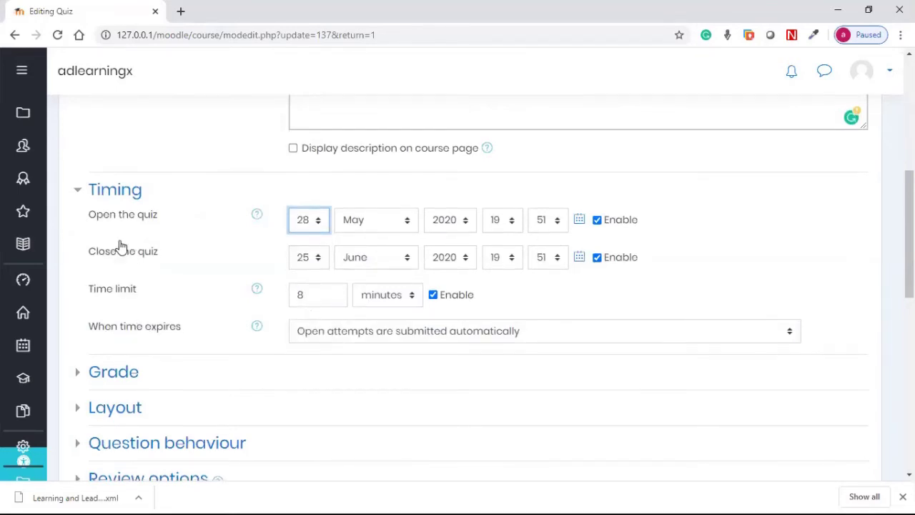
# Step: In Review options, tick Marks under 'Later, while the quiz is still open'
pyautogui.scroll(-2, 120, 247)
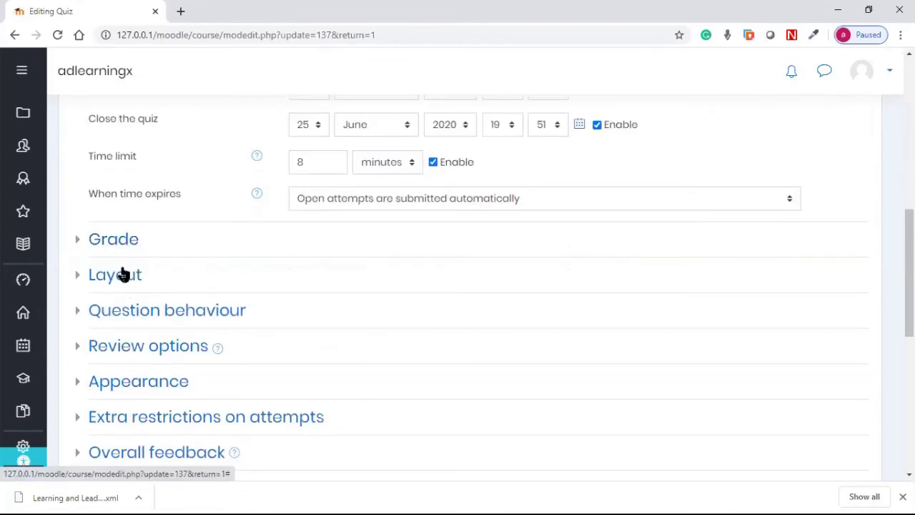
pyautogui.click(136, 311)
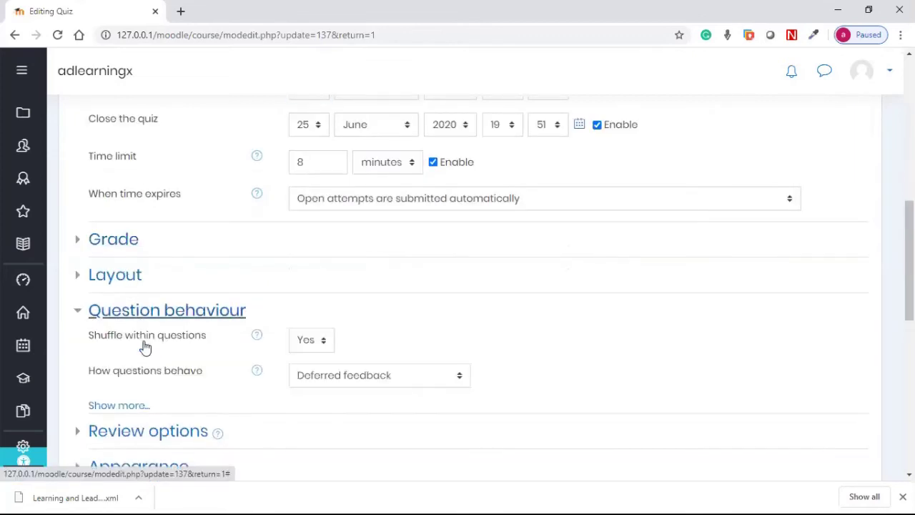
pyautogui.click(139, 310)
pyautogui.click(143, 346)
pyautogui.scroll(-1, 365, 257)
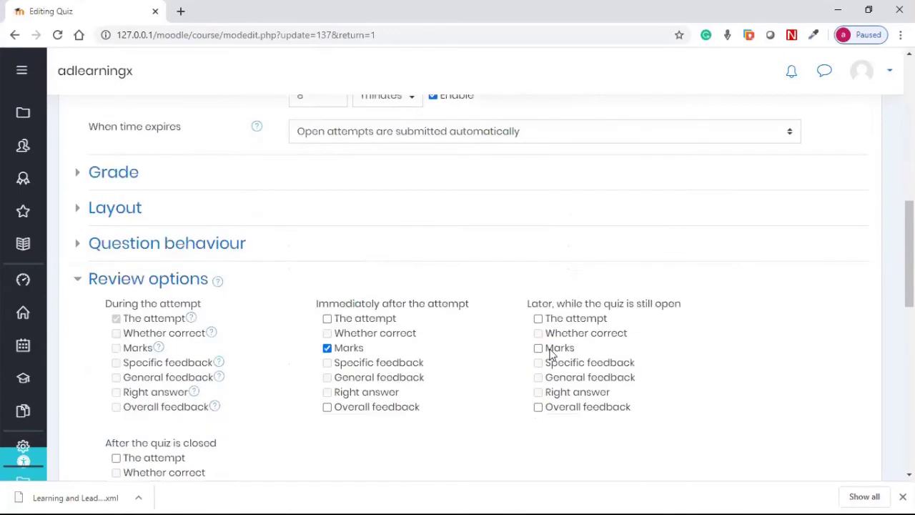
pyautogui.click(538, 348)
pyautogui.scroll(-2, 233, 327)
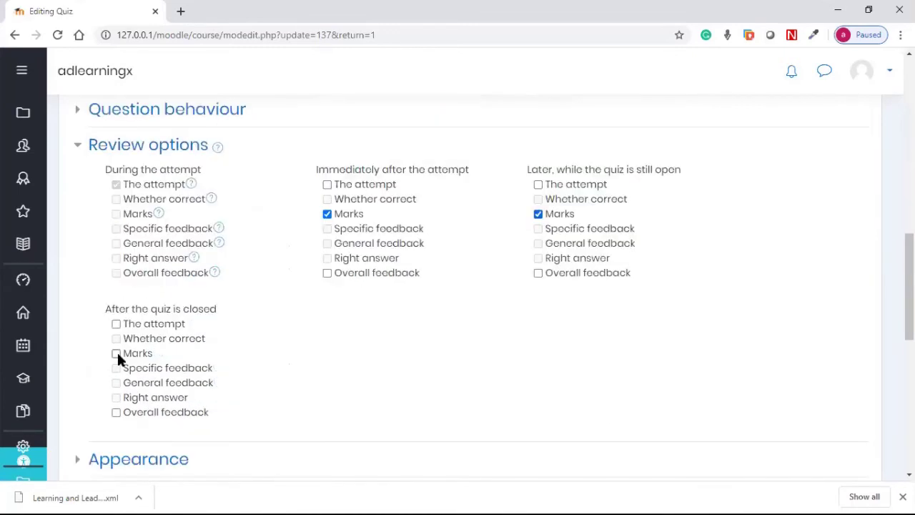
pyautogui.scroll(-4, 143, 197)
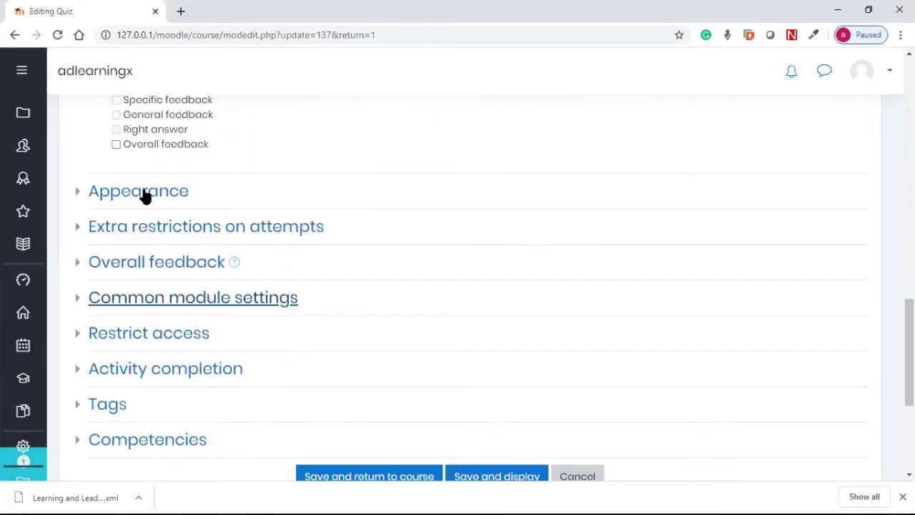
# Step: Check the Appearance, attempt restriction and completion sections, then save and display the quiz
pyautogui.click(145, 193)
pyautogui.click(138, 191)
pyautogui.click(206, 226)
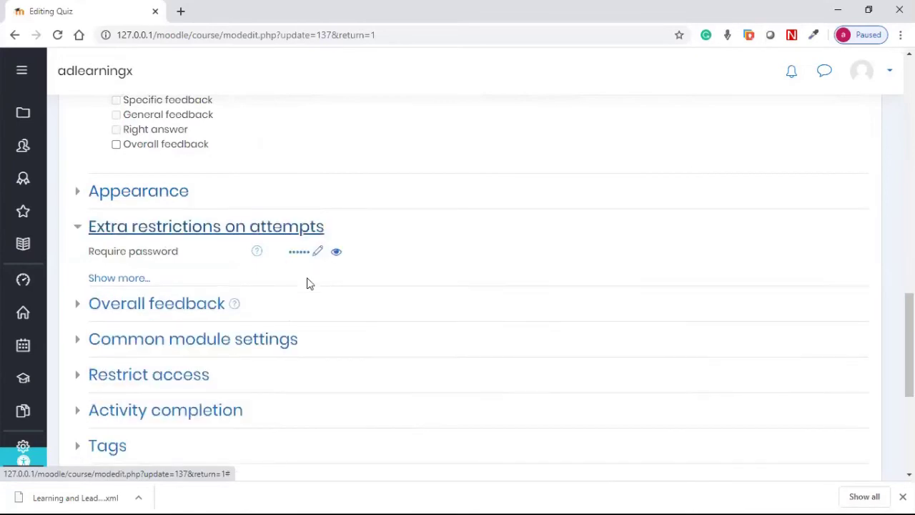
pyautogui.scroll(-1, 310, 268)
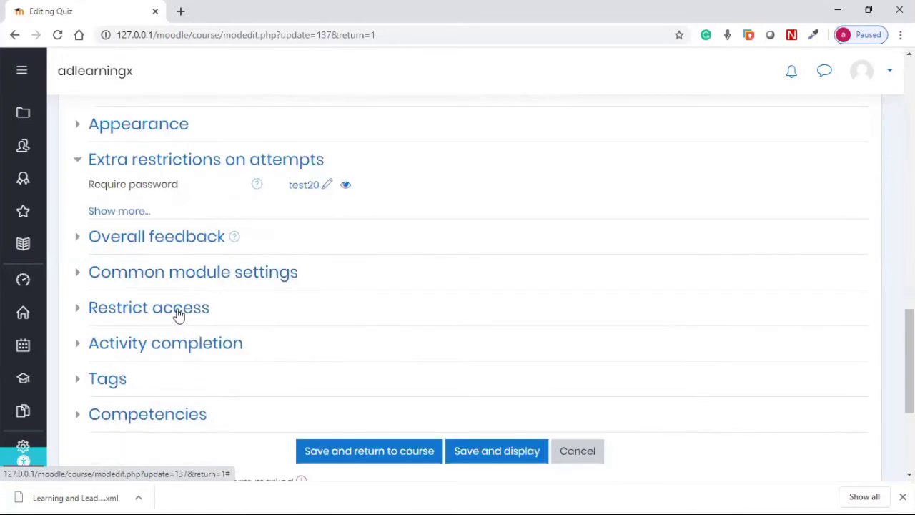
pyautogui.click(381, 337)
pyautogui.scroll(-2, 381, 338)
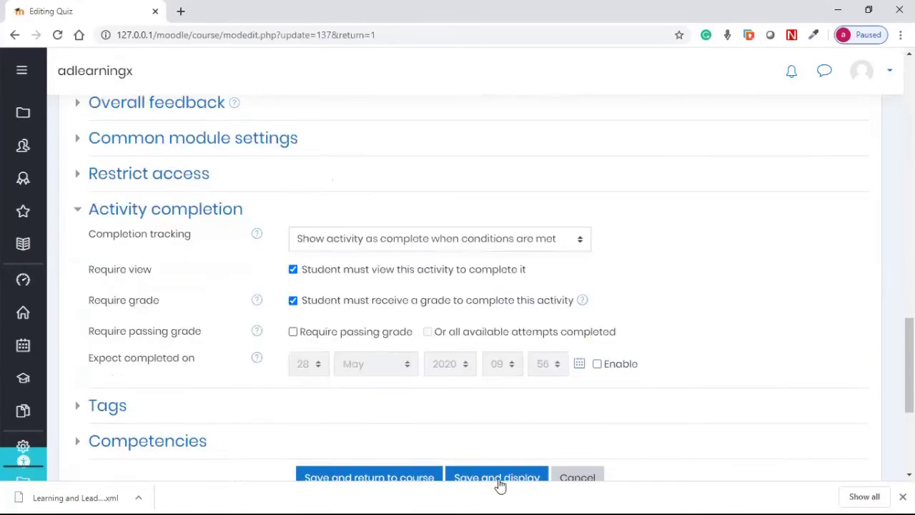
pyautogui.click(500, 481)
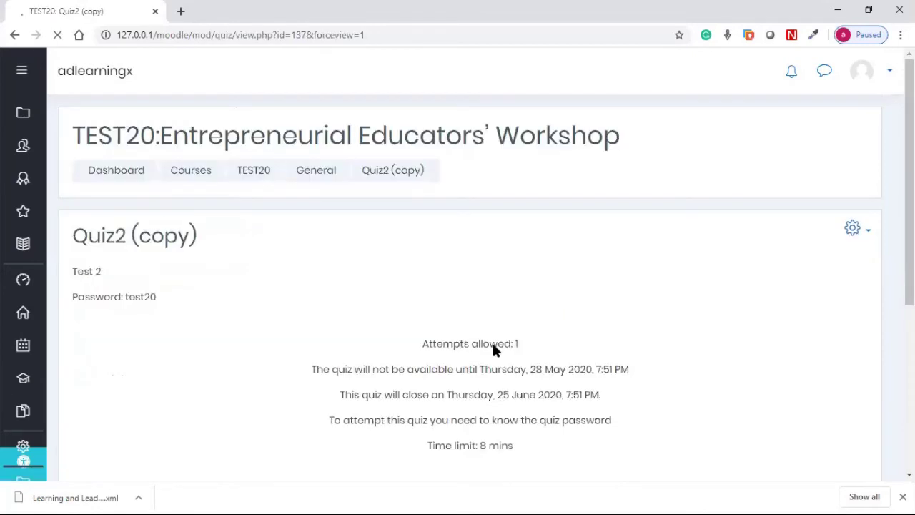
# Step: Note the quiz is unavailable until 28 May and reopen Quiz2 (copy) settings
pyautogui.scroll(-2, 429, 336)
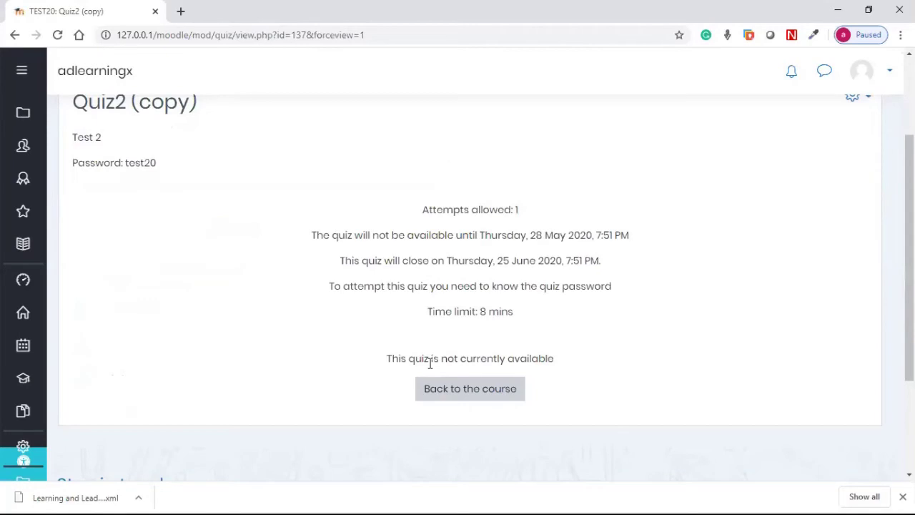
pyautogui.moveTo(430, 363); pyautogui.dragTo(521, 361)
pyautogui.scroll(2, 750, 294)
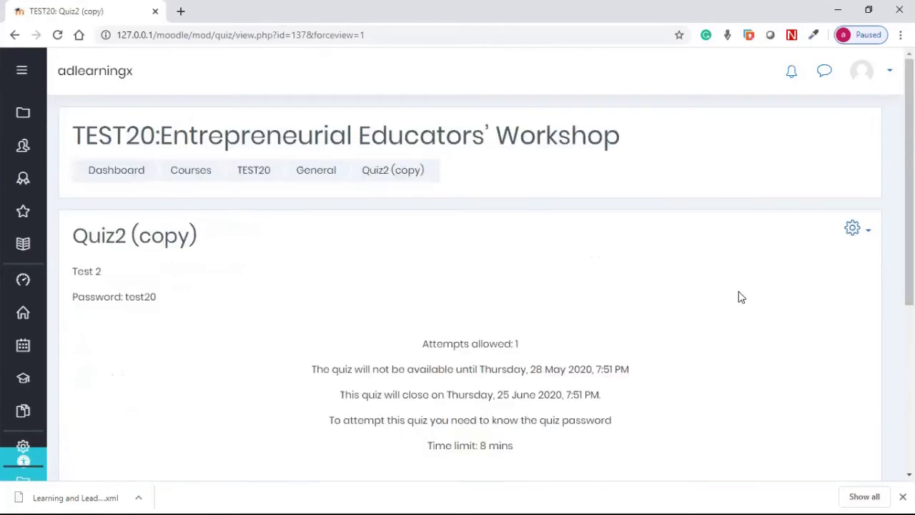
pyautogui.scroll(-1, 740, 297)
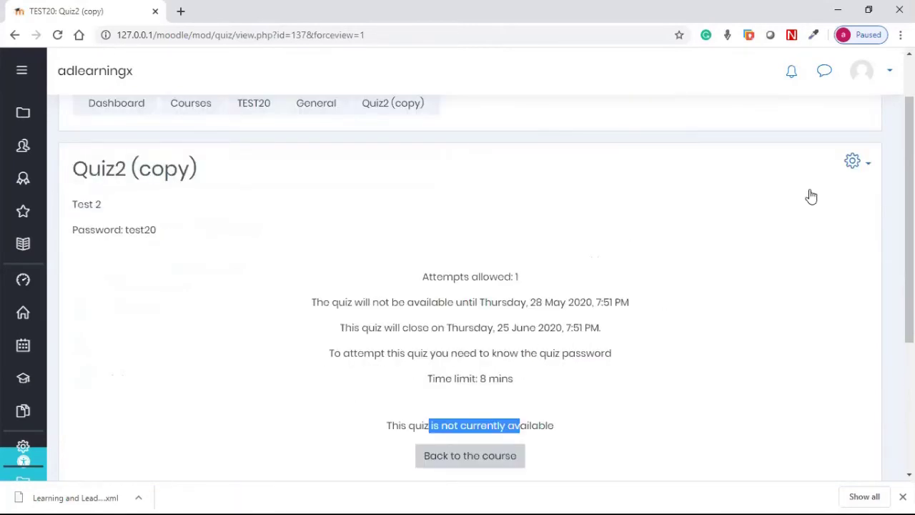
pyautogui.press('Tab')
pyautogui.press('Return')
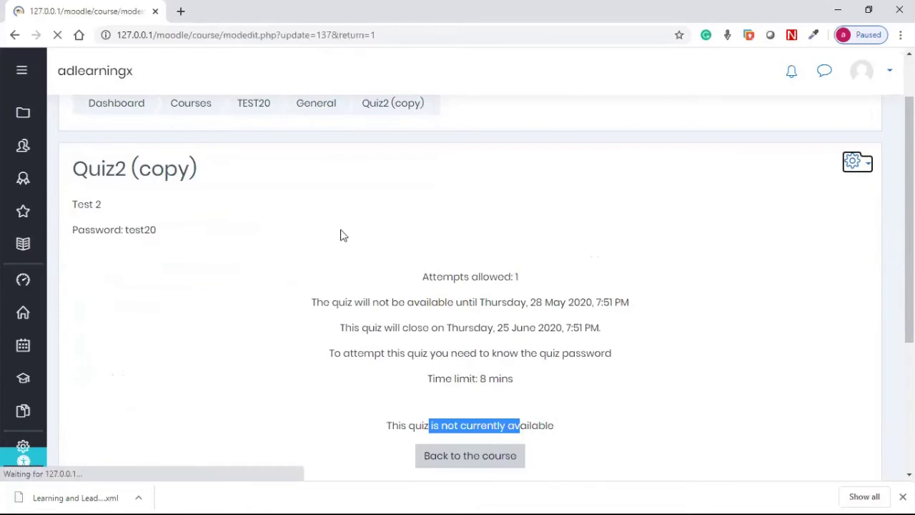
# Step: Under Timing, set the quiz opening time to 08:01 on 28 May 2020 and save
pyautogui.scroll(-1, 118, 321)
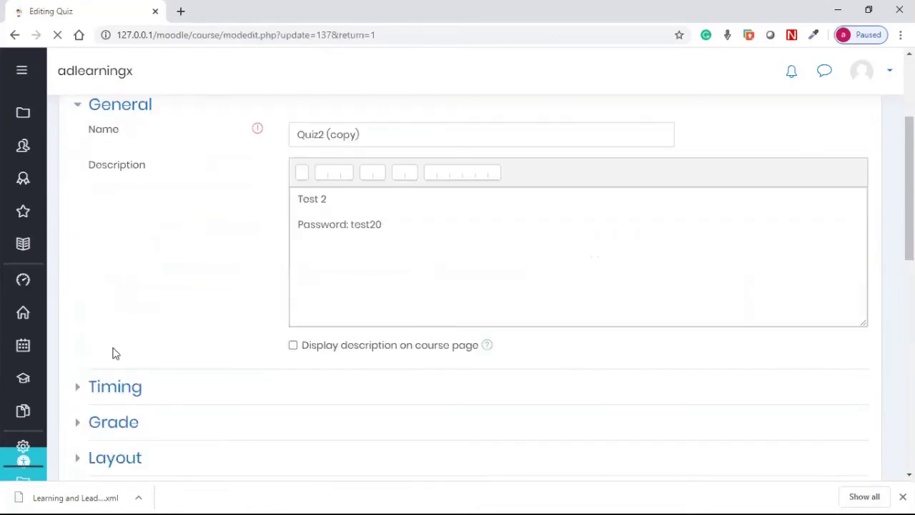
pyautogui.click(114, 387)
pyautogui.scroll(-2, 504, 298)
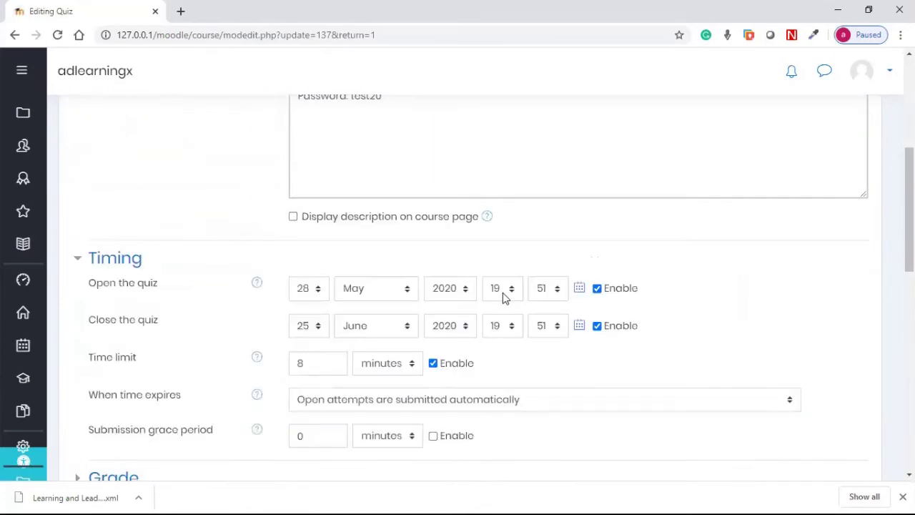
pyautogui.click(501, 288)
pyautogui.scroll(1, 507, 136)
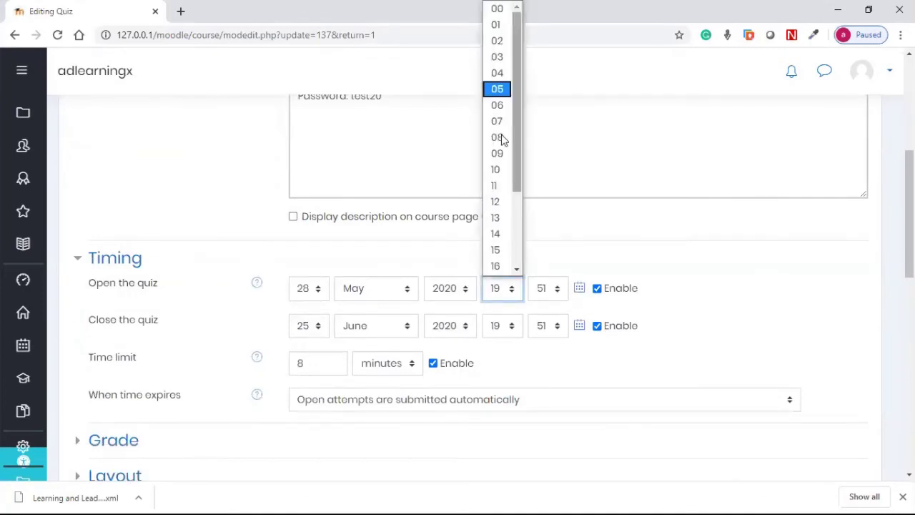
pyautogui.click(497, 136)
pyautogui.click(548, 289)
pyautogui.scroll(5, 543, 107)
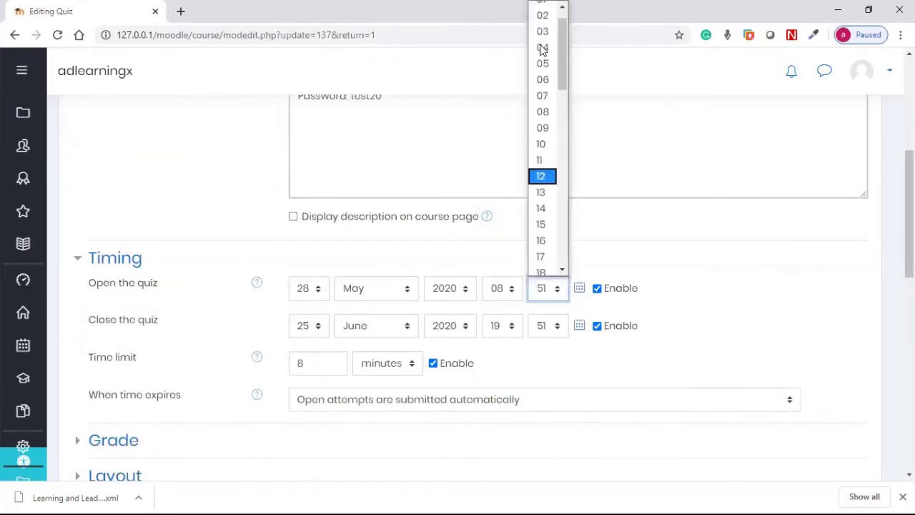
pyautogui.scroll(1, 548, 44)
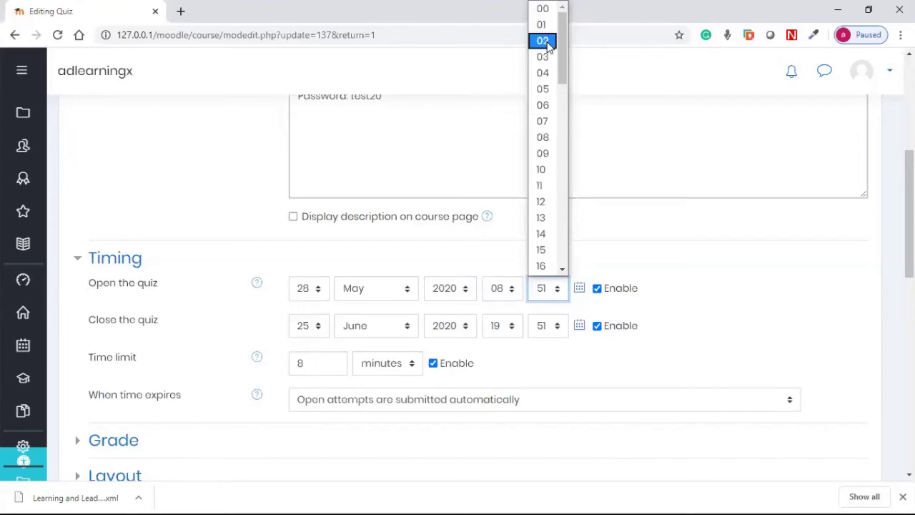
pyautogui.click(540, 328)
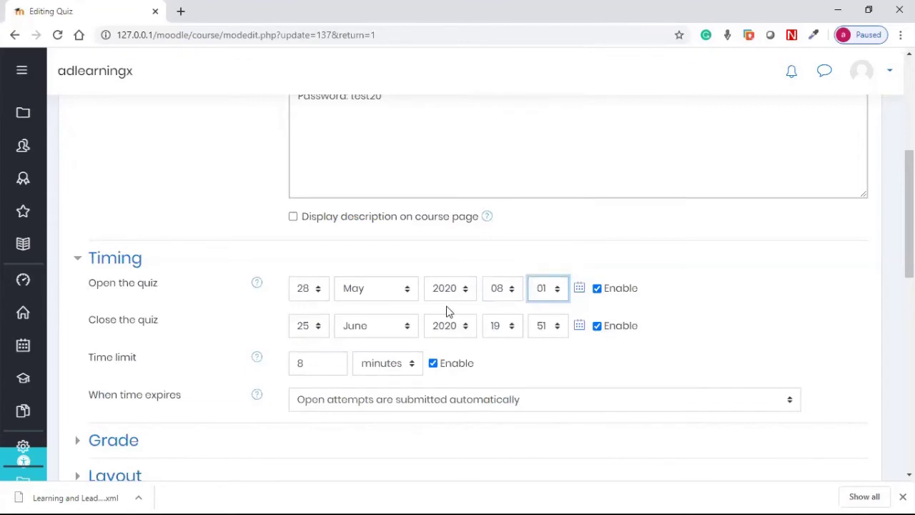
pyautogui.scroll(-15, 544, 228)
pyautogui.click(589, 227)
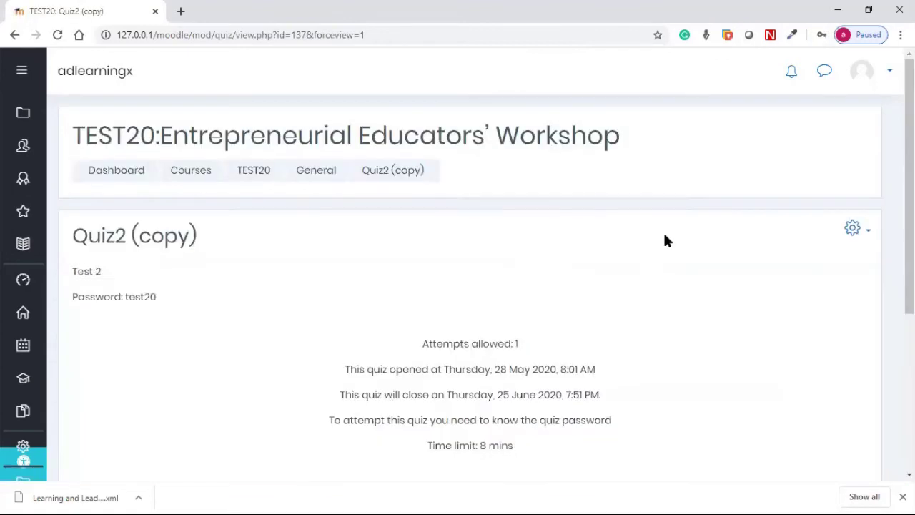
# Step: Choose Edit quiz from the gear menu to open Quiz2 (copy)'s question editing page
pyautogui.scroll(-4, 534, 348)
pyautogui.scroll(2, 501, 358)
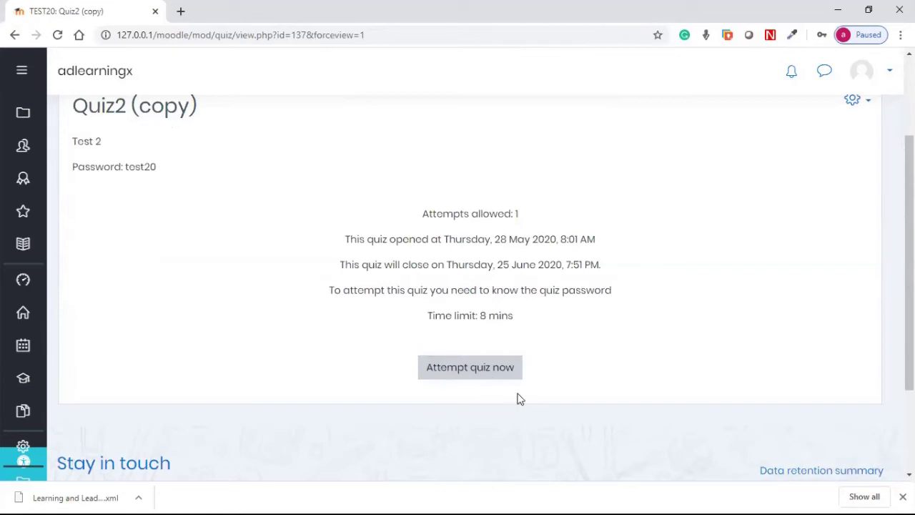
pyautogui.scroll(2, 882, 212)
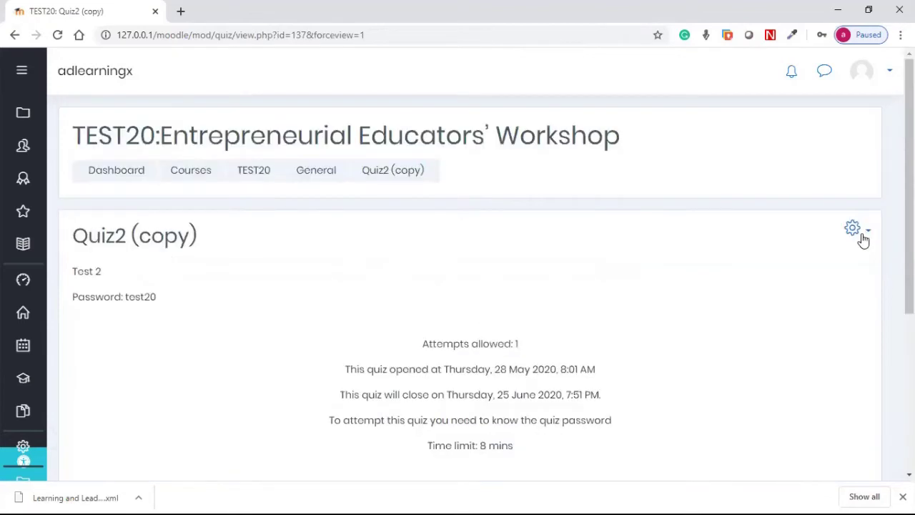
pyautogui.click(863, 240)
pyautogui.scroll(-3, 753, 262)
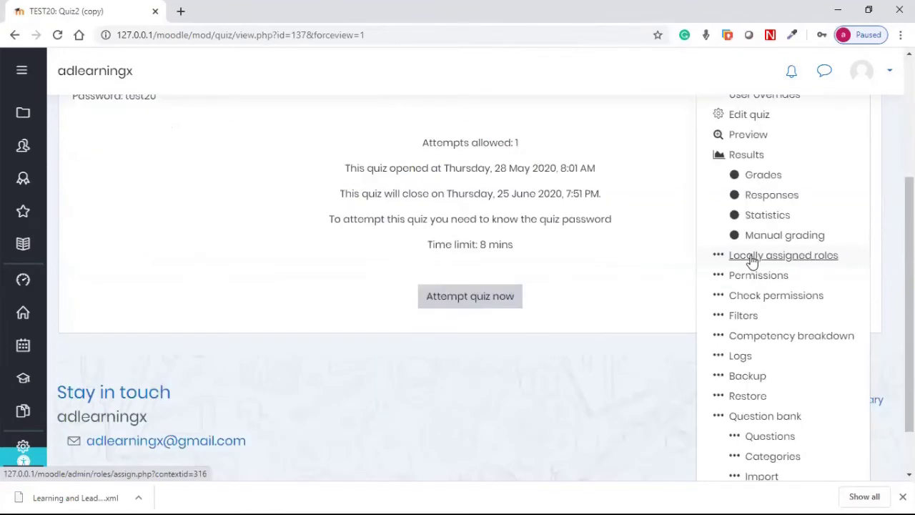
pyautogui.scroll(-1, 761, 379)
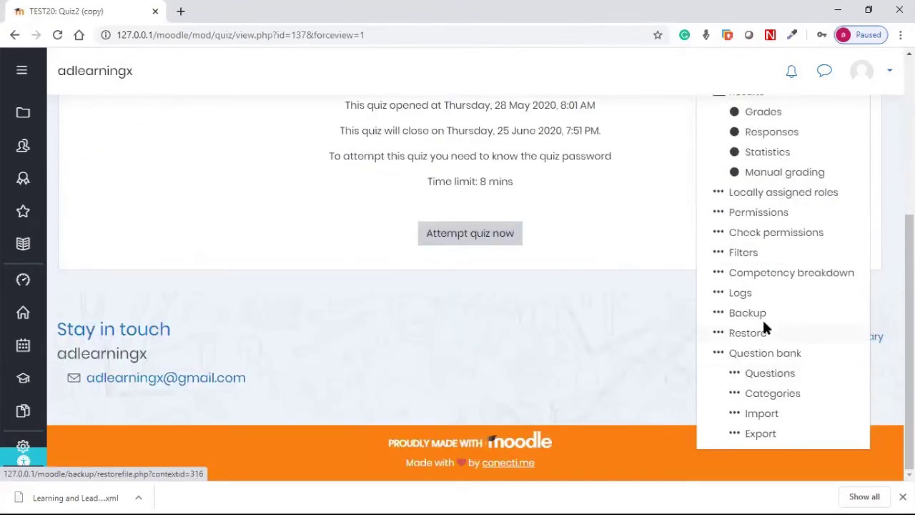
pyautogui.scroll(4, 762, 321)
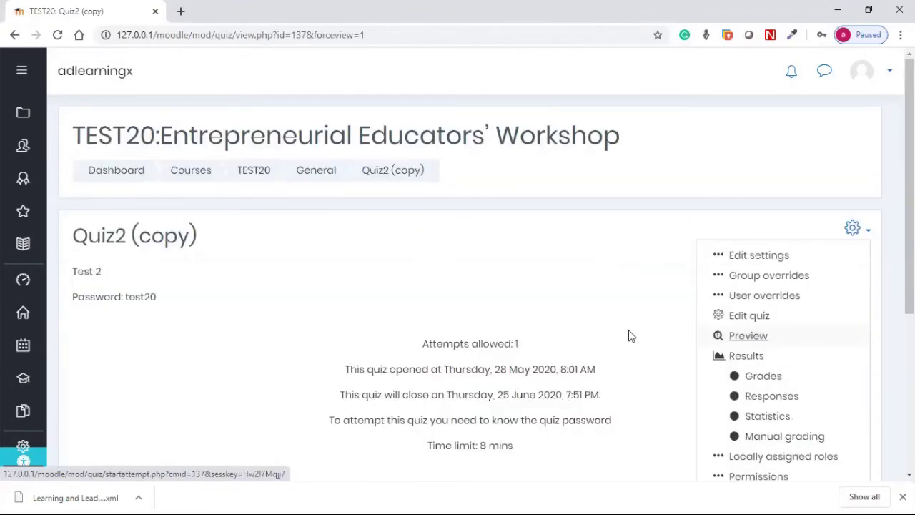
pyautogui.press('Return')
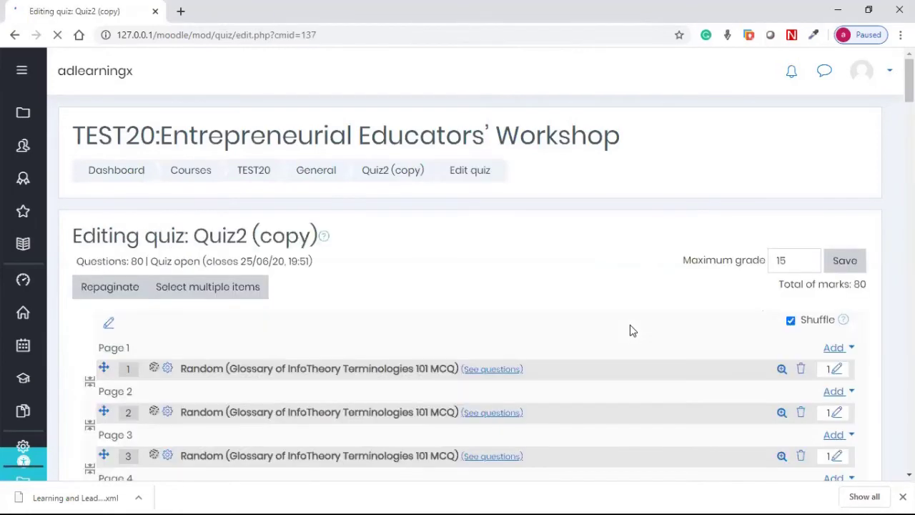
pyautogui.scroll(-5, 630, 330)
pyautogui.scroll(-5, 630, 330)
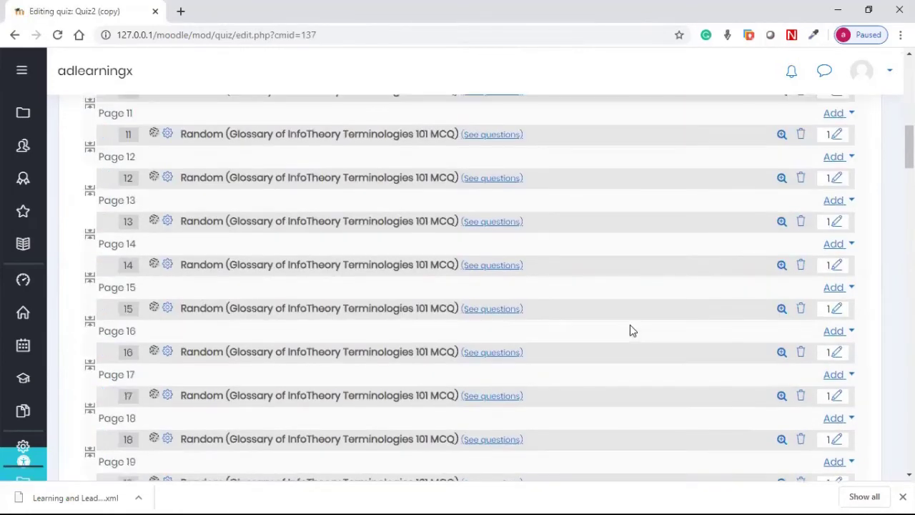
pyautogui.scroll(-10, 630, 330)
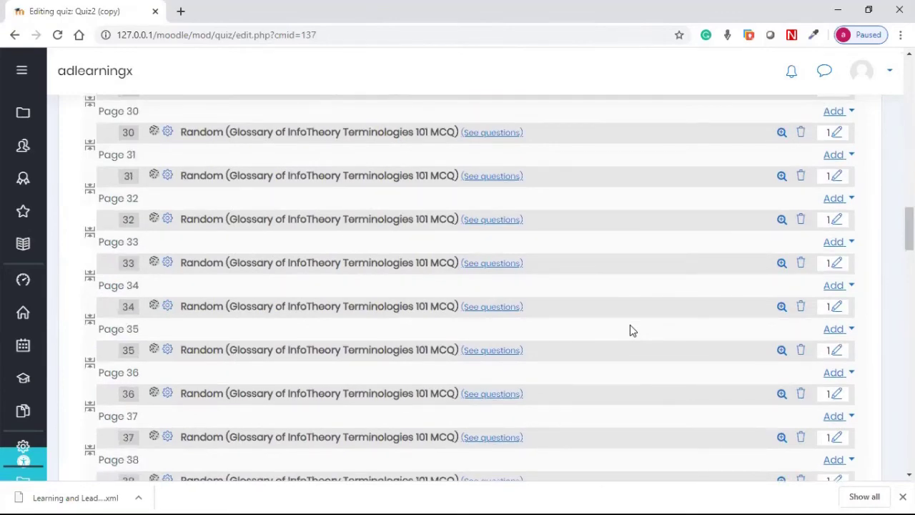
pyautogui.scroll(-13, 630, 330)
pyautogui.scroll(-15, 630, 330)
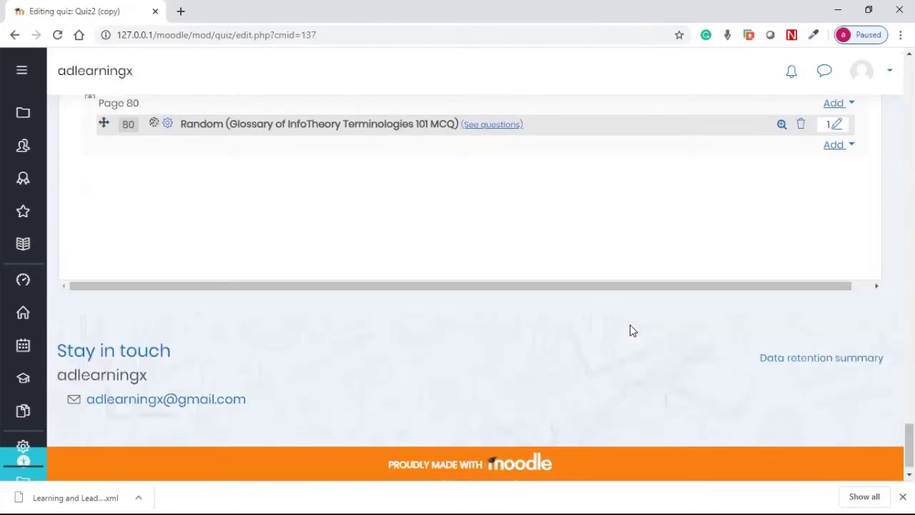
pyautogui.scroll(3, 630, 330)
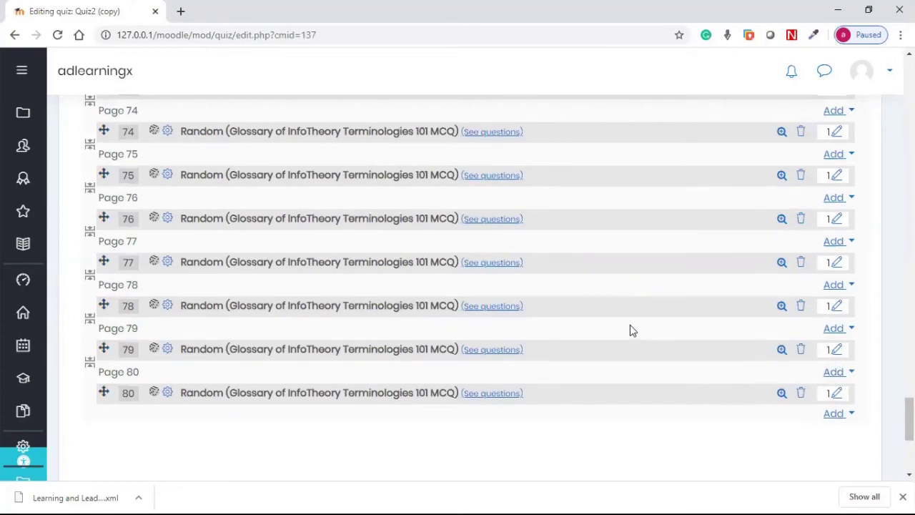
pyautogui.scroll(19, 629, 331)
pyautogui.scroll(12, 630, 330)
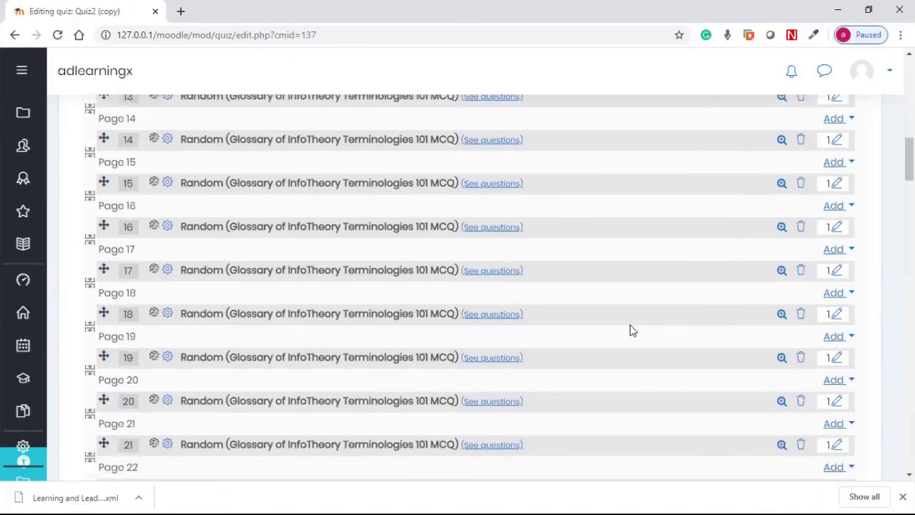
pyautogui.scroll(9, 630, 331)
pyautogui.scroll(-2, 629, 330)
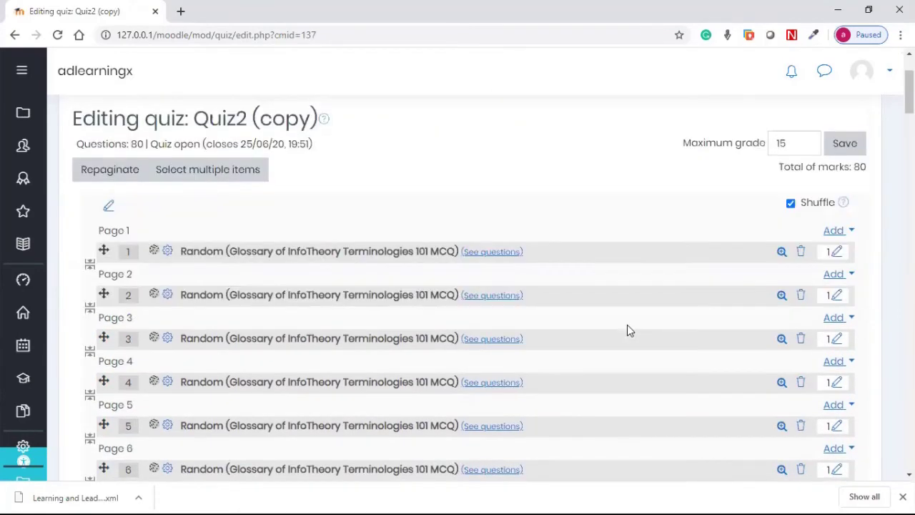
pyautogui.scroll(-2, 627, 331)
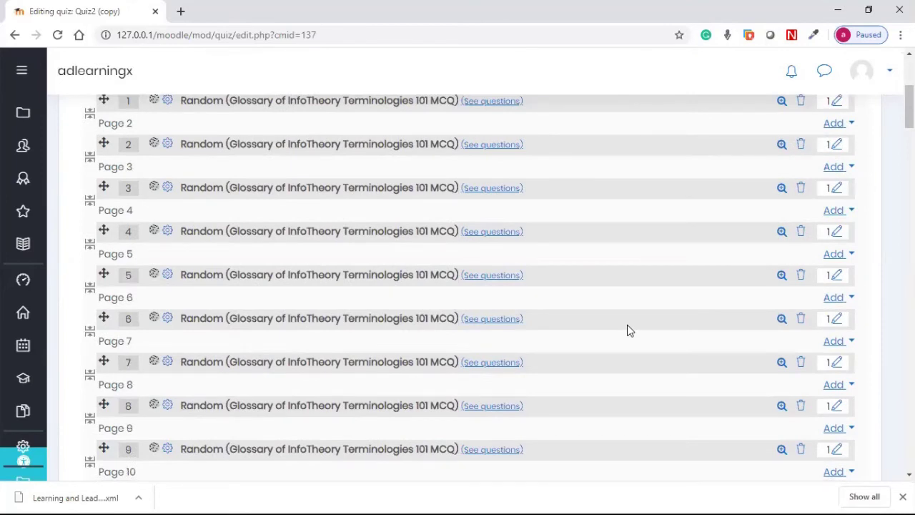
pyautogui.scroll(-1, 627, 330)
pyautogui.scroll(5, 627, 331)
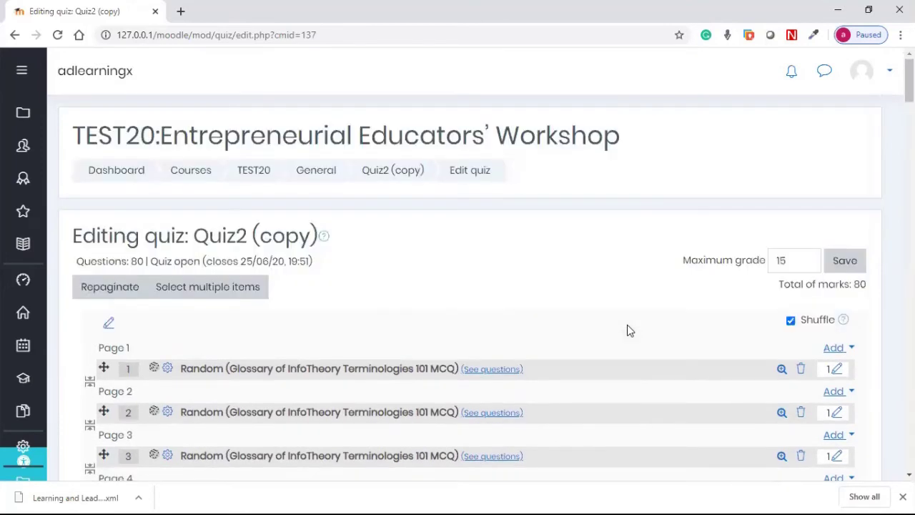
pyautogui.scroll(-3, 627, 327)
pyautogui.scroll(3, 363, 212)
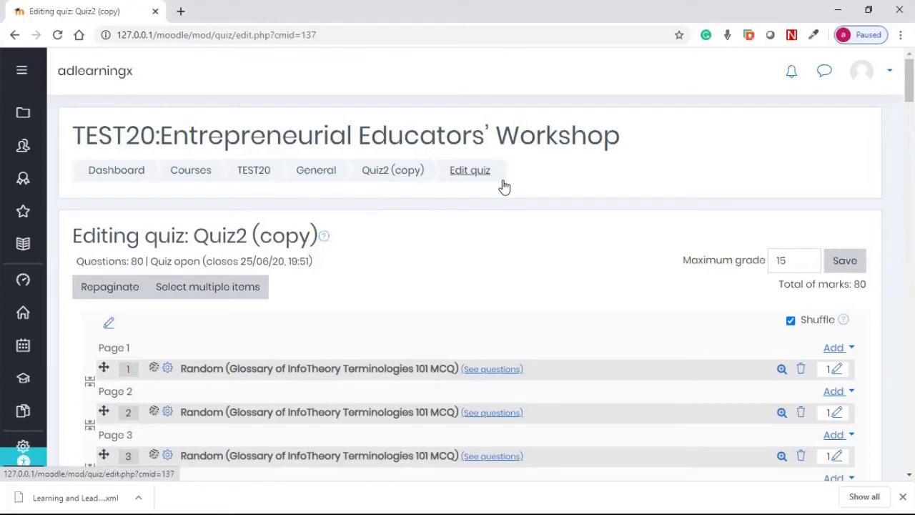
# Step: Start a Quiz2 (copy) attempt from its overview page, entering the quiz password to reach question 1
pyautogui.click(399, 173)
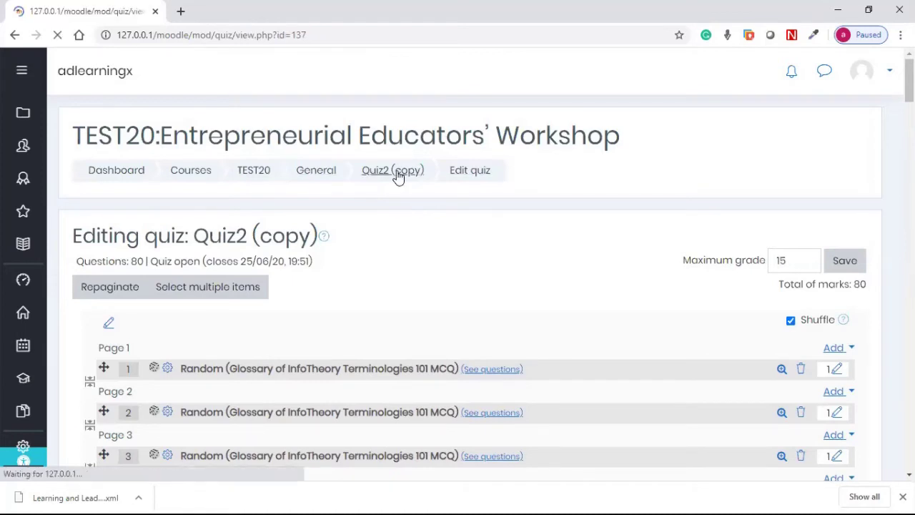
pyautogui.click(454, 243)
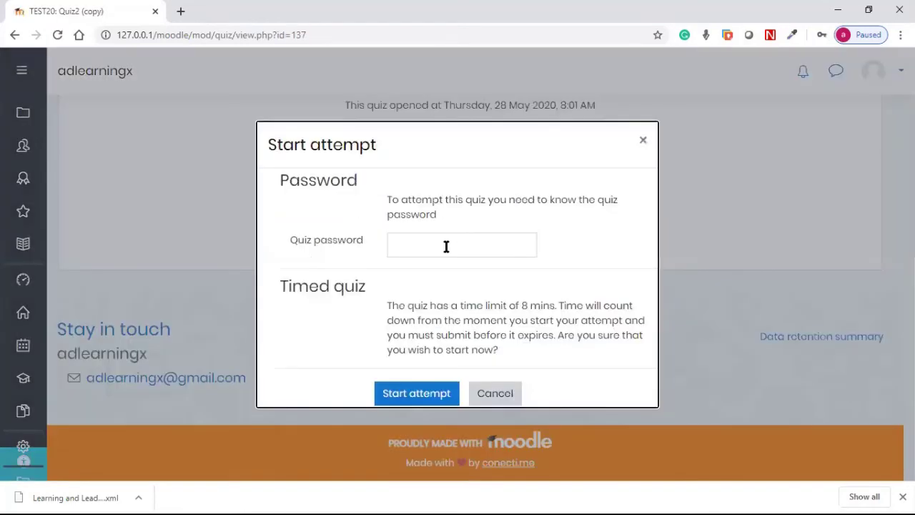
pyautogui.click(441, 248)
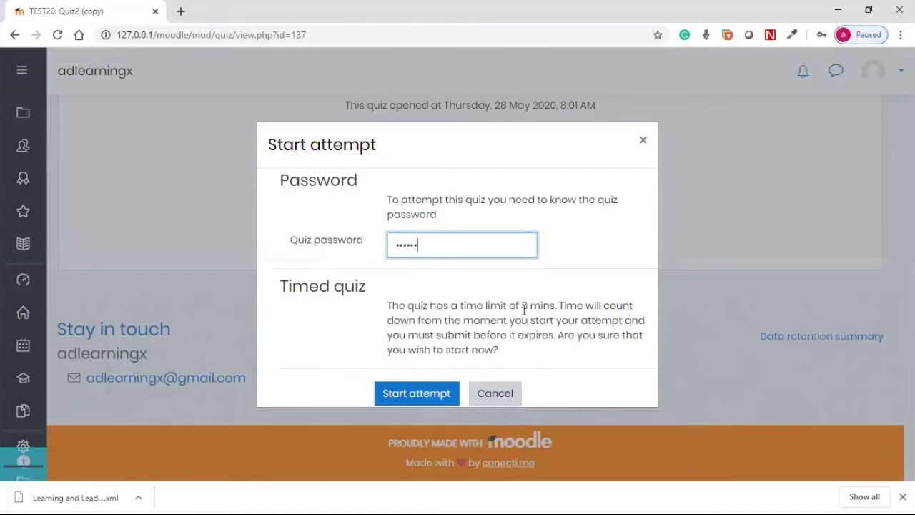
pyautogui.press('Return')
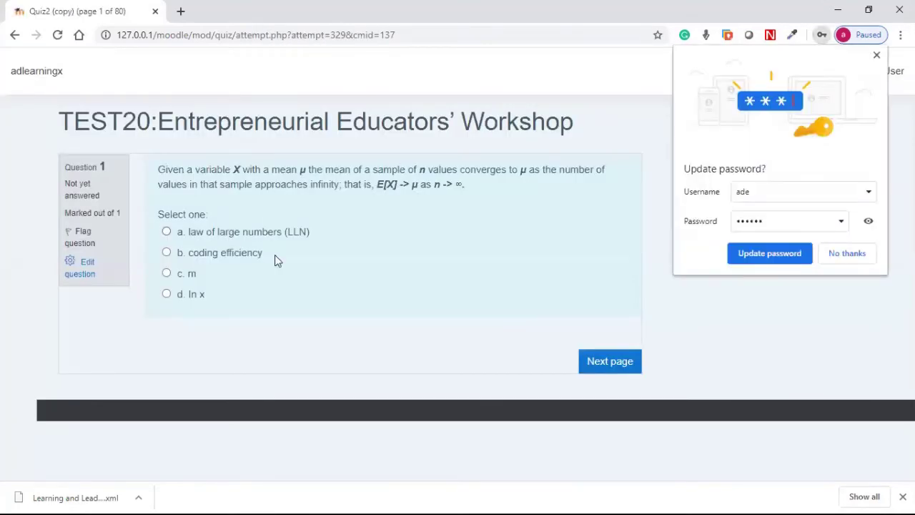
# Step: Answer question 1 with law of large numbers (LLN) and question 2 with disjoint, then go on
pyautogui.click(215, 232)
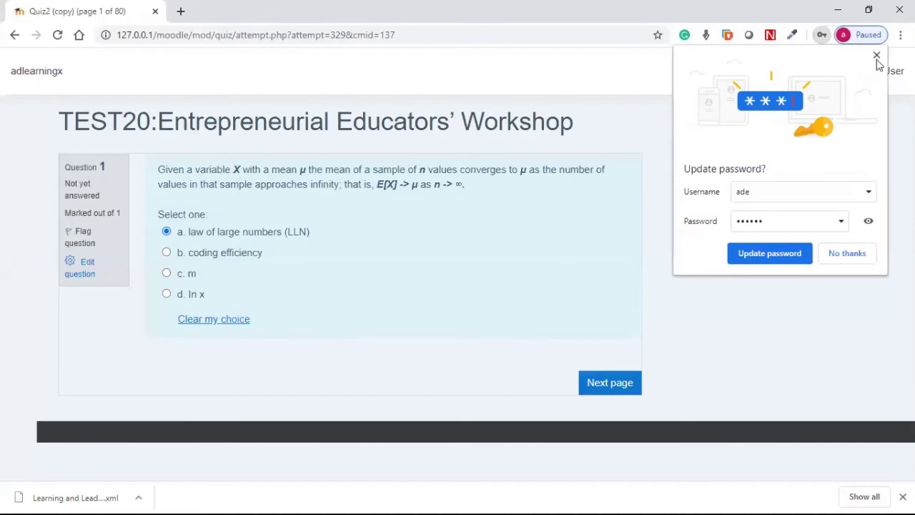
pyautogui.click(599, 383)
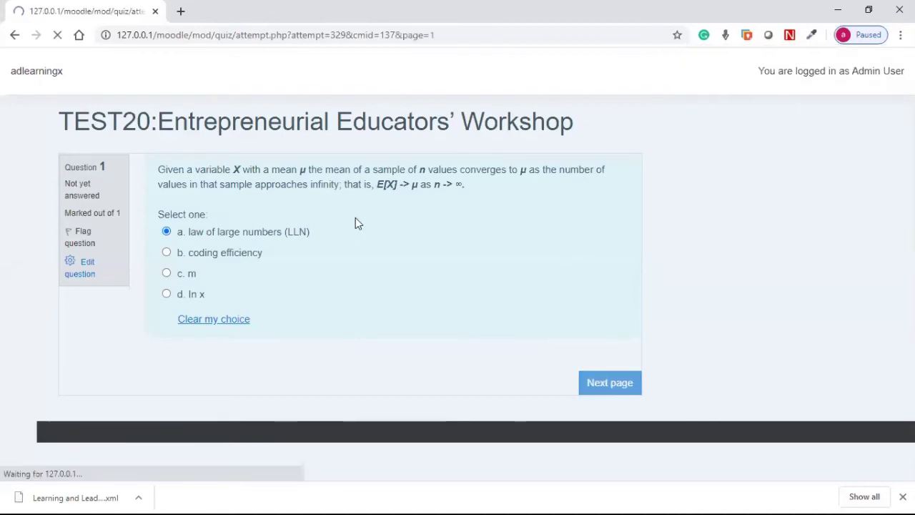
pyautogui.click(215, 251)
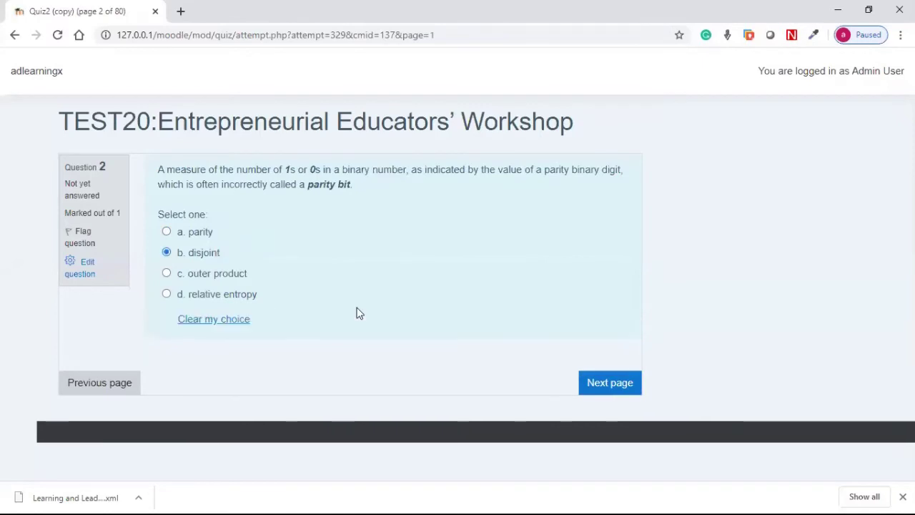
pyautogui.click(588, 382)
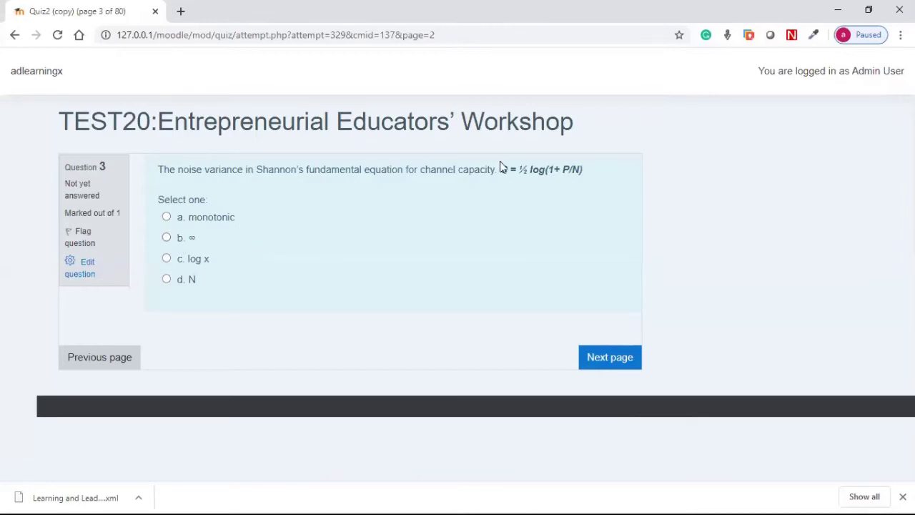
# Step: Go back out of the attempt to the Quiz2 (copy) overview page
pyautogui.click(15, 36)
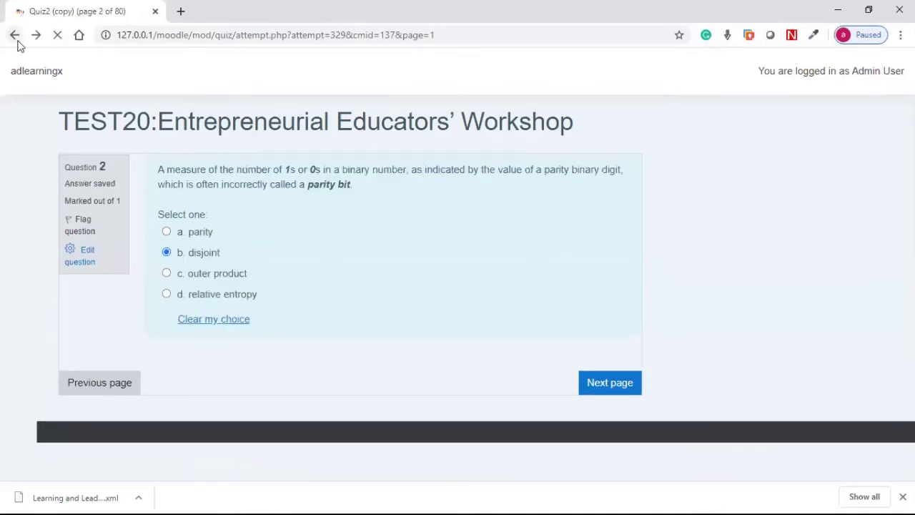
pyautogui.click(15, 36)
pyautogui.click(15, 36)
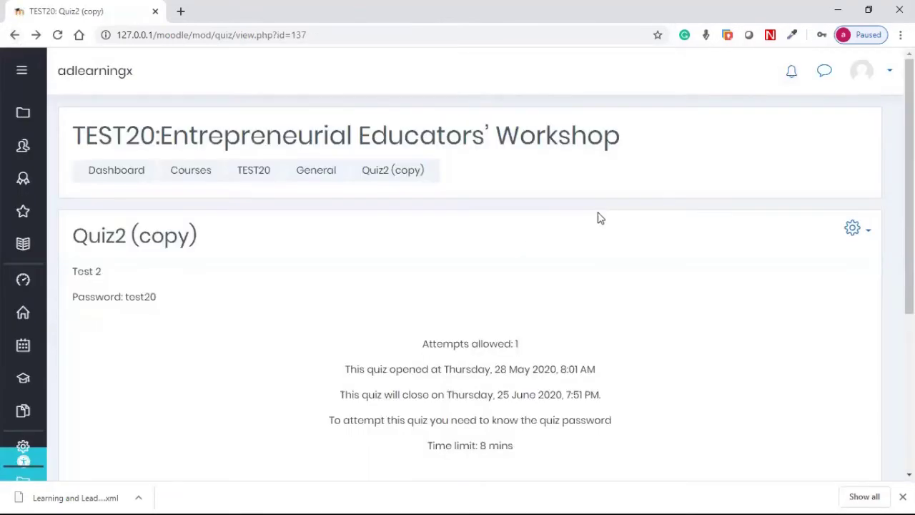
# Step: Open the question bank Categories page from the quiz gear menu
pyautogui.click(855, 231)
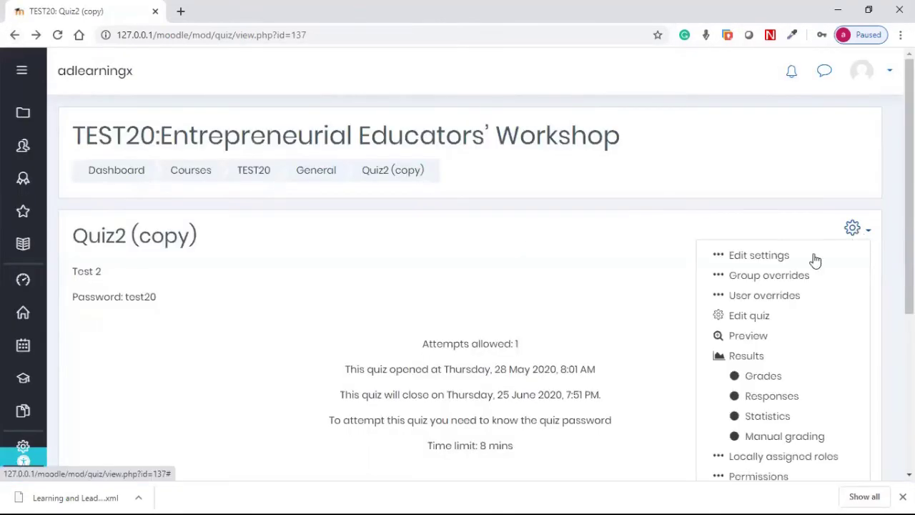
pyautogui.scroll(-4, 755, 351)
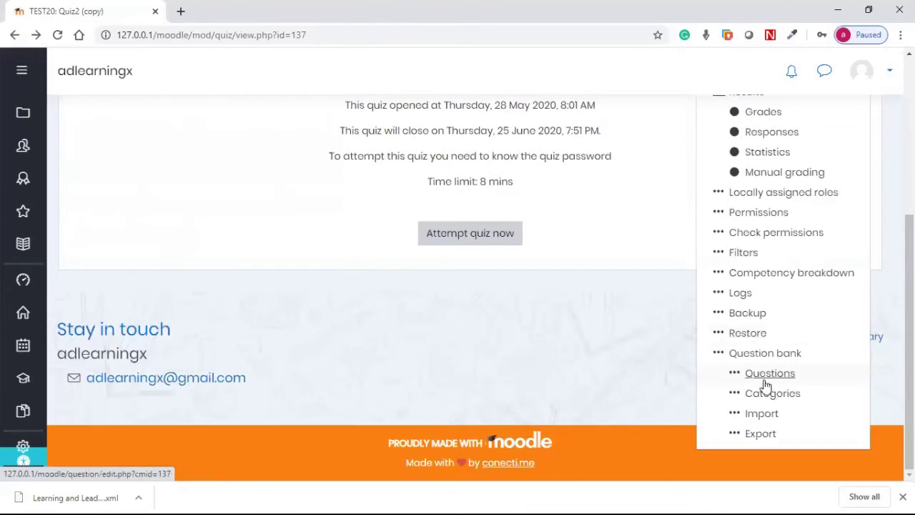
pyautogui.click(765, 375)
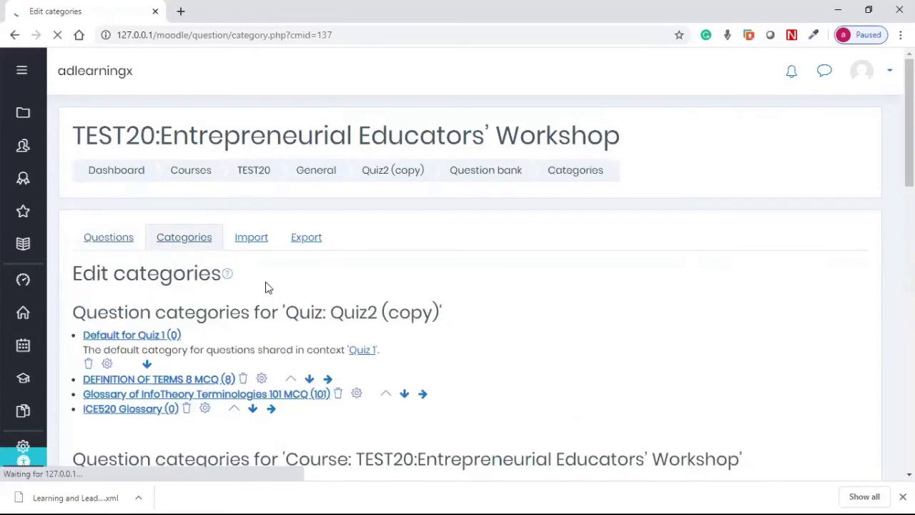
pyautogui.scroll(-2, 265, 301)
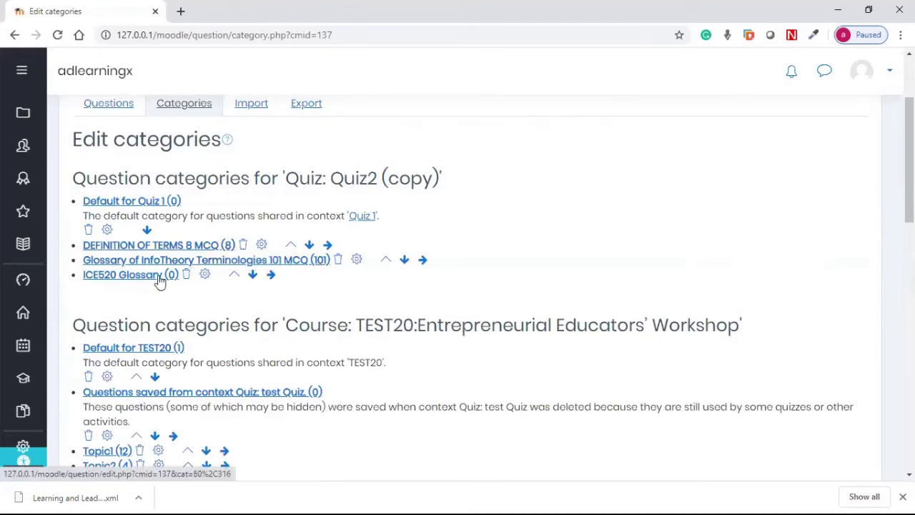
pyautogui.scroll(-4, 230, 215)
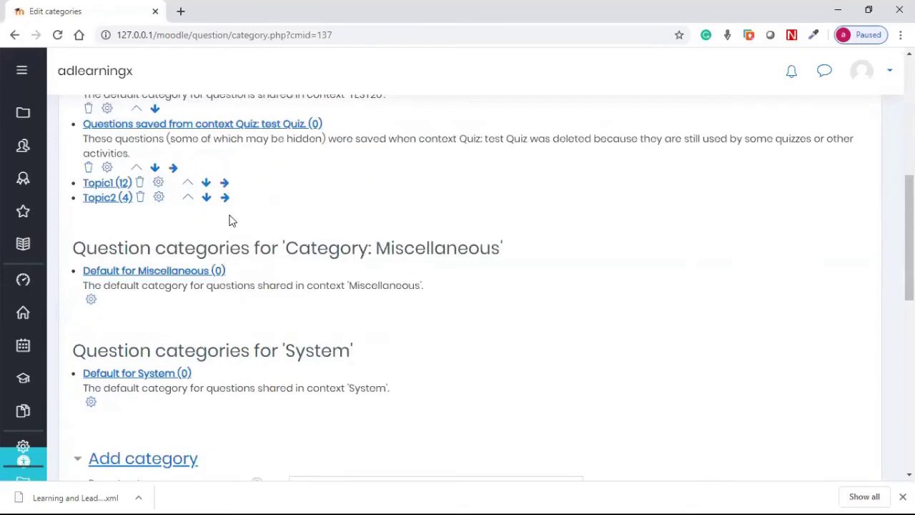
pyautogui.scroll(-3, 262, 216)
pyautogui.scroll(4, 272, 223)
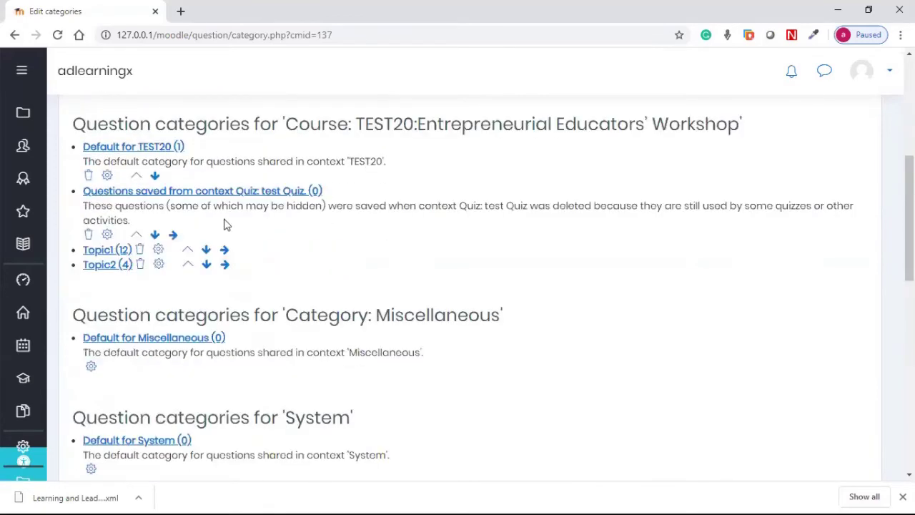
pyautogui.scroll(2, 171, 200)
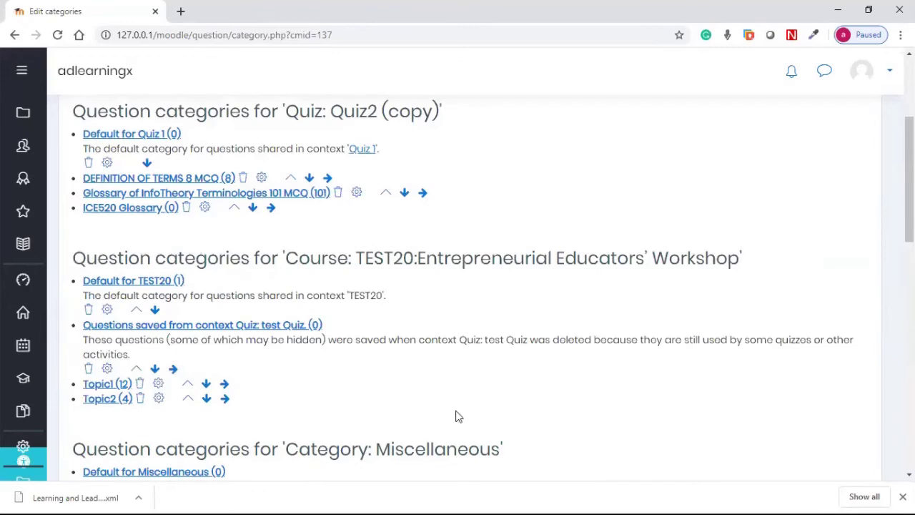
pyautogui.scroll(-2, 429, 431)
pyautogui.scroll(-3, 390, 366)
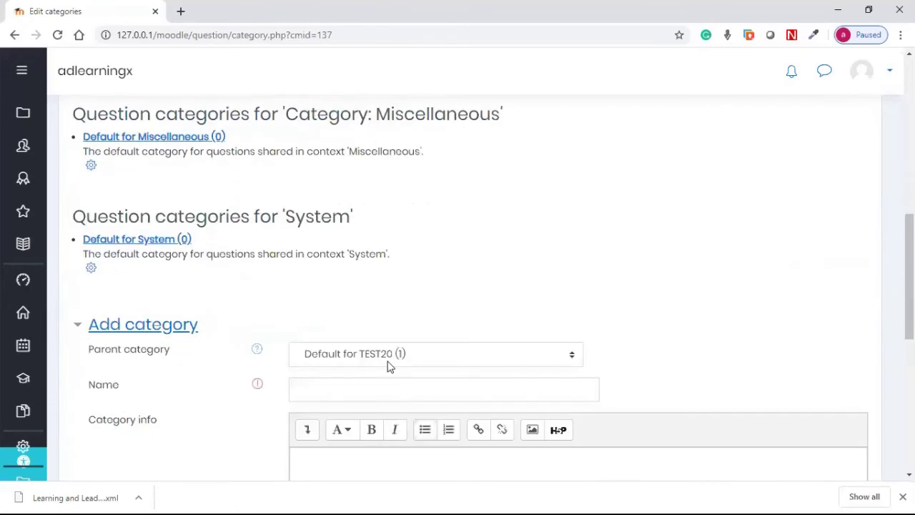
# Step: Add a category named Leadership with the TEST20 top category as parent
pyautogui.click(383, 361)
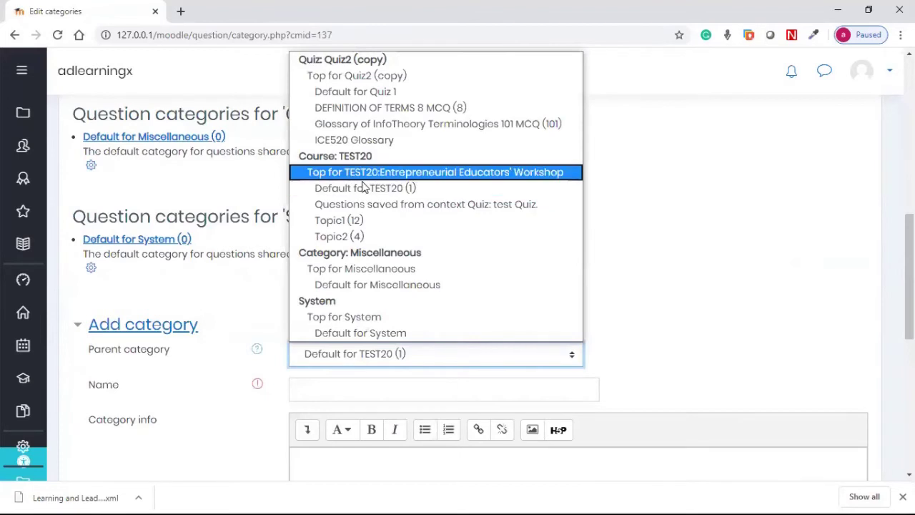
pyautogui.press('Return')
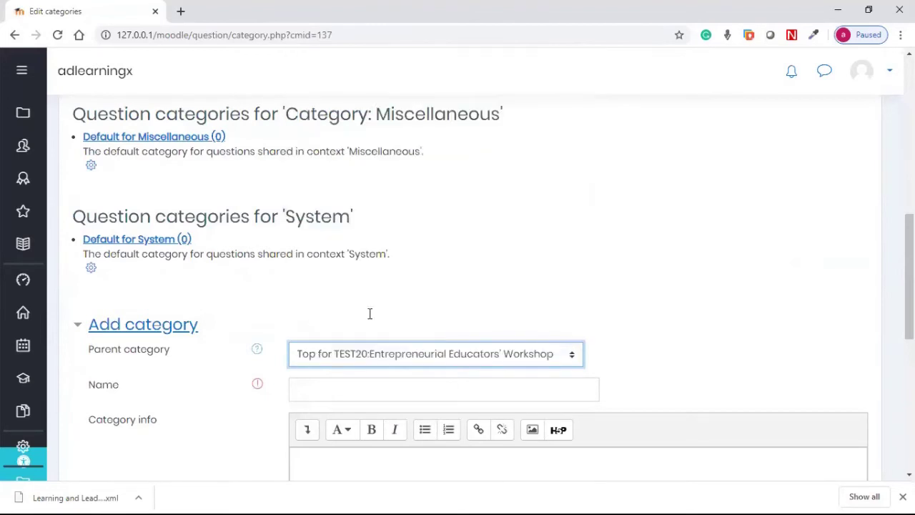
pyautogui.scroll(-1, 367, 322)
pyautogui.click(367, 322)
pyautogui.write('Lea')
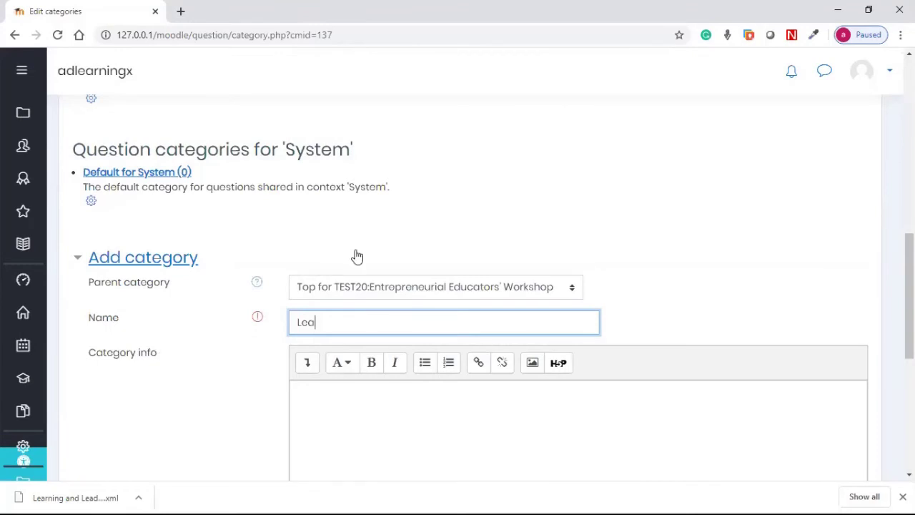
pyautogui.scroll(-5, 331, 240)
pyautogui.click(333, 241)
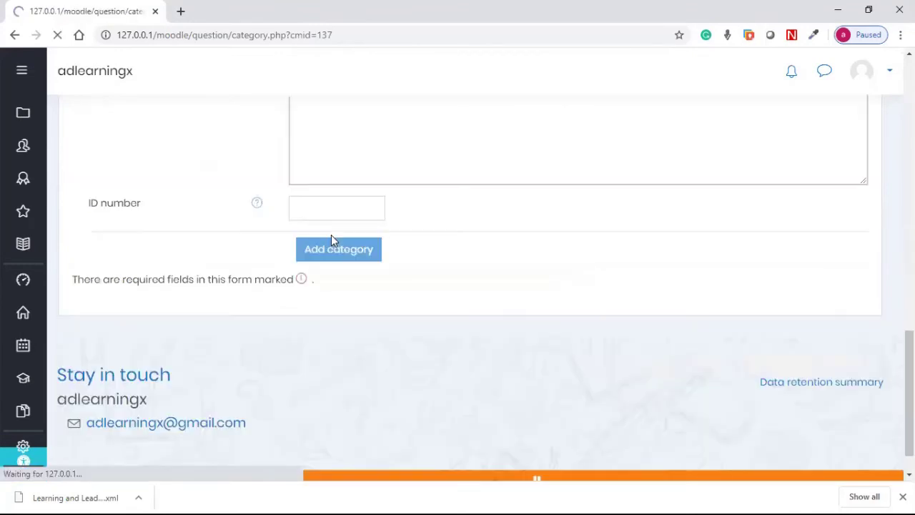
pyautogui.scroll(-2, 321, 265)
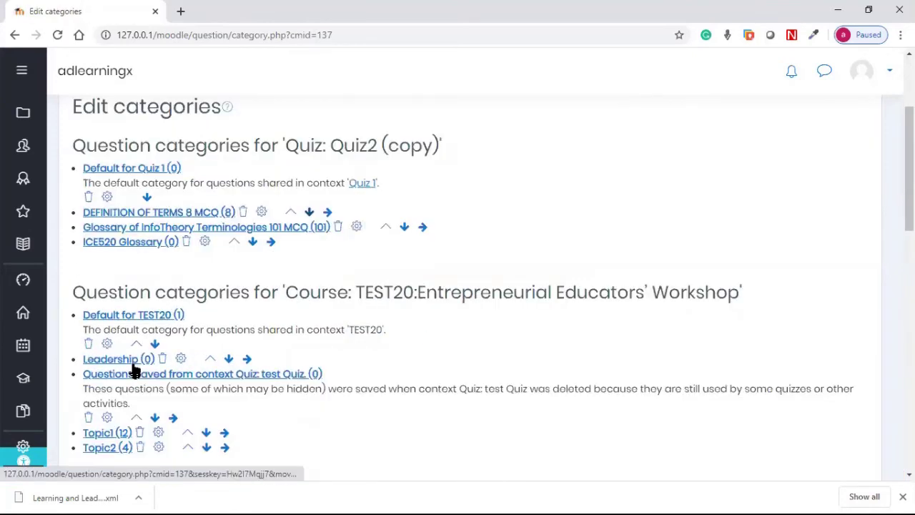
pyautogui.scroll(3, 268, 244)
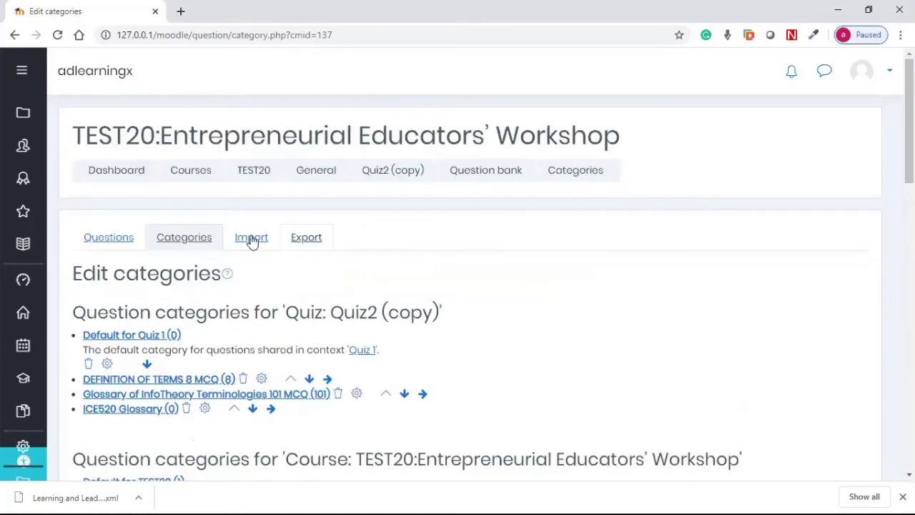
# Step: Import the glossary questions XML file into the question bank using Moodle XML format
pyautogui.click(252, 238)
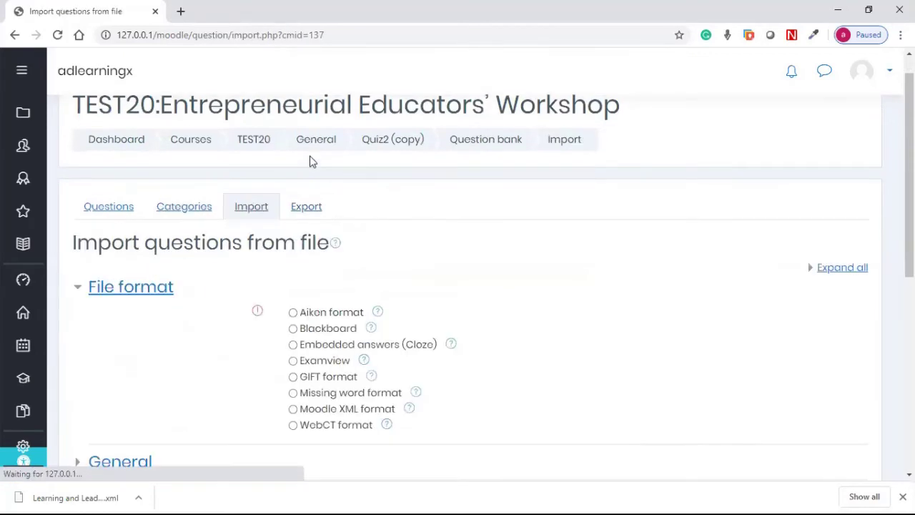
pyautogui.scroll(-3, 306, 246)
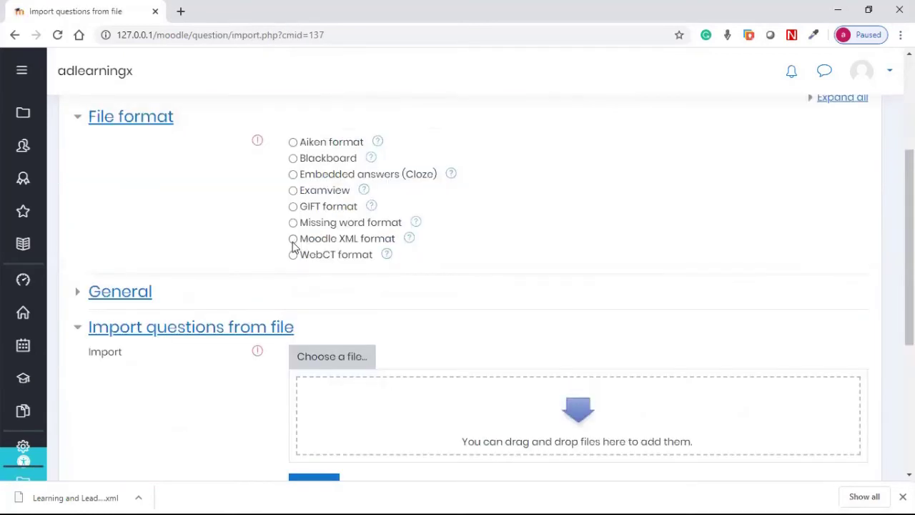
pyautogui.click(293, 240)
pyautogui.click(114, 292)
pyautogui.scroll(-1, 401, 301)
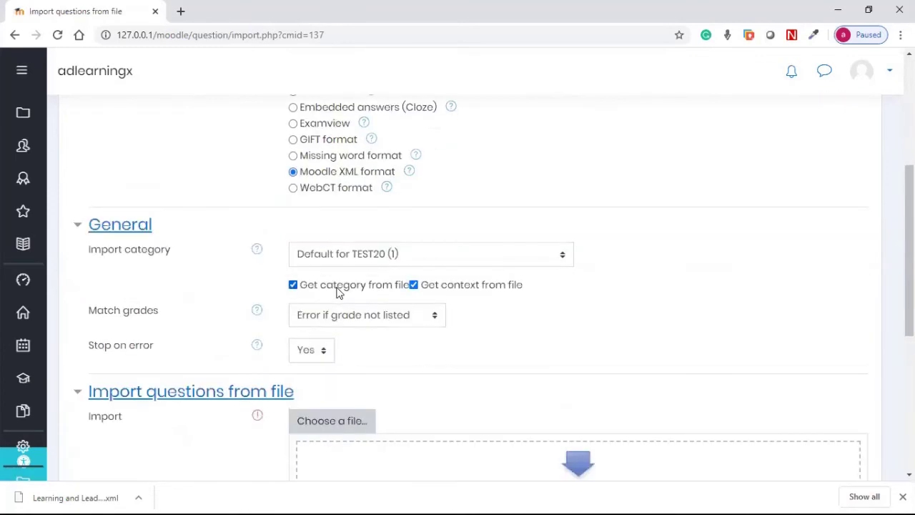
pyautogui.scroll(-4, 152, 467)
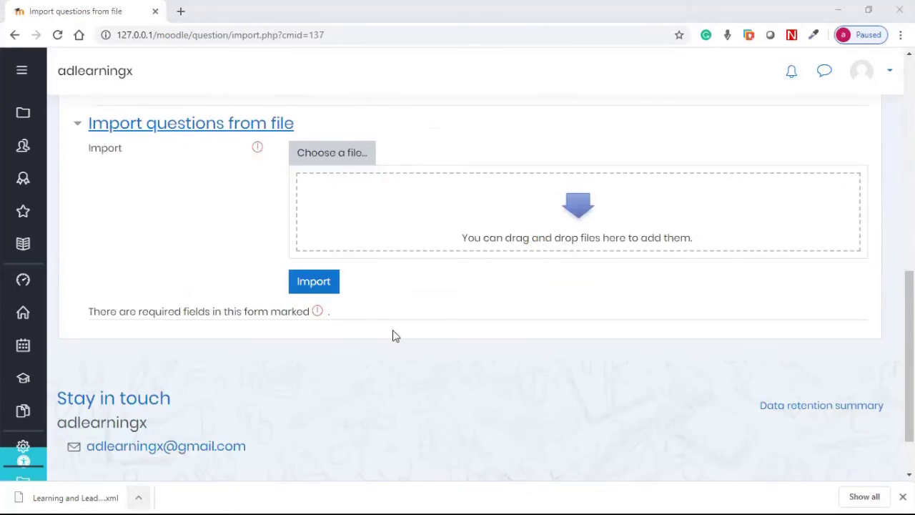
pyautogui.click(302, 286)
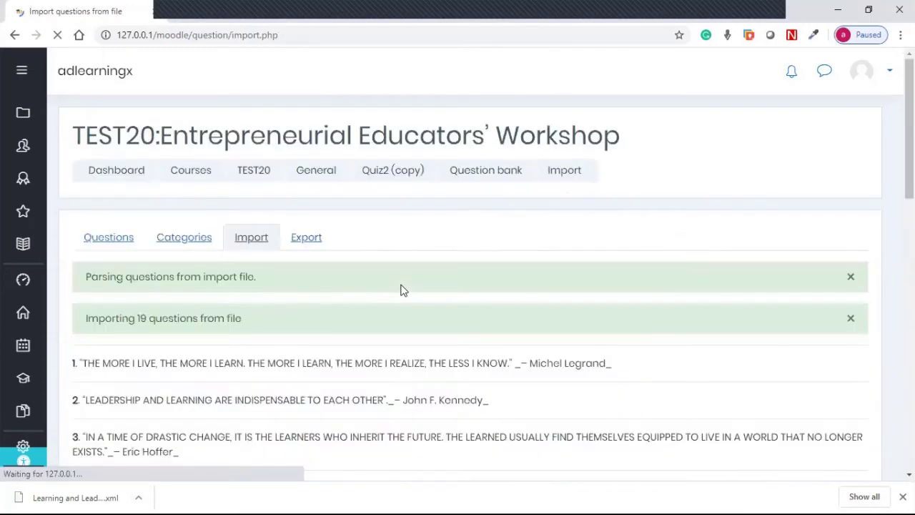
# Step: Continue to the 19 imported questions in the Learning and Leadership 19 SA category
pyautogui.scroll(-2, 403, 290)
pyautogui.scroll(-1, 401, 284)
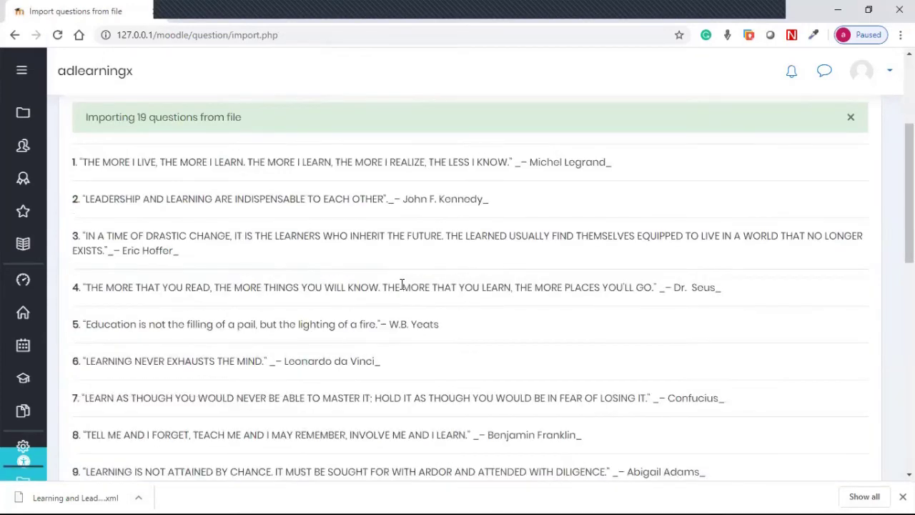
pyautogui.scroll(-6, 402, 286)
pyautogui.scroll(-3, 400, 289)
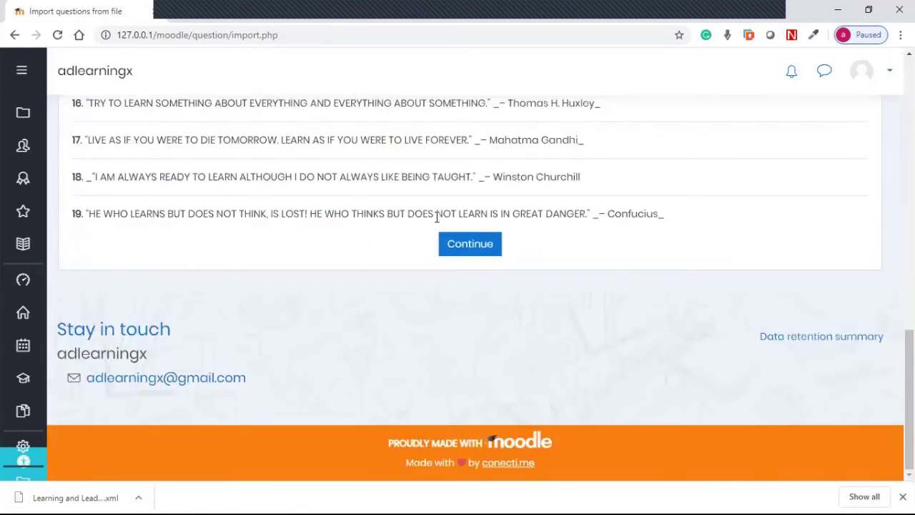
pyautogui.click(468, 244)
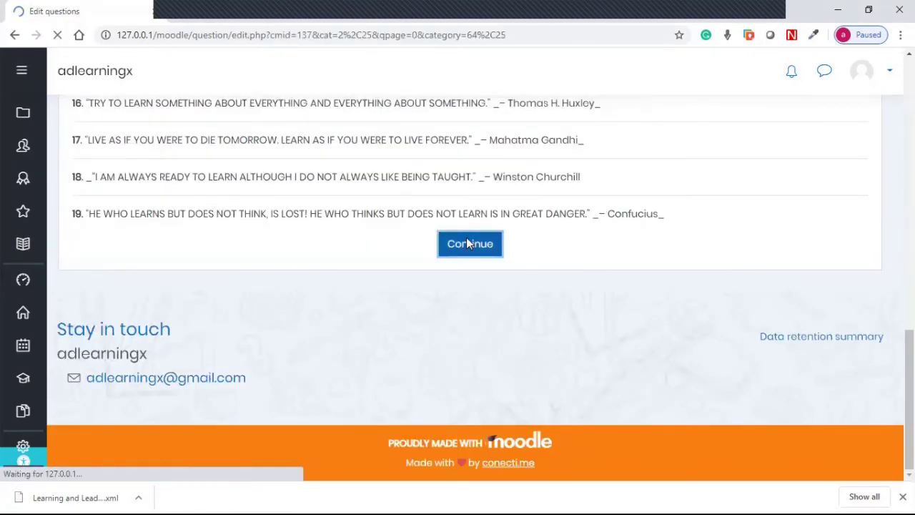
pyautogui.scroll(-3, 461, 247)
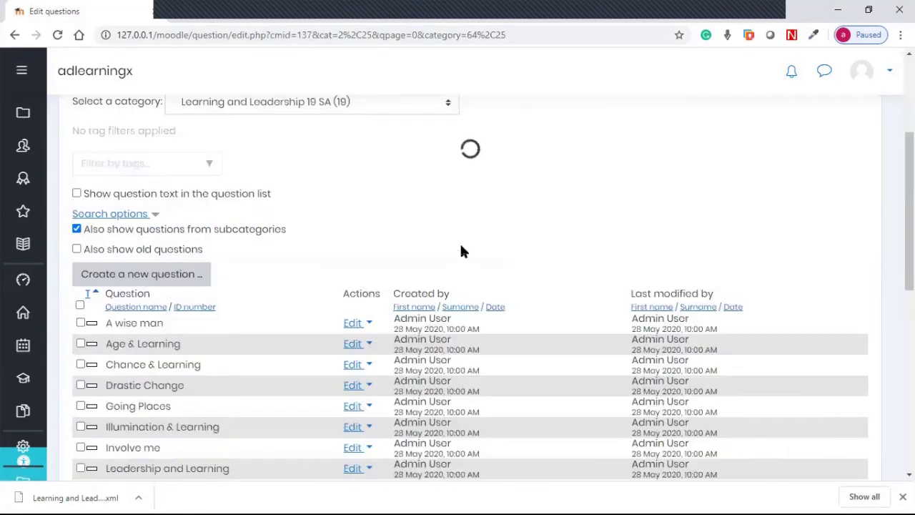
pyautogui.scroll(-5, 465, 243)
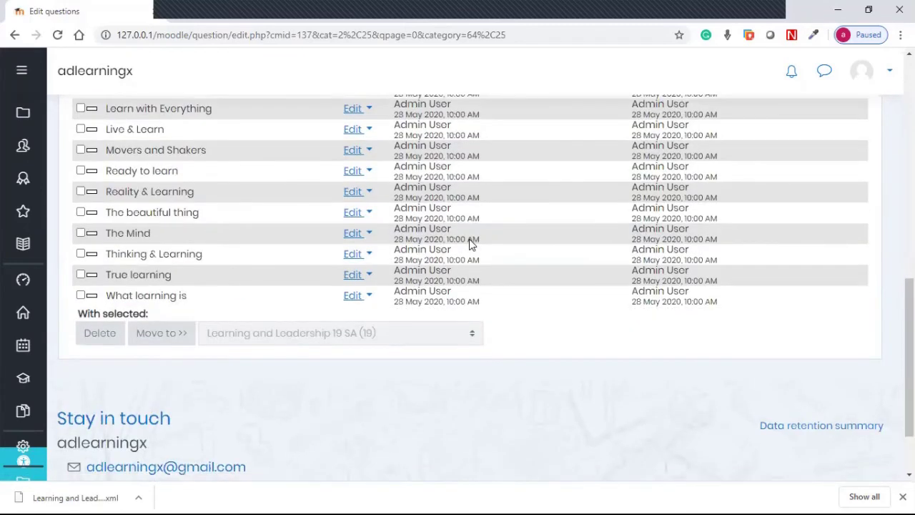
pyautogui.scroll(7, 466, 247)
pyautogui.scroll(1, 465, 249)
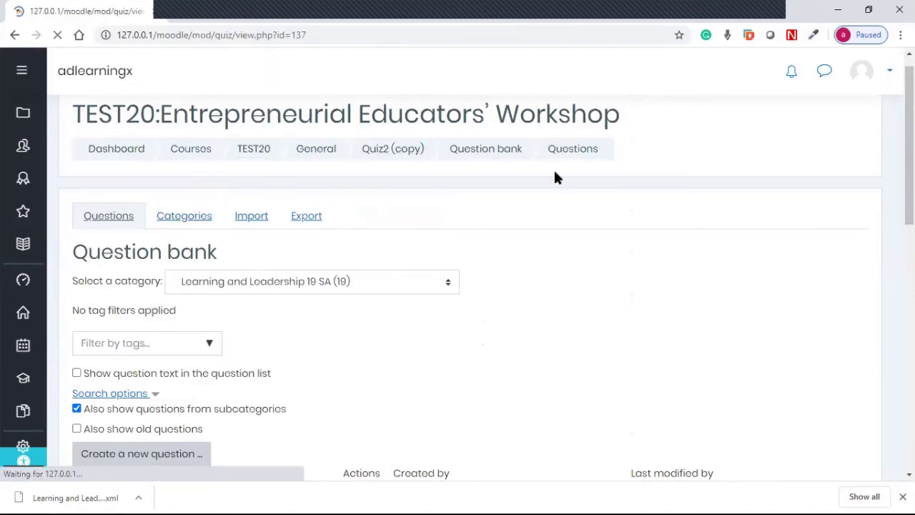
# Step: Open Quiz2 (copy)'s editing page and the last Add menu below its 80 questions
pyautogui.click(862, 230)
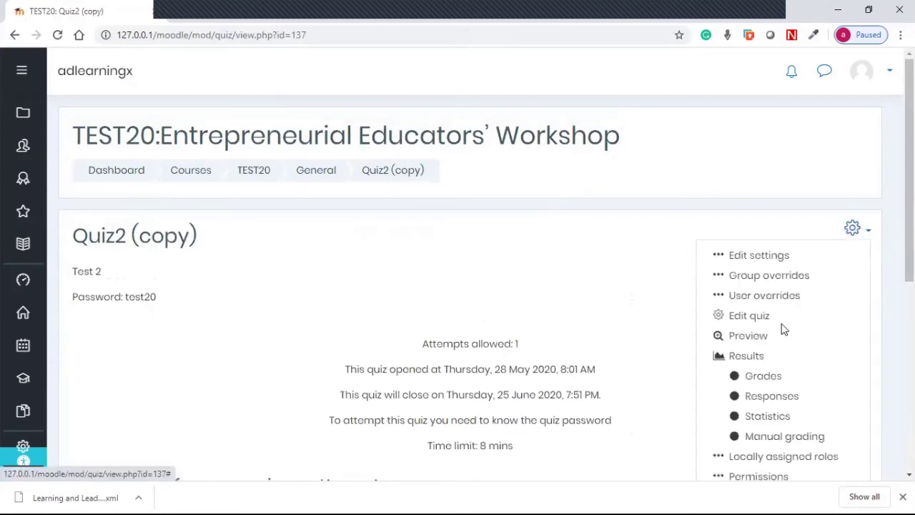
pyautogui.click(752, 321)
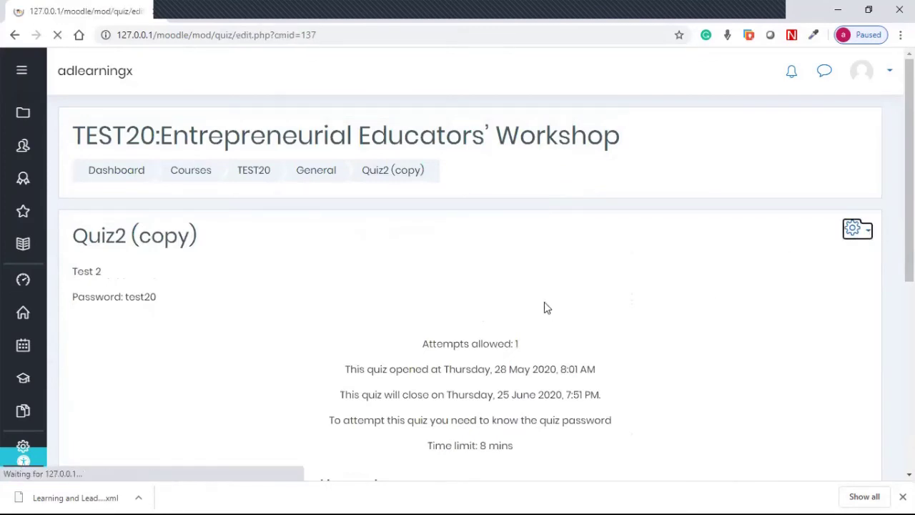
pyautogui.scroll(-1, 718, 262)
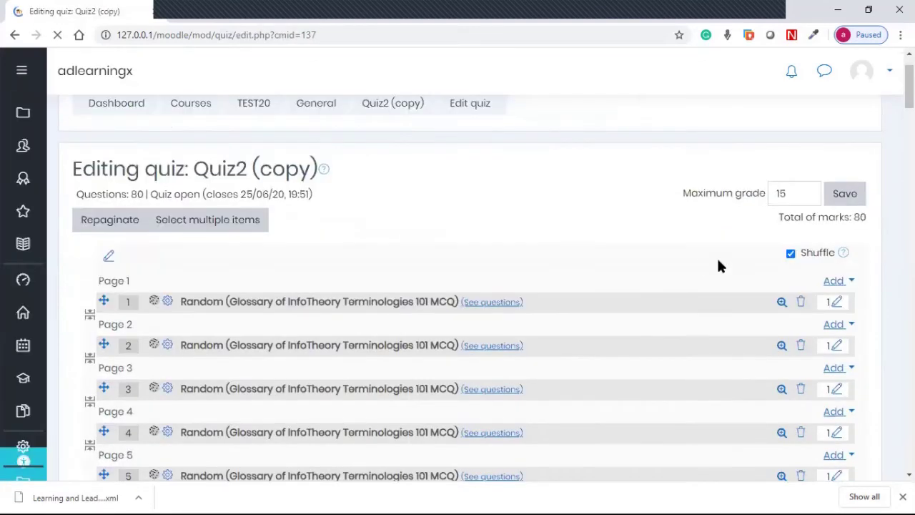
pyautogui.scroll(-2, 394, 235)
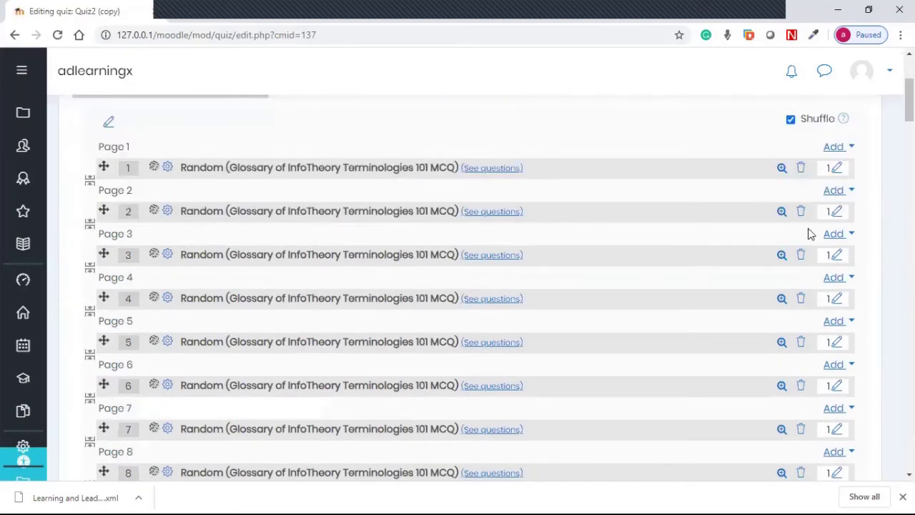
pyautogui.scroll(2, 858, 251)
pyautogui.scroll(-4, 850, 285)
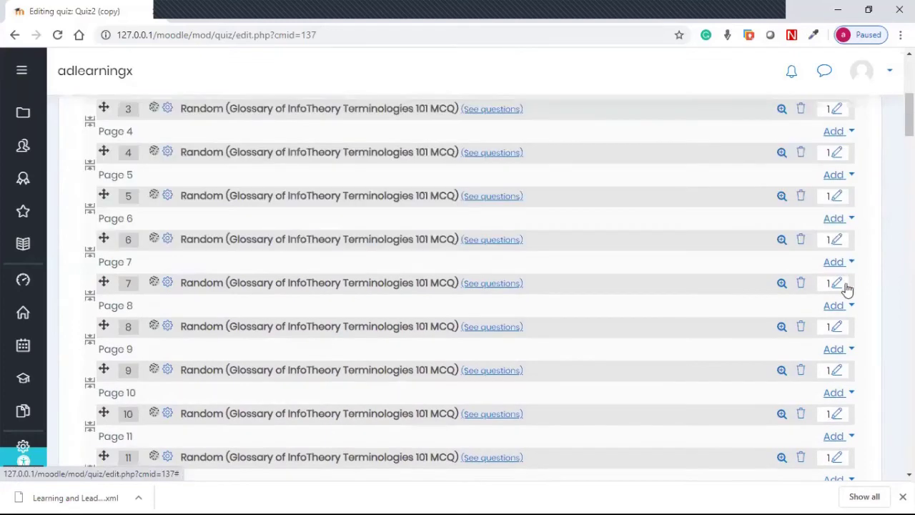
pyautogui.scroll(-20, 847, 289)
pyautogui.scroll(-20, 840, 289)
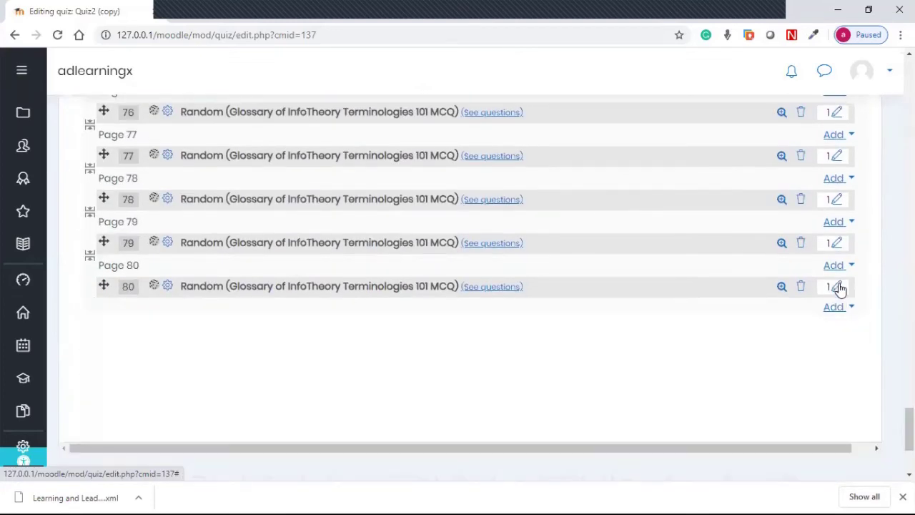
pyautogui.scroll(-3, 842, 100)
pyautogui.click(837, 126)
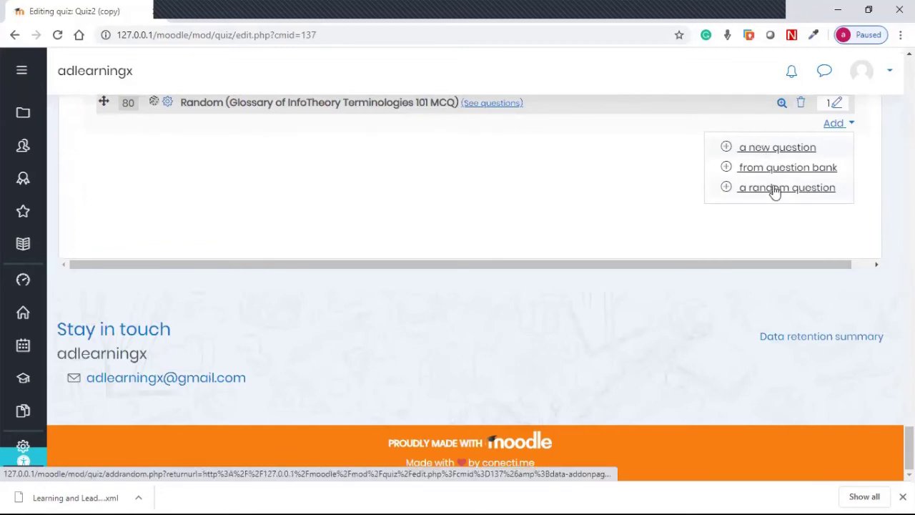
# Step: Add 10 random questions from the Learning and Leadership 19 SA category to the quiz
pyautogui.click(777, 189)
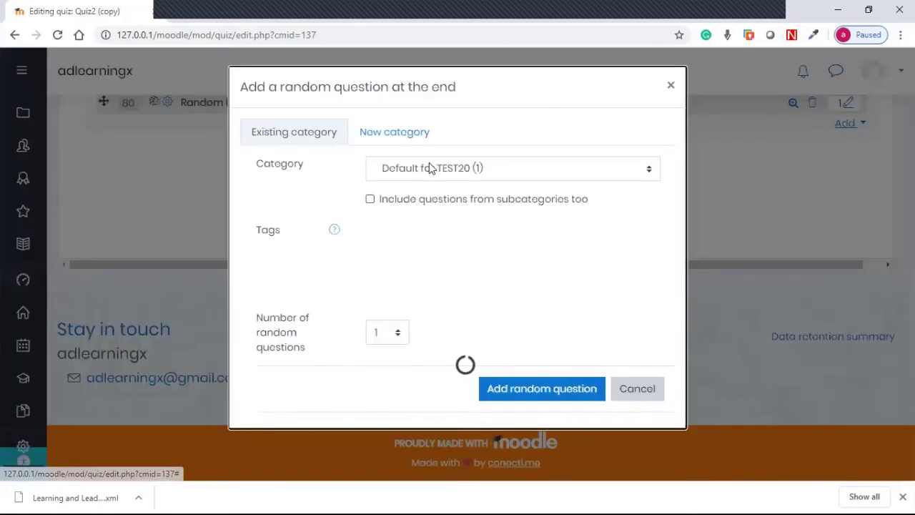
pyautogui.click(431, 166)
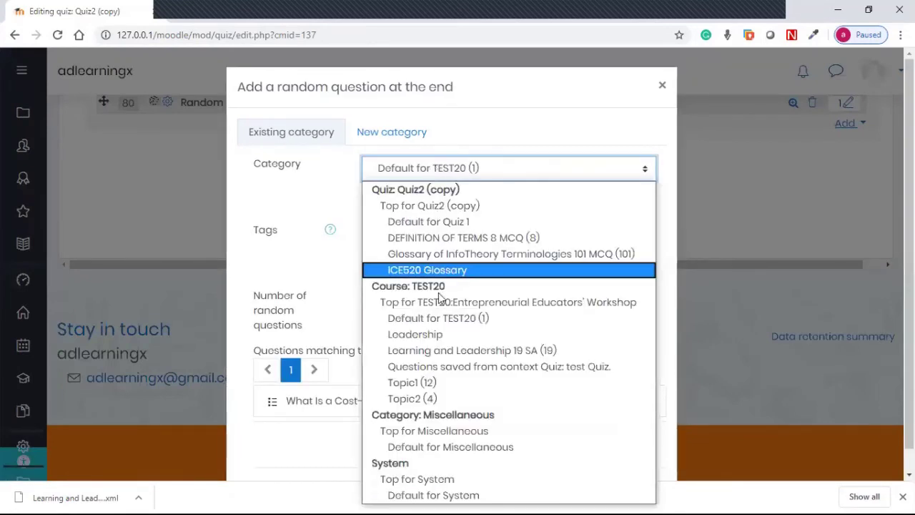
pyautogui.click(443, 351)
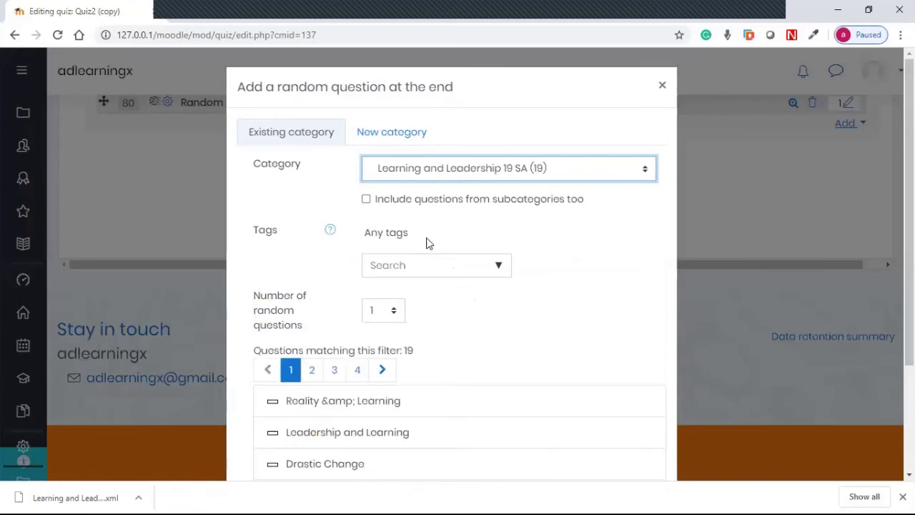
pyautogui.click(387, 314)
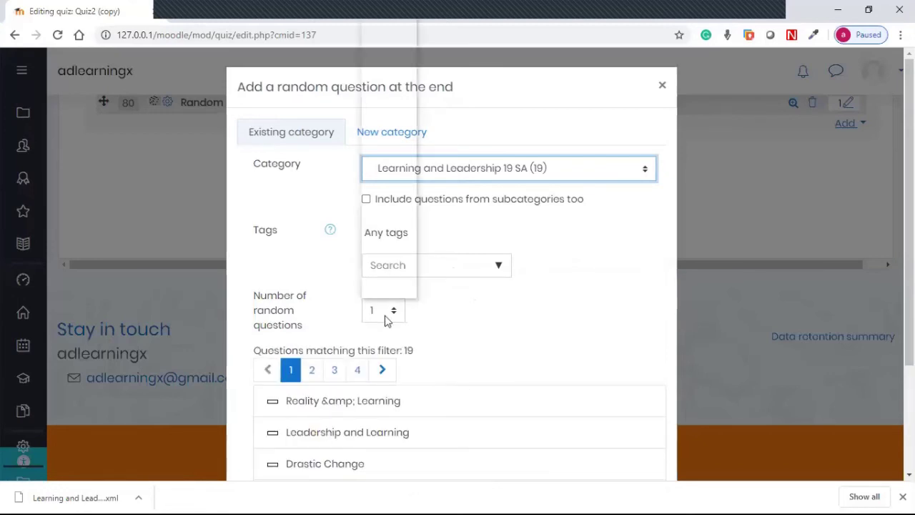
pyautogui.click(377, 146)
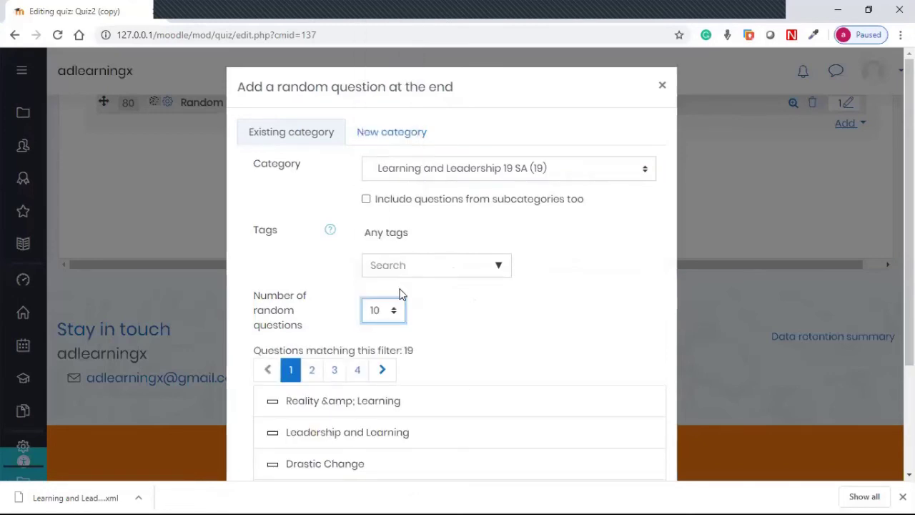
pyautogui.click(381, 321)
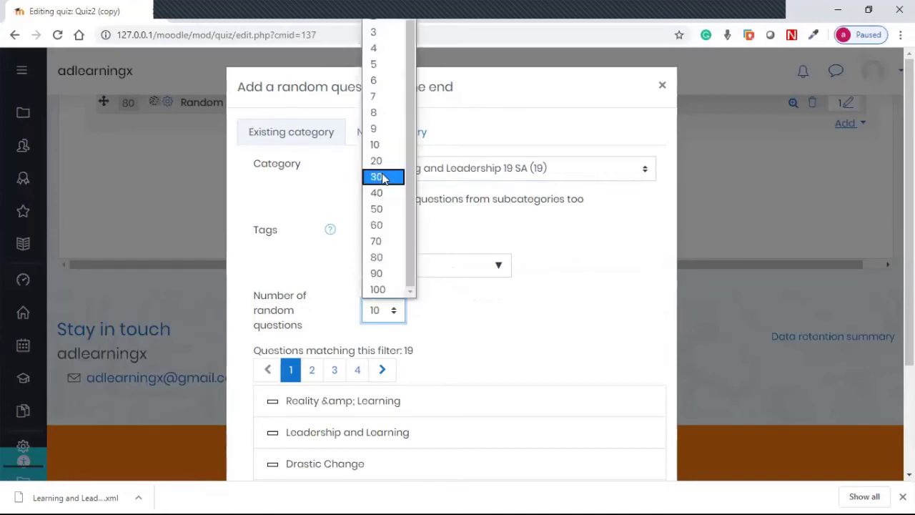
pyautogui.click(456, 296)
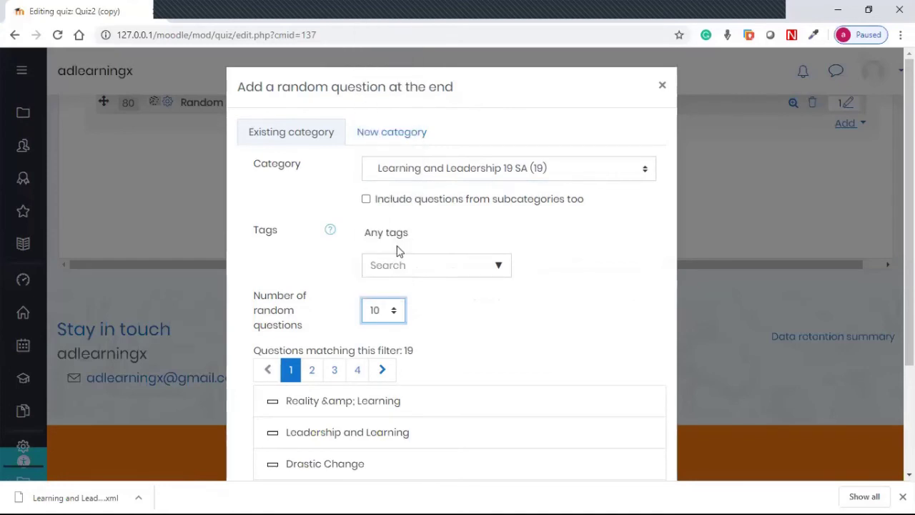
pyautogui.scroll(-2, 386, 250)
pyautogui.click(499, 434)
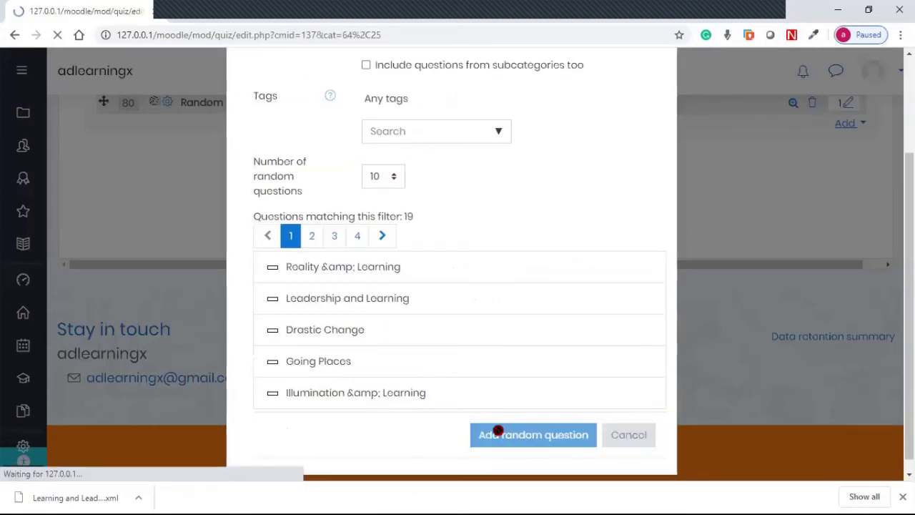
# Step: Scroll down the quiz to check the new questions 81–90
pyautogui.scroll(-5, 500, 427)
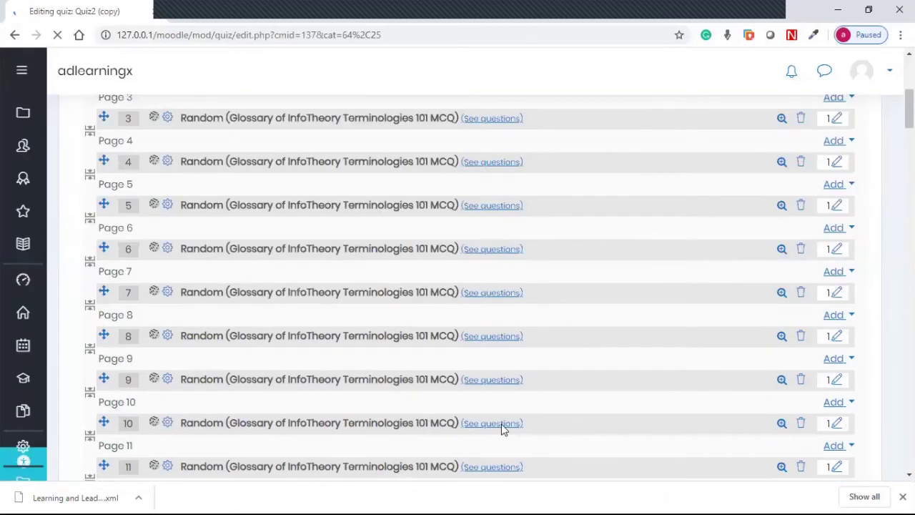
pyautogui.scroll(-14, 500, 425)
pyautogui.scroll(-6, 500, 425)
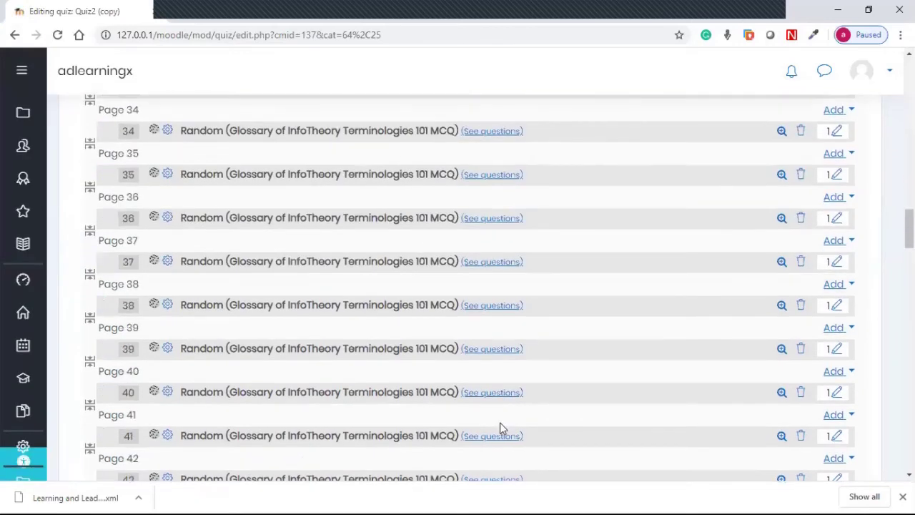
pyautogui.scroll(-2, 499, 423)
pyautogui.scroll(-20, 500, 421)
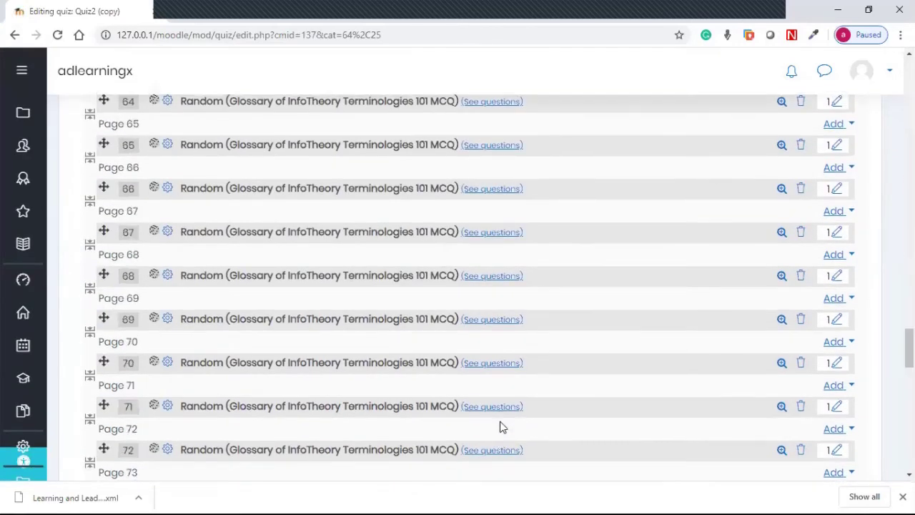
pyautogui.scroll(-20, 501, 425)
pyautogui.scroll(5, 514, 423)
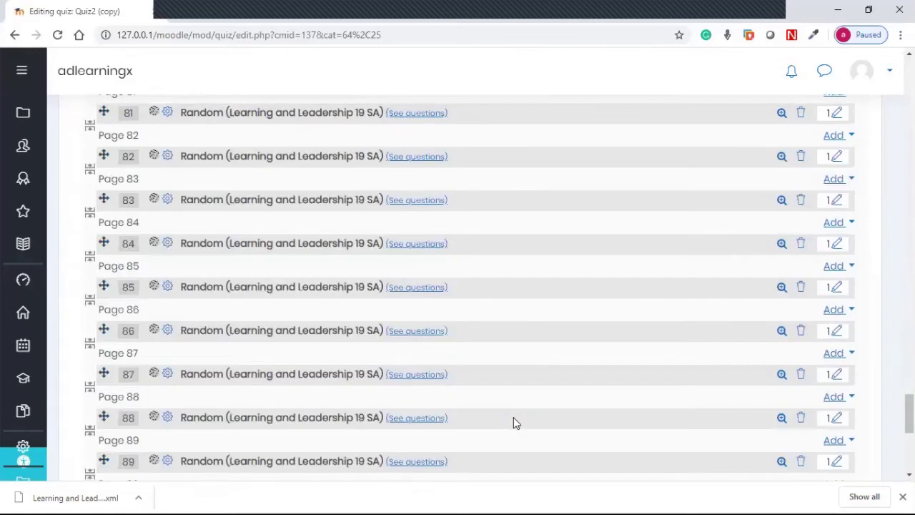
pyautogui.scroll(-2, 186, 311)
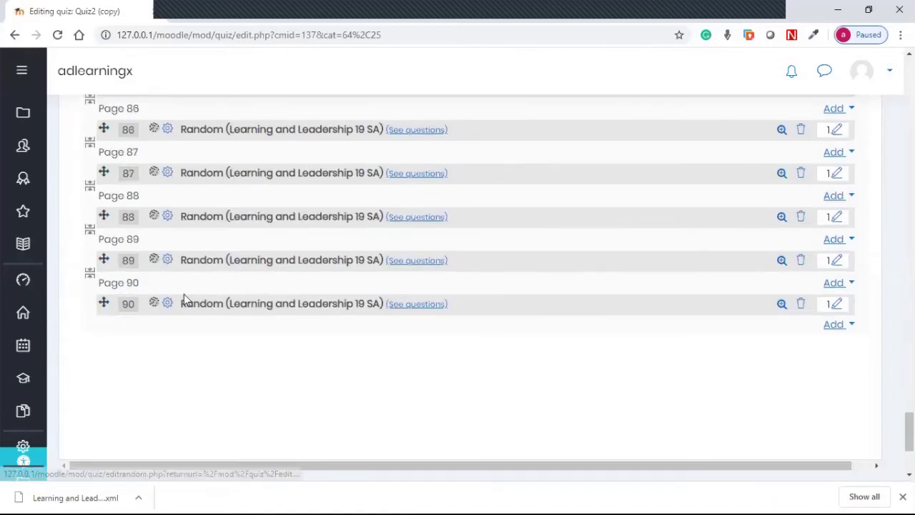
# Step: Preview the Going Places question from Learning and Leadership 19 SA, then close the preview
pyautogui.click(417, 305)
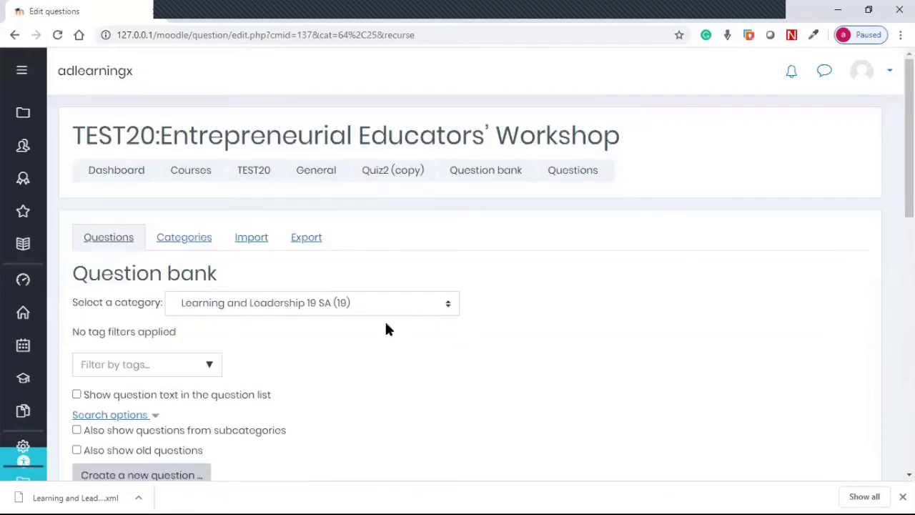
pyautogui.scroll(-5, 385, 323)
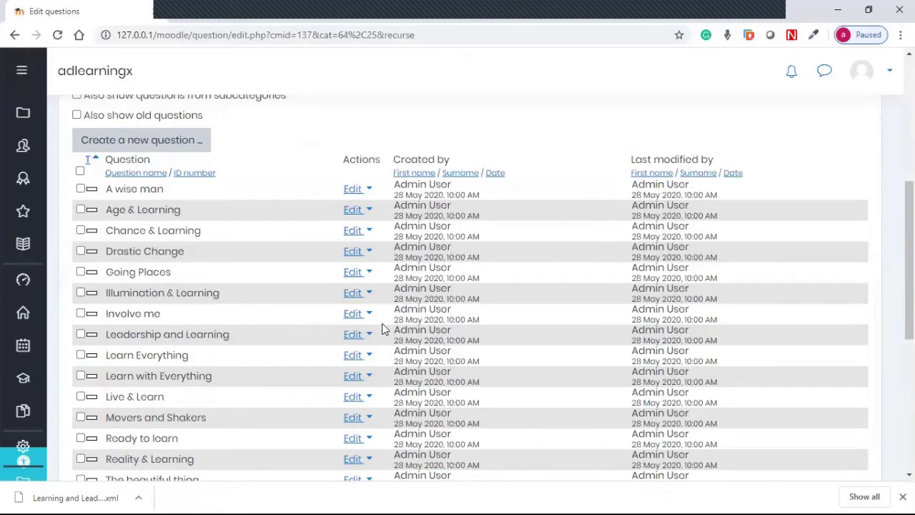
pyautogui.click(355, 272)
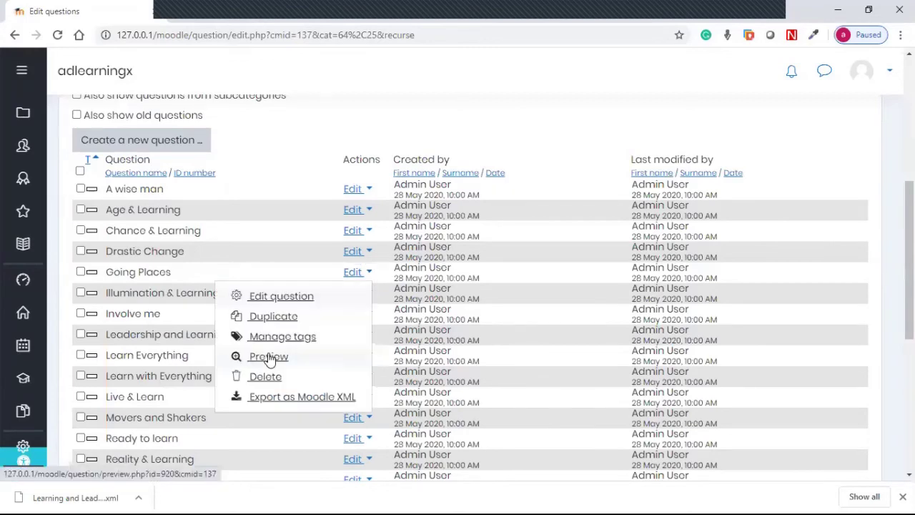
pyautogui.press('Return')
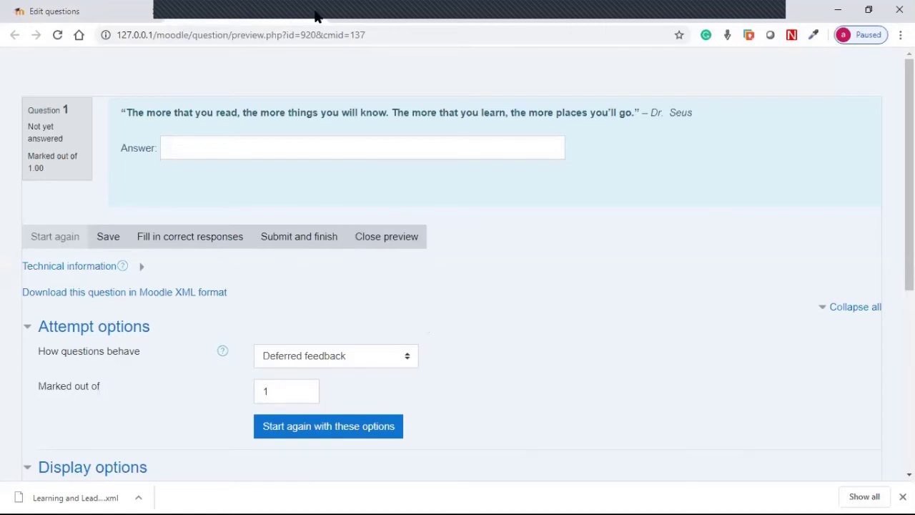
pyautogui.hotkey('ctrl', 'w')
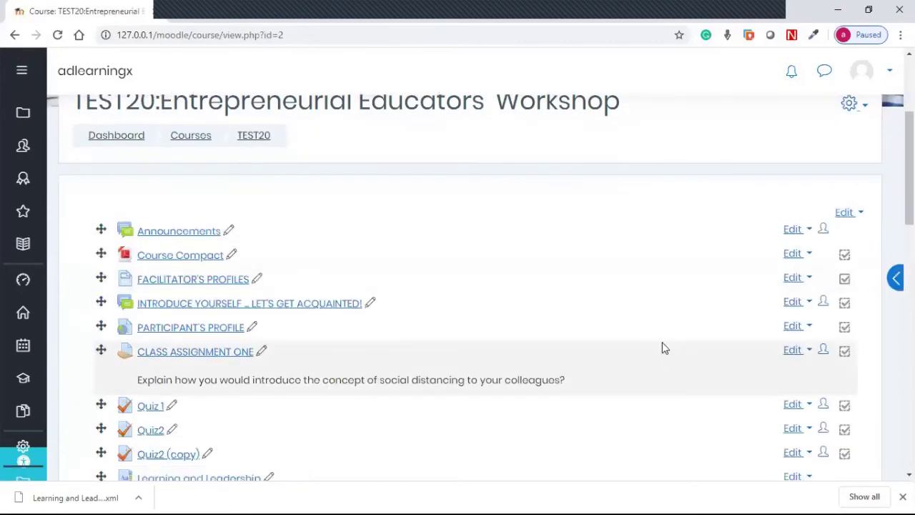
pyautogui.scroll(-3, 748, 298)
pyautogui.scroll(-1, 748, 301)
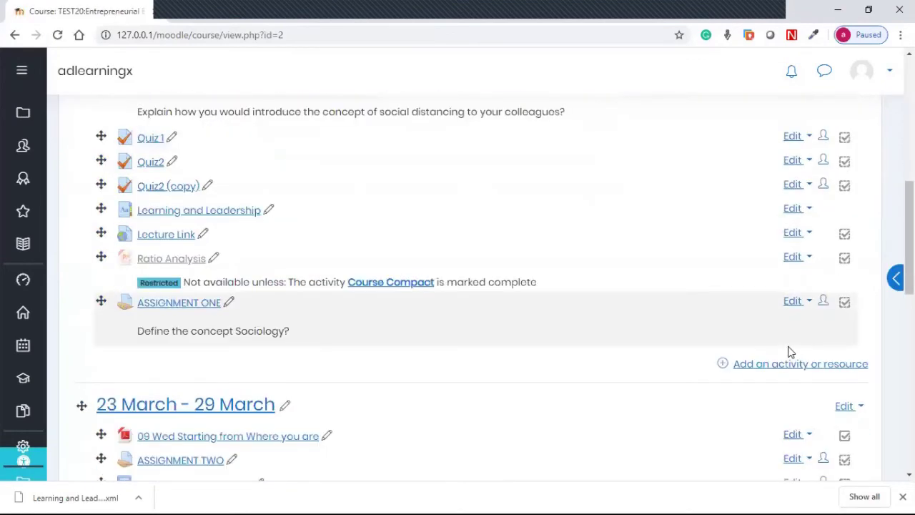
pyautogui.click(763, 366)
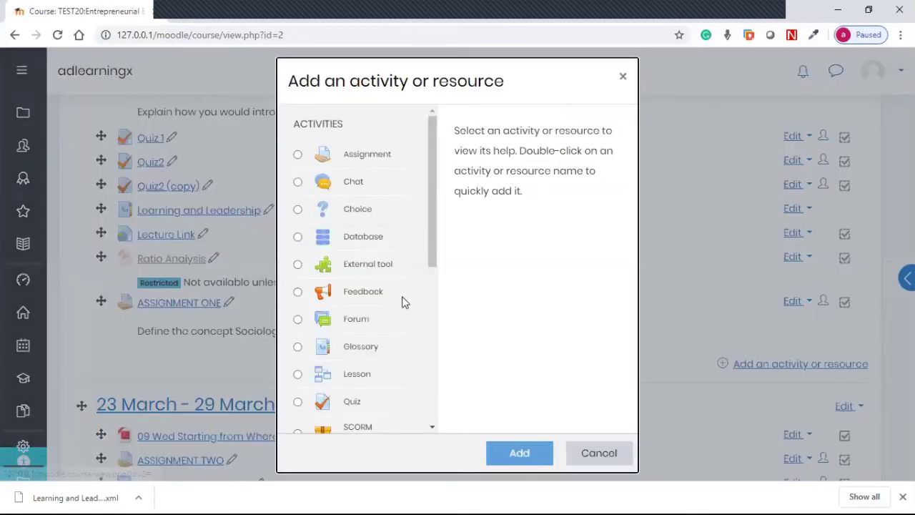
pyautogui.doubleClick(336, 349)
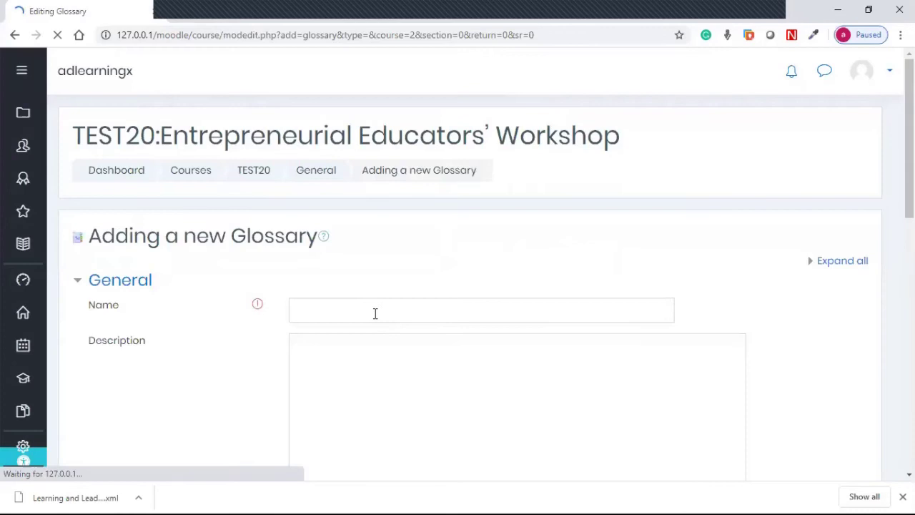
pyautogui.click(374, 313)
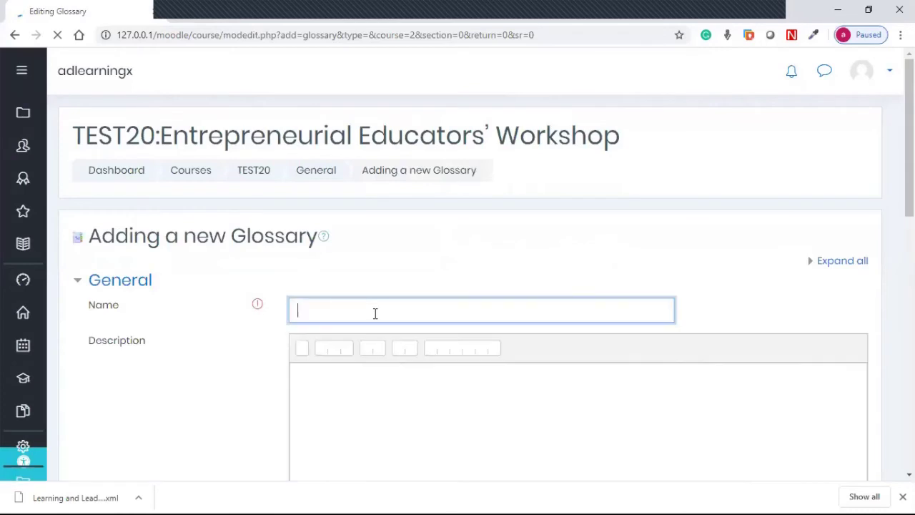
pyautogui.write('De')
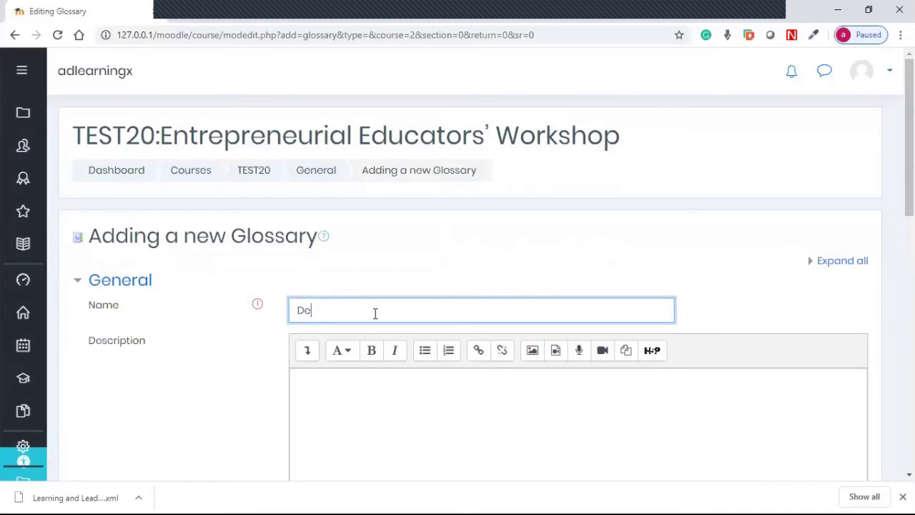
pyautogui.write('finition of te')
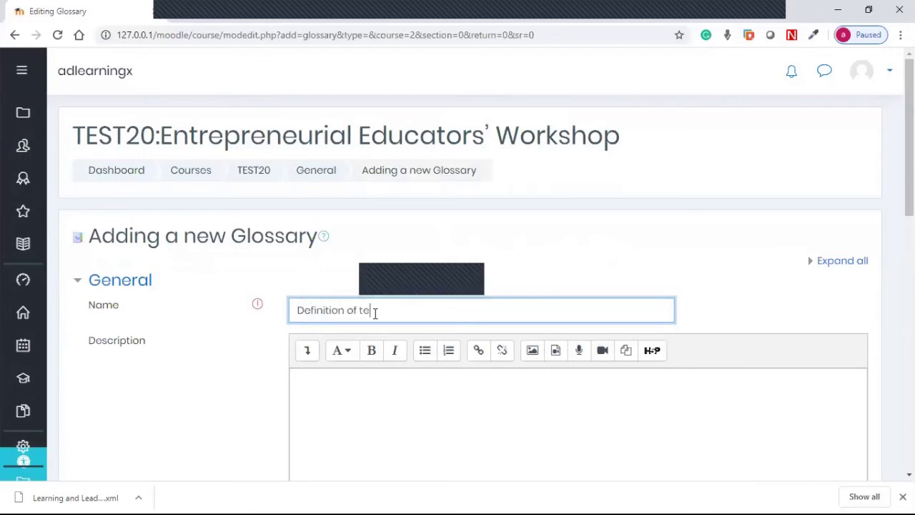
pyautogui.write('rms')
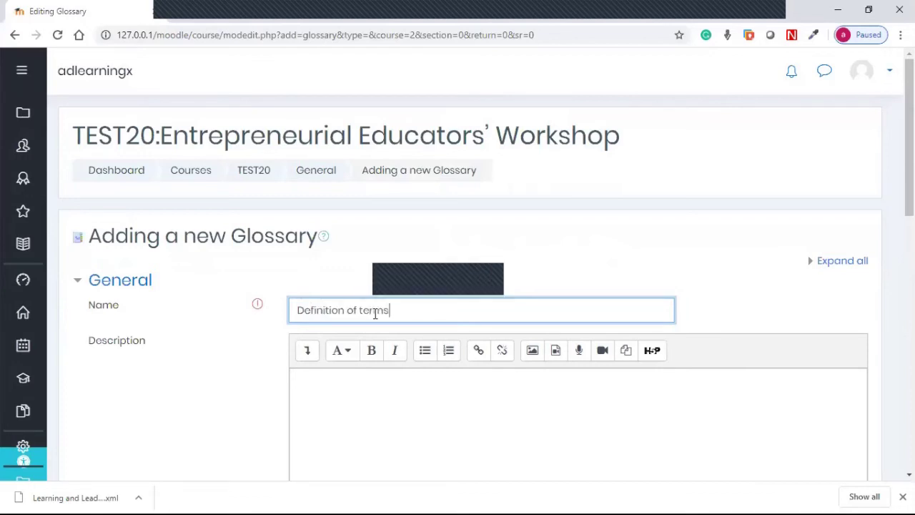
pyautogui.scroll(-3, 333, 227)
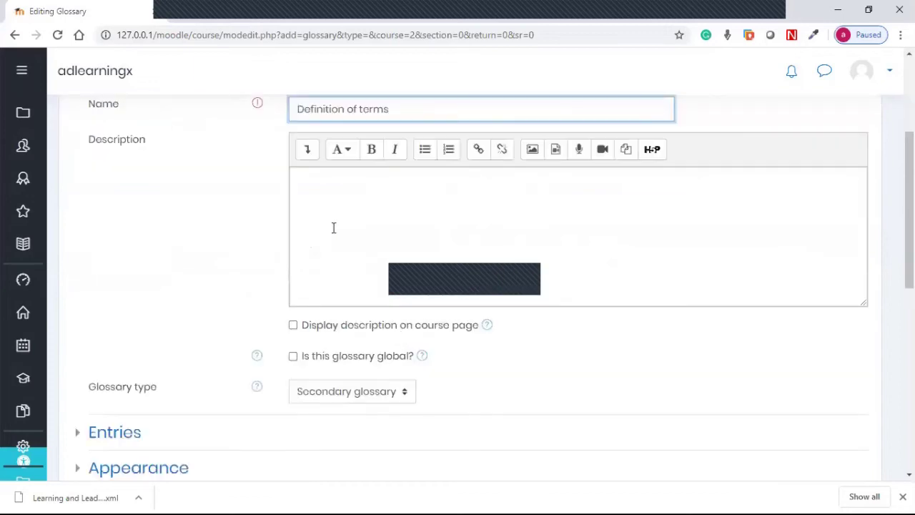
pyautogui.moveTo(389, 108); pyautogui.dragTo(286, 100)
pyautogui.hotkey('ctrl', 'c')
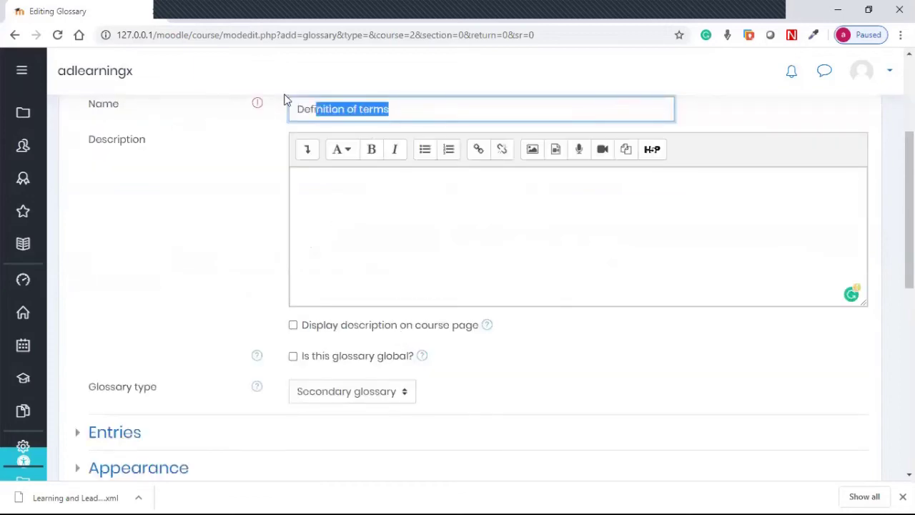
pyautogui.click(417, 247)
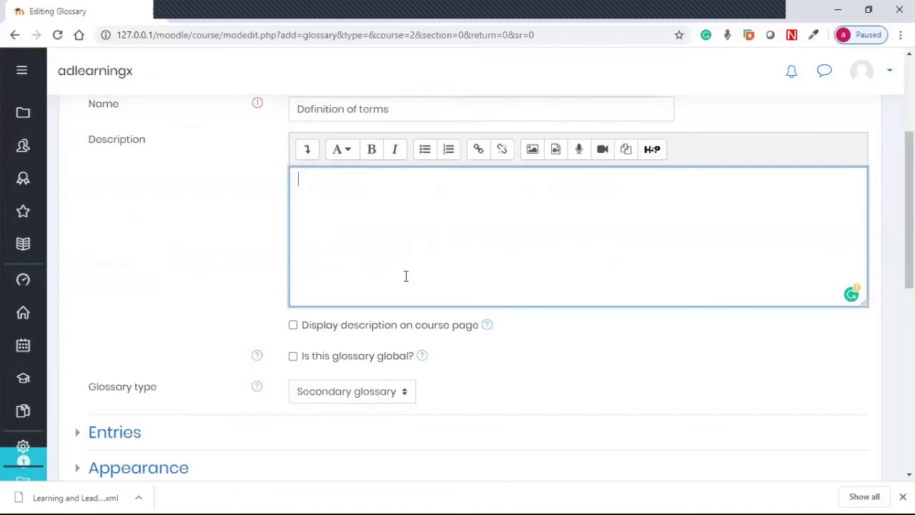
pyautogui.hotkey('ctrl', 'v')
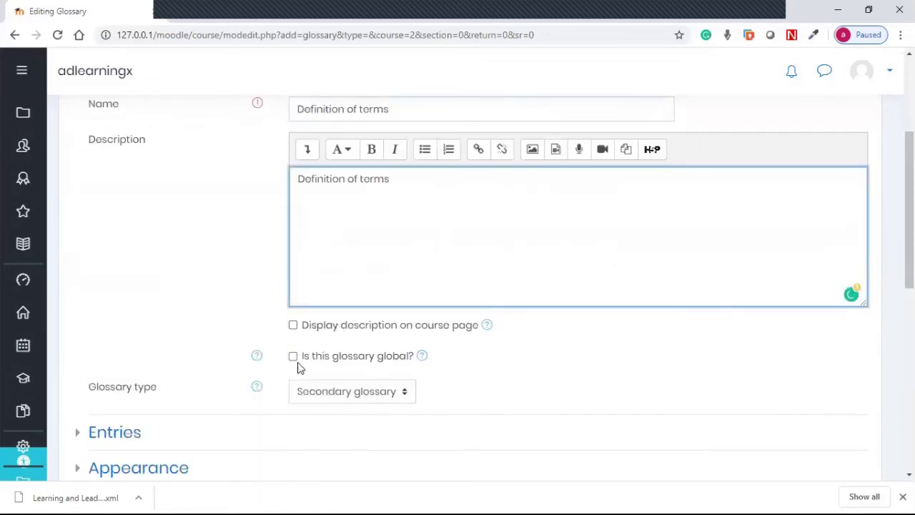
pyautogui.click(423, 357)
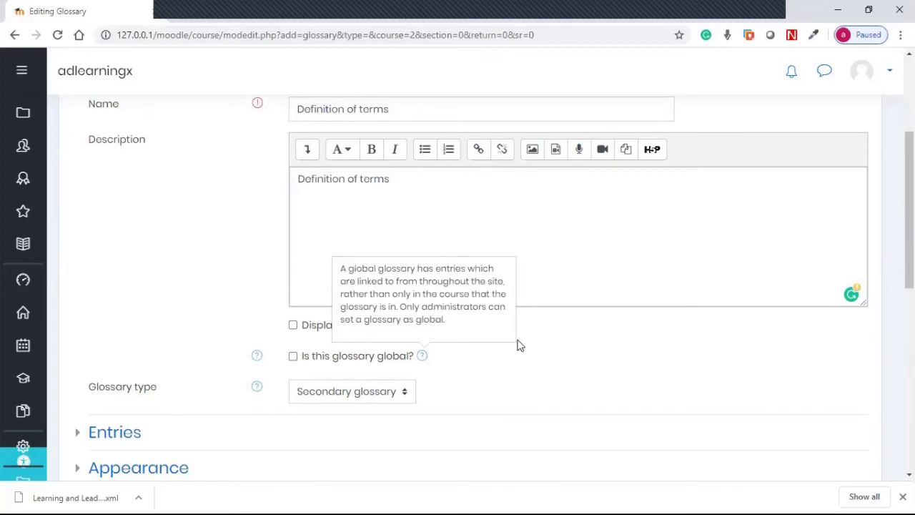
pyautogui.click(449, 360)
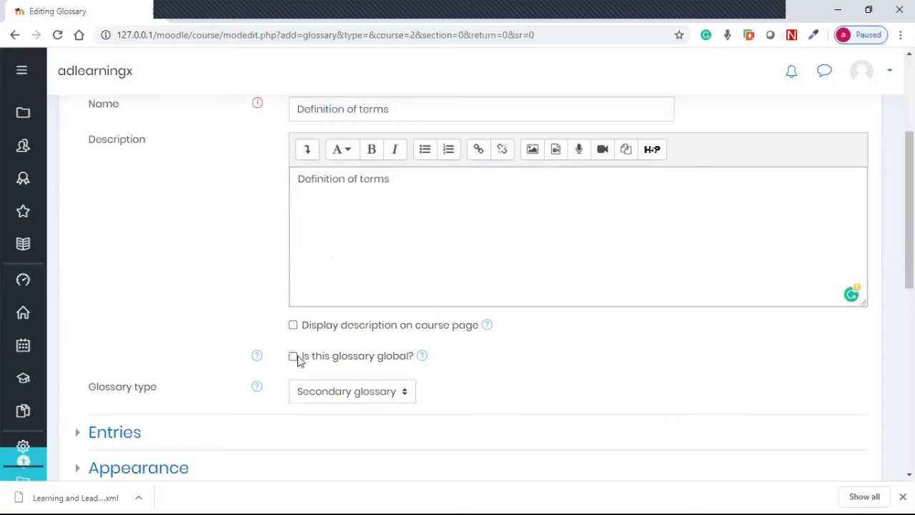
# Step: Make the glossary global, keep it a secondary glossary, and leave ratings off
pyautogui.click(331, 355)
pyautogui.scroll(-4, 310, 378)
pyautogui.click(364, 126)
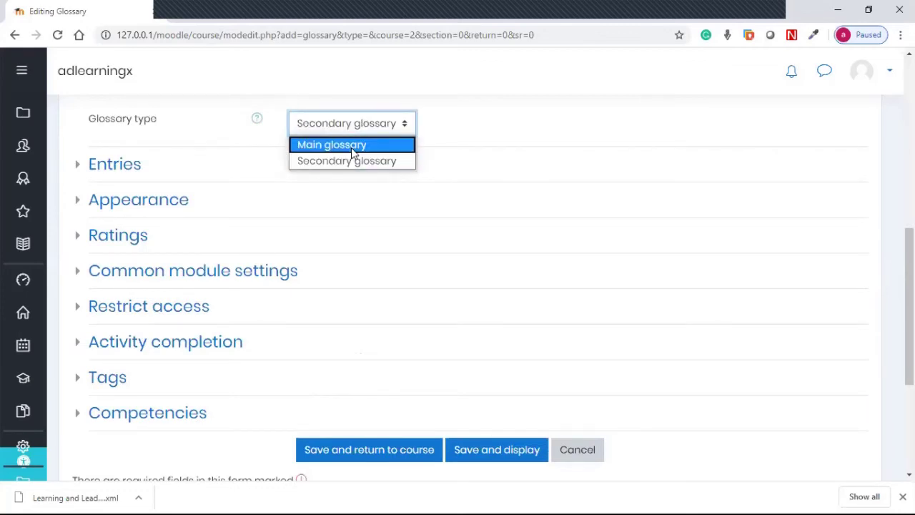
pyautogui.click(450, 128)
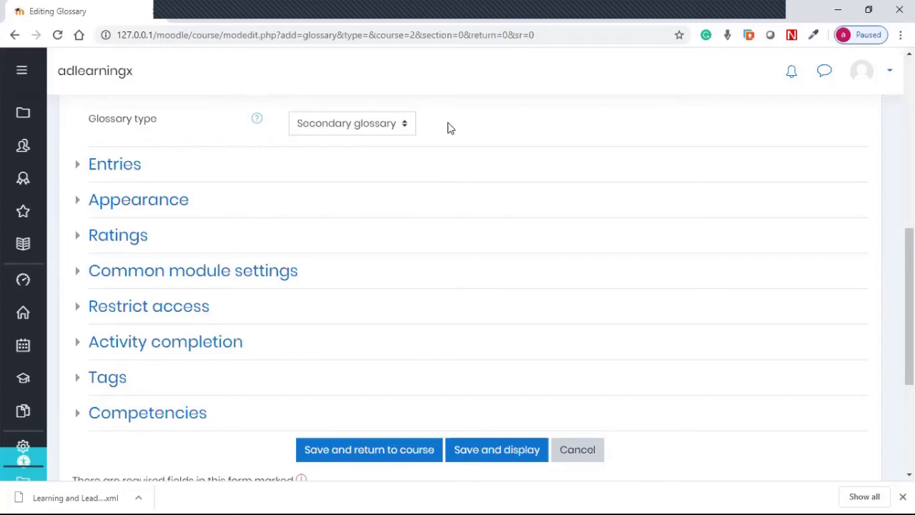
pyautogui.click(197, 172)
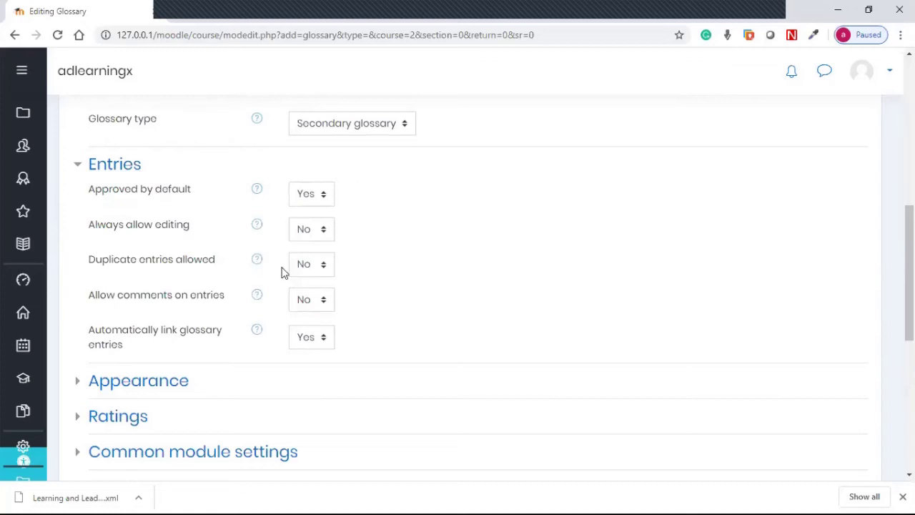
pyautogui.scroll(-3, 163, 217)
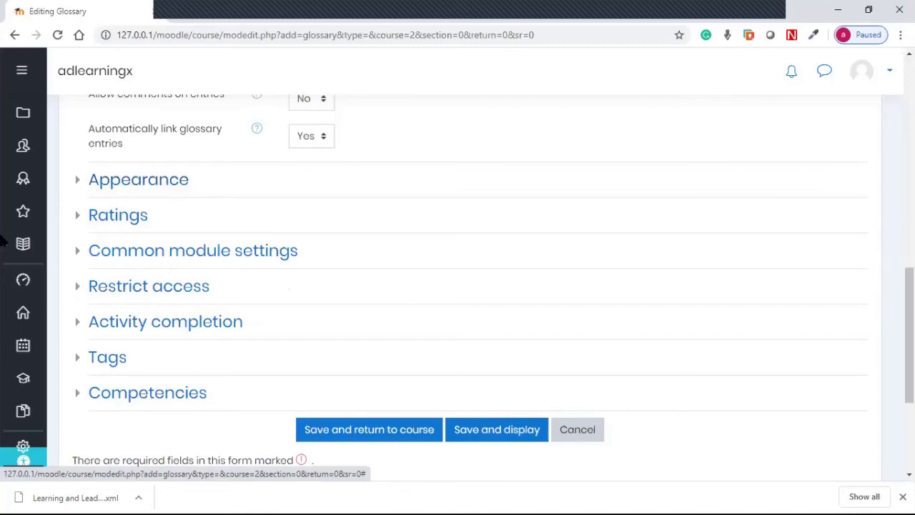
pyautogui.click(97, 216)
pyautogui.click(349, 279)
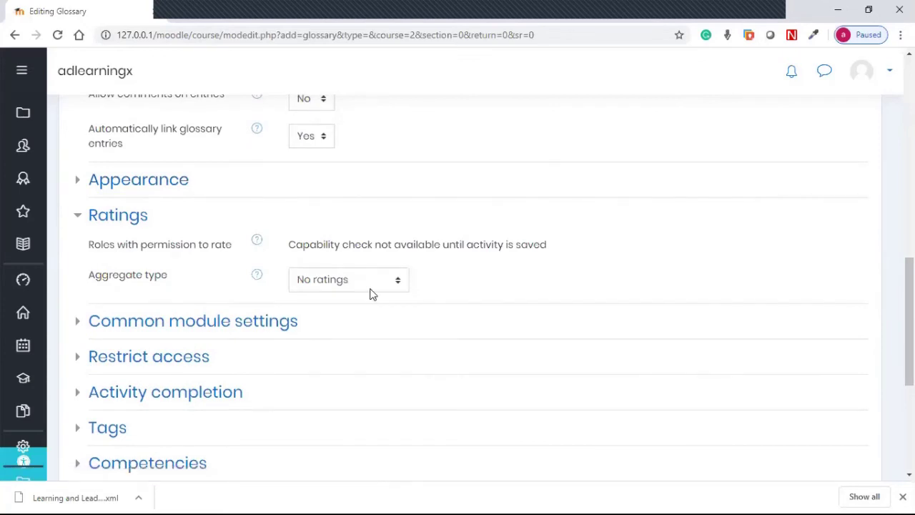
pyautogui.click(417, 214)
# Step: Set completion tracking to 'Show activity as complete when conditions are met', then save and display
pyautogui.scroll(-2, 162, 200)
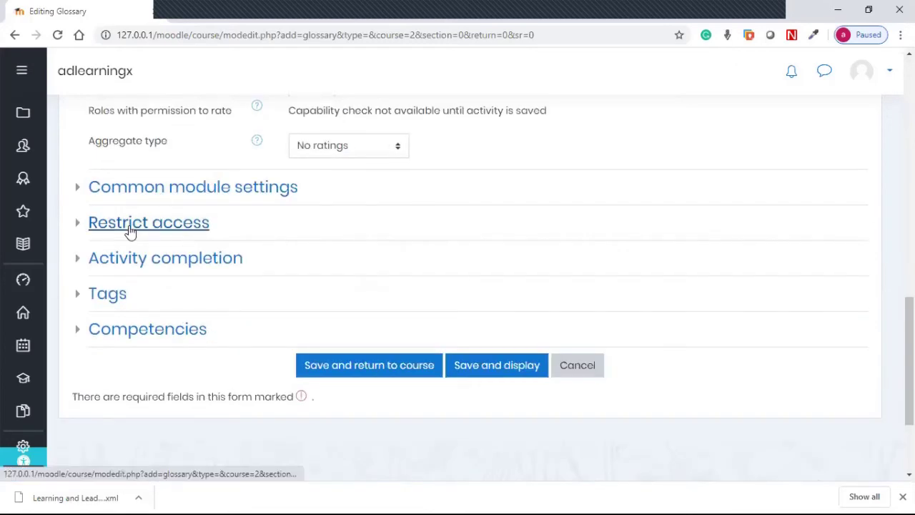
pyautogui.click(115, 258)
pyautogui.click(429, 286)
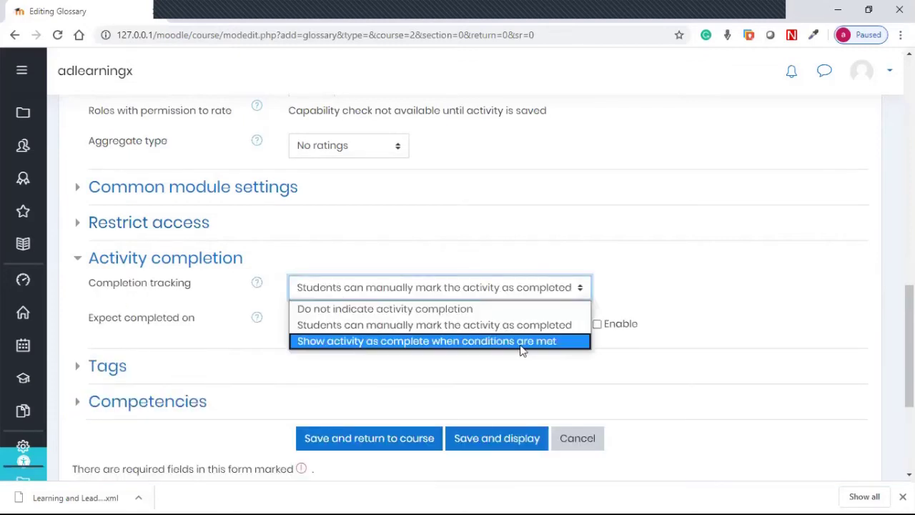
pyautogui.click(522, 343)
pyautogui.scroll(-2, 411, 386)
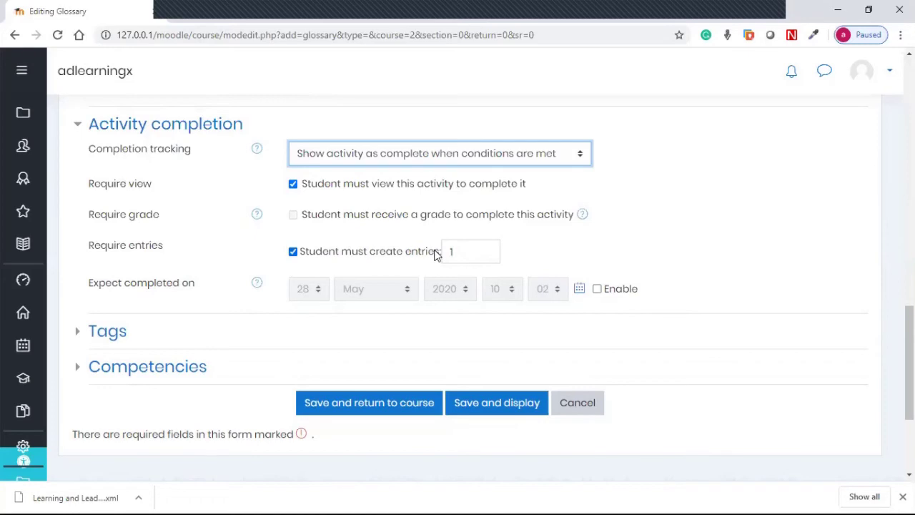
pyautogui.click(512, 417)
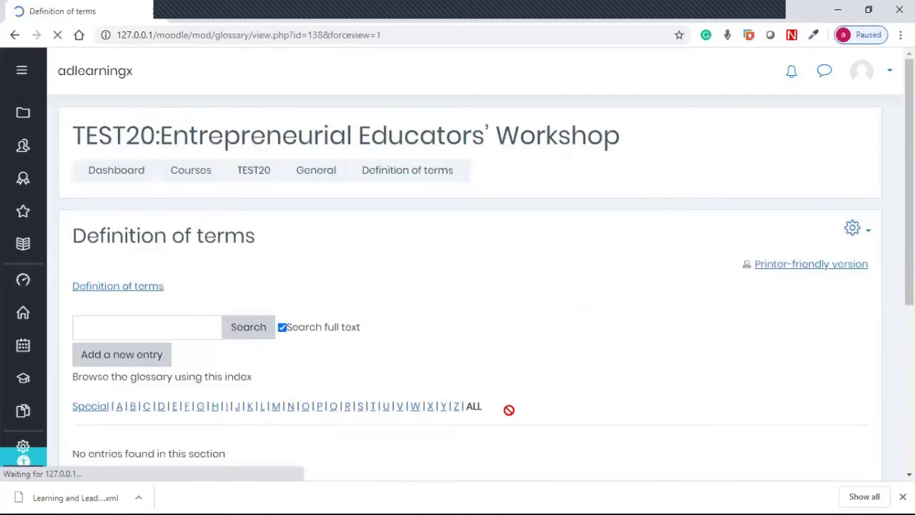
# Step: Add and save a glossary entry with concept 'Wordpress', definition 'Is a CMS' and keyword 'cms'
pyautogui.scroll(-3, 631, 325)
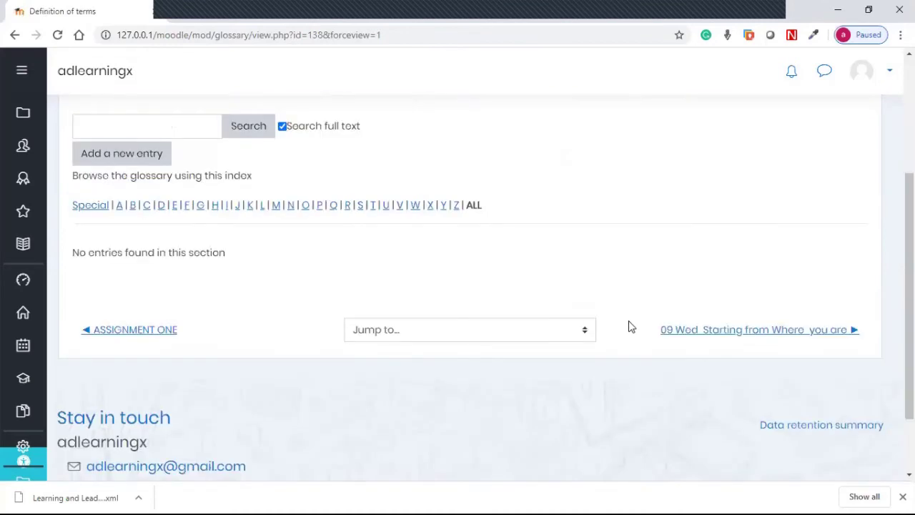
pyautogui.click(136, 153)
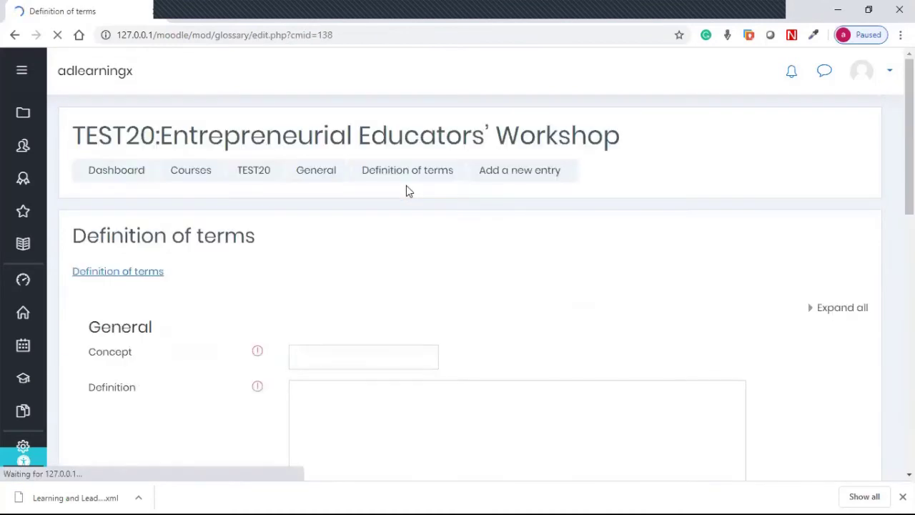
pyautogui.scroll(-3, 371, 193)
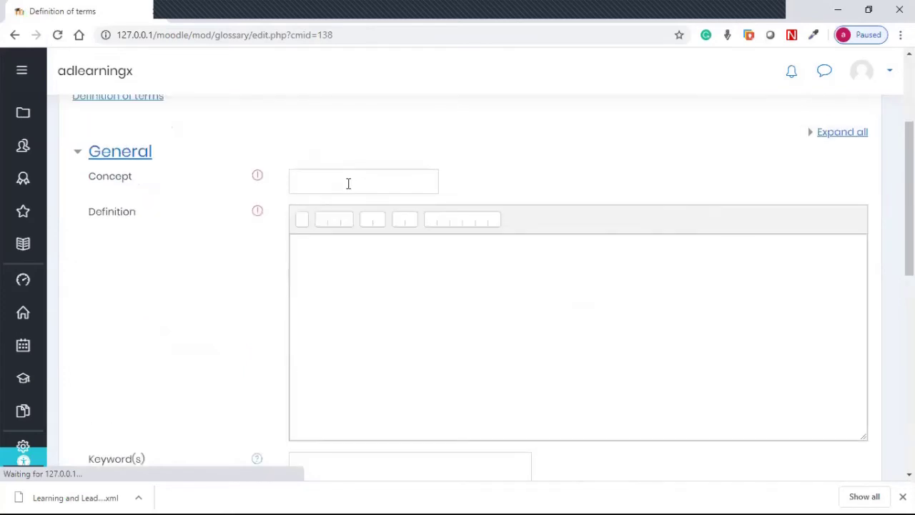
pyautogui.click(348, 184)
pyautogui.write('Wo')
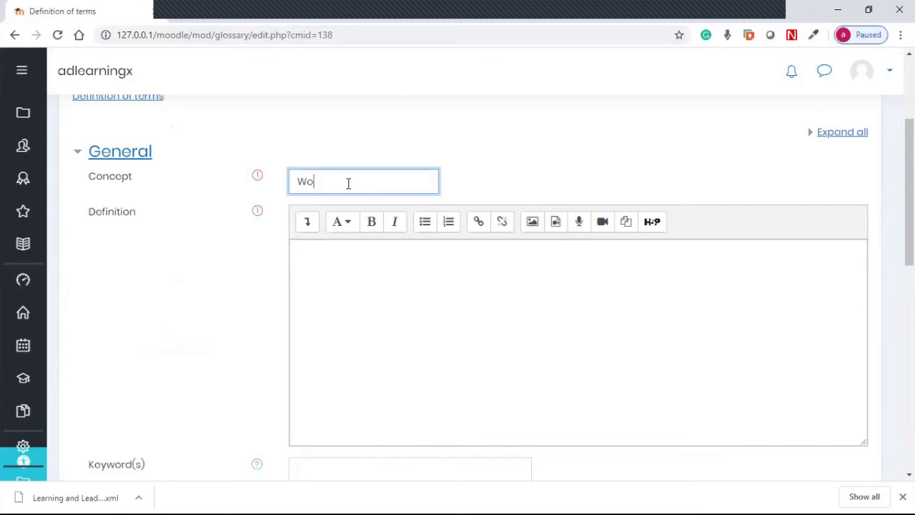
pyautogui.write('rdpress')
pyautogui.click(367, 310)
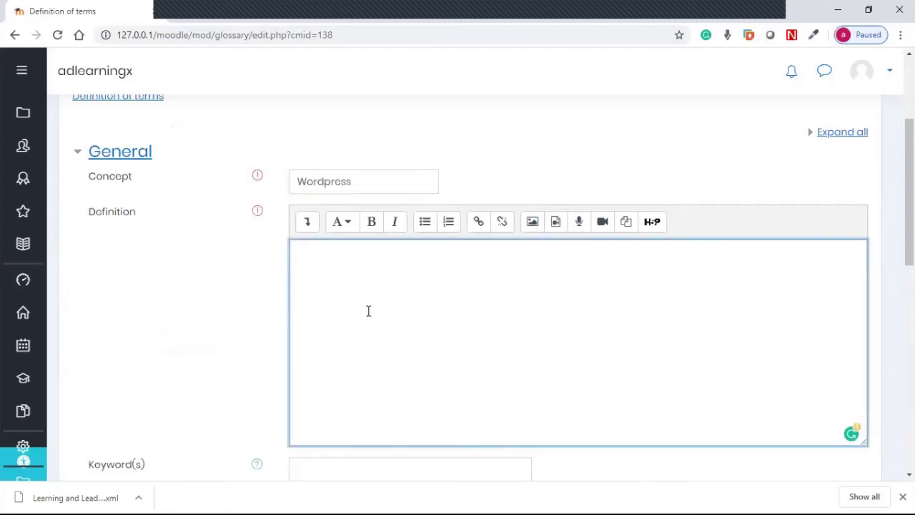
pyautogui.scroll(-2, 401, 203)
pyautogui.write('I')
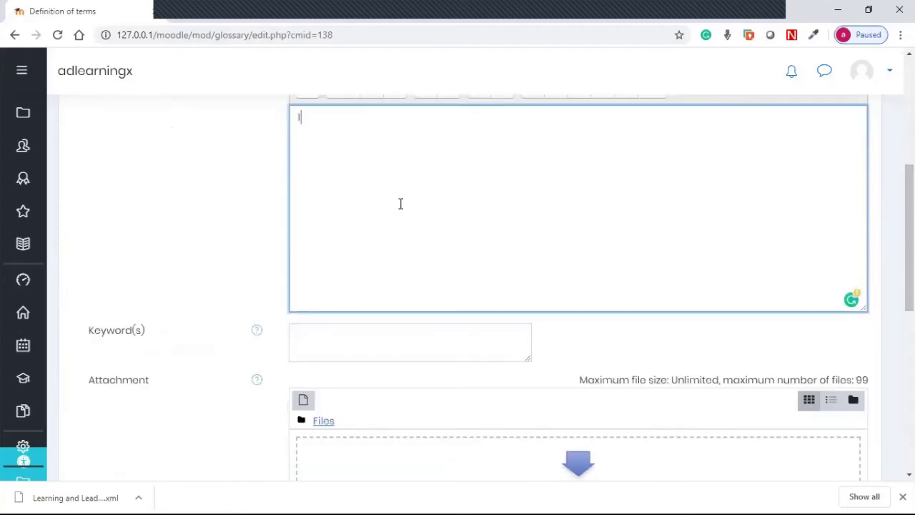
pyautogui.write('s a')
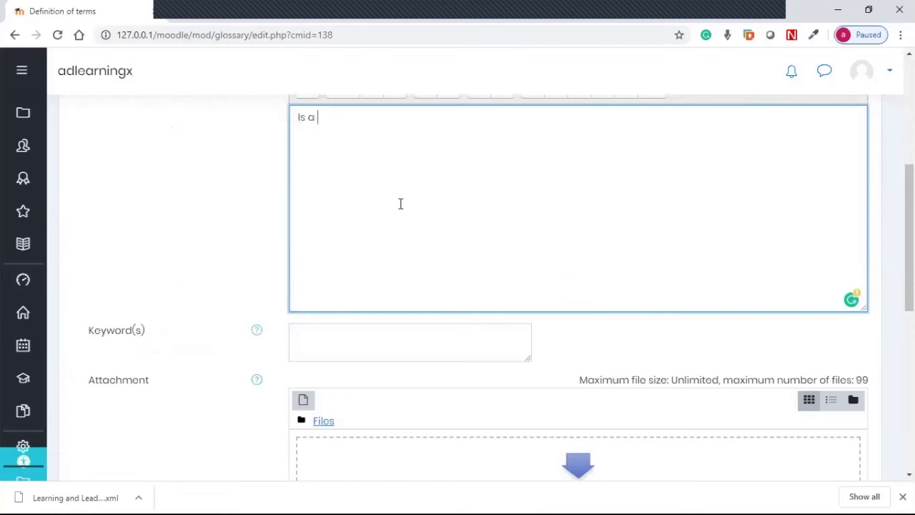
pyautogui.scroll(-1, 364, 265)
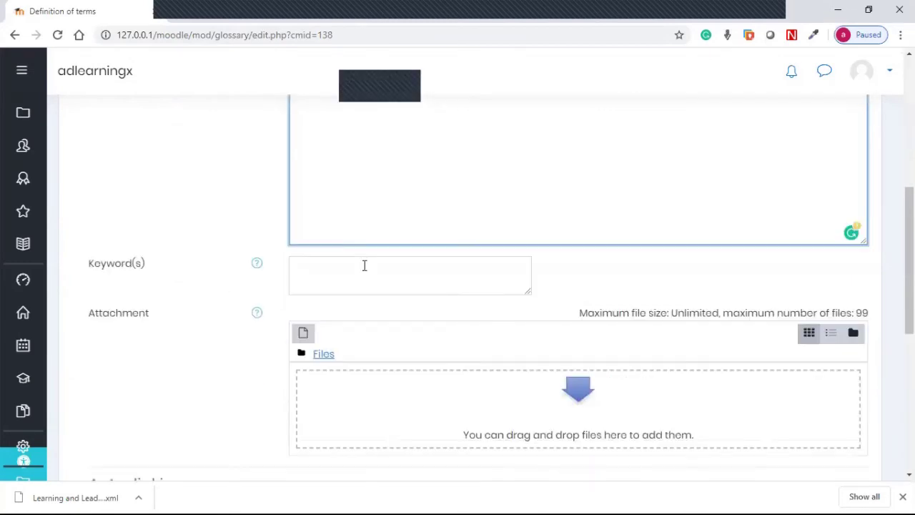
pyautogui.click(364, 266)
pyautogui.write('cms')
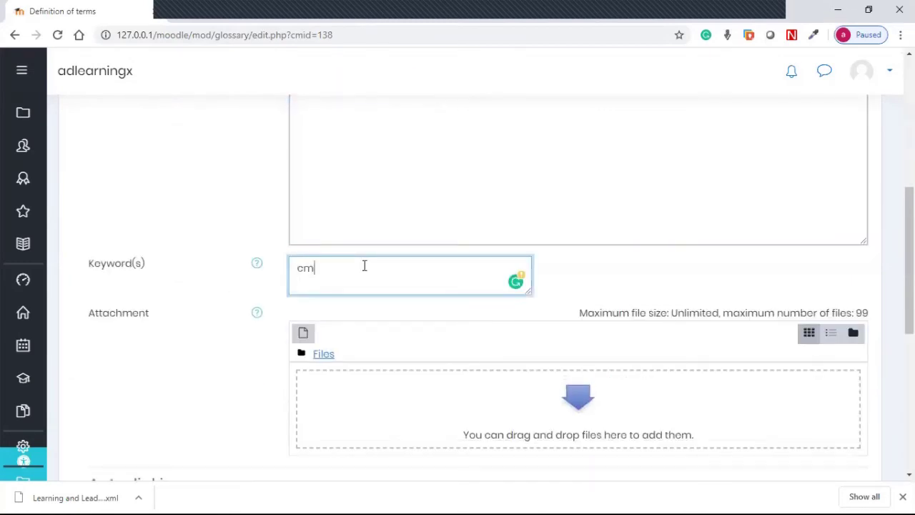
pyautogui.scroll(-2, 364, 291)
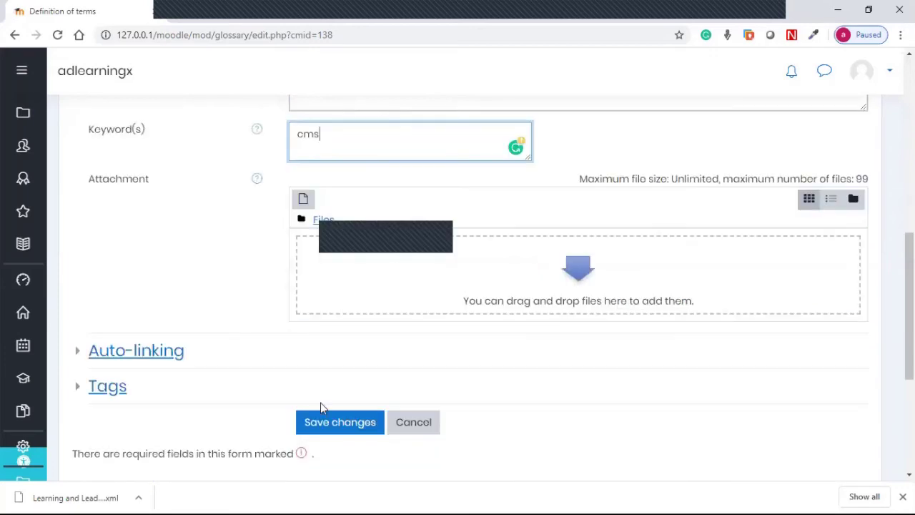
pyautogui.click(339, 421)
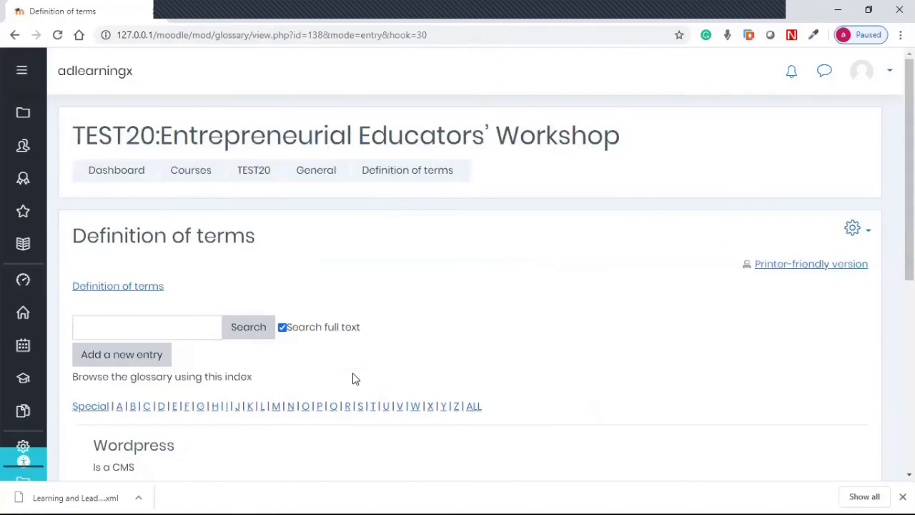
# Step: View the Wordpress entry on its own page, then return to the TEST20 course
pyautogui.scroll(-2, 355, 379)
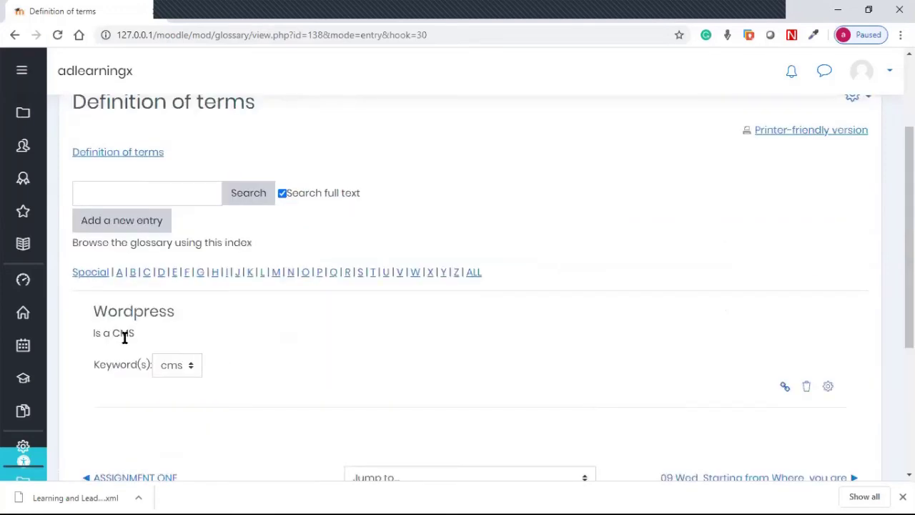
pyautogui.click(785, 388)
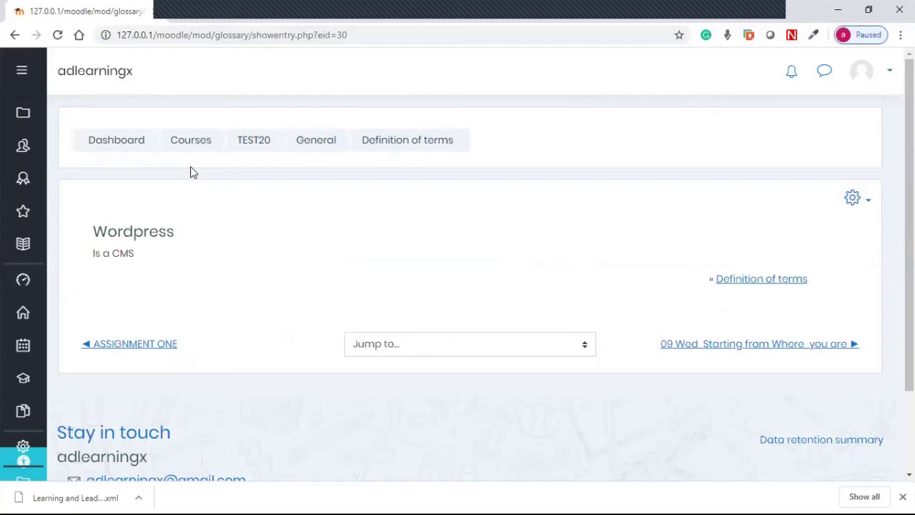
pyautogui.click(272, 151)
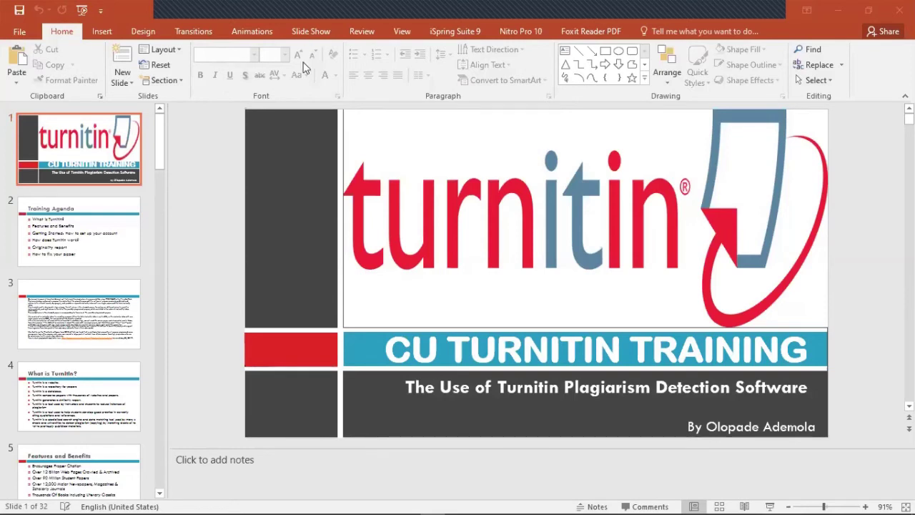
# Step: Show the Record Slide Show options on the Slide Show ribbon
pyautogui.click(299, 32)
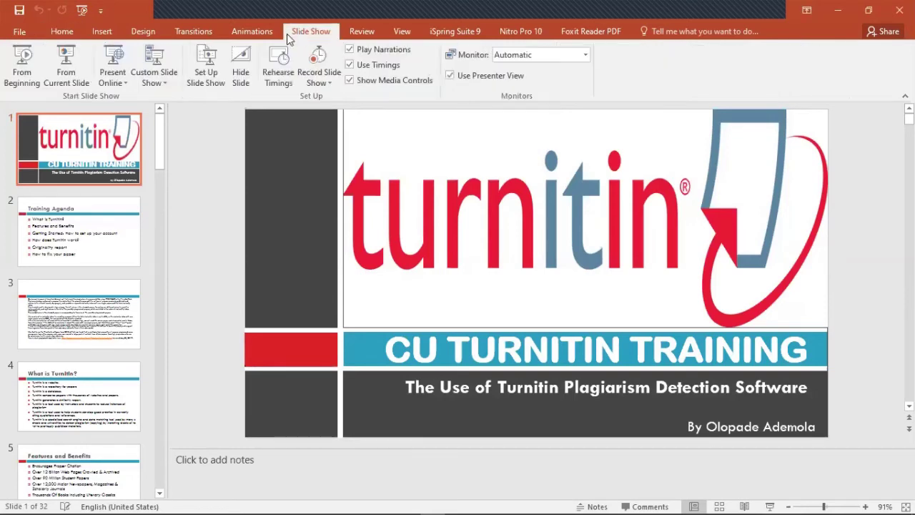
pyautogui.click(328, 80)
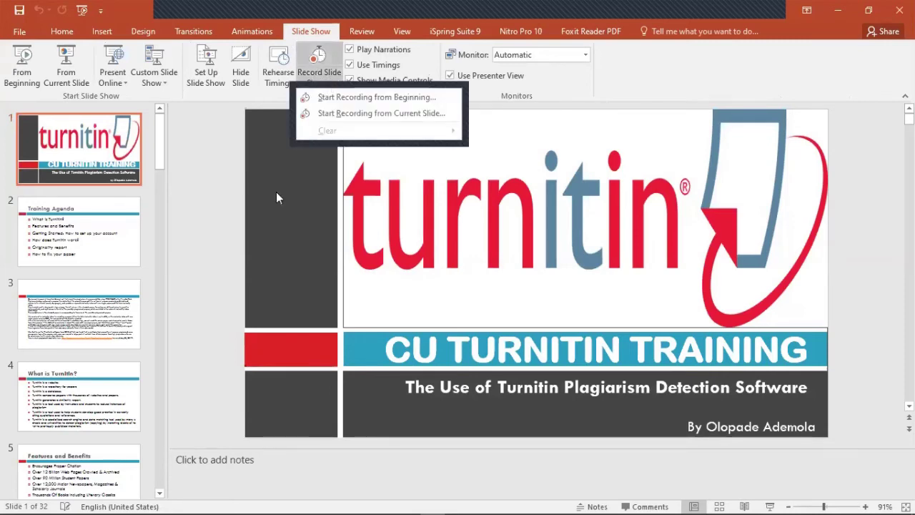
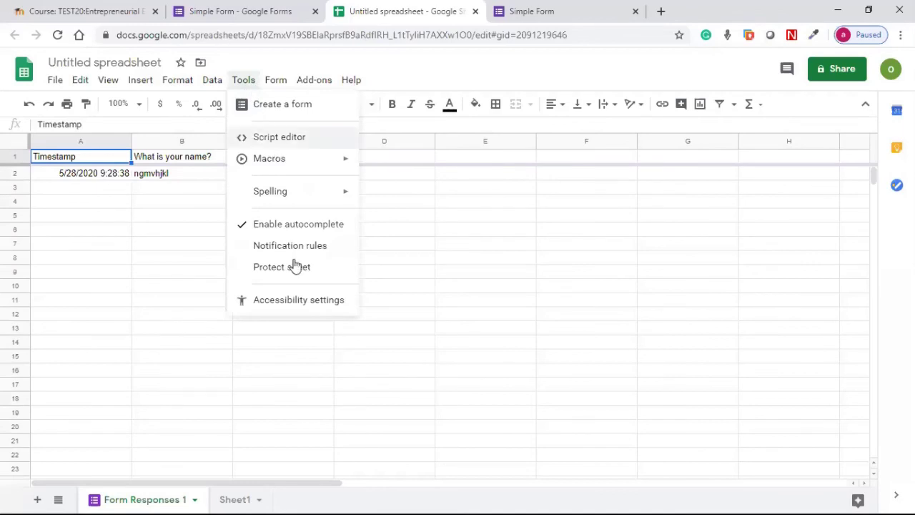
# Step: Save a notification rule that emails right away when a user submits a form
pyautogui.click(295, 246)
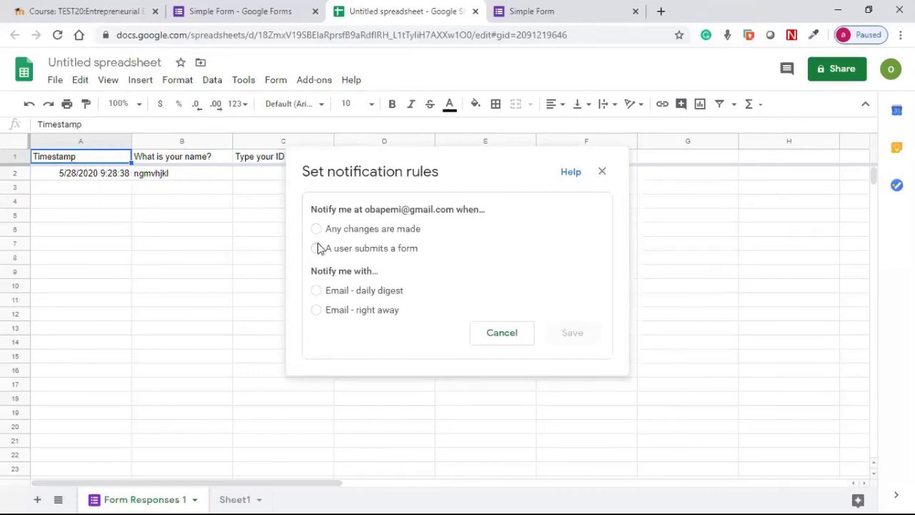
pyautogui.click(317, 249)
pyautogui.click(316, 310)
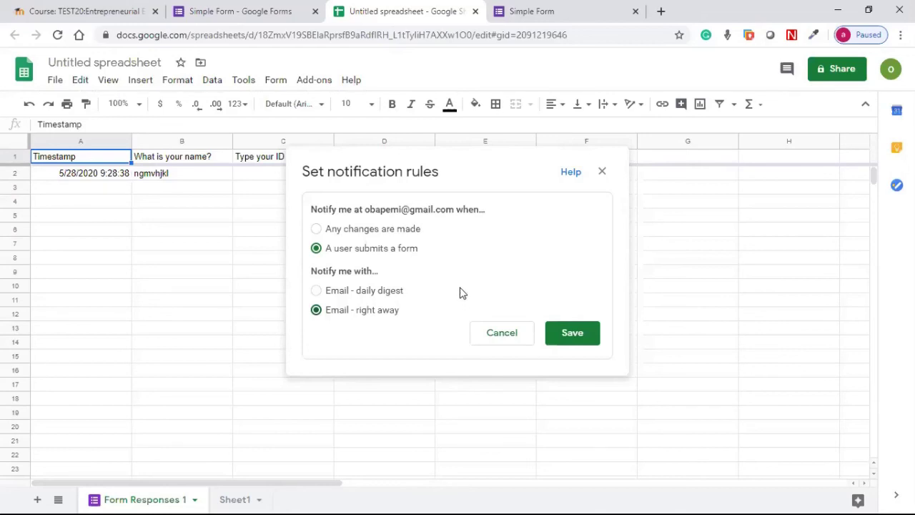
pyautogui.click(575, 335)
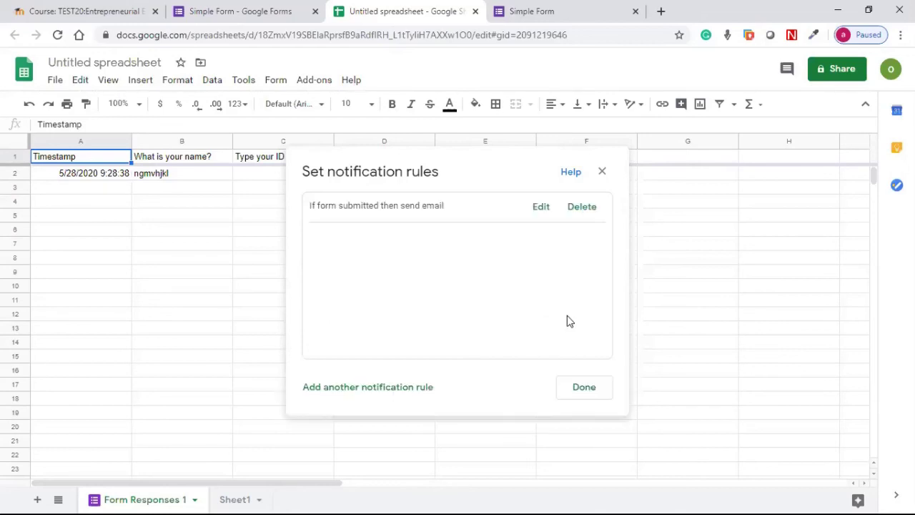
pyautogui.click(577, 393)
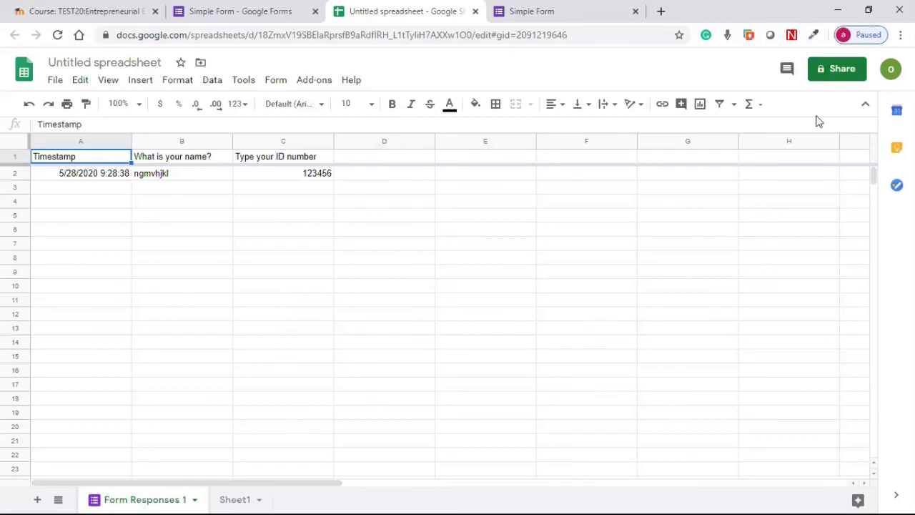
# Step: Load the Gmail inbox in a new browser tab
pyautogui.hotkey('ctrl', 't')
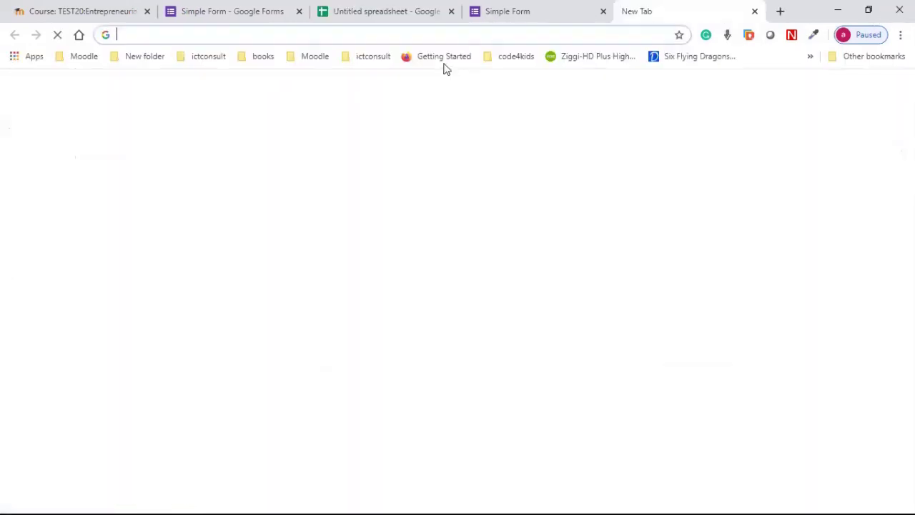
pyautogui.write('gmail')
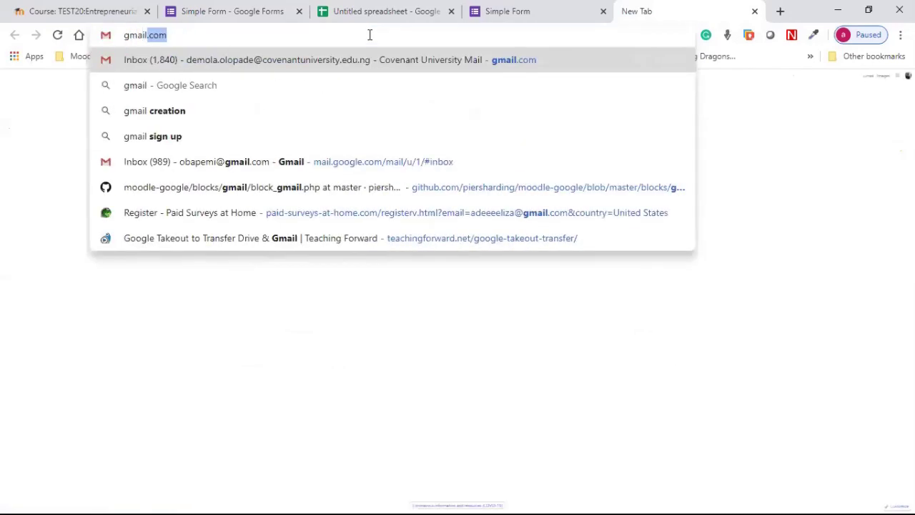
pyautogui.click(337, 161)
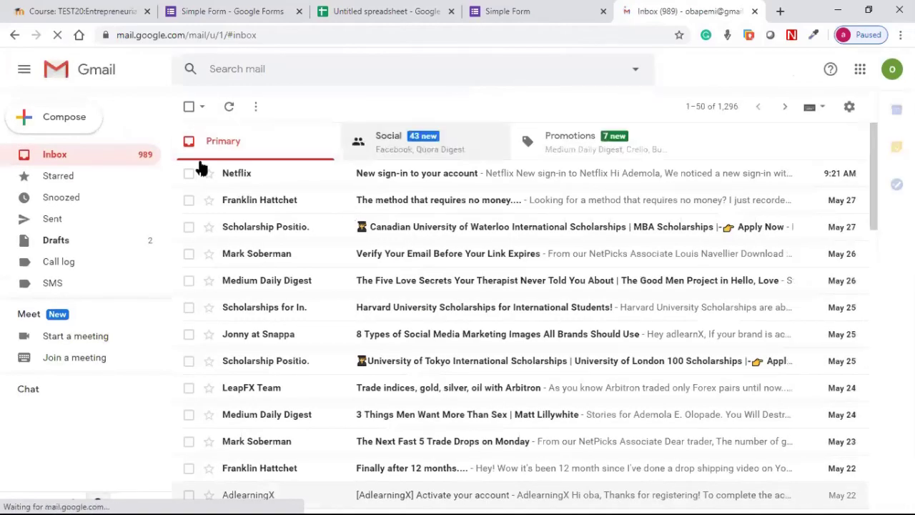
# Step: Go to the Simple Form page and start another response
pyautogui.hotkey('ctrl', '3')
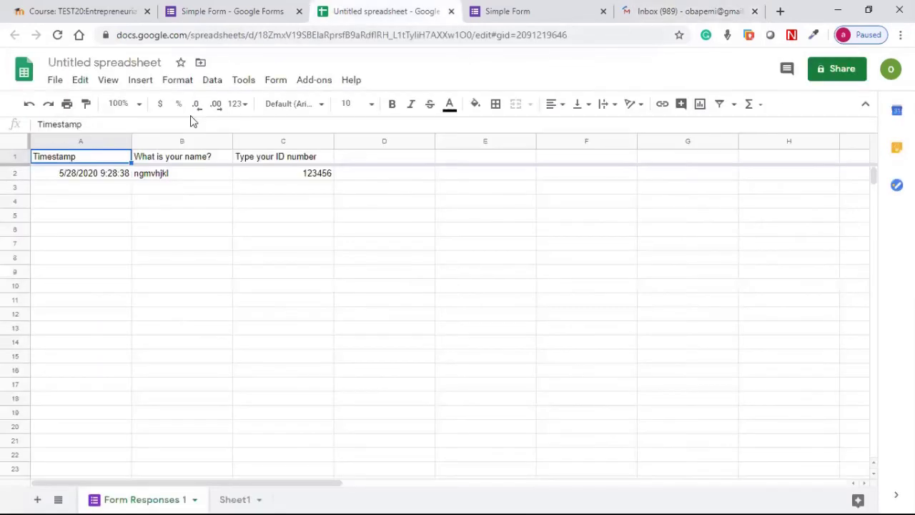
pyautogui.hotkey('ctrl', '4')
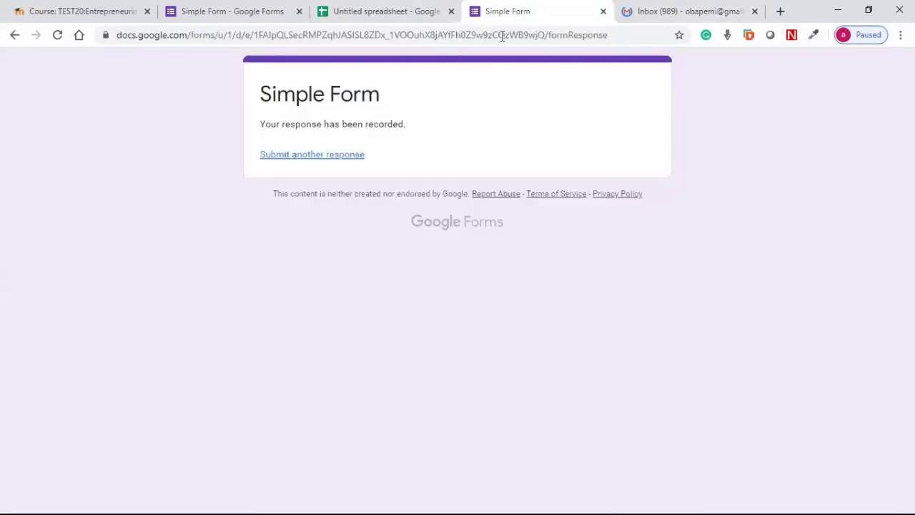
pyautogui.click(345, 157)
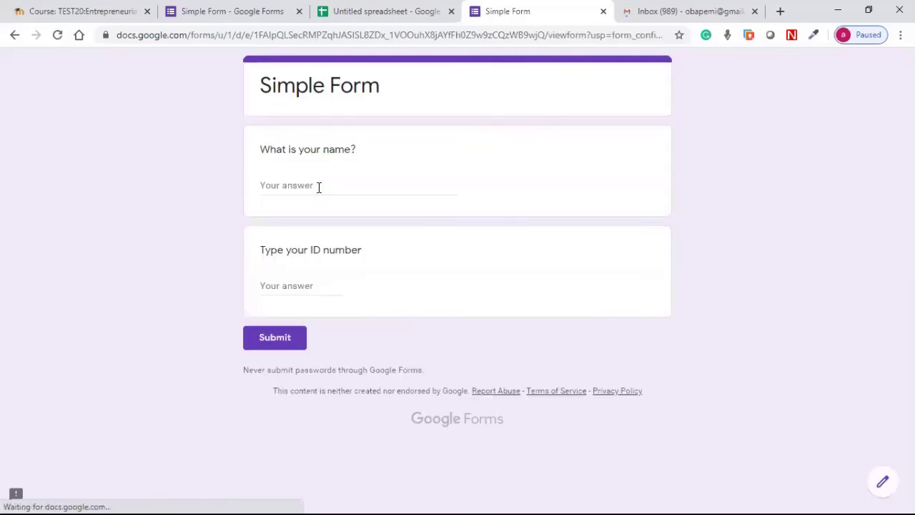
# Step: Answer the name and ID number questions with test values and submit
pyautogui.click(319, 186)
pyautogui.write('shfgsuhadfbipS')
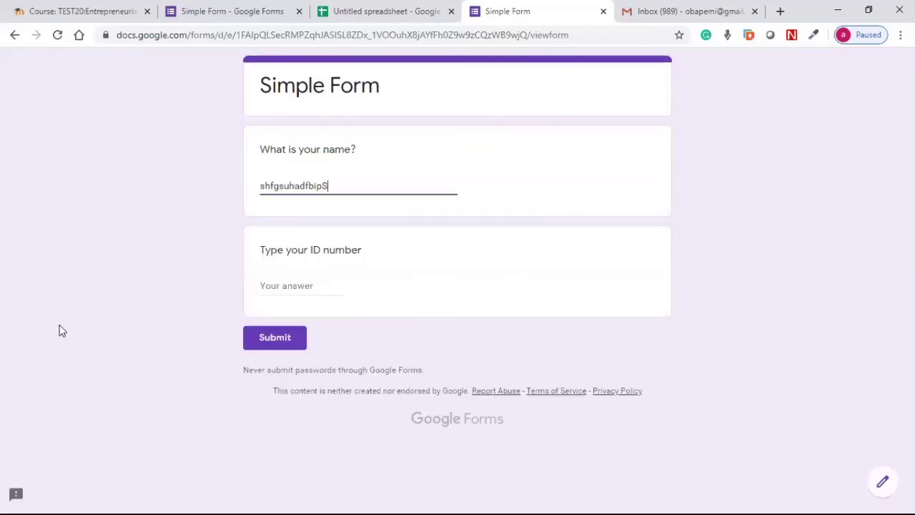
pyautogui.click(316, 283)
pyautogui.click(316, 283)
pyautogui.write('1')
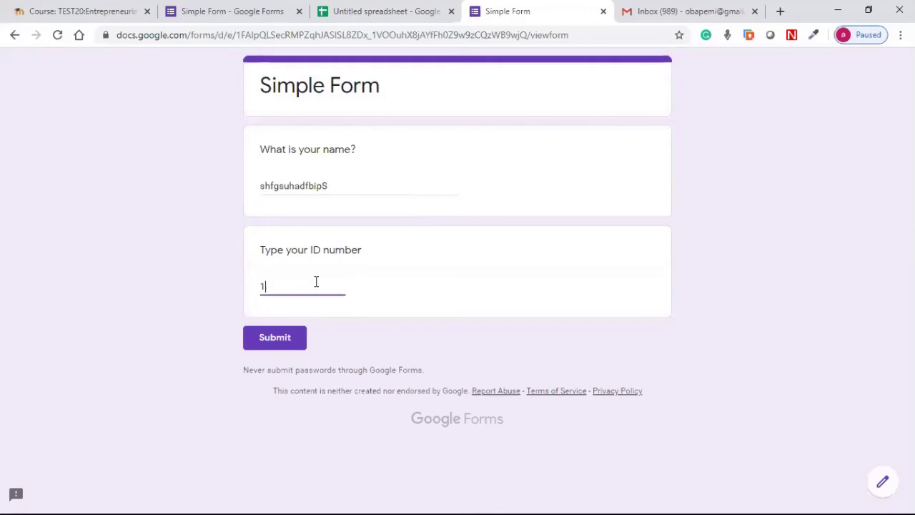
pyautogui.write('2334455')
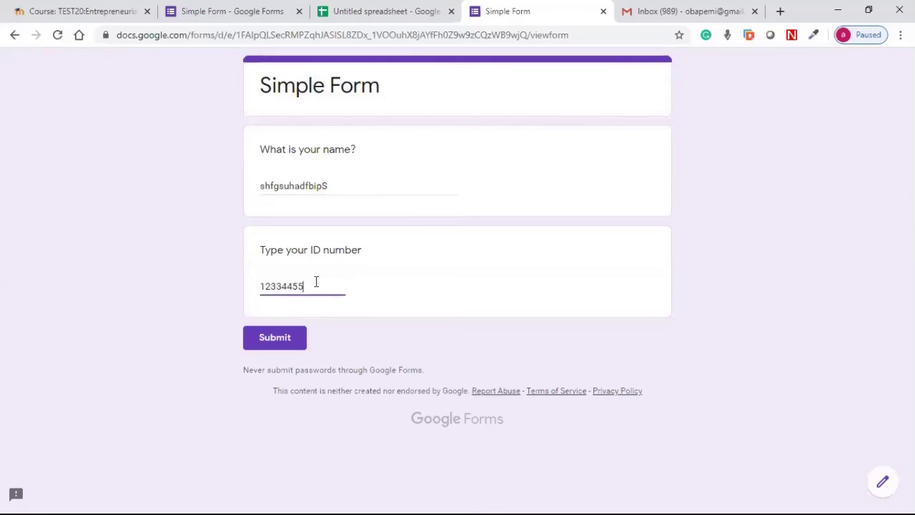
pyautogui.click(293, 339)
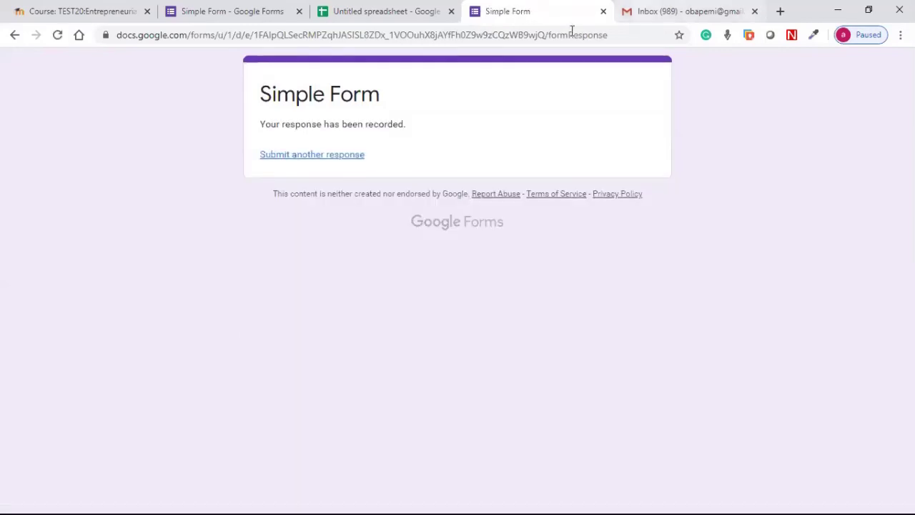
# Step: Check that row 3 holds the new response and that a notification arrived in Gmail
pyautogui.hotkey('ctrl', 'Tab')
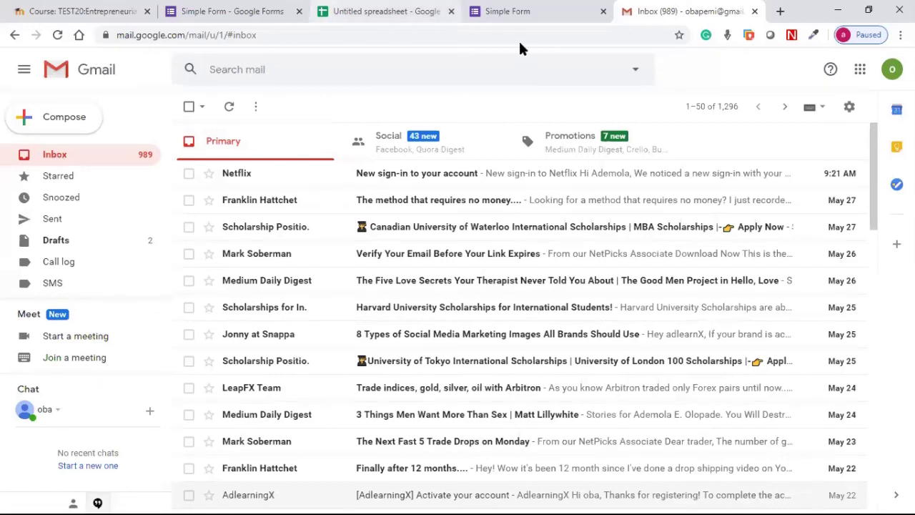
pyautogui.hotkey('ctrl', '3')
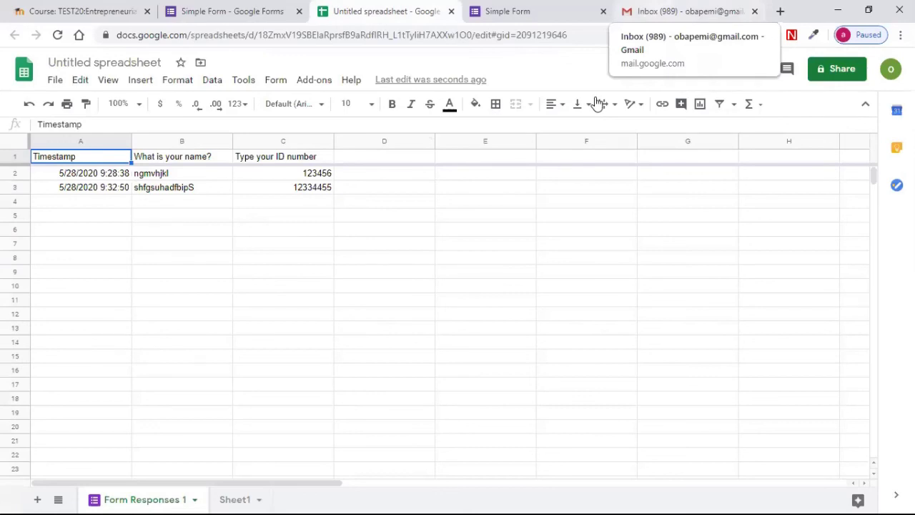
pyautogui.hotkey('ctrl', '5')
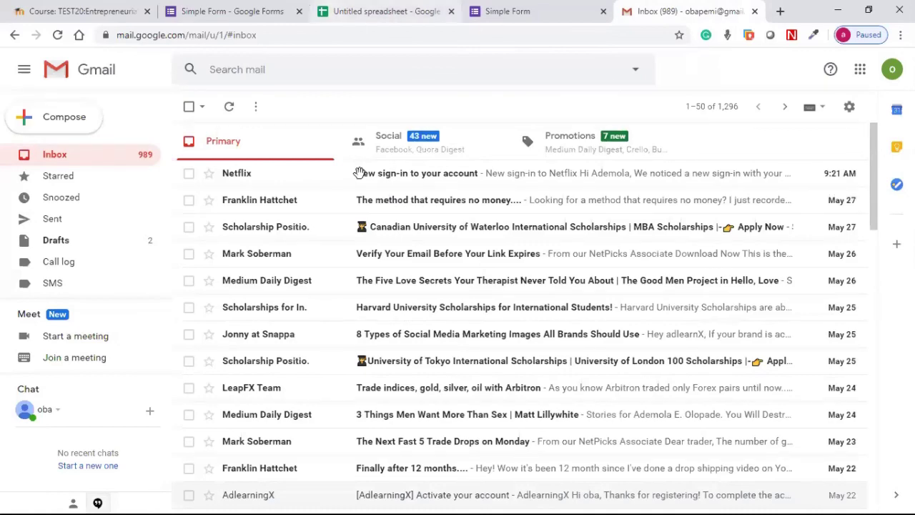
pyautogui.hotkey('ctrl', '3')
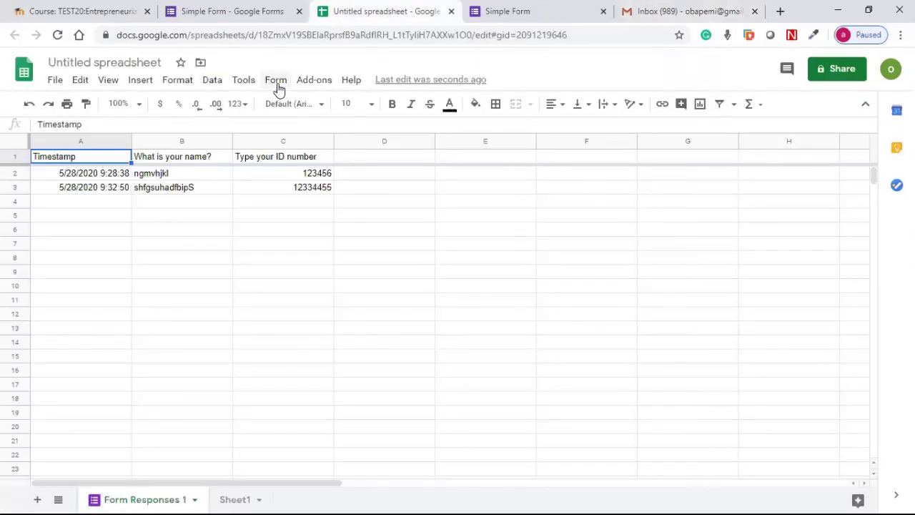
pyautogui.click(278, 82)
pyautogui.moveTo(241, 86)
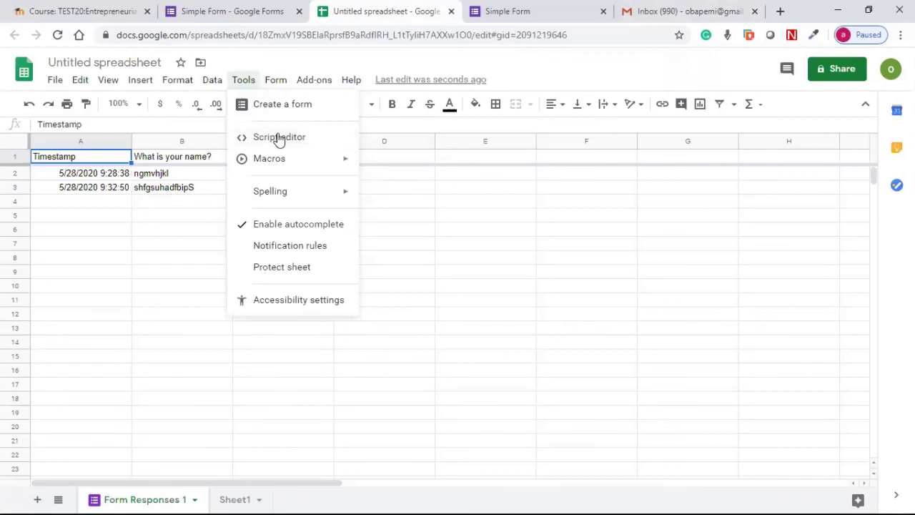
pyautogui.hotkey('ctrl', '5')
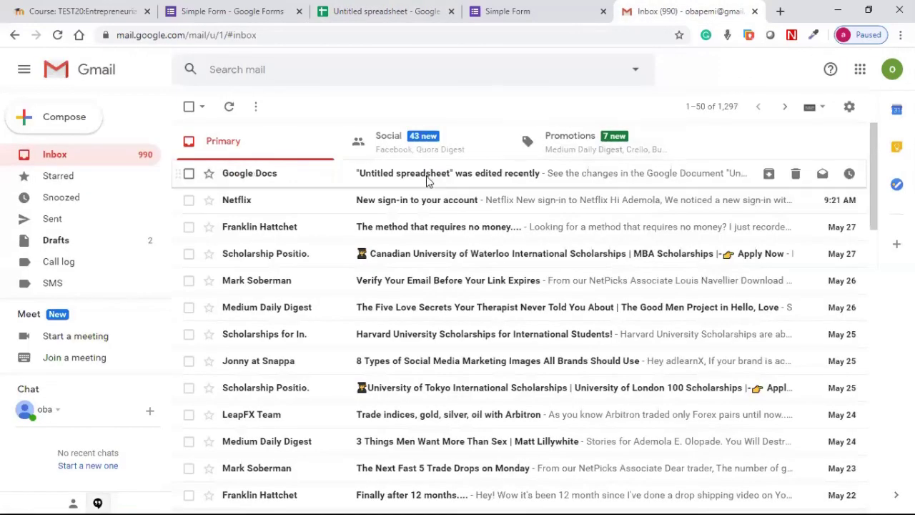
# Step: Read the 'Untitled spreadsheet was edited recently' email and compare it with rows 2 and 3
pyautogui.click(427, 182)
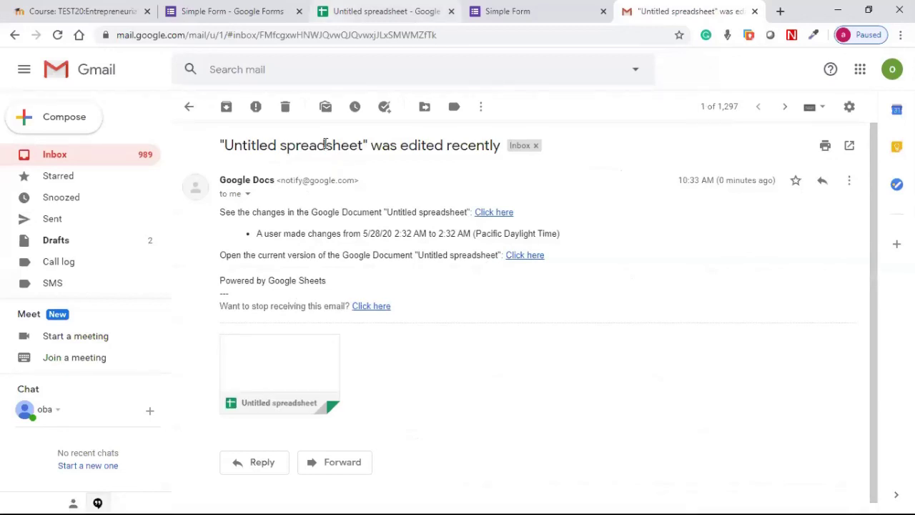
pyautogui.hotkey('ctrl', '3')
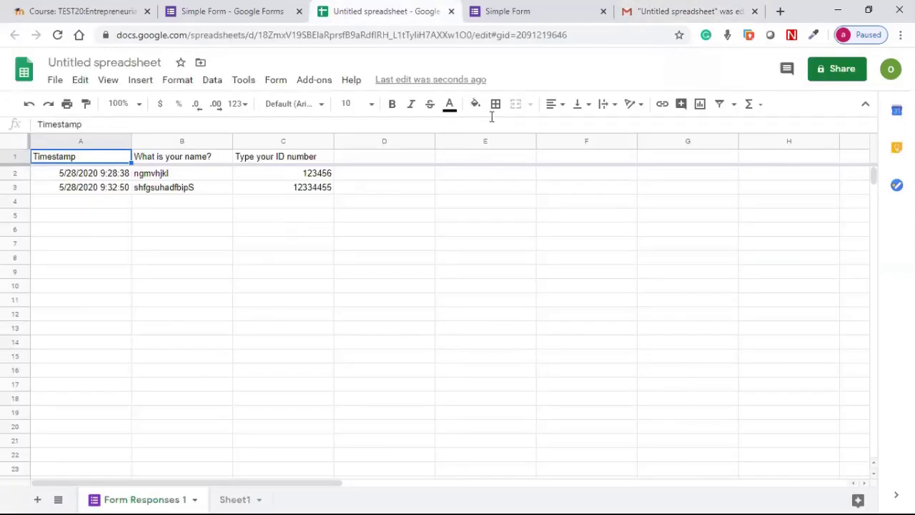
pyautogui.hotkey('ctrl', '5')
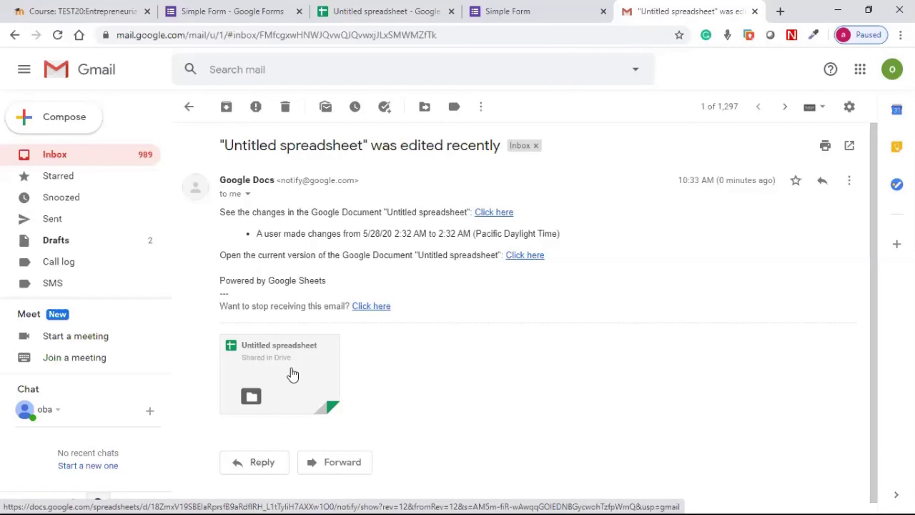
pyautogui.hotkey('ctrl', '3')
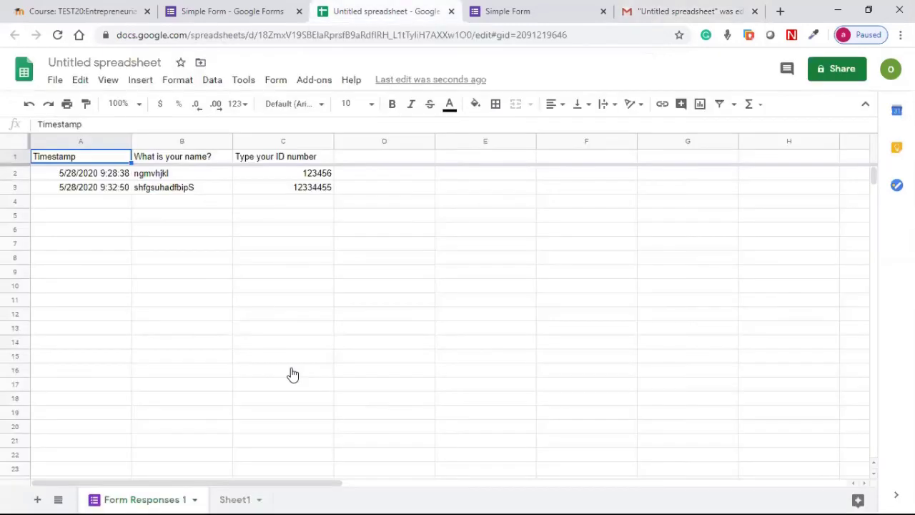
# Step: Launch Tools > Script editor to create an 'Untitled project' Apps Script
pyautogui.click(243, 82)
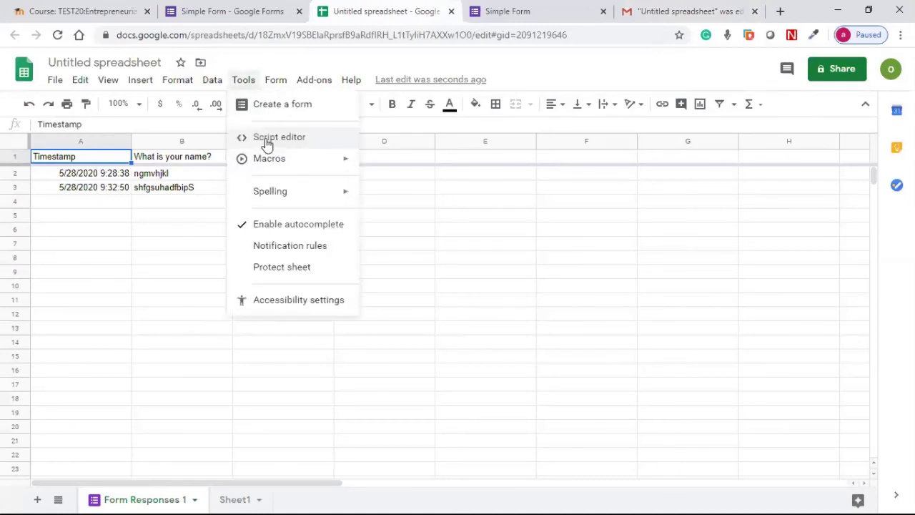
pyautogui.click(267, 142)
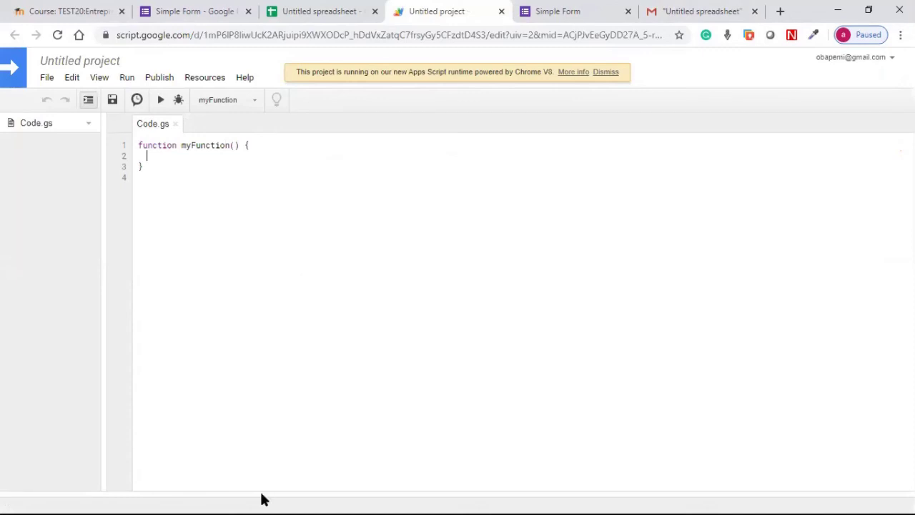
# Step: Paste in the sendFormByEmail script, swap XYZ for the recipient's email address, and save
pyautogui.hotkey('ctrl', 'a')
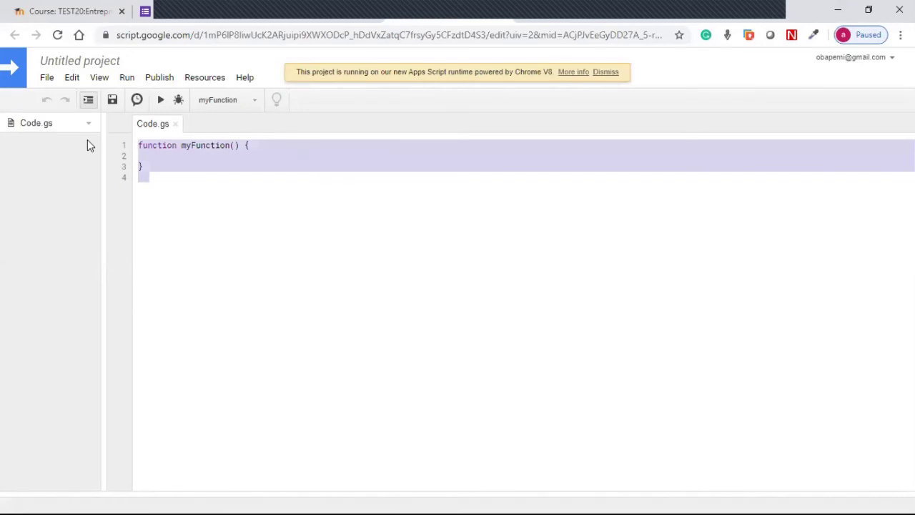
pyautogui.write('function sendFormByEmail(e) {     var email = "XYZ" // Remember to replace XYZ with your email address      var txt = "";     for(var field in e.namedValues) {         txt += field + \' :: \' + e.namedValues[field].toString() + "\\n\\n"     }      MailApp.sendEmail(email, "Google Docs Form Submitted", txt); }')
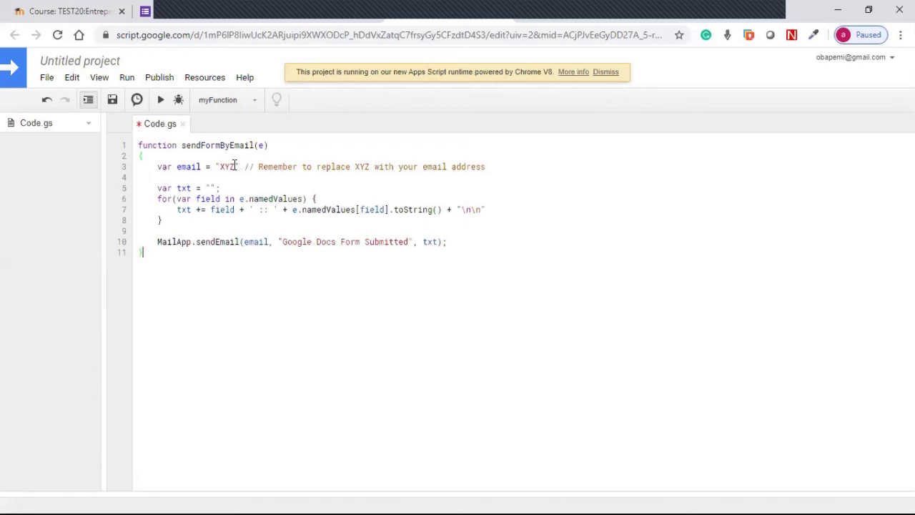
pyautogui.moveTo(236, 167); pyautogui.dragTo(219, 167)
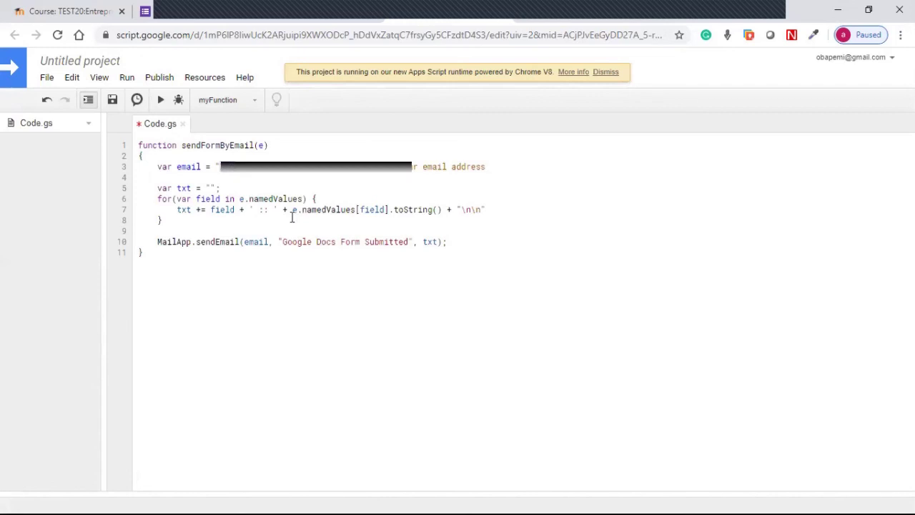
pyautogui.hotkey('ctrl', 'v')
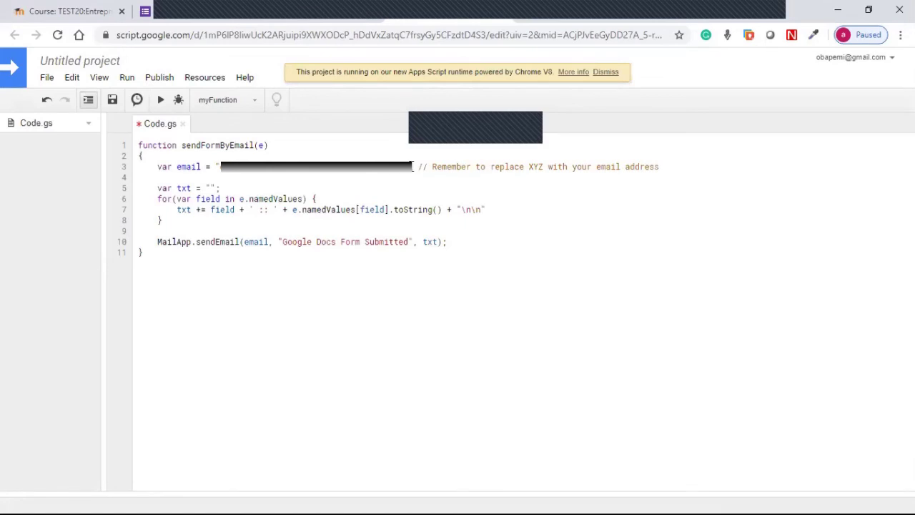
pyautogui.click(112, 102)
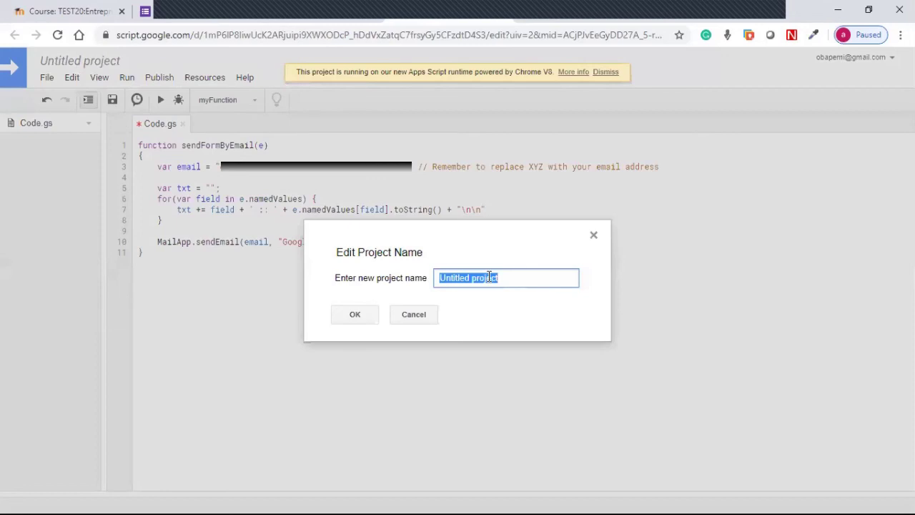
# Step: Name the script project 'Send Form Deatils'
pyautogui.write('Send ')
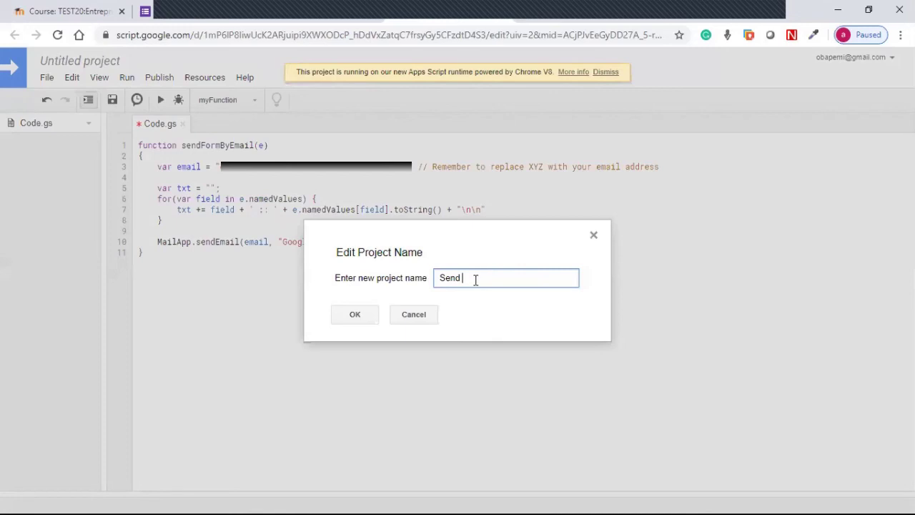
pyautogui.write('FOrm Deatils')
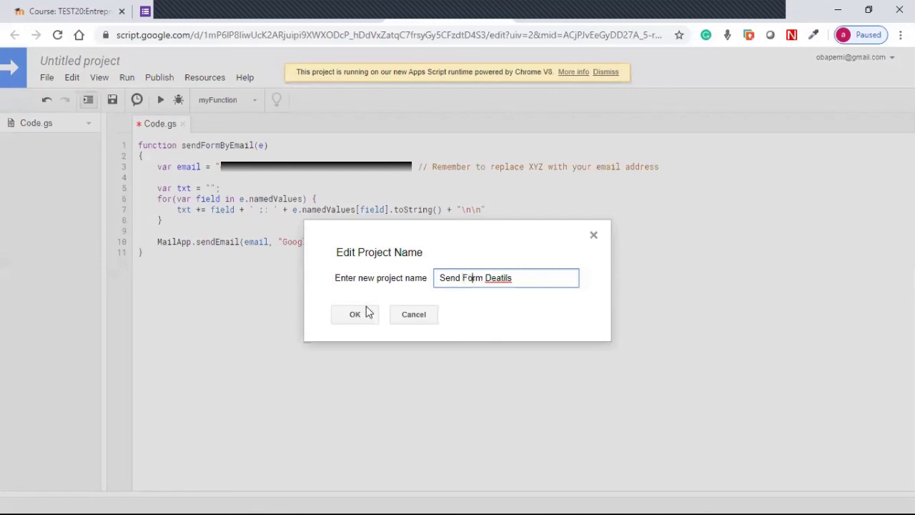
pyautogui.click(357, 316)
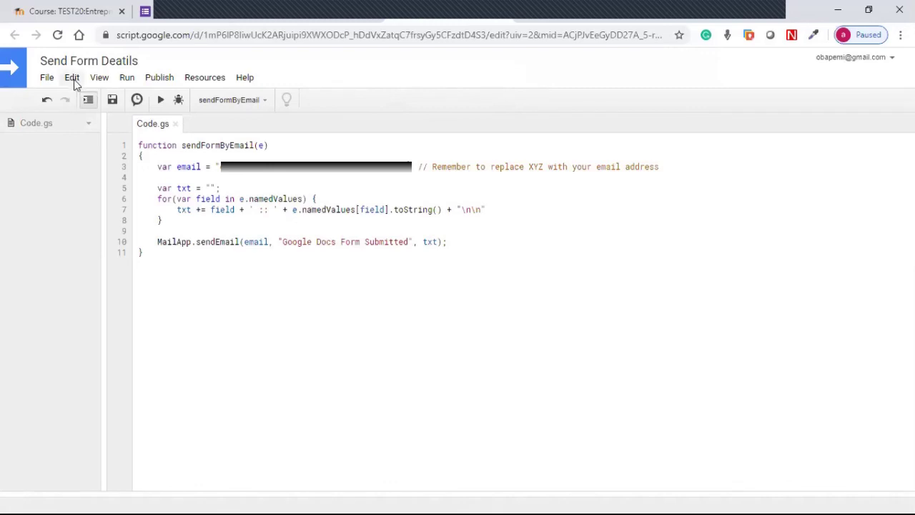
# Step: Reach the Send Form Deatils Triggers page, discarding an unsaved new-trigger form along the way
pyautogui.click(74, 83)
pyautogui.click(122, 266)
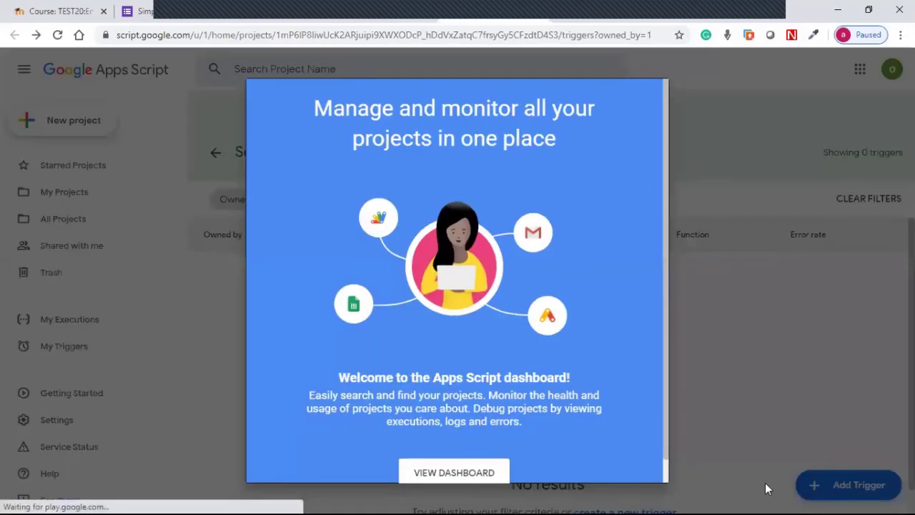
pyautogui.click(765, 483)
pyautogui.click(813, 490)
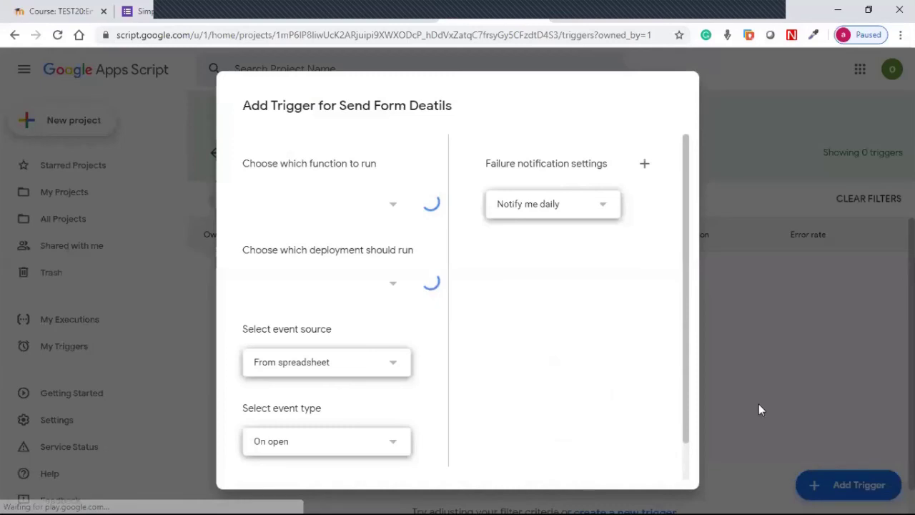
pyautogui.click(744, 317)
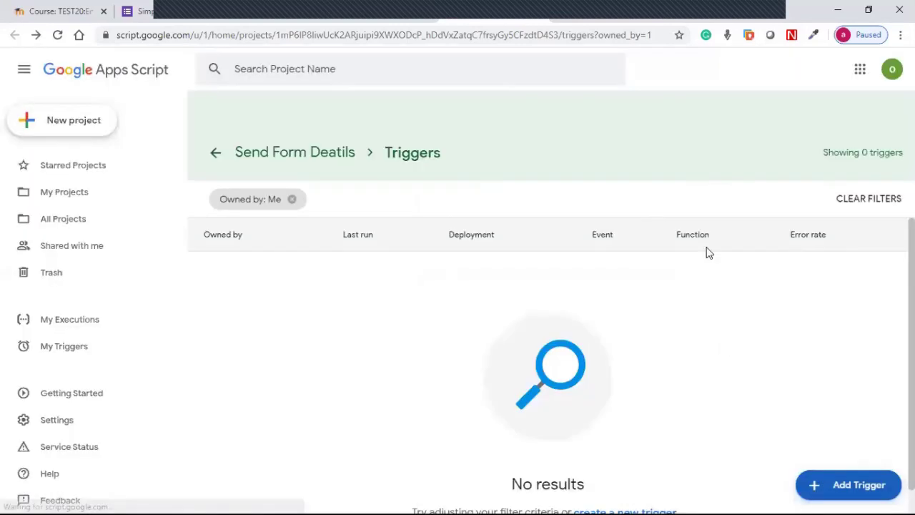
pyautogui.click(57, 192)
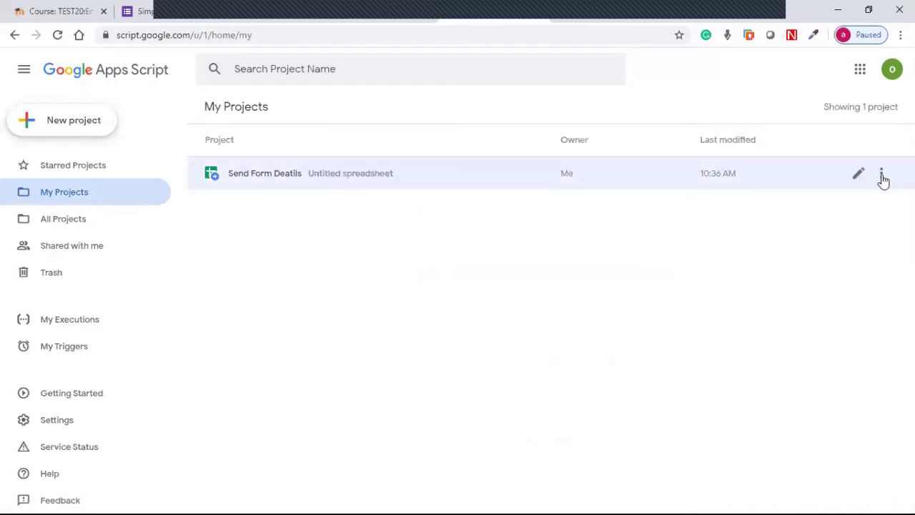
pyautogui.click(882, 176)
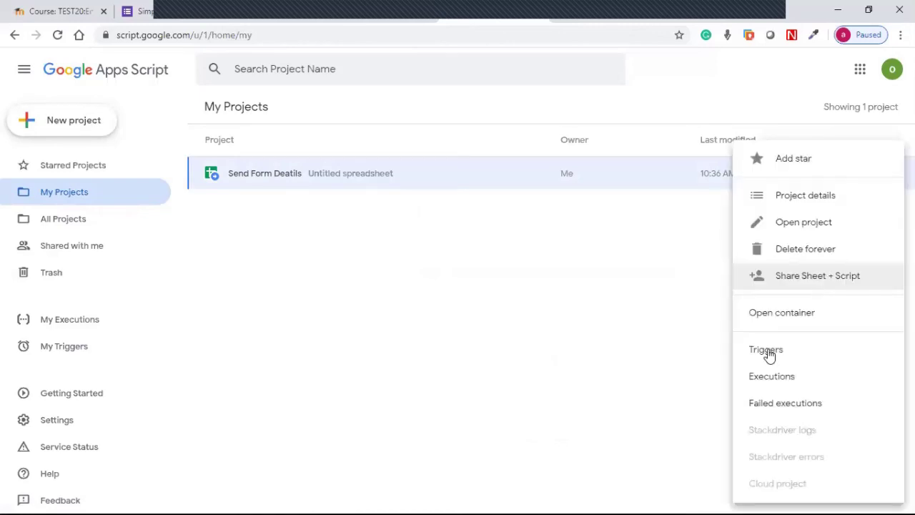
pyautogui.click(767, 350)
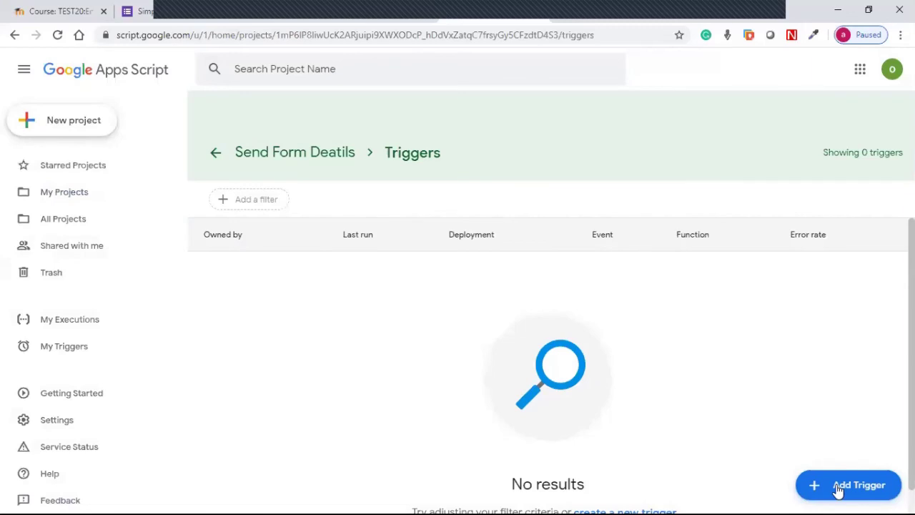
# Step: Save a trigger running sendFormByEmail (Head) from spreadsheet on form submit, notifying failures immediately
pyautogui.click(839, 490)
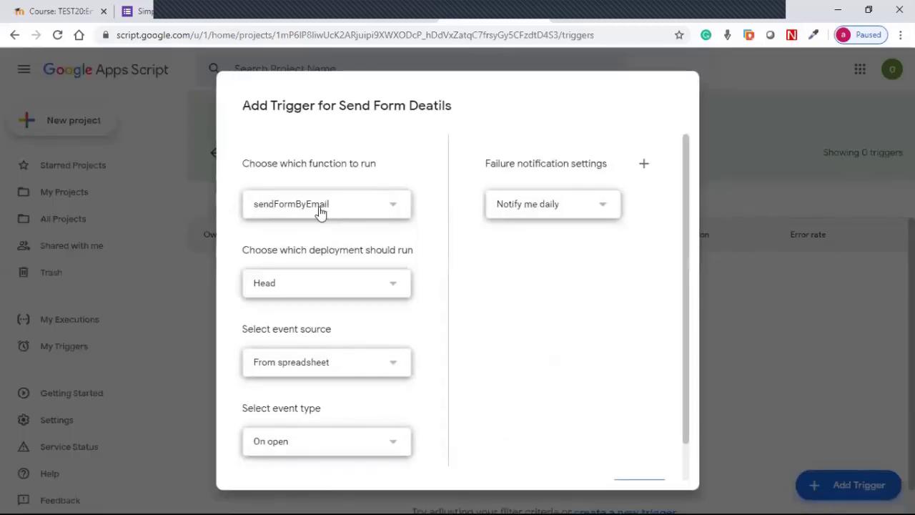
pyautogui.click(321, 208)
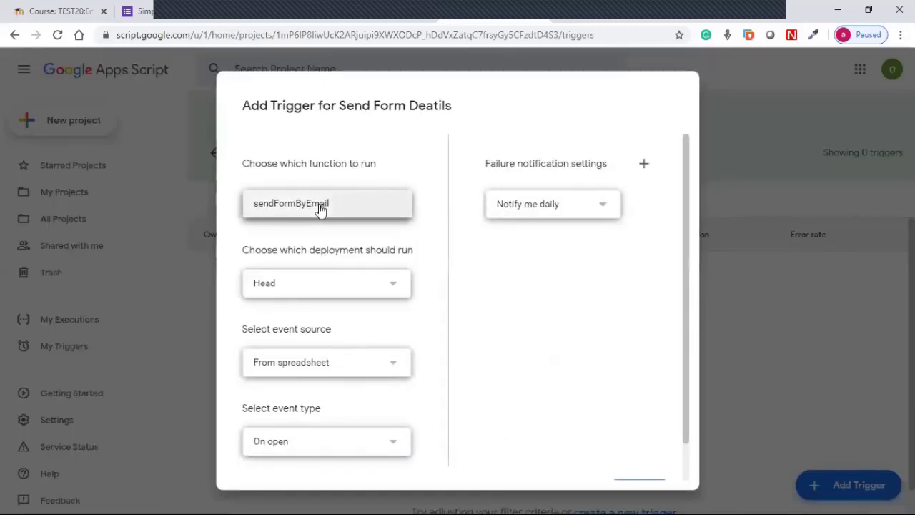
pyautogui.click(321, 282)
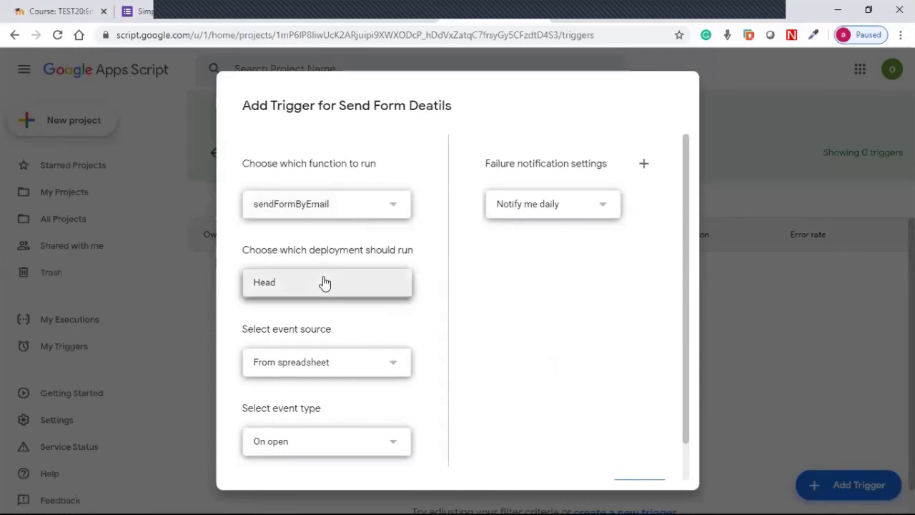
pyautogui.click(343, 367)
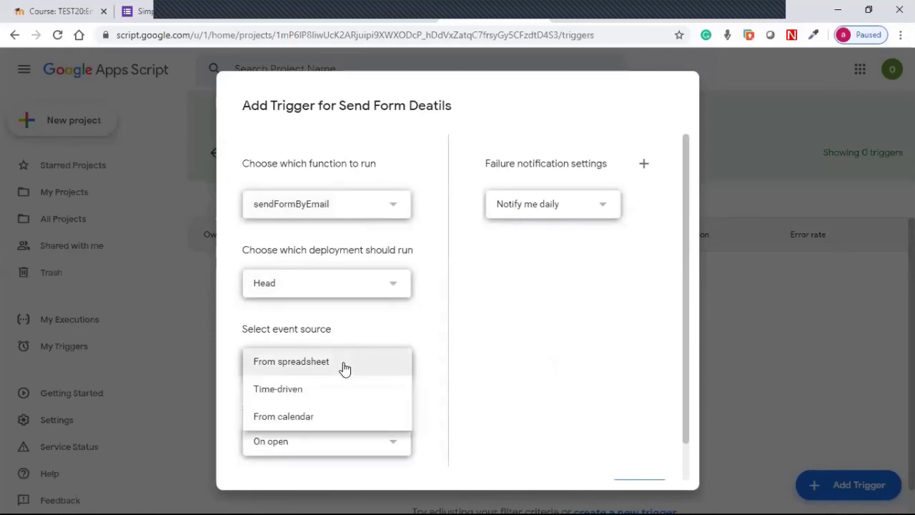
pyautogui.click(411, 356)
pyautogui.click(367, 452)
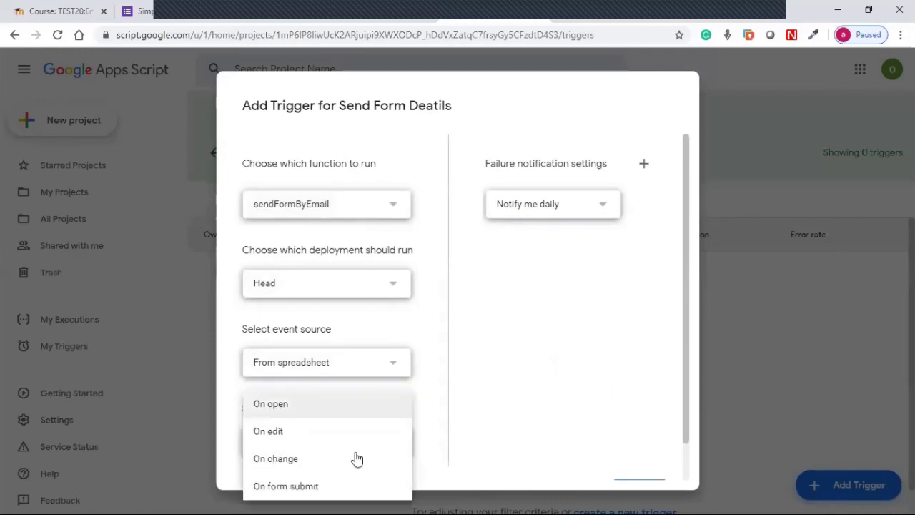
pyautogui.click(293, 486)
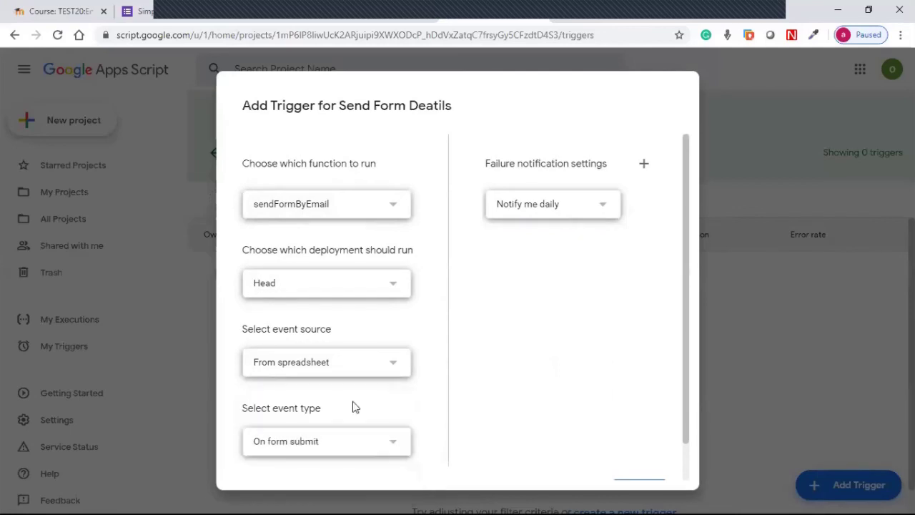
pyautogui.click(532, 211)
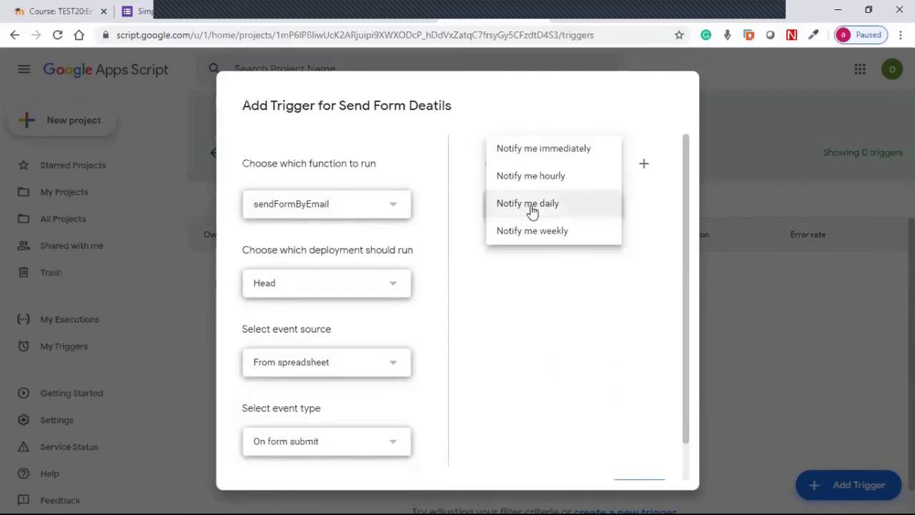
pyautogui.click(537, 152)
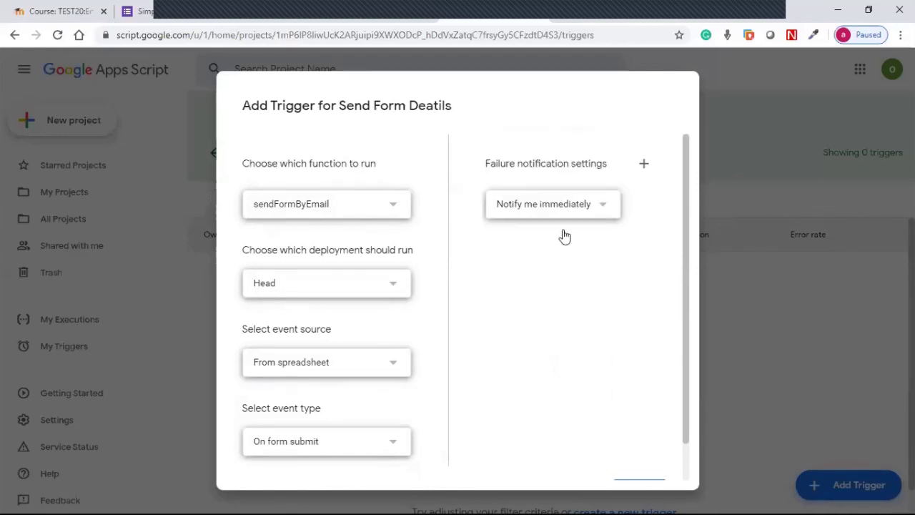
pyautogui.click(635, 458)
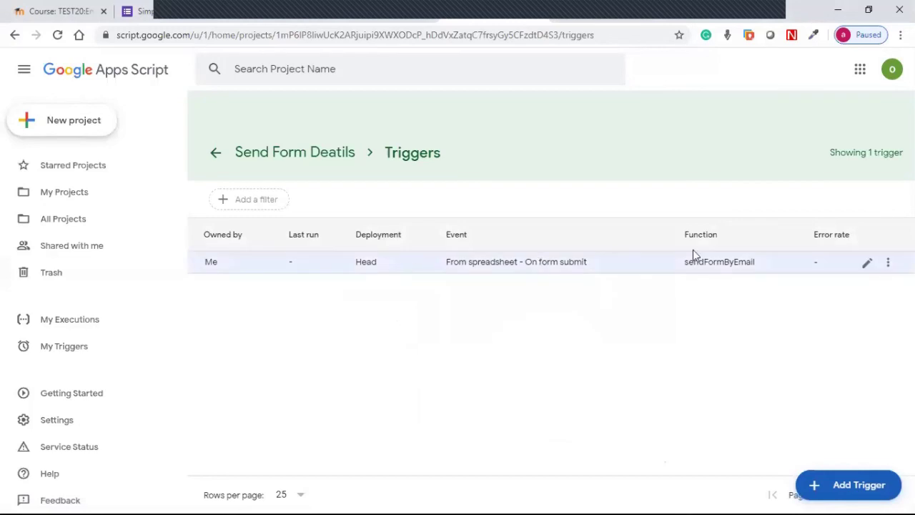
pyautogui.click(180, 16)
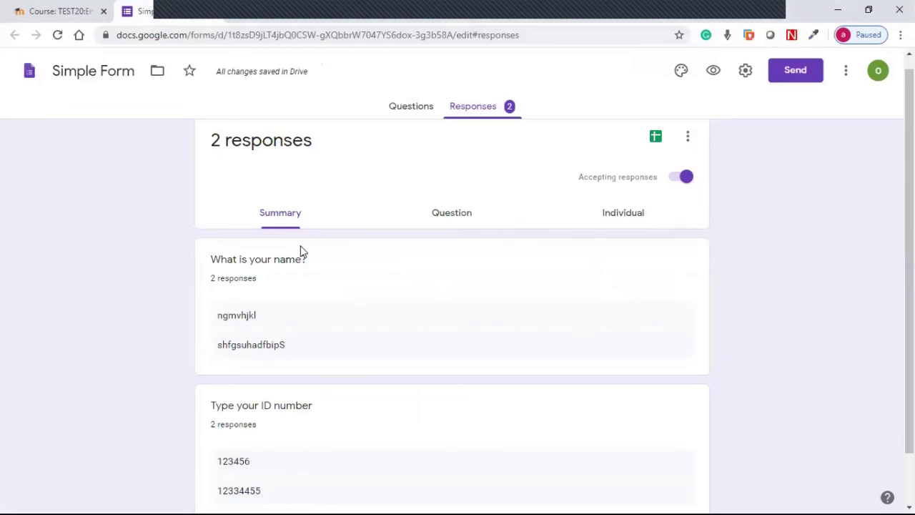
# Step: In Simple Form, bring up the questions and start another response
pyautogui.scroll(-1, 315, 247)
pyautogui.scroll(1, 386, 120)
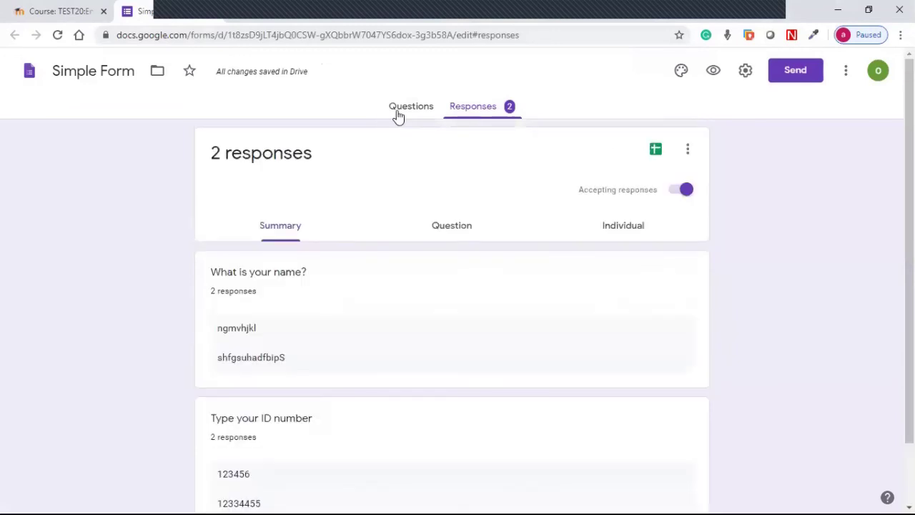
pyautogui.click(398, 111)
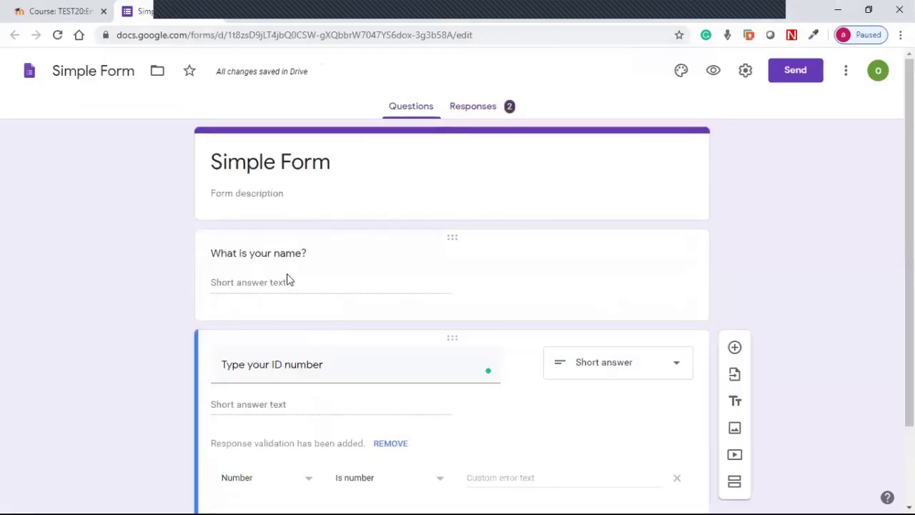
pyautogui.click(328, 264)
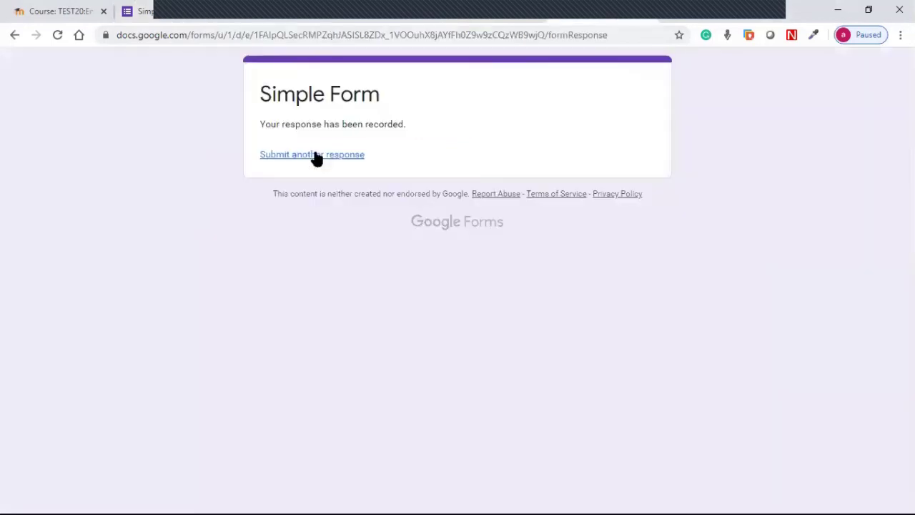
pyautogui.click(317, 159)
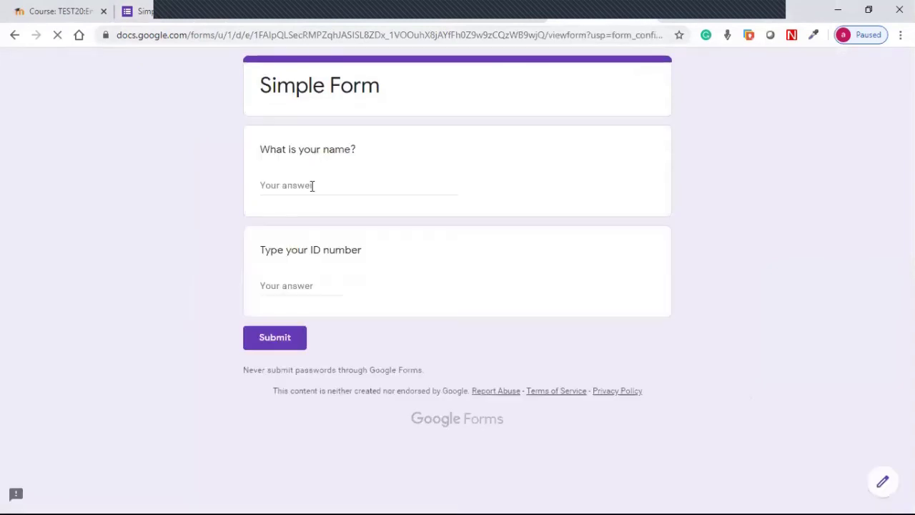
# Step: Answer the name question with a test name and the ID number question with a test number
pyautogui.click(313, 186)
pyautogui.write('vibcjsaipvujdWS')
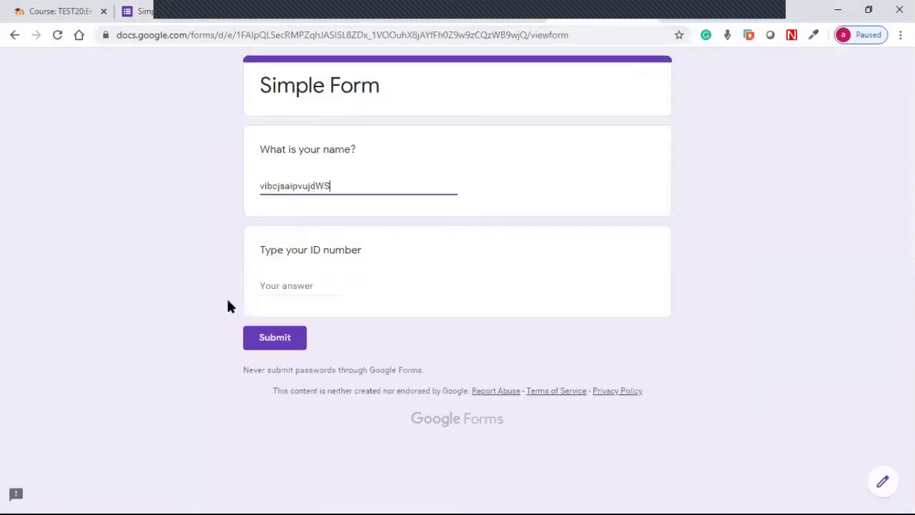
pyautogui.click(268, 288)
pyautogui.write('1')
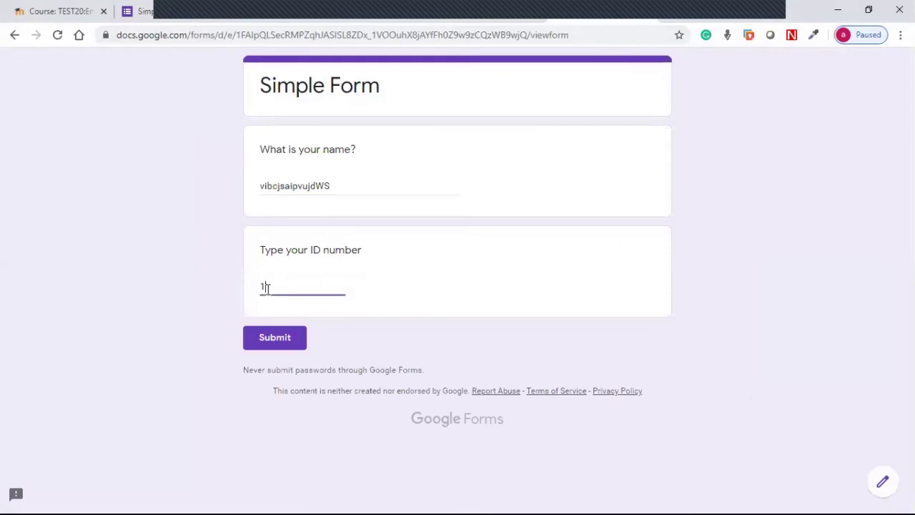
pyautogui.write('42534567')
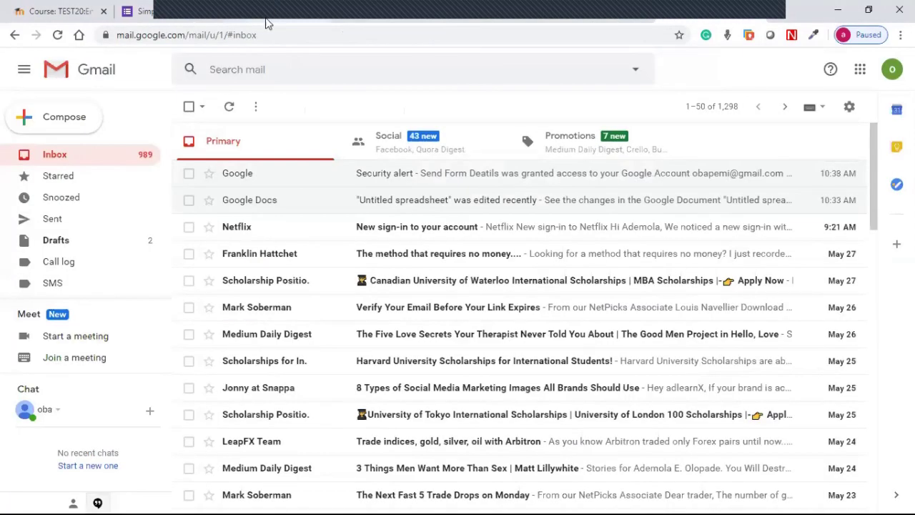
# Step: Confirm the new response landed in row 4, then read Gmail's 'Untitled spreadsheet' edited notification
pyautogui.click(266, 24)
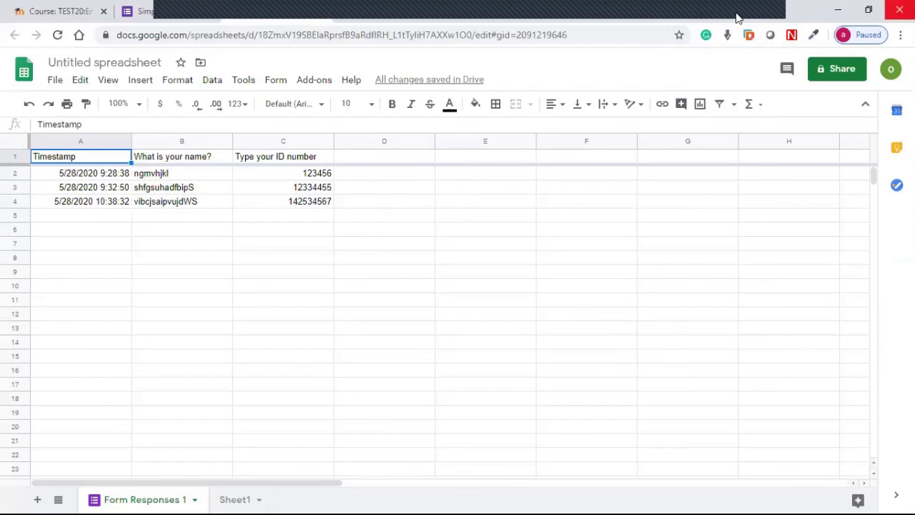
pyautogui.hotkey('ctrl', 'Tab')
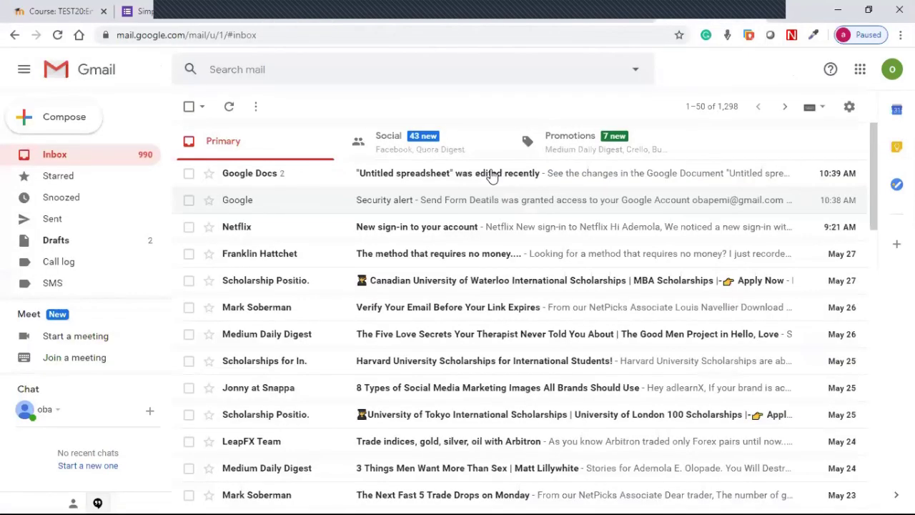
pyautogui.click(492, 176)
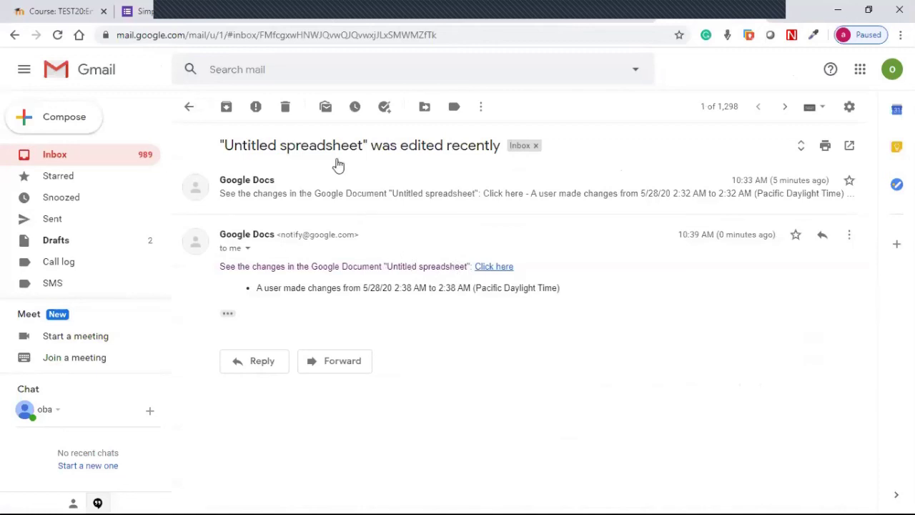
pyautogui.click(63, 160)
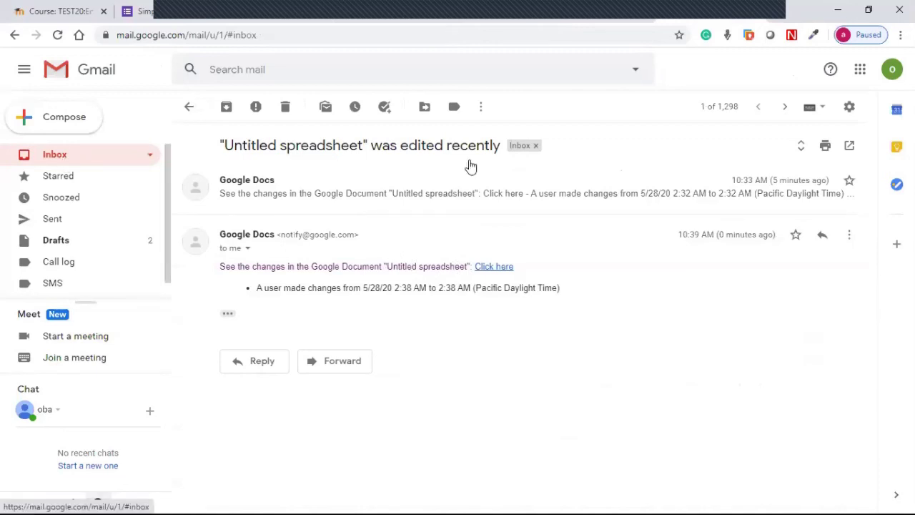